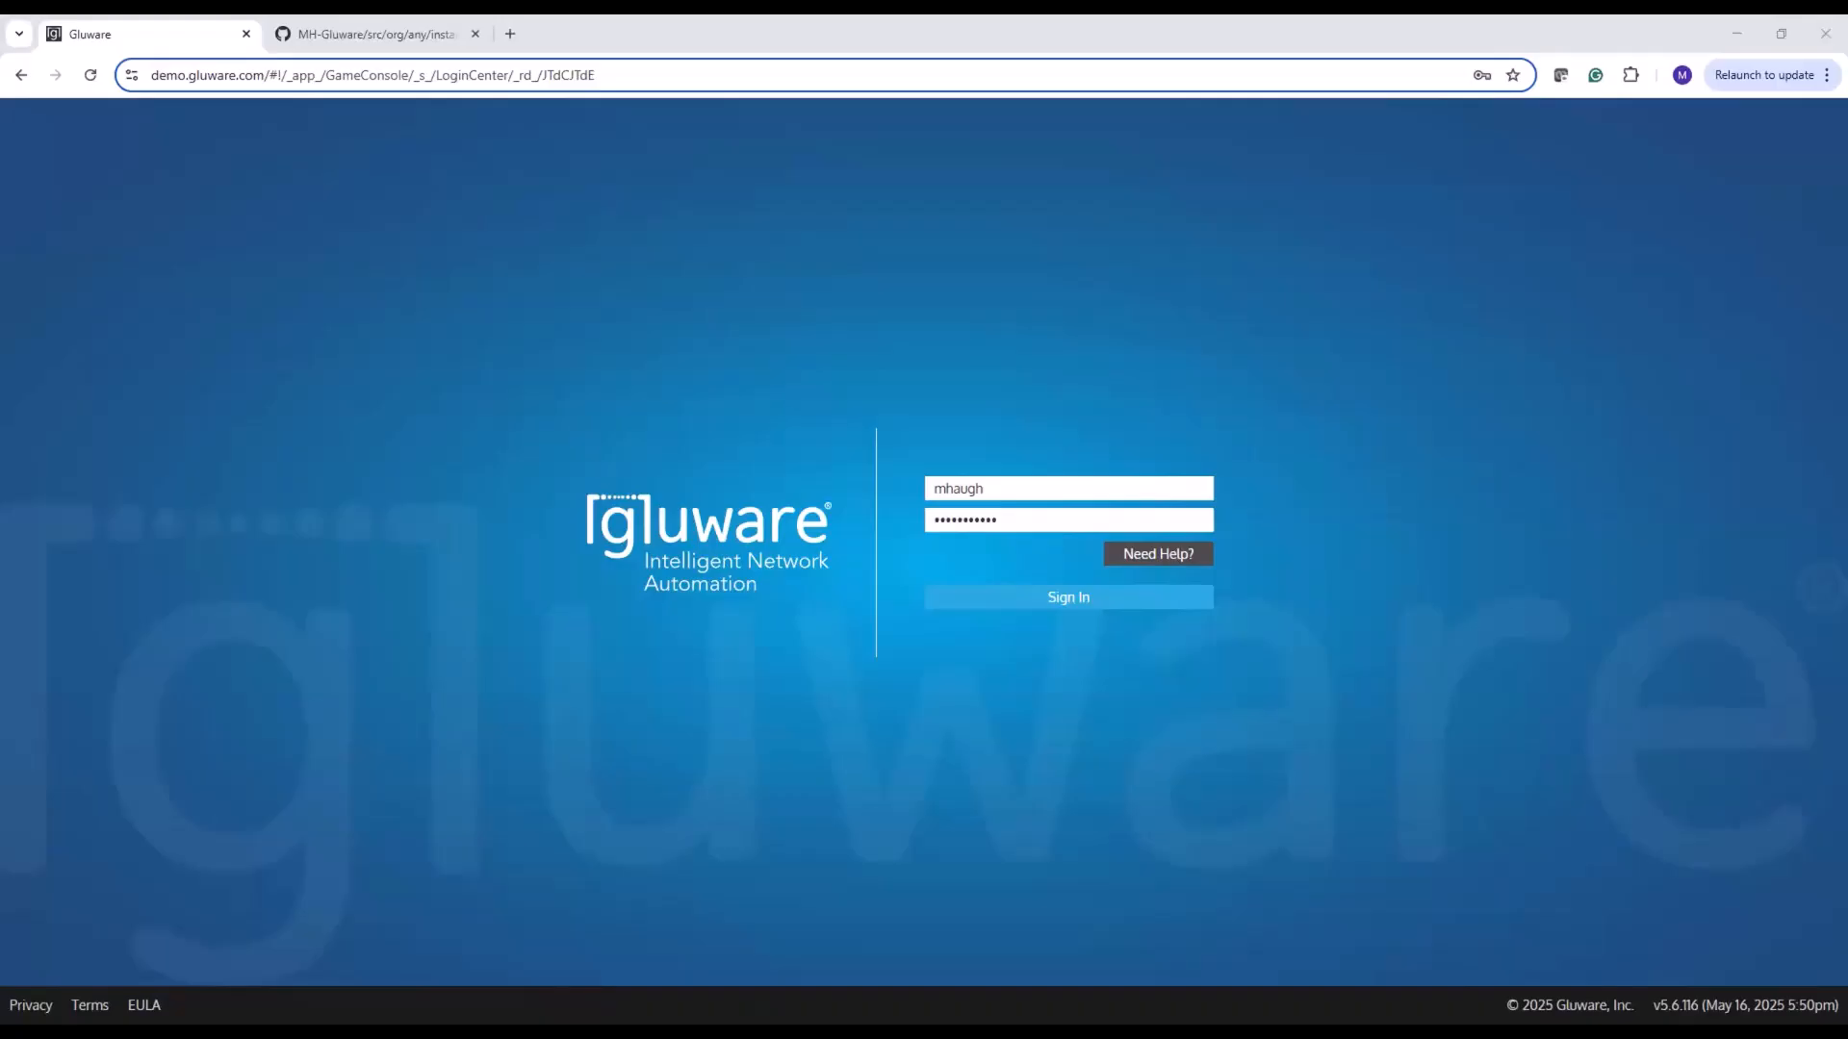
Sign in to Gluware and display the organization's Integrations settings with the version control options
click(948, 596)
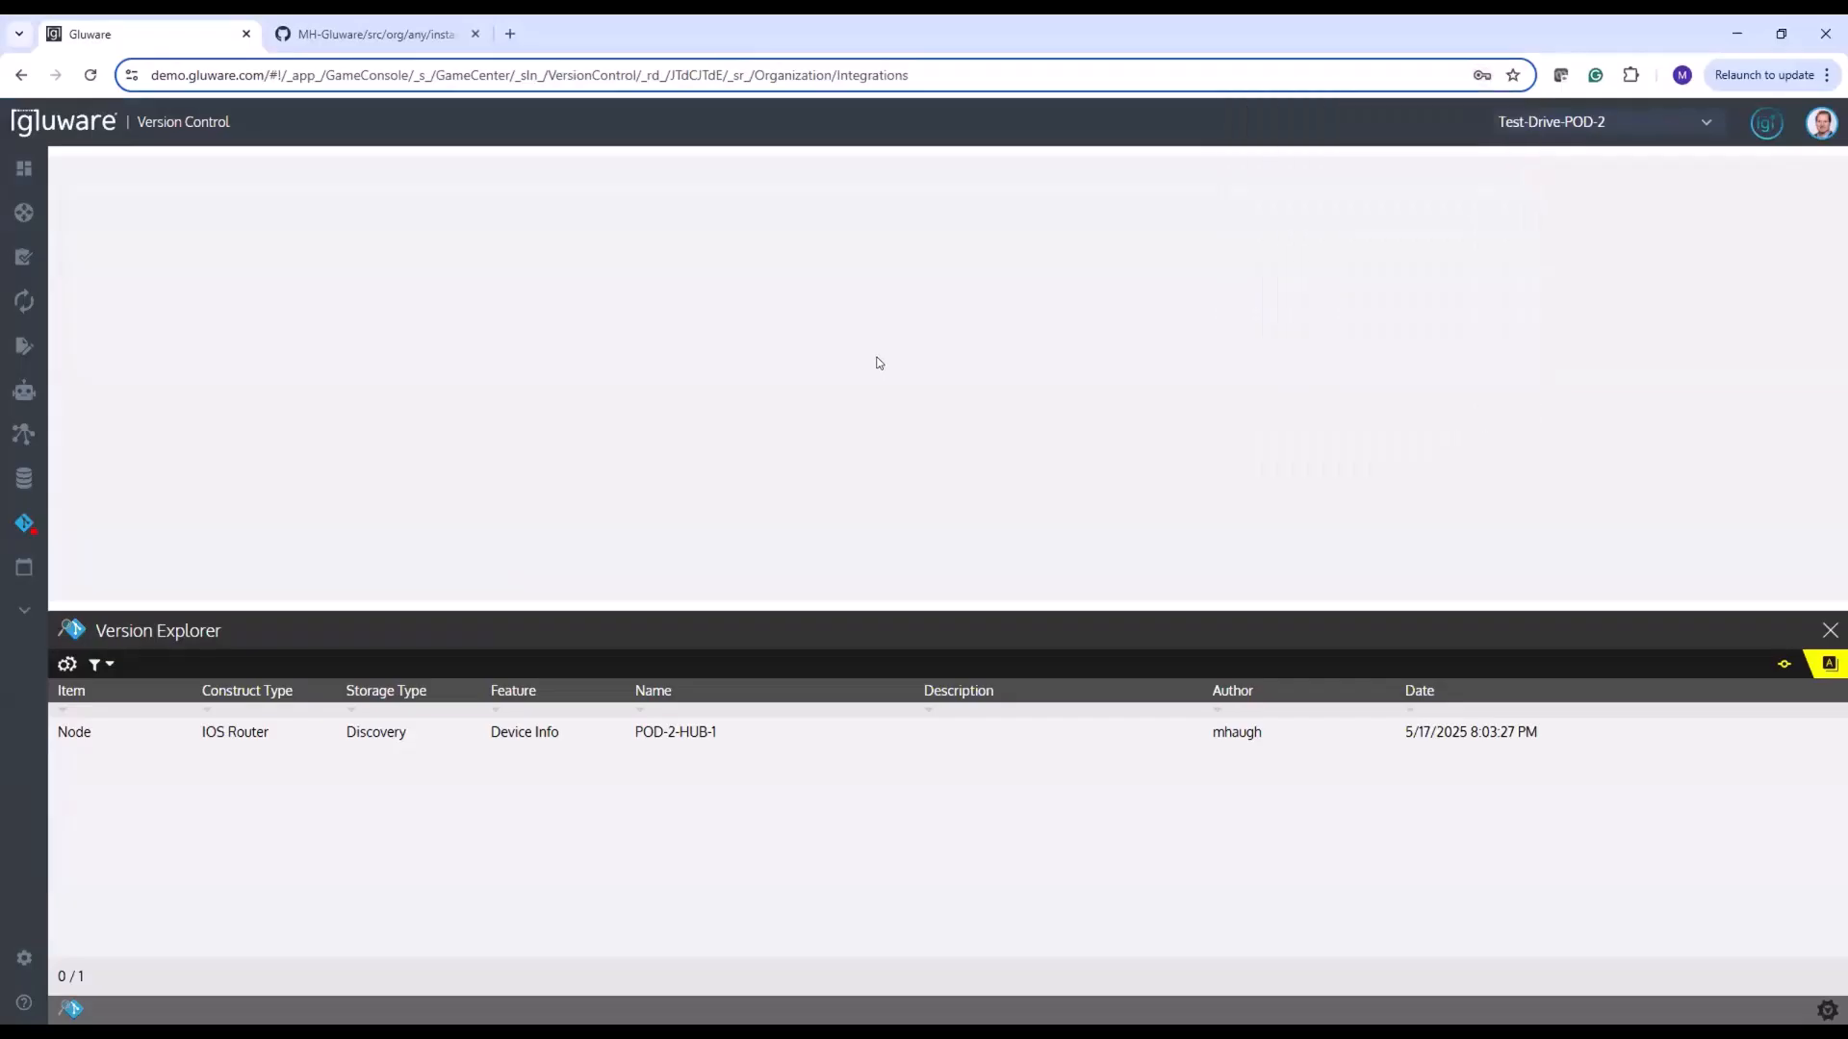
mouse_move(23, 719)
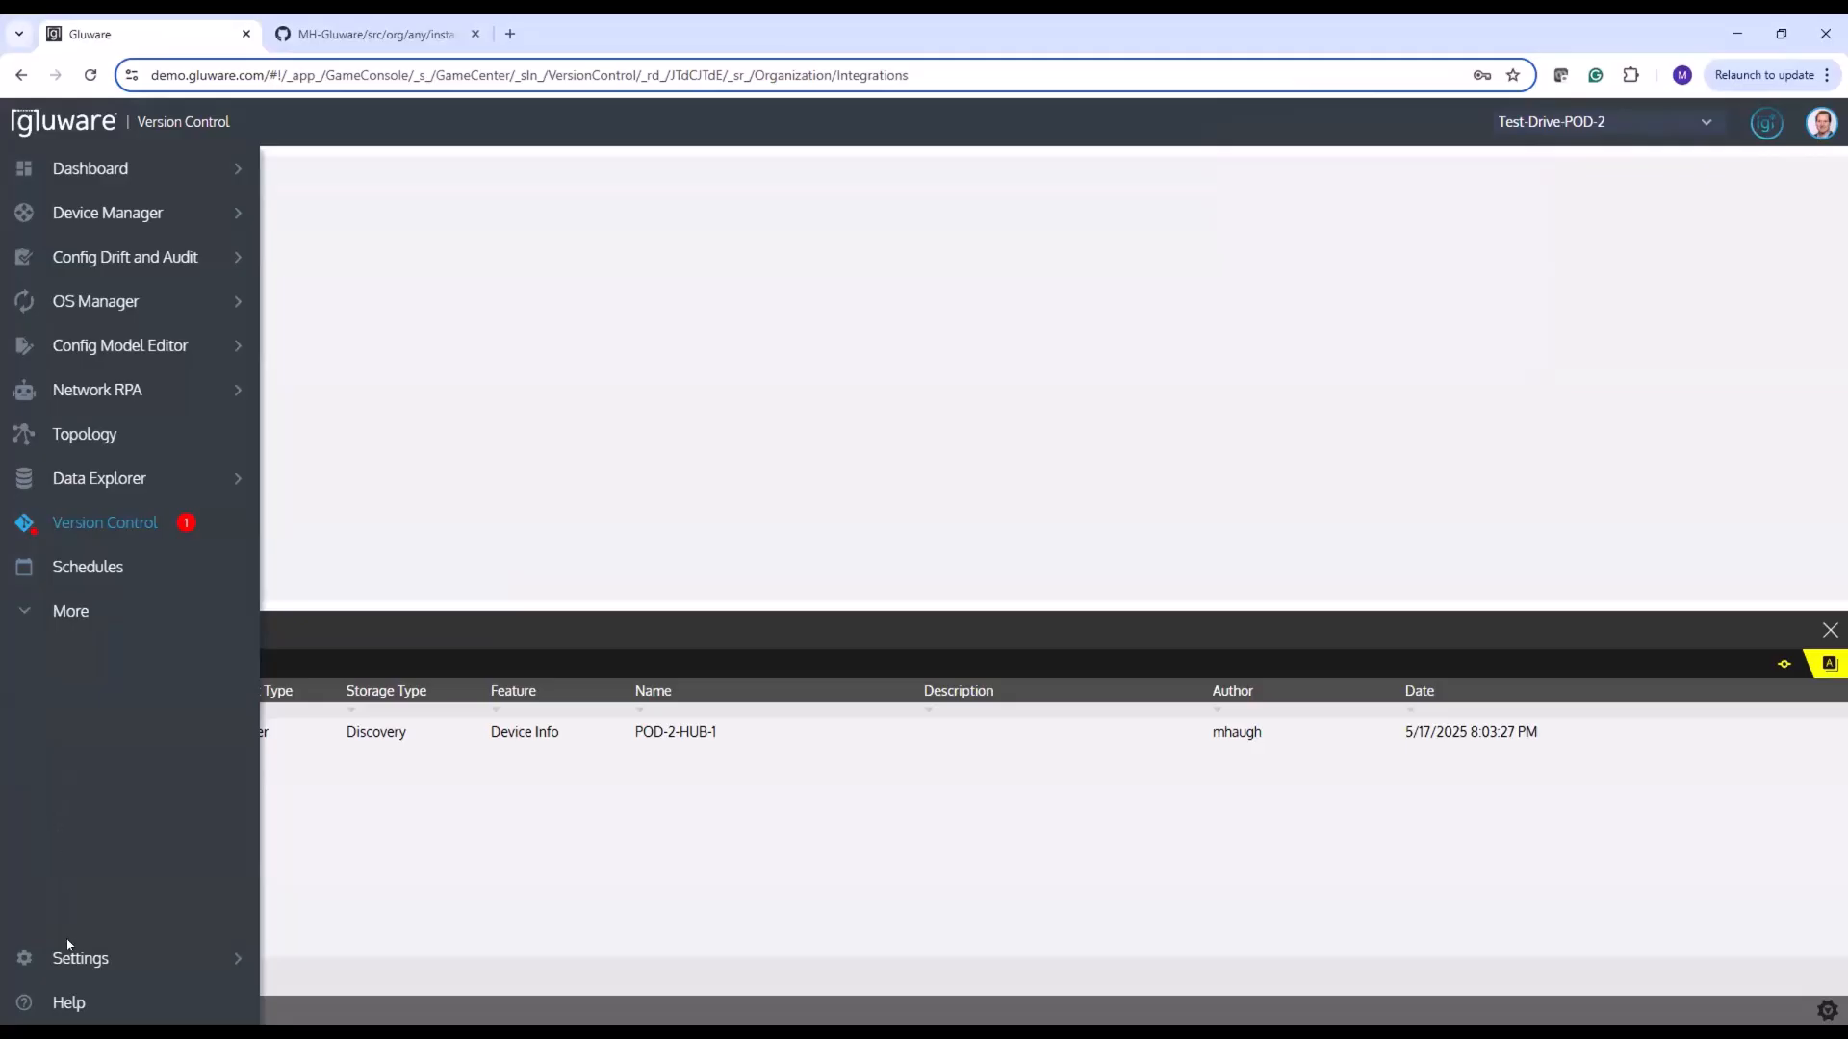
mouse_move(72, 958)
click(354, 869)
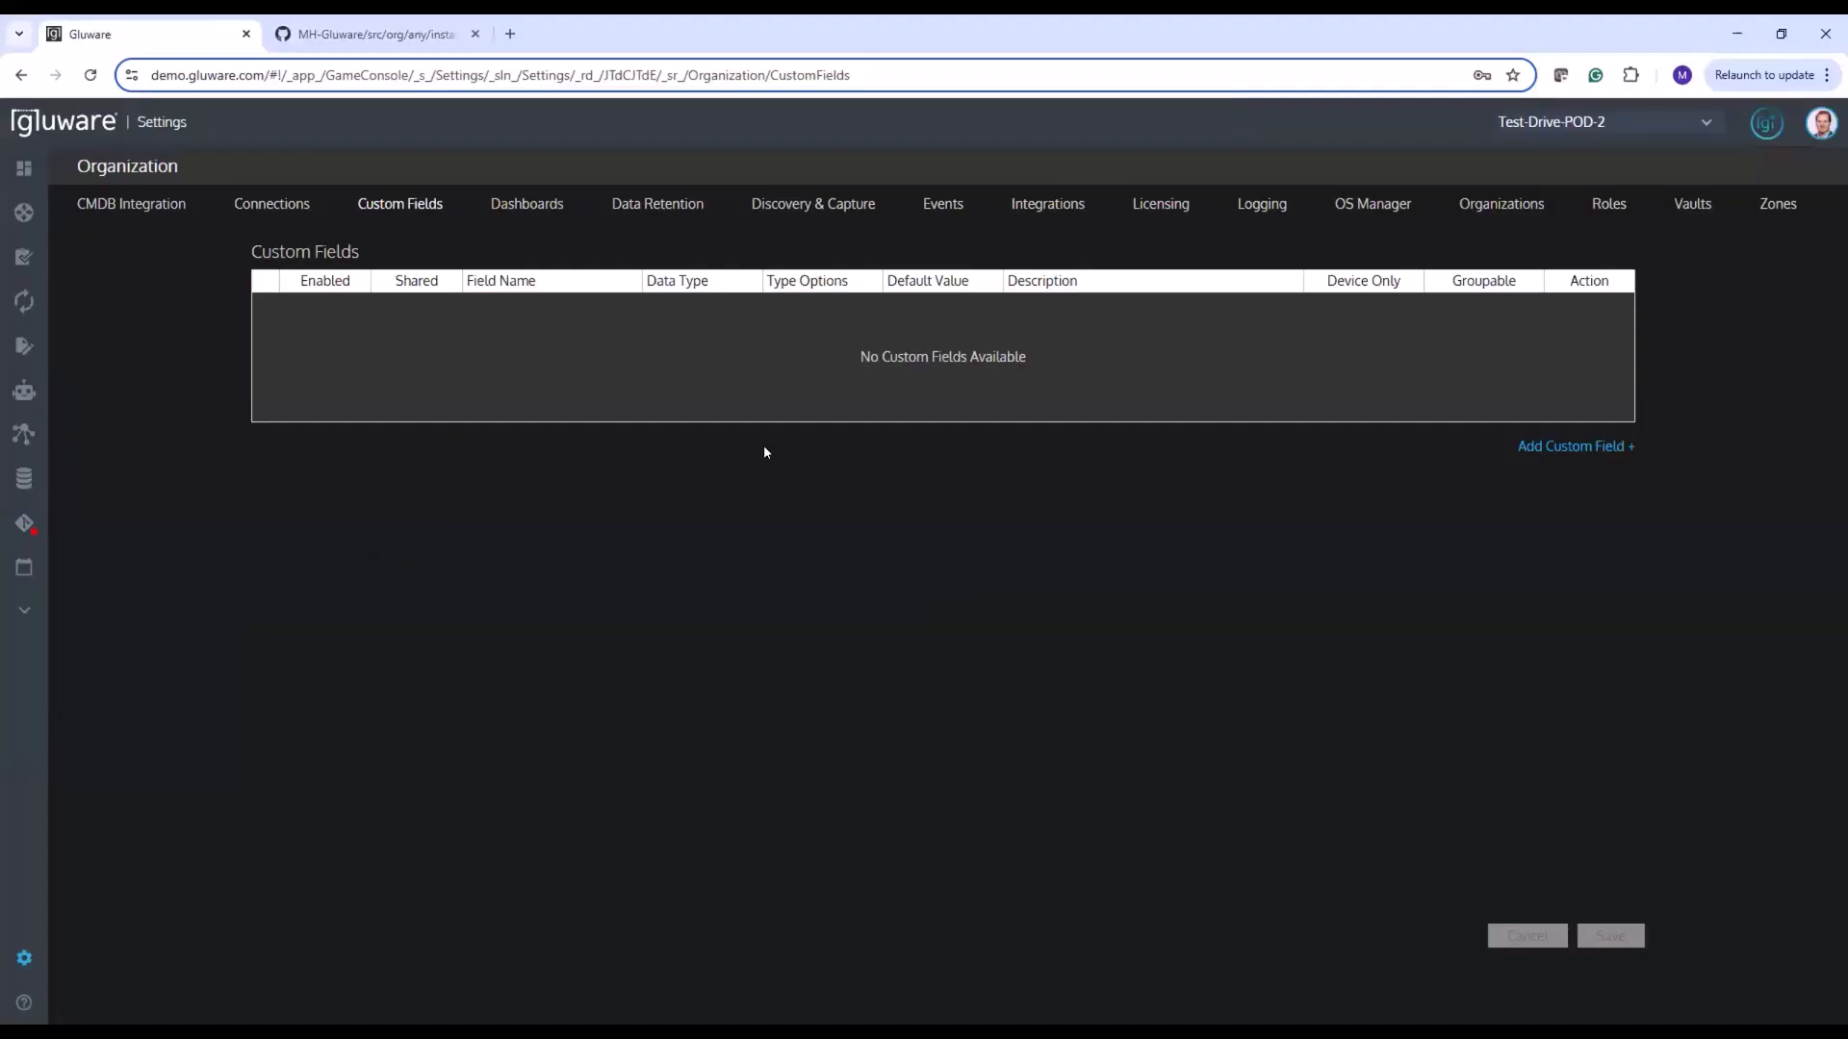
click(1025, 209)
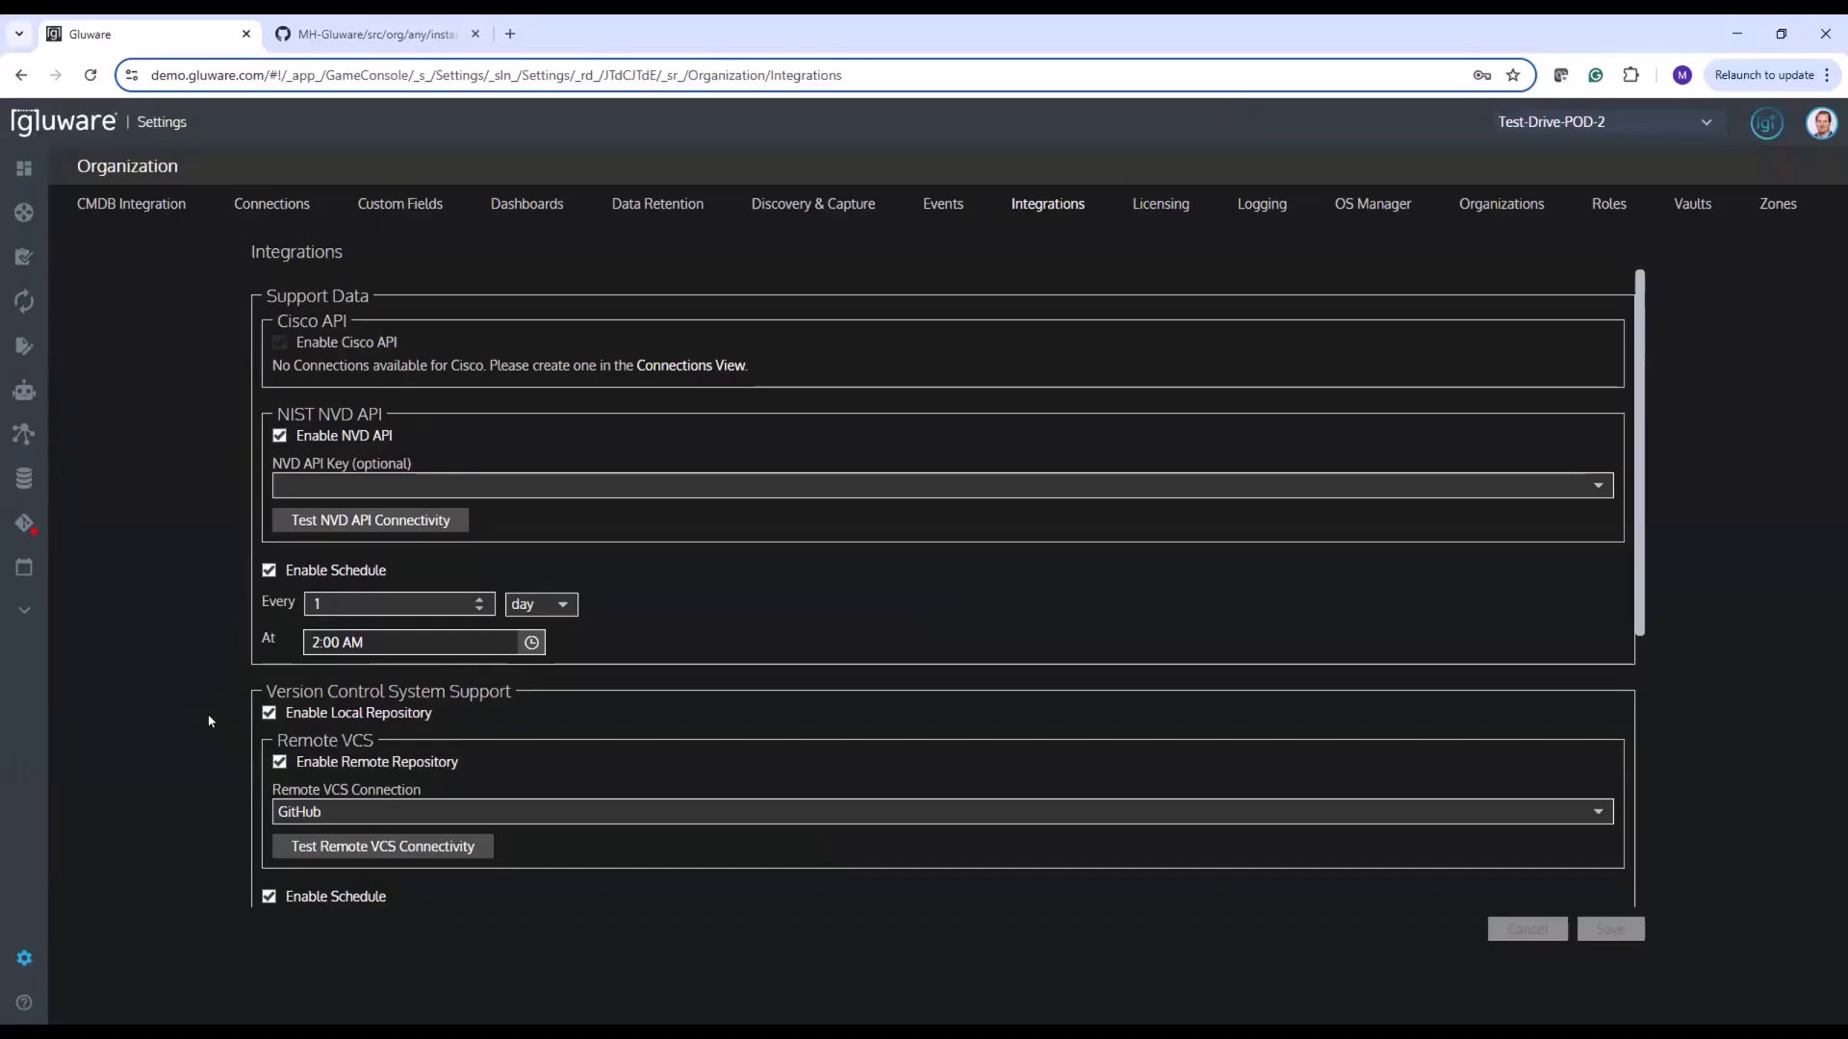
click(264, 80)
click(127, 654)
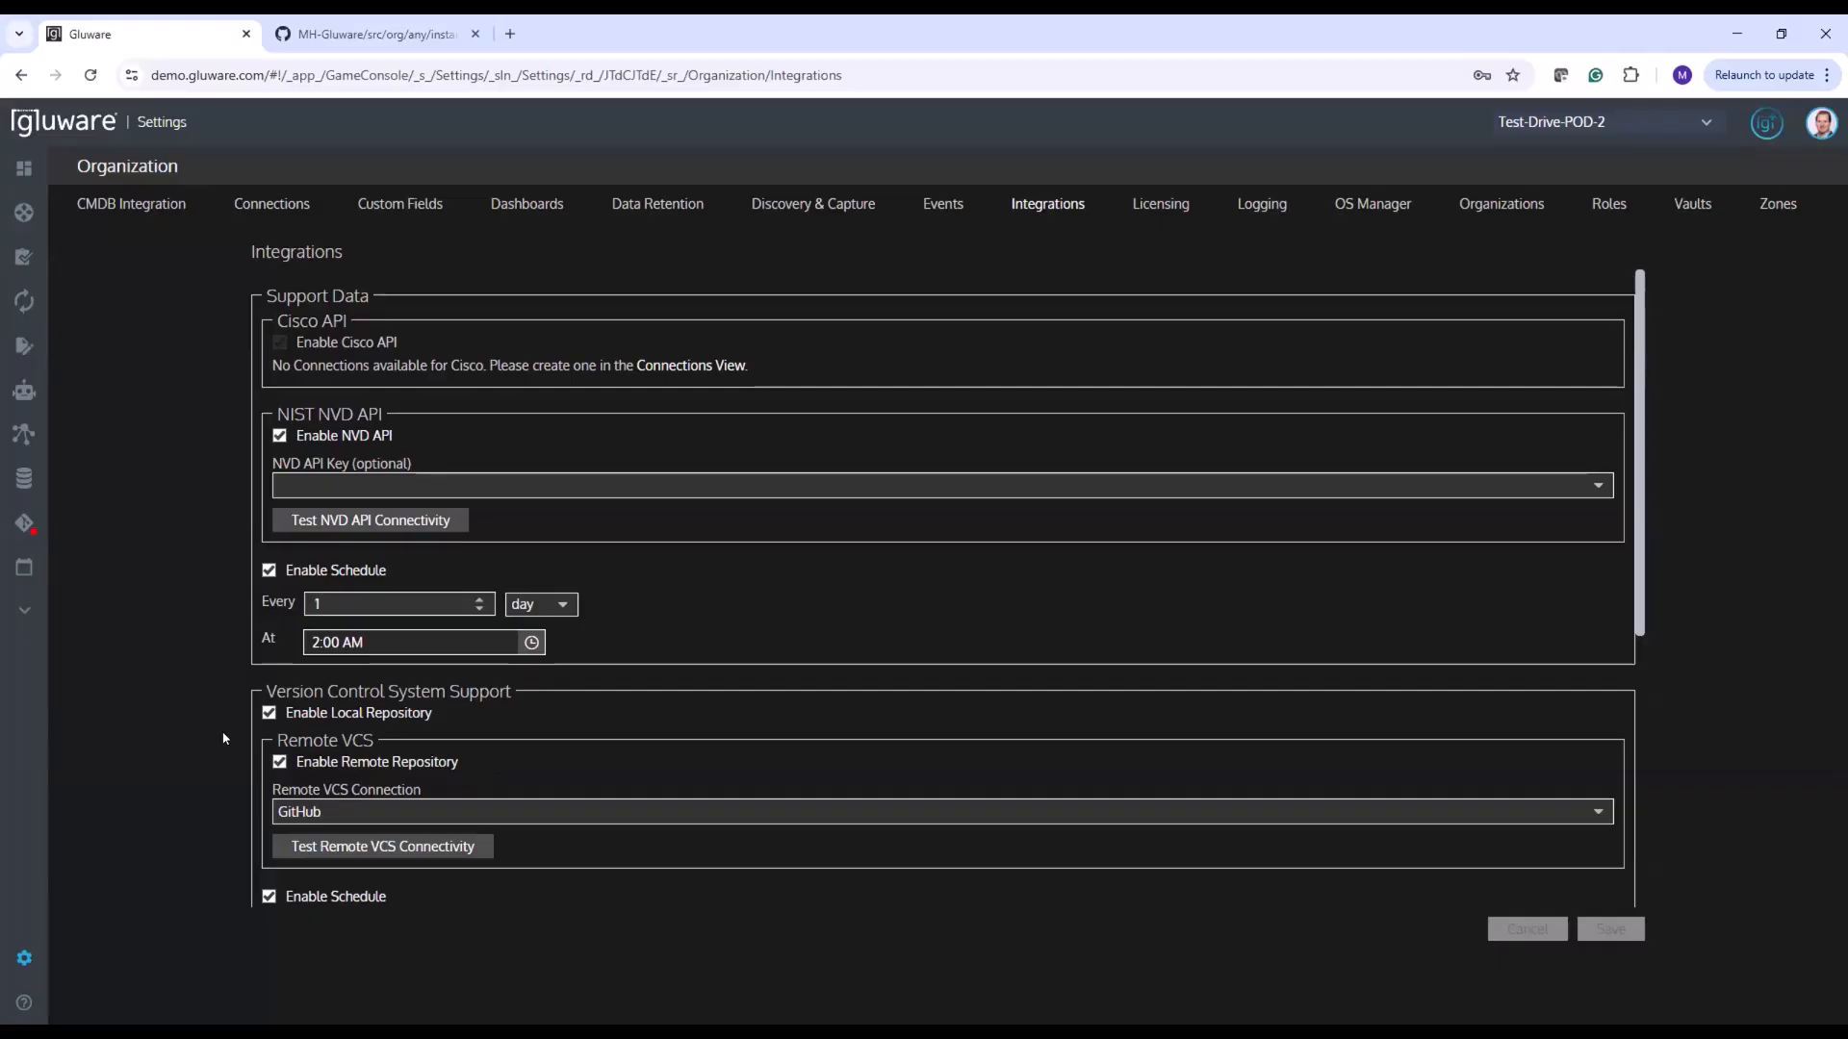
Switch to the MH-Gluware repository on GitHub and reveal the personal access token types in the account's developer settings
click(286, 38)
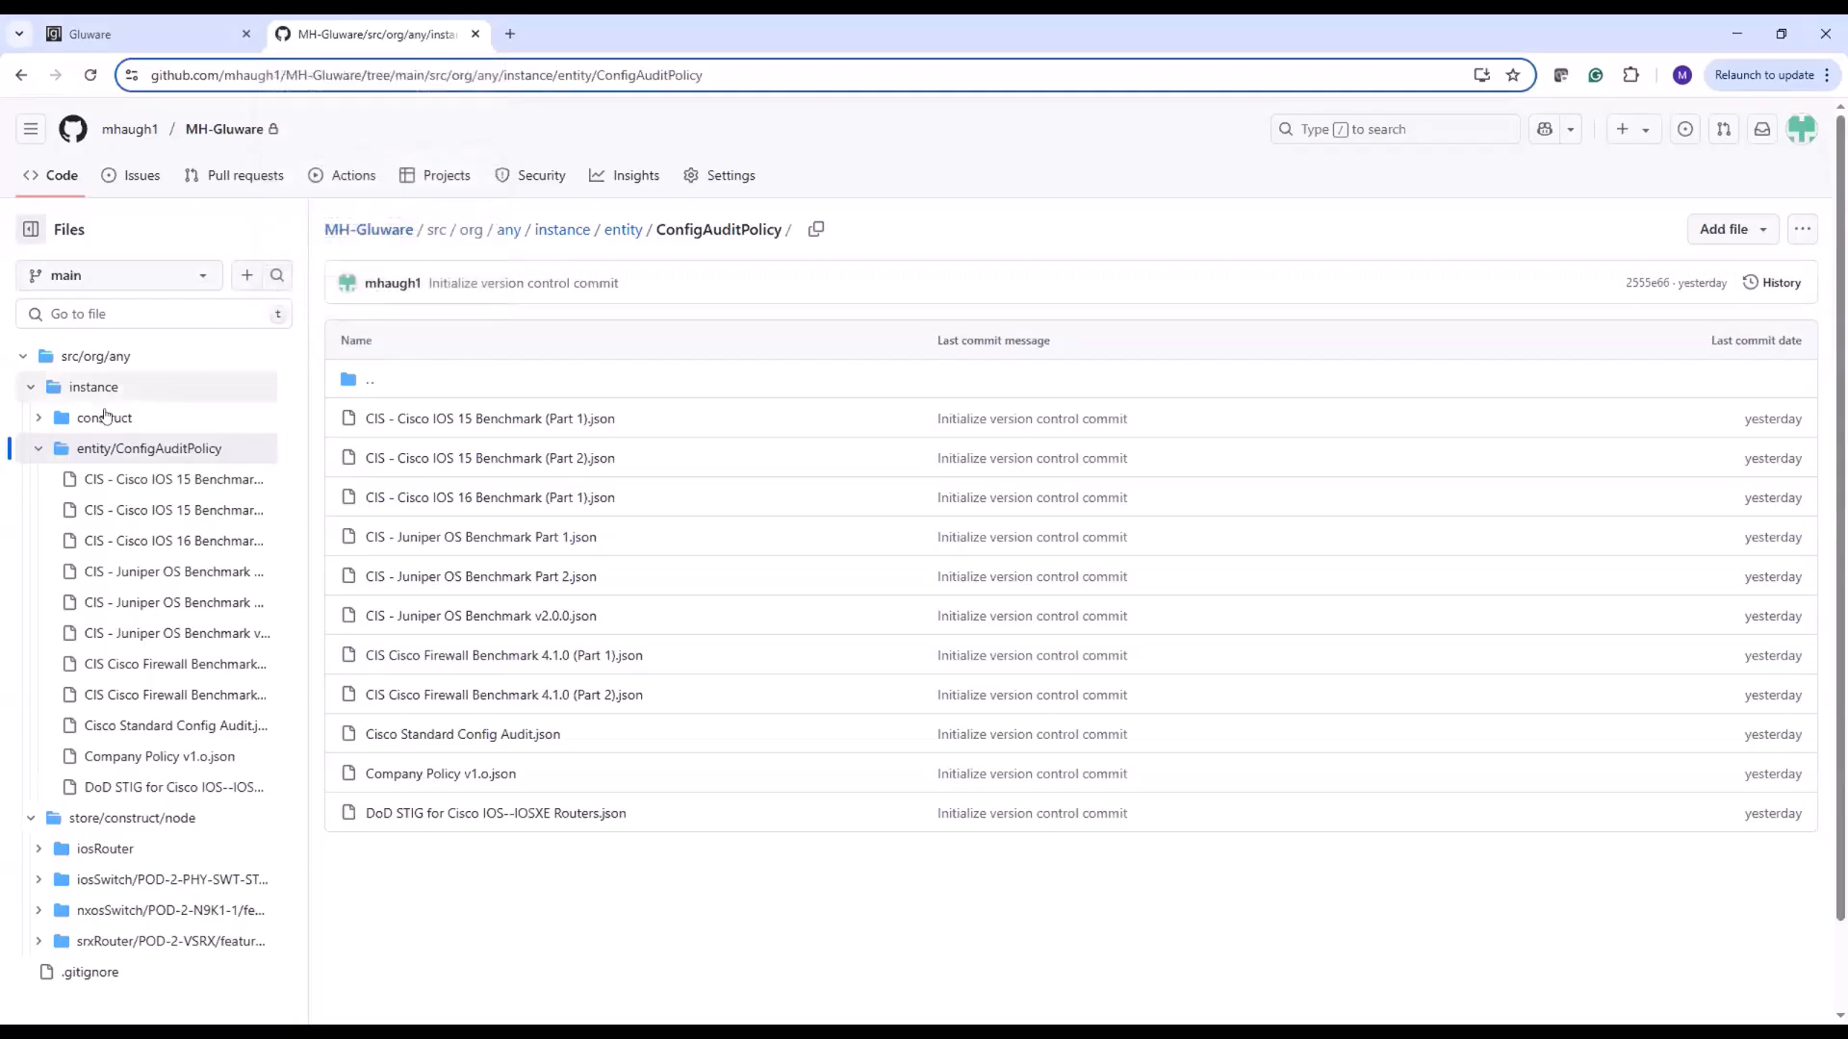
click(426, 237)
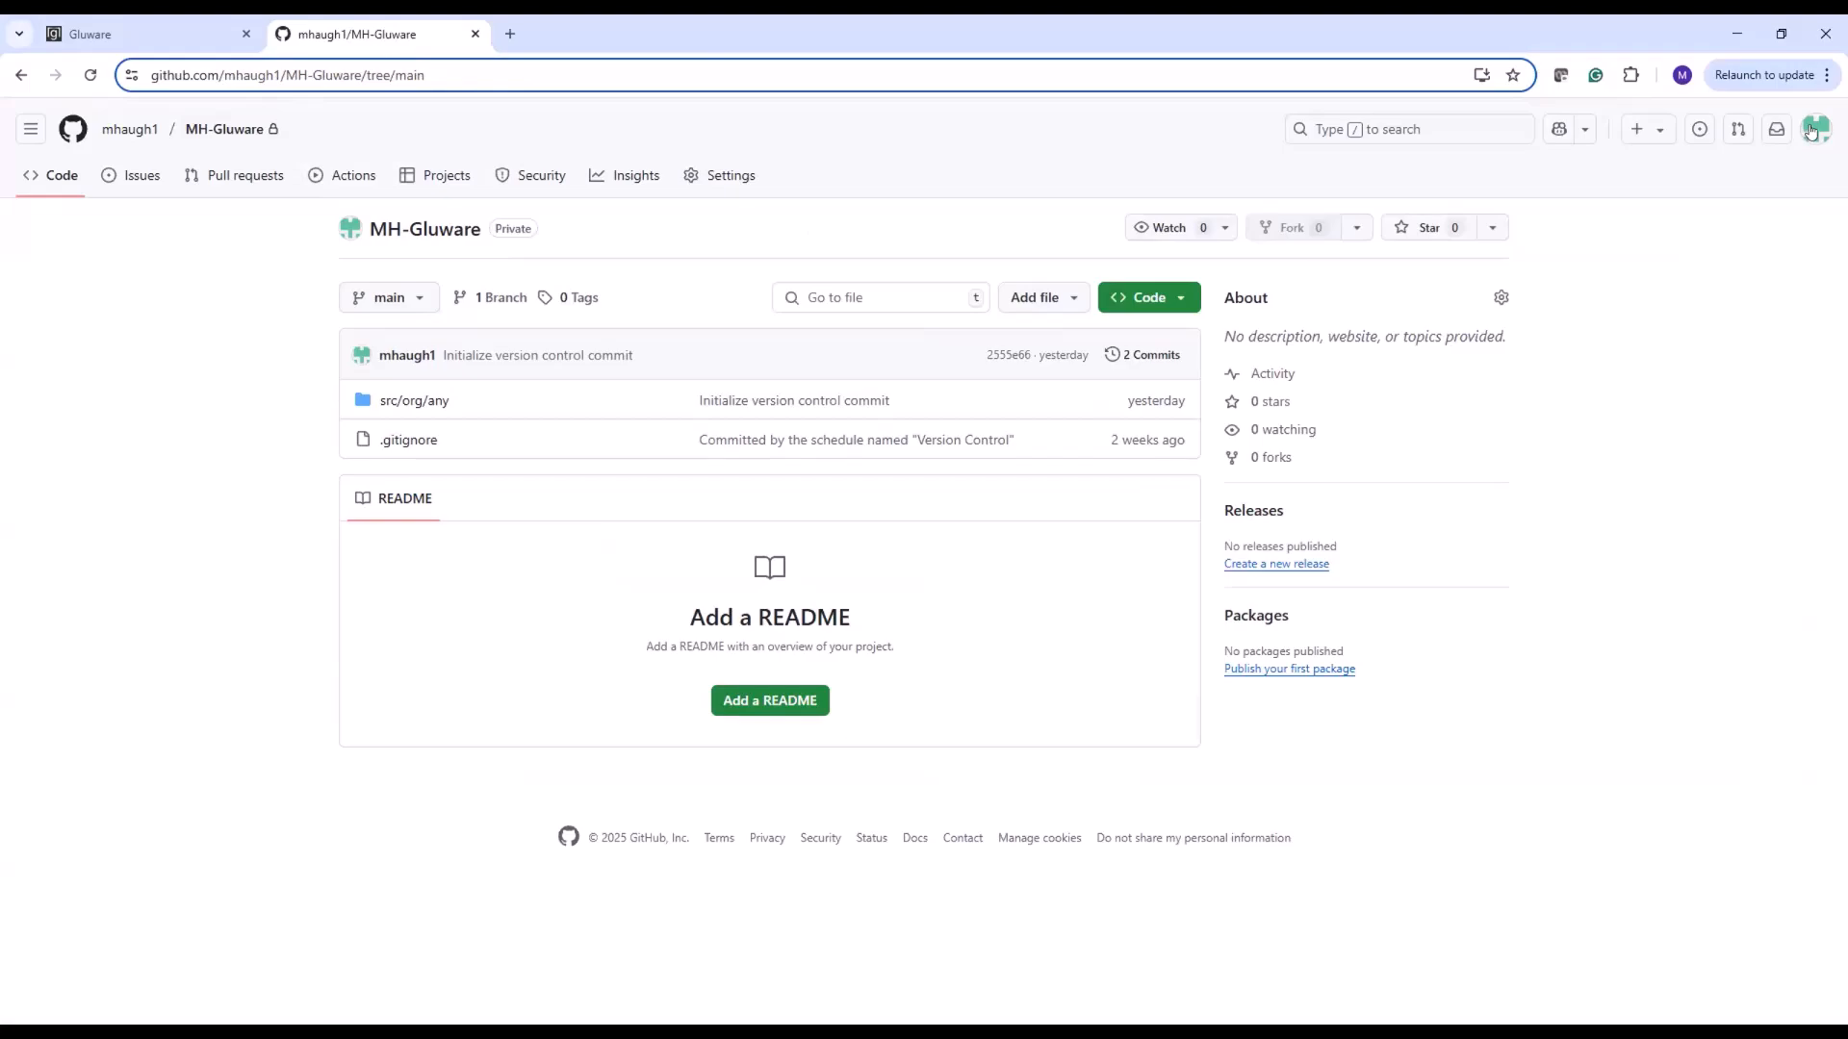
click(1811, 132)
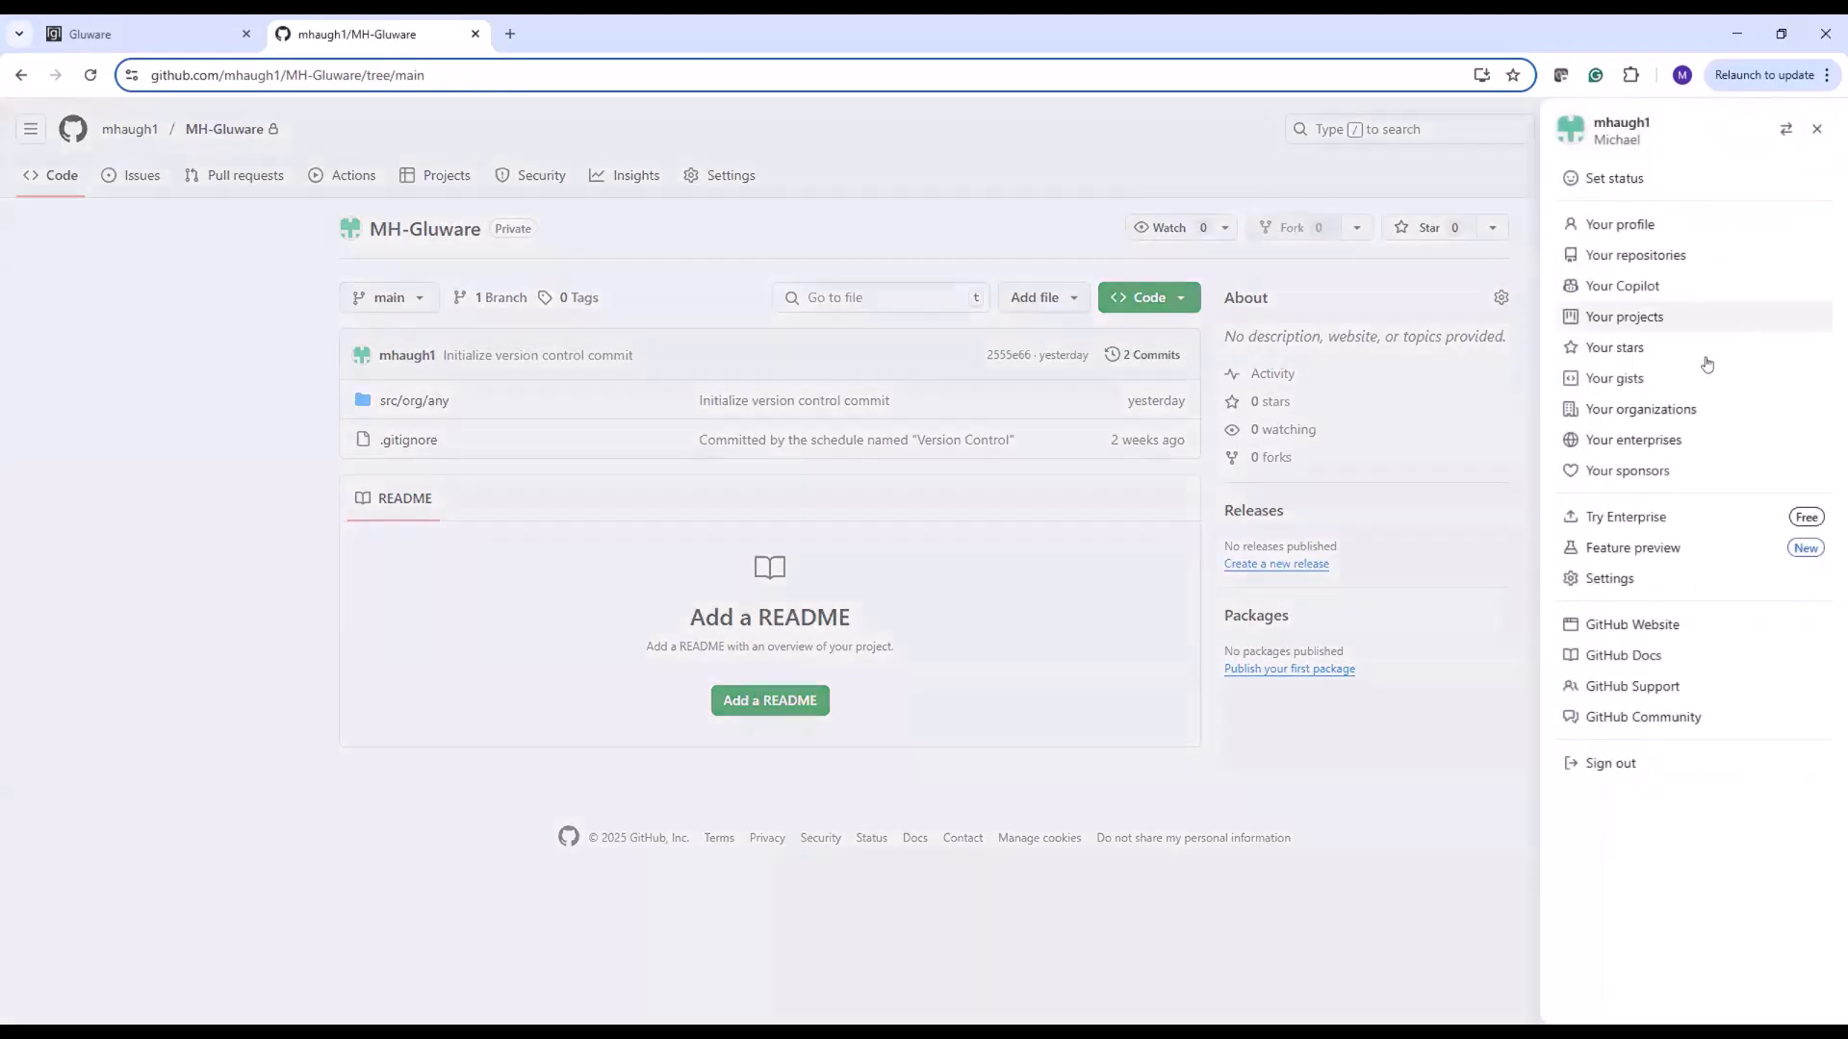
click(1609, 579)
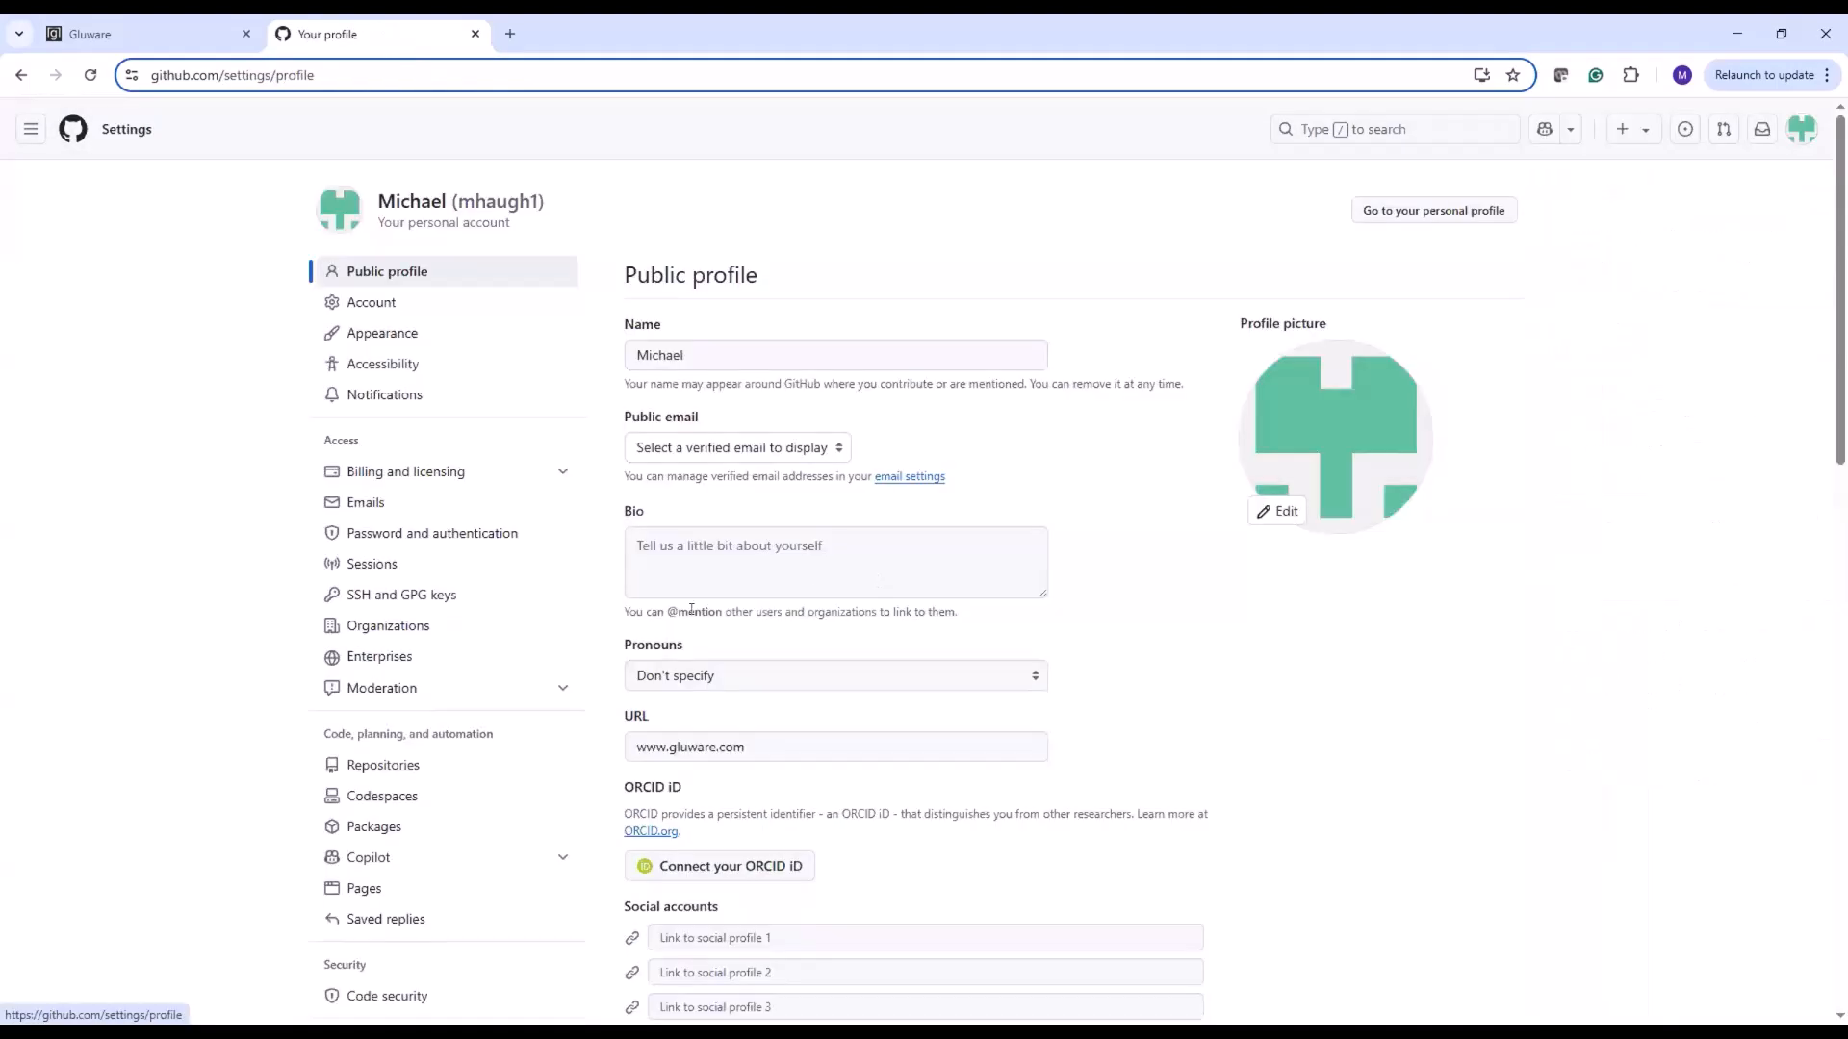
scroll(256, 672, down, 5)
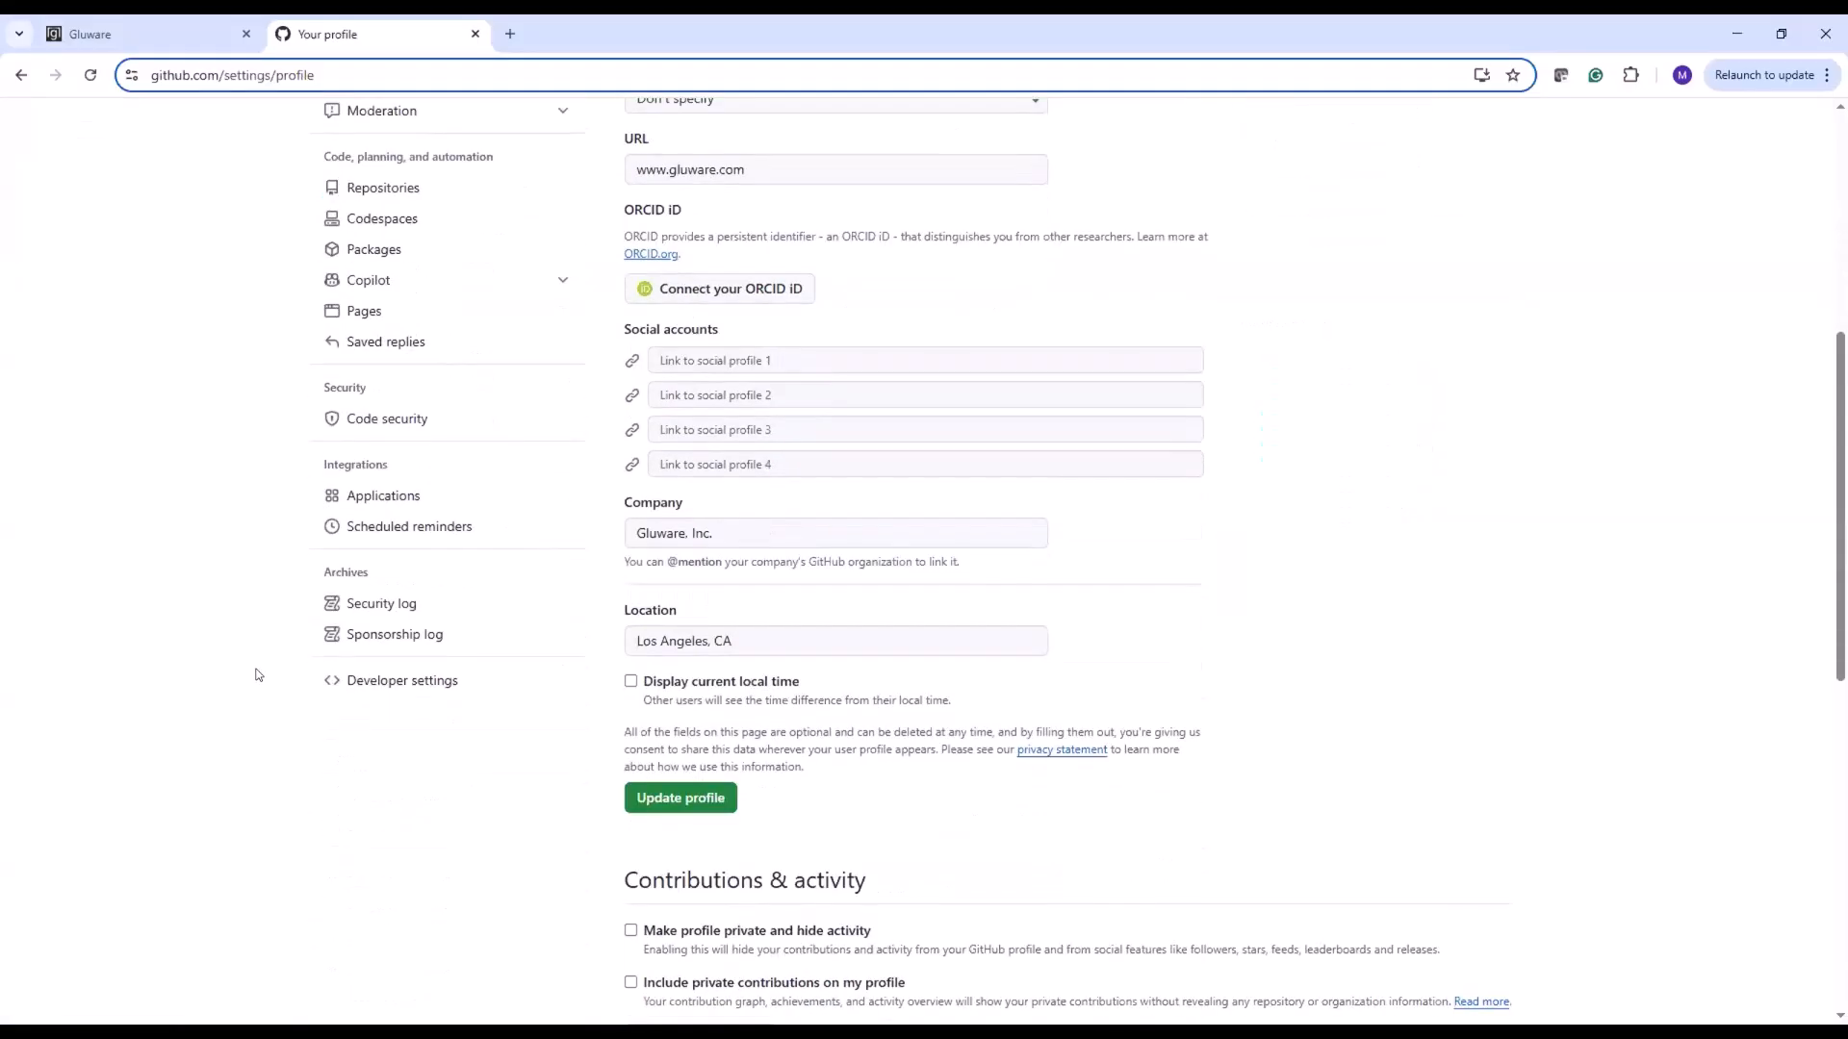
click(366, 682)
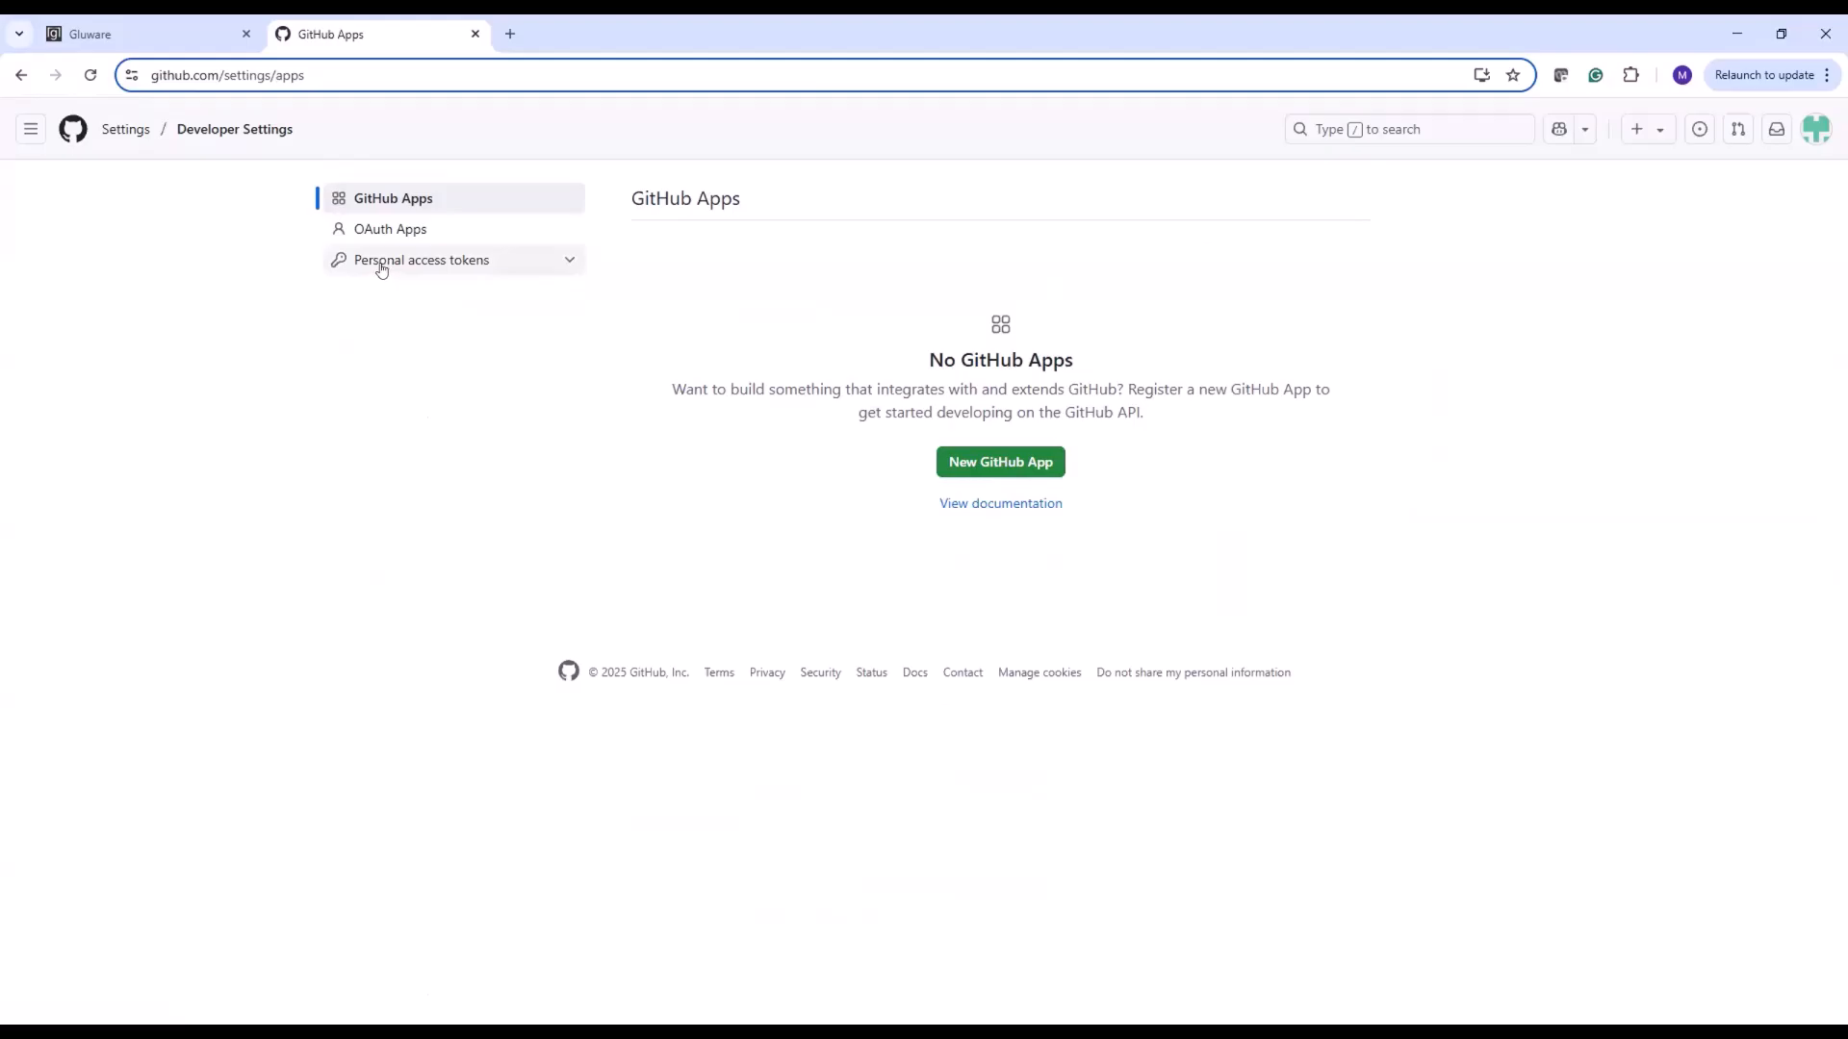
click(381, 269)
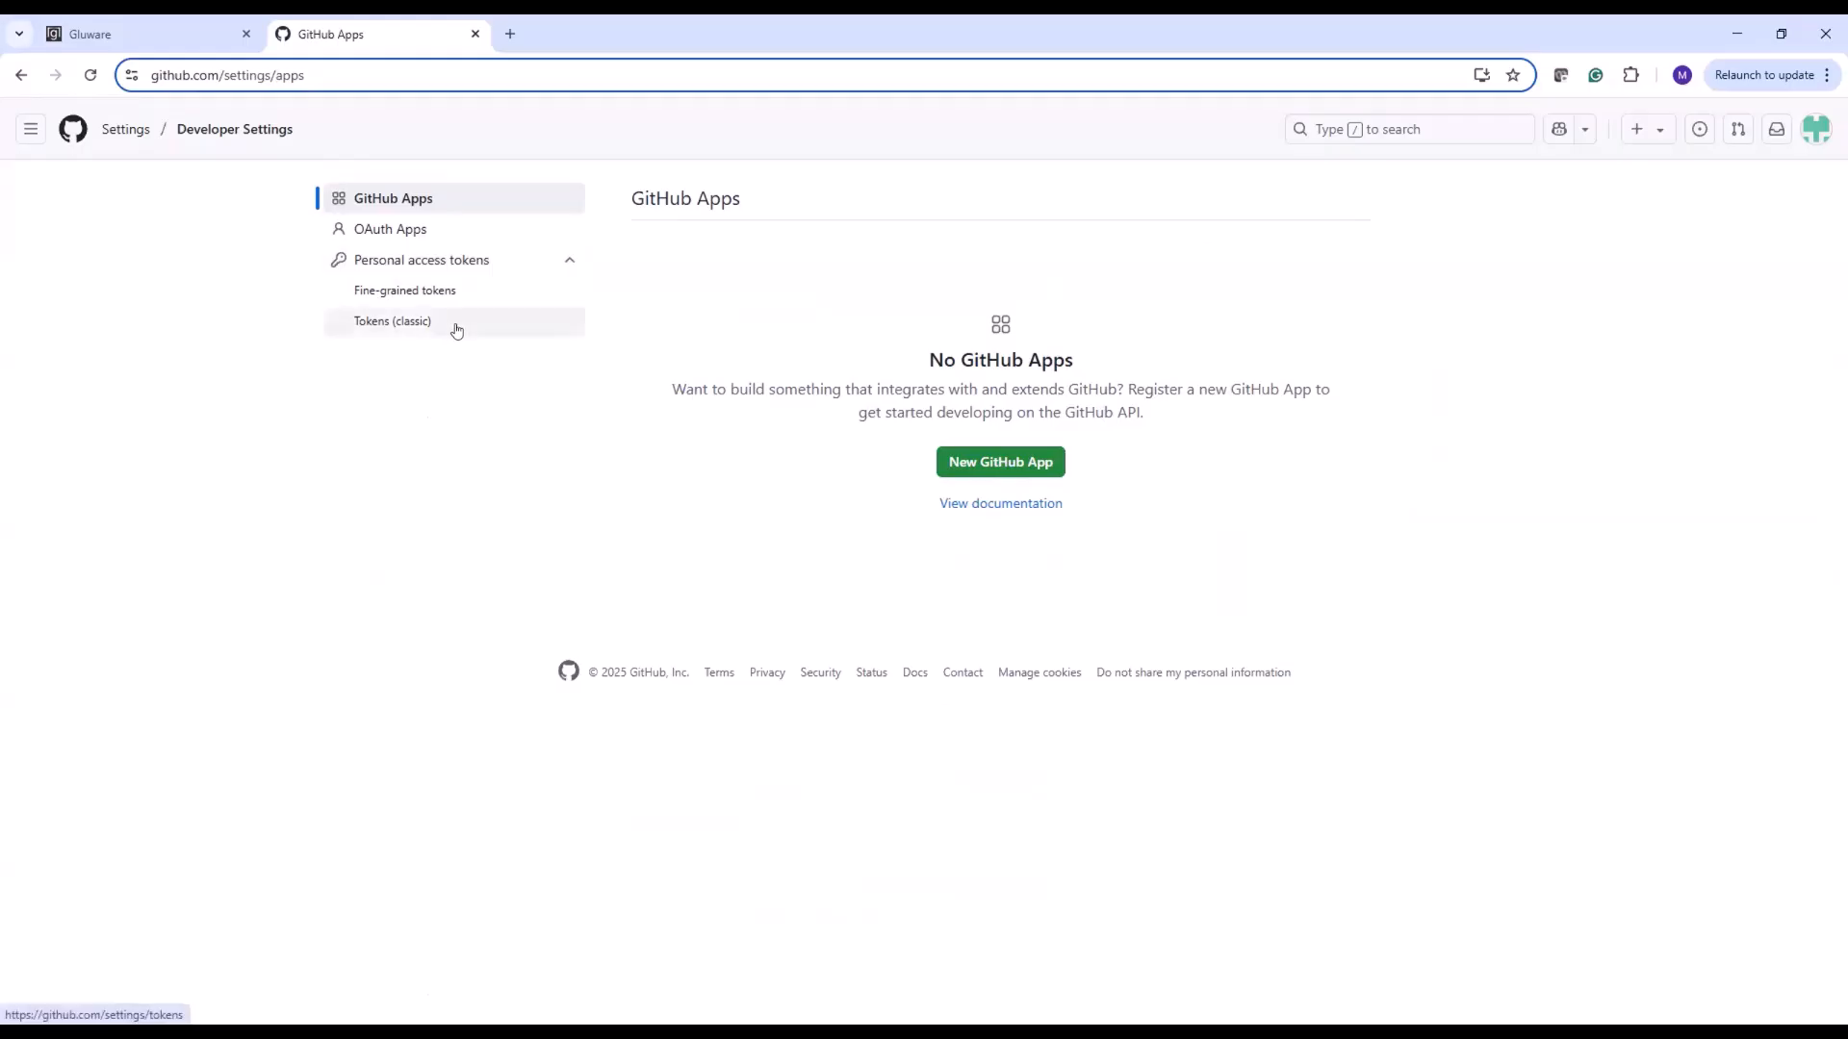
Return to Gluware and open the GitHub PAT credential to review its name and secret type
click(177, 42)
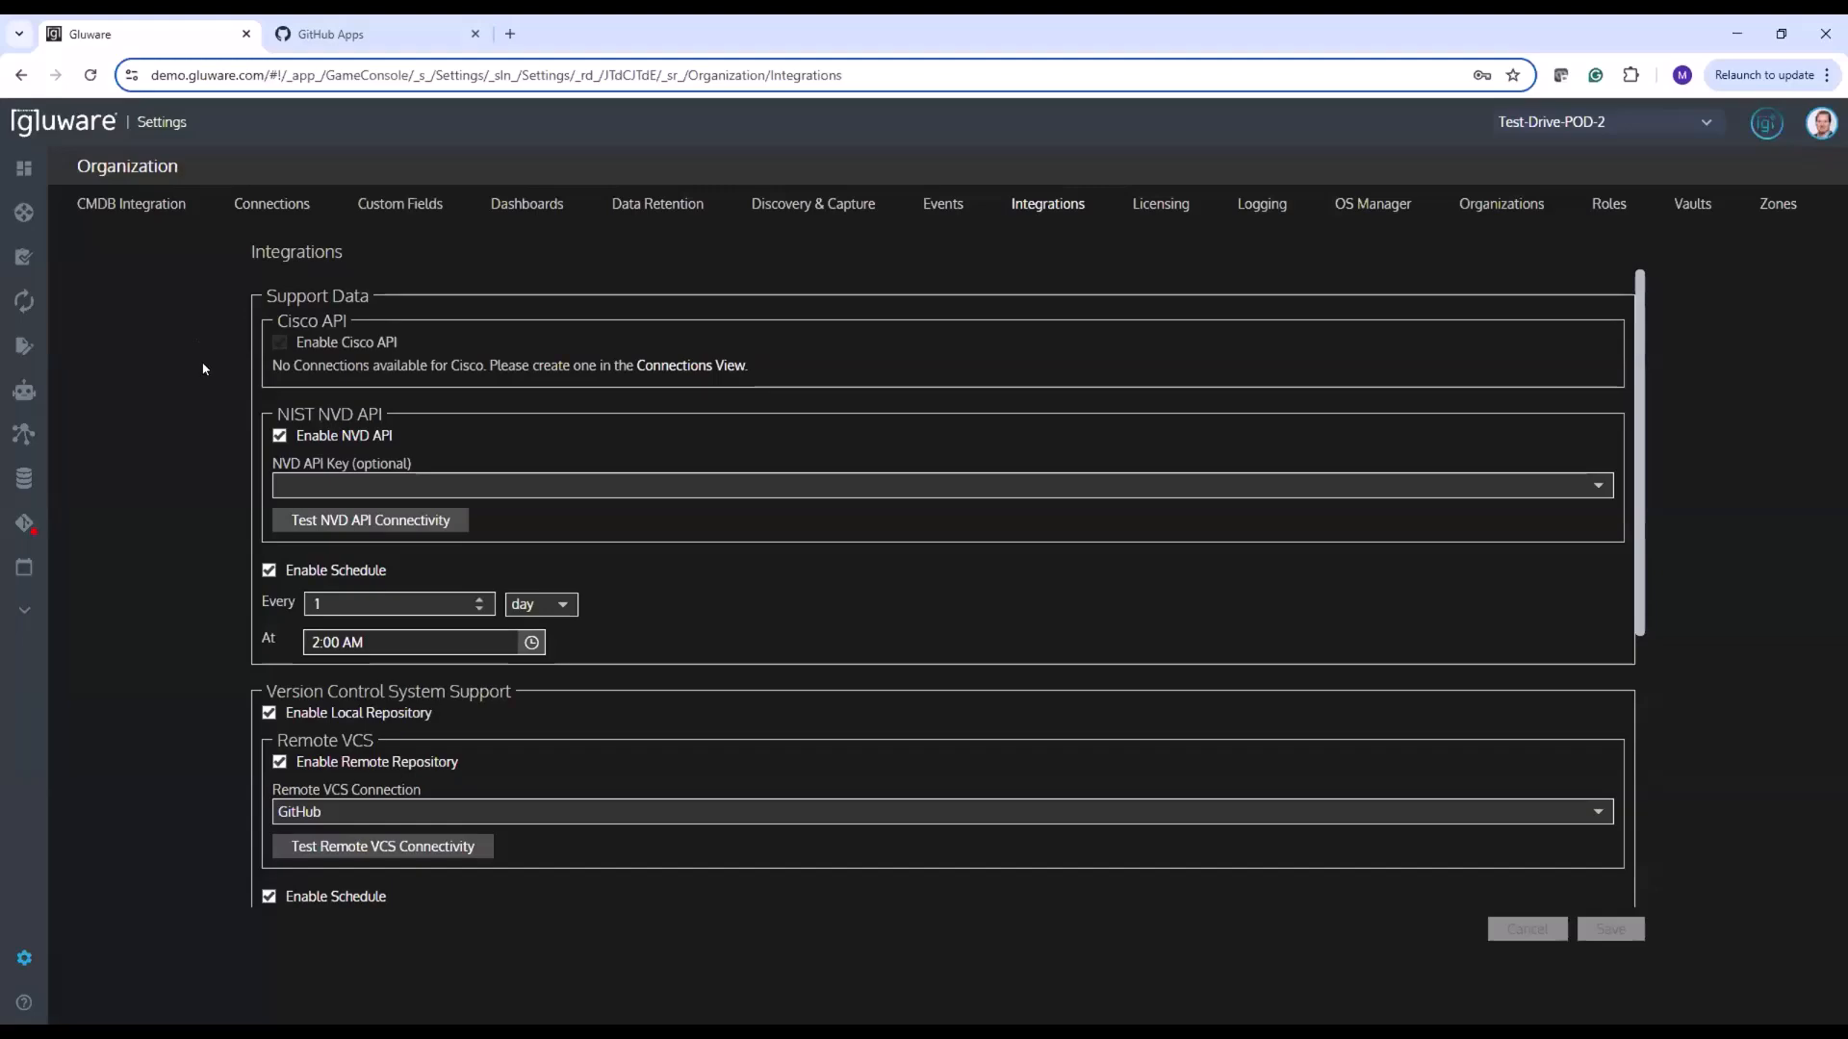
mouse_move(42, 949)
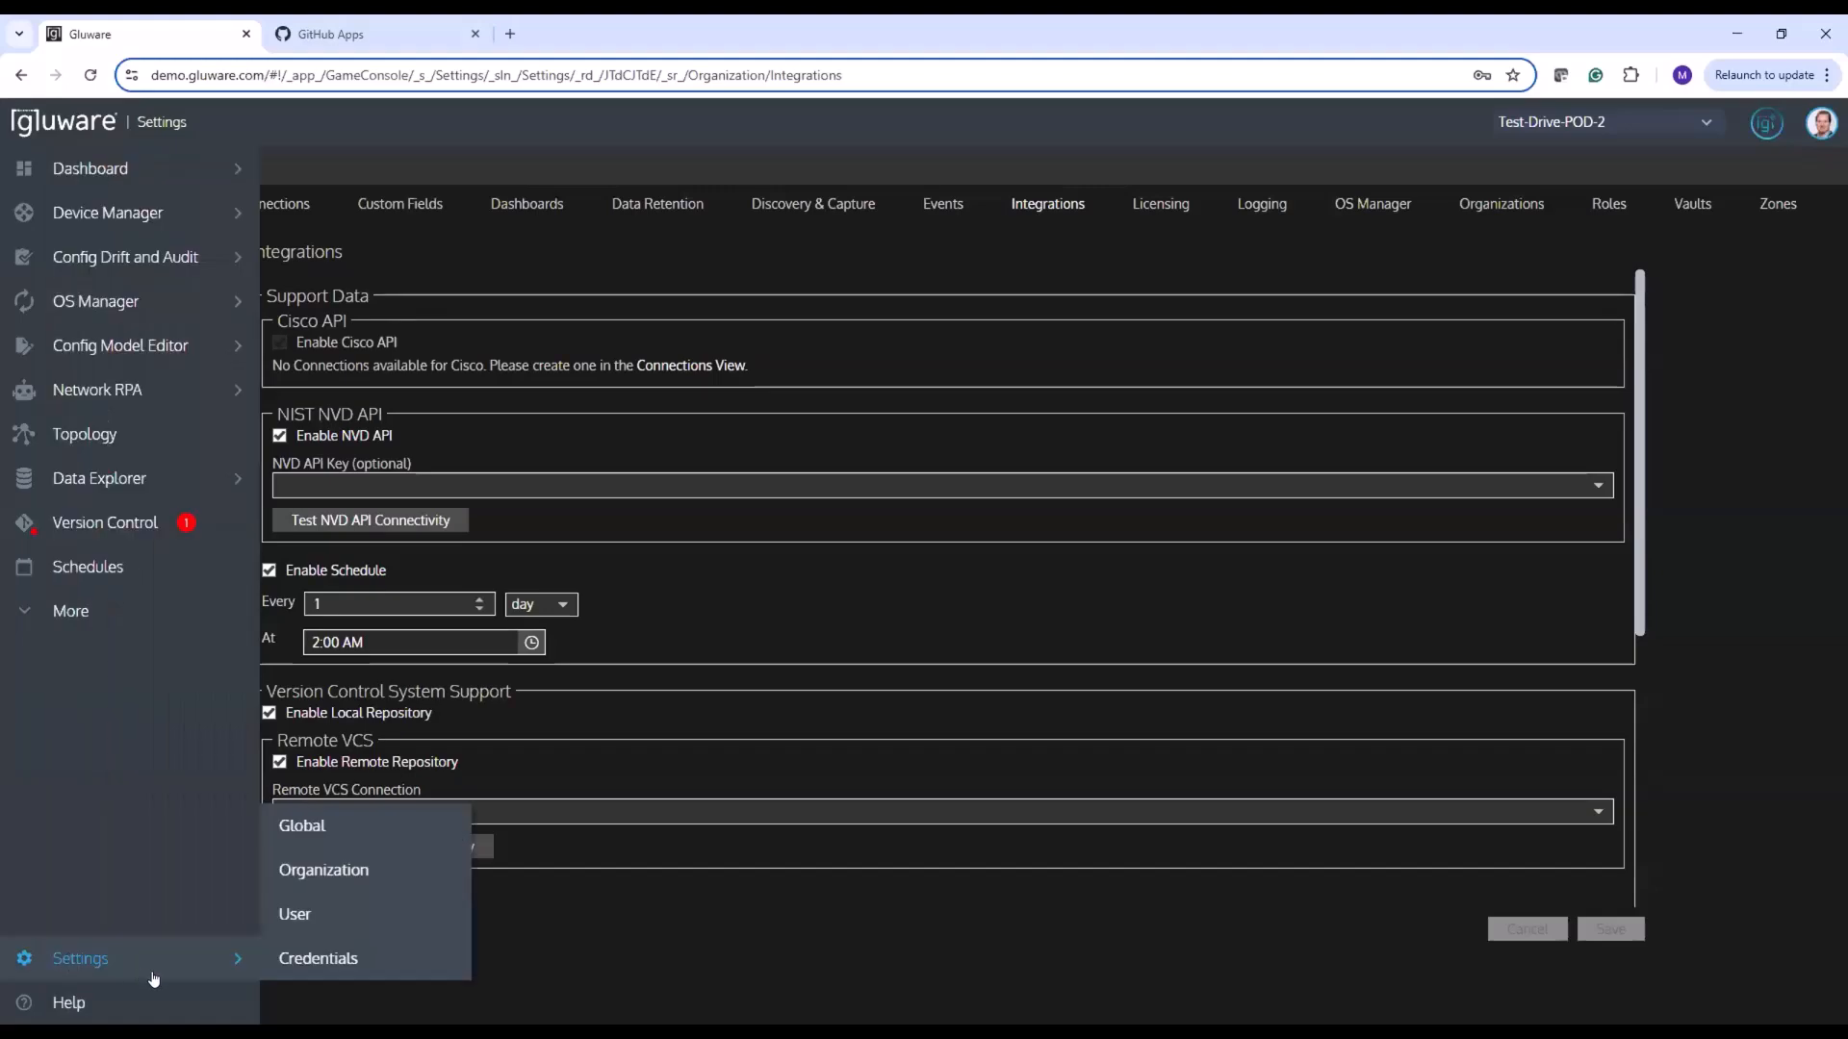
click(308, 958)
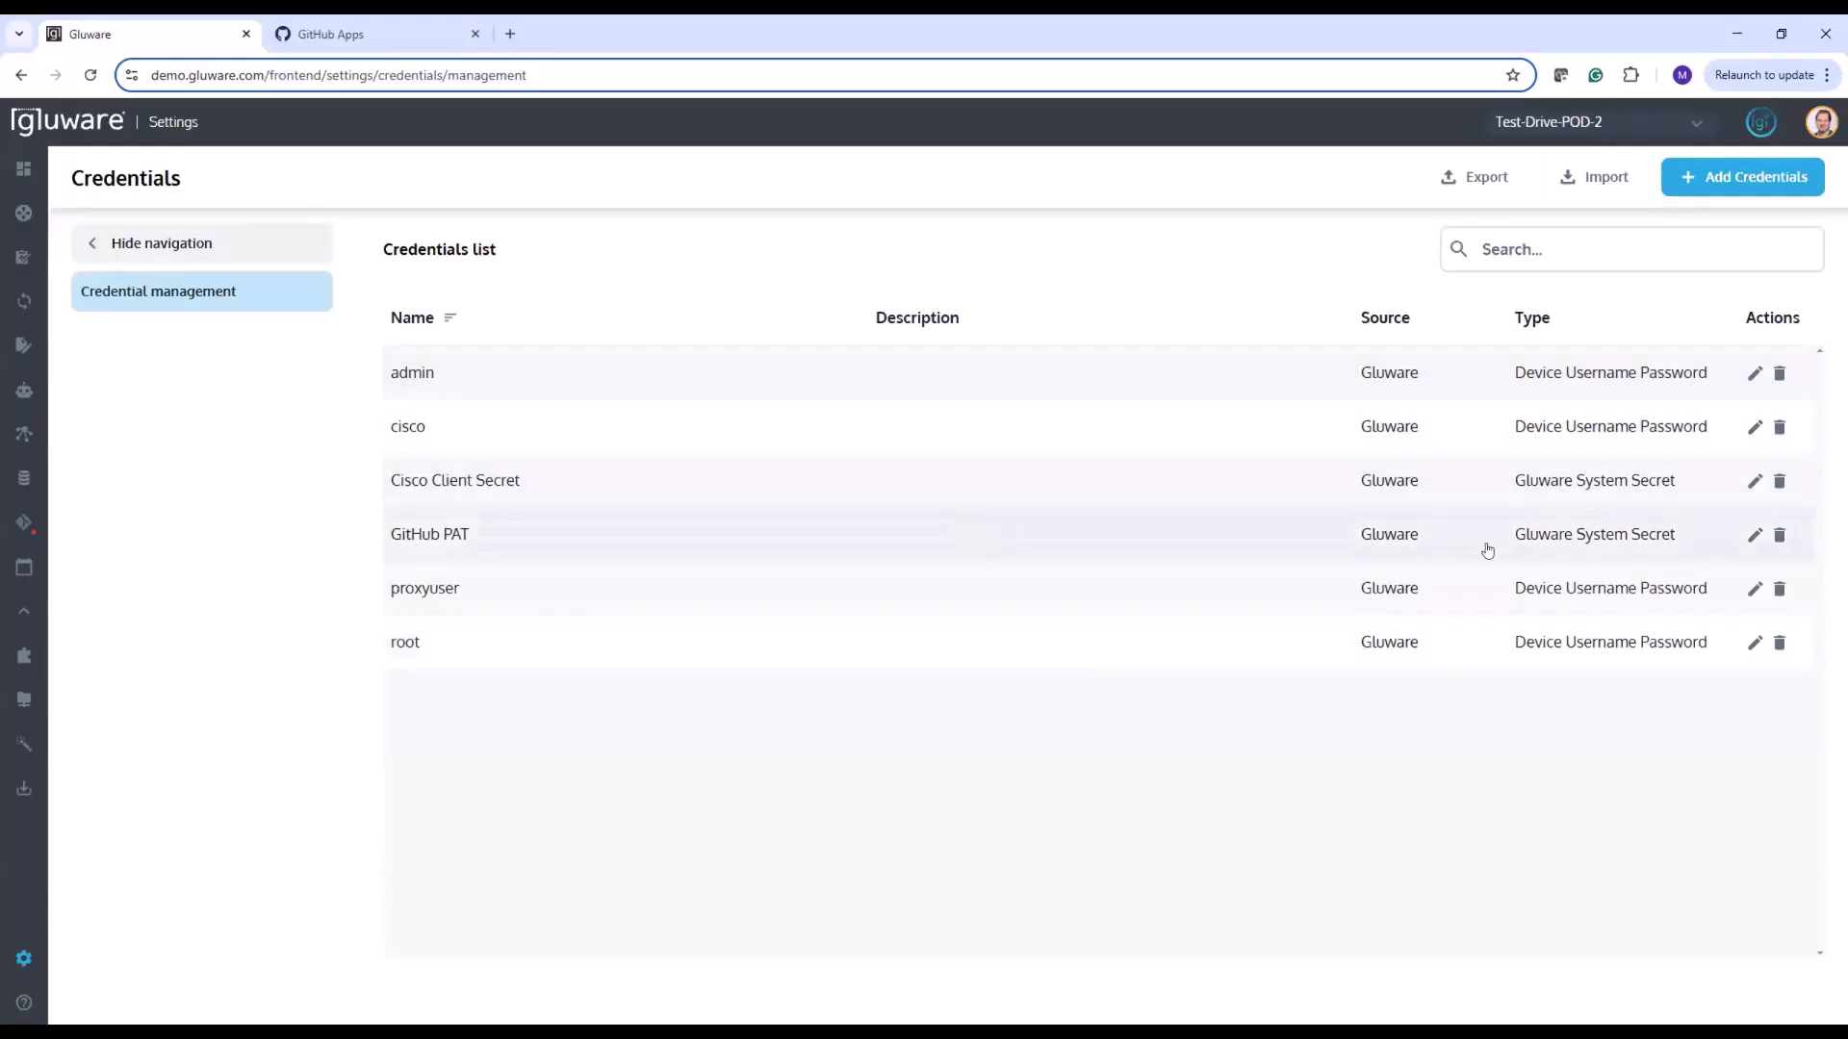
click(1754, 535)
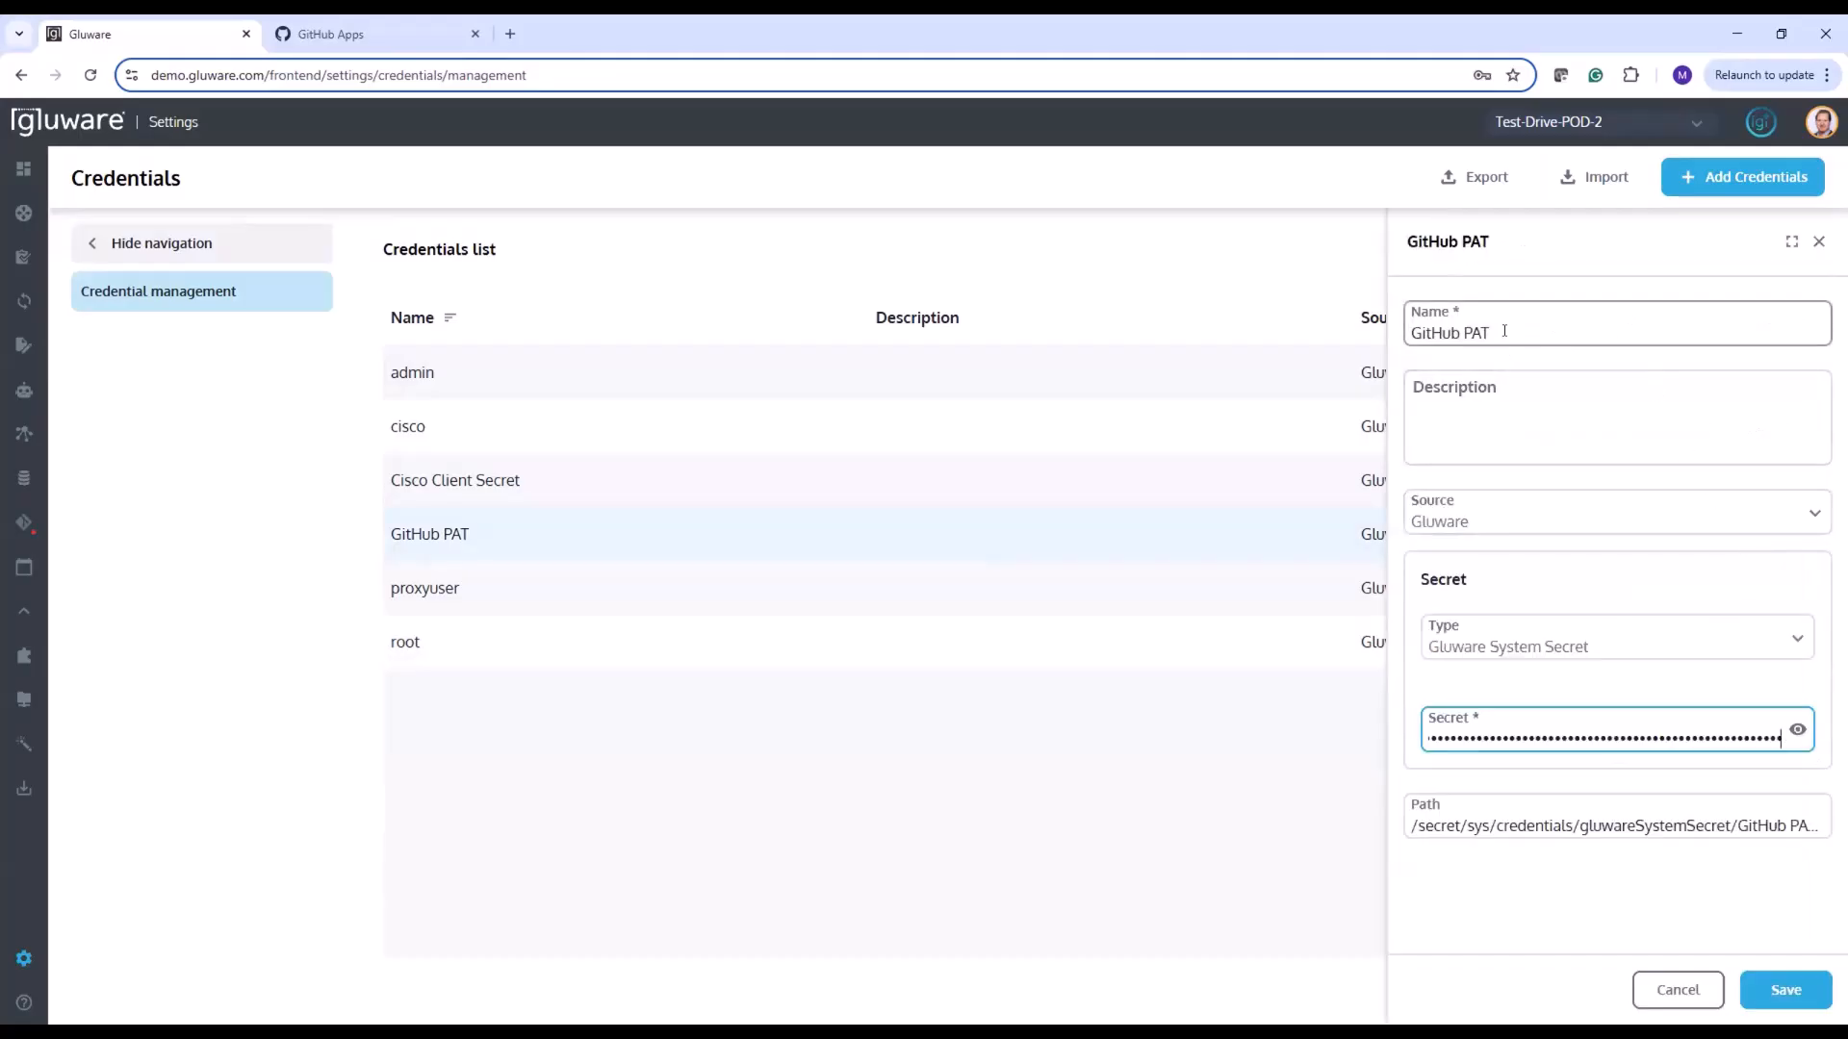
drag(1498, 332, 1403, 334)
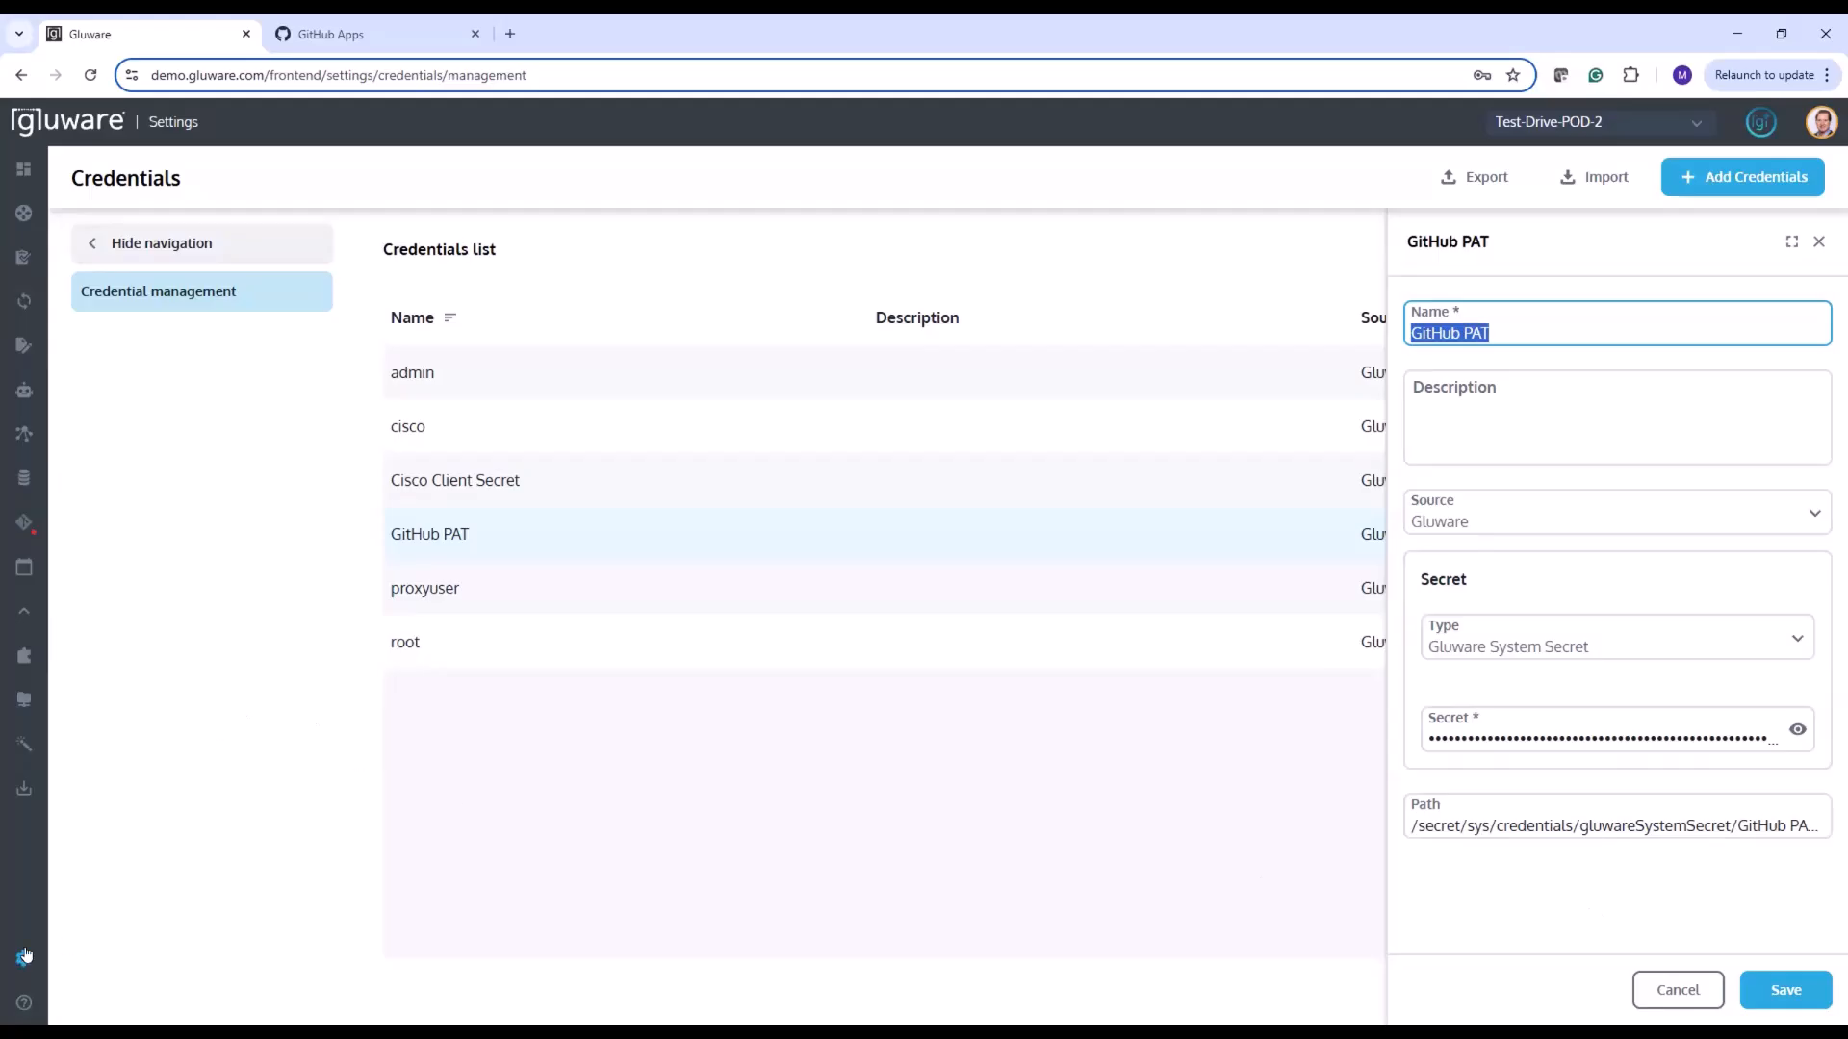
Open the organization's GitHub connection for editing and review its name and Git repository settings
mouse_move(26, 956)
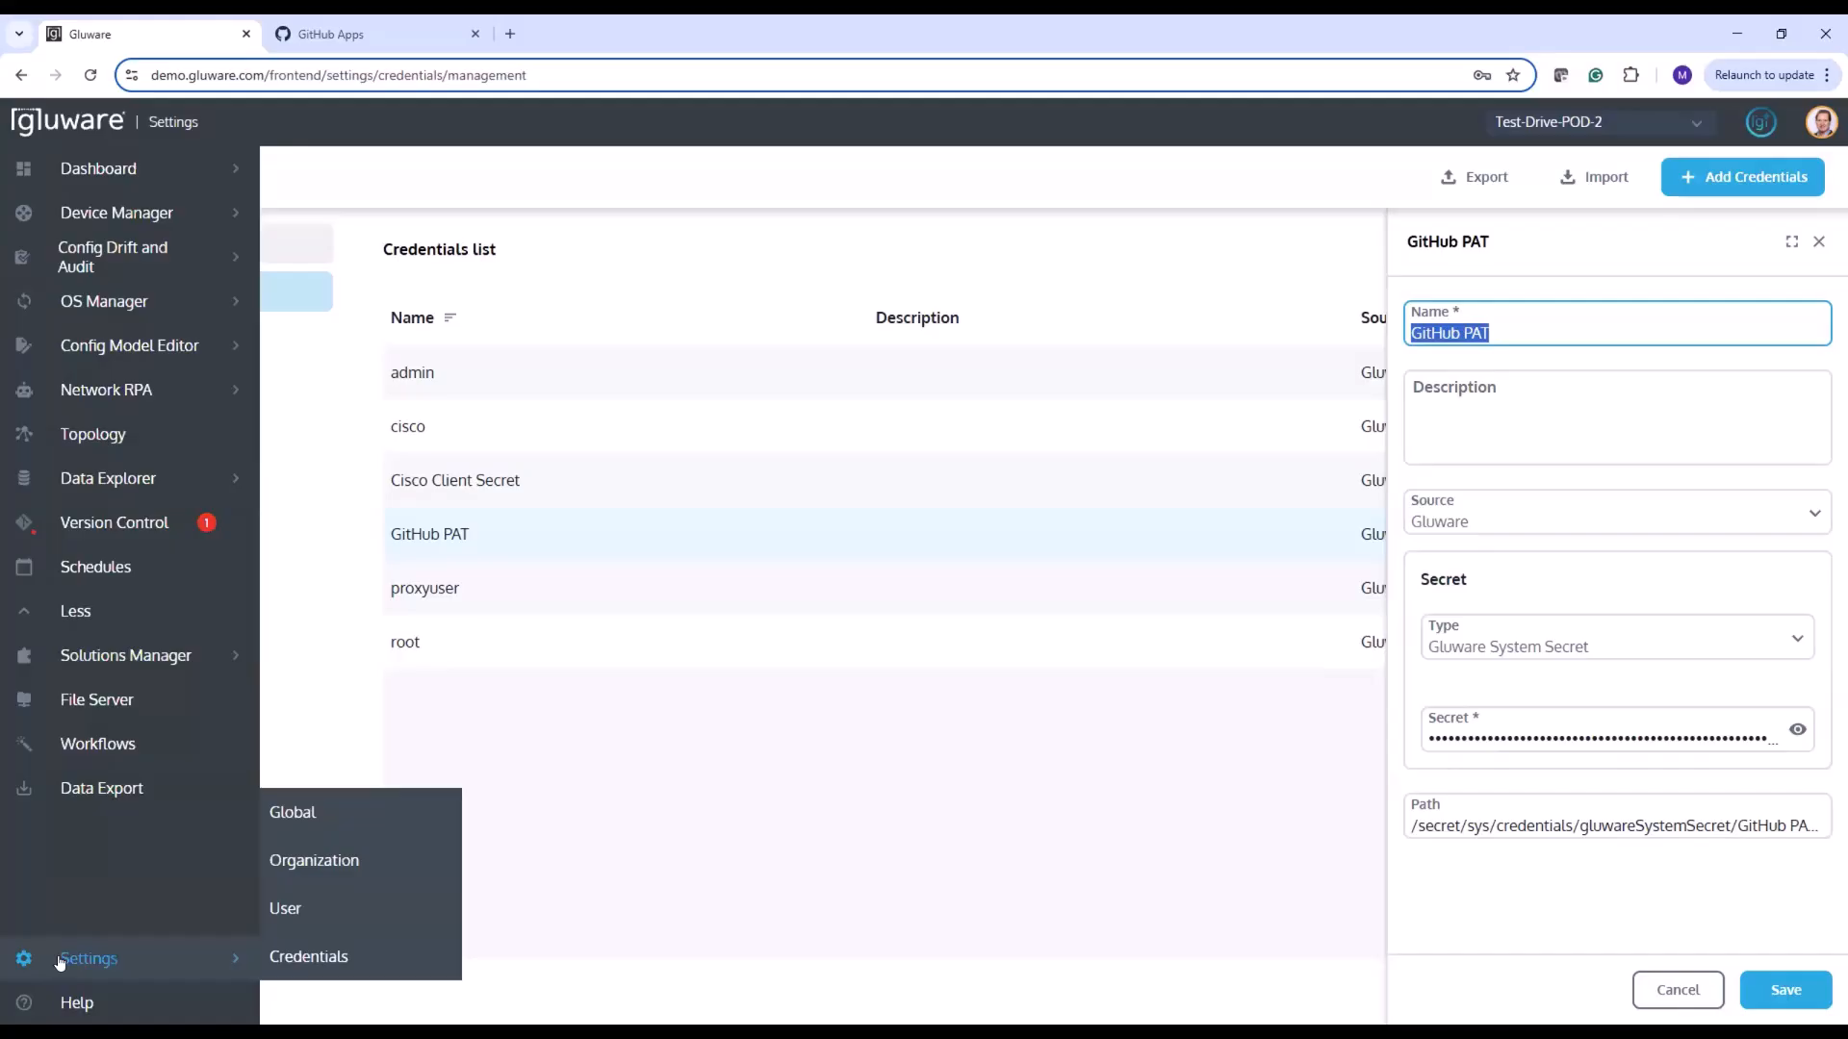
click(313, 859)
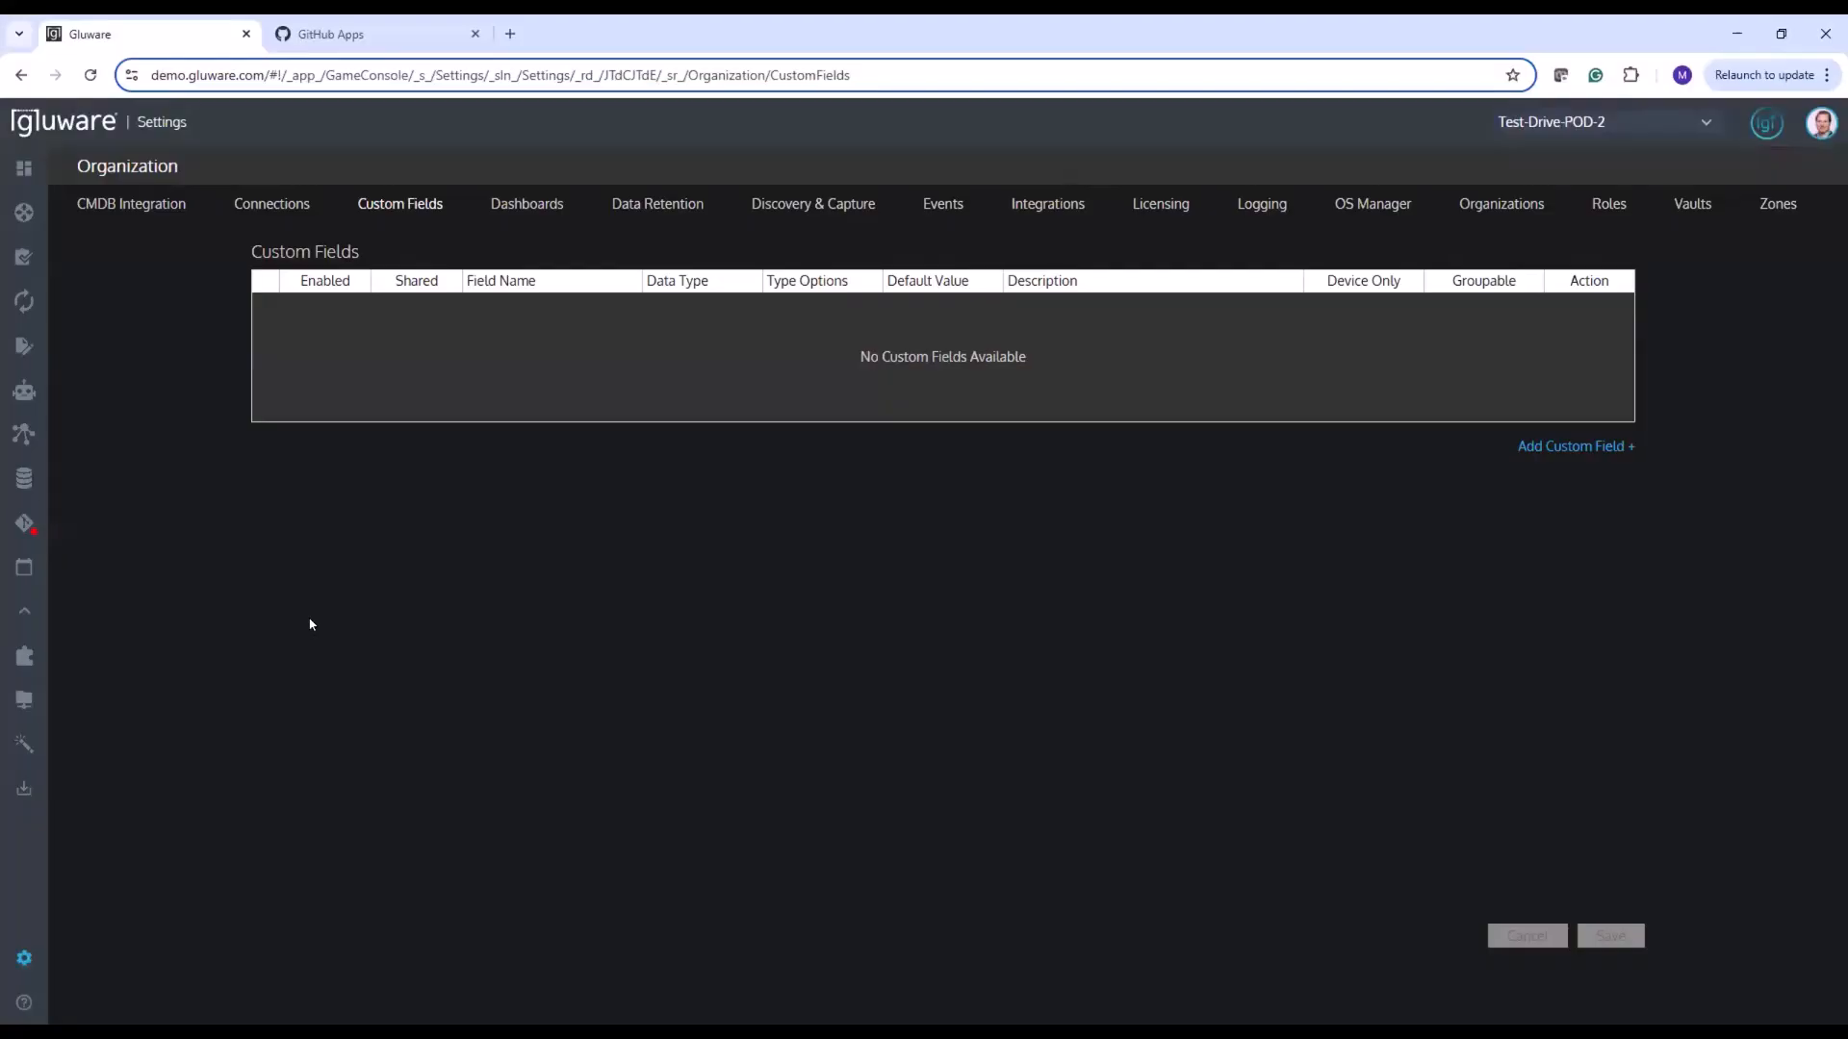
click(284, 208)
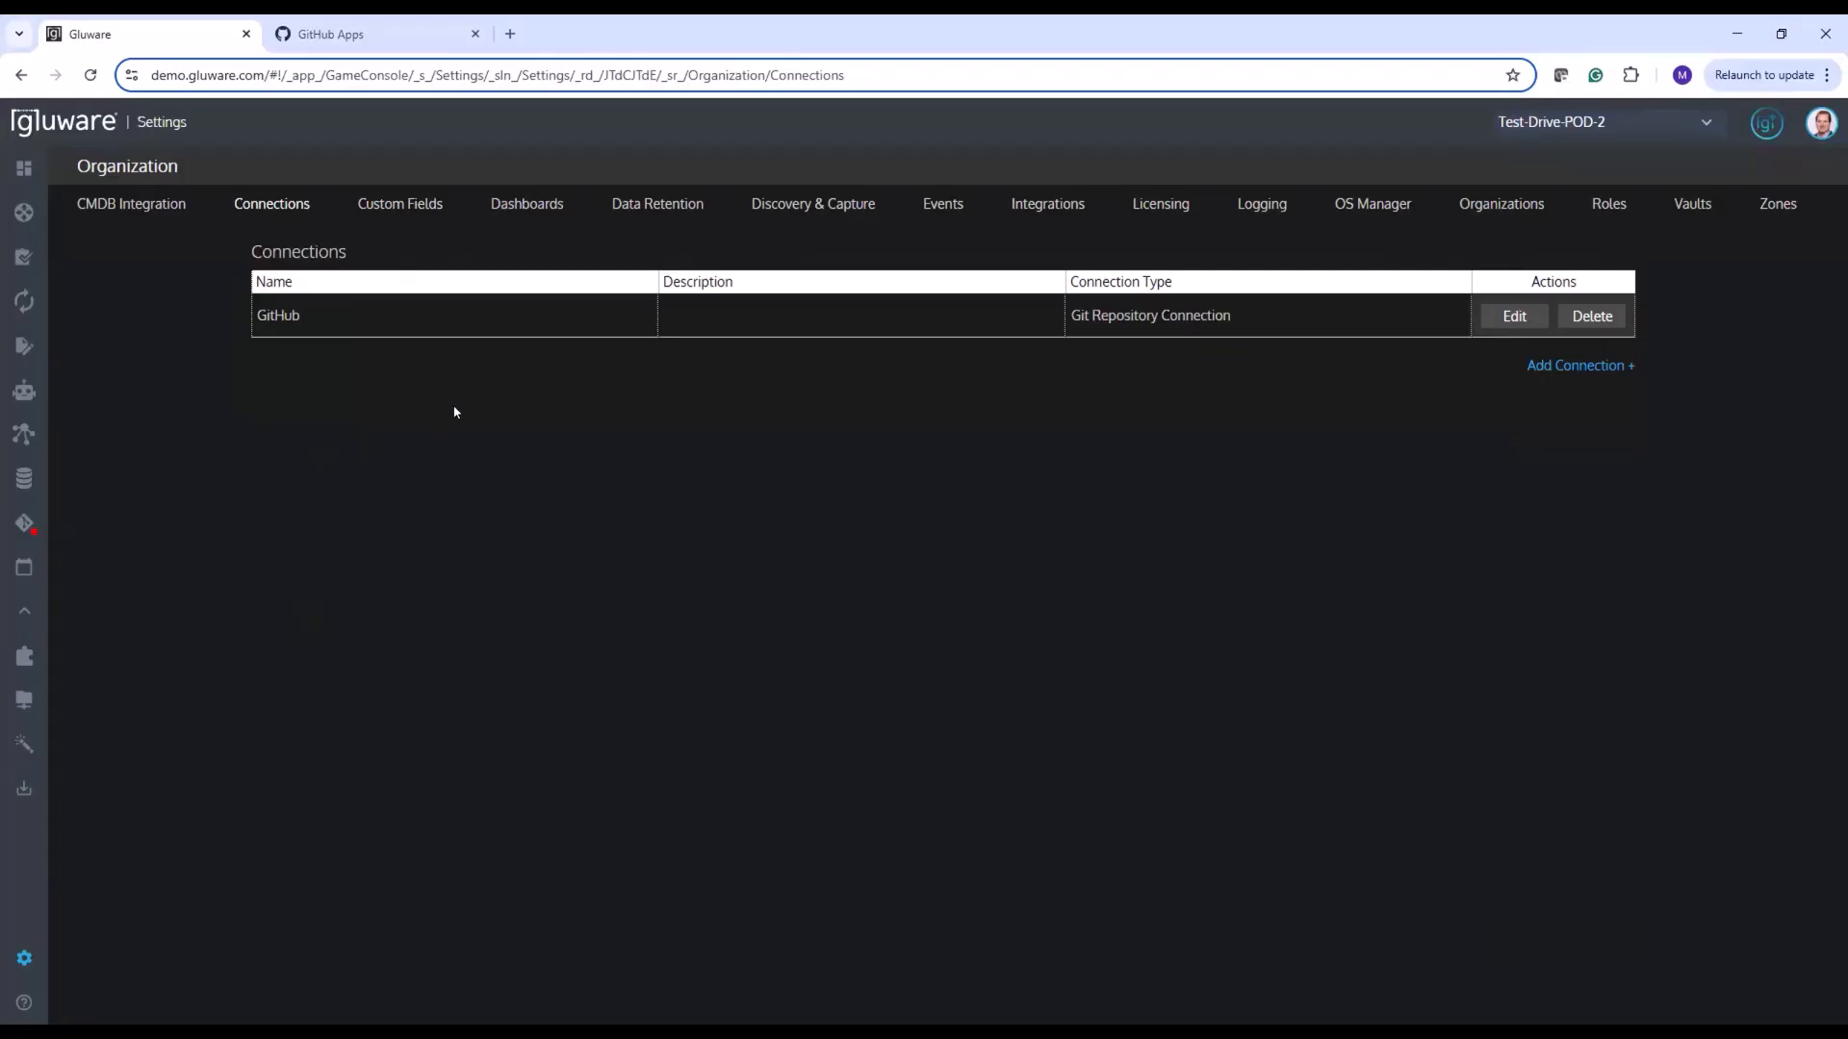
click(1525, 317)
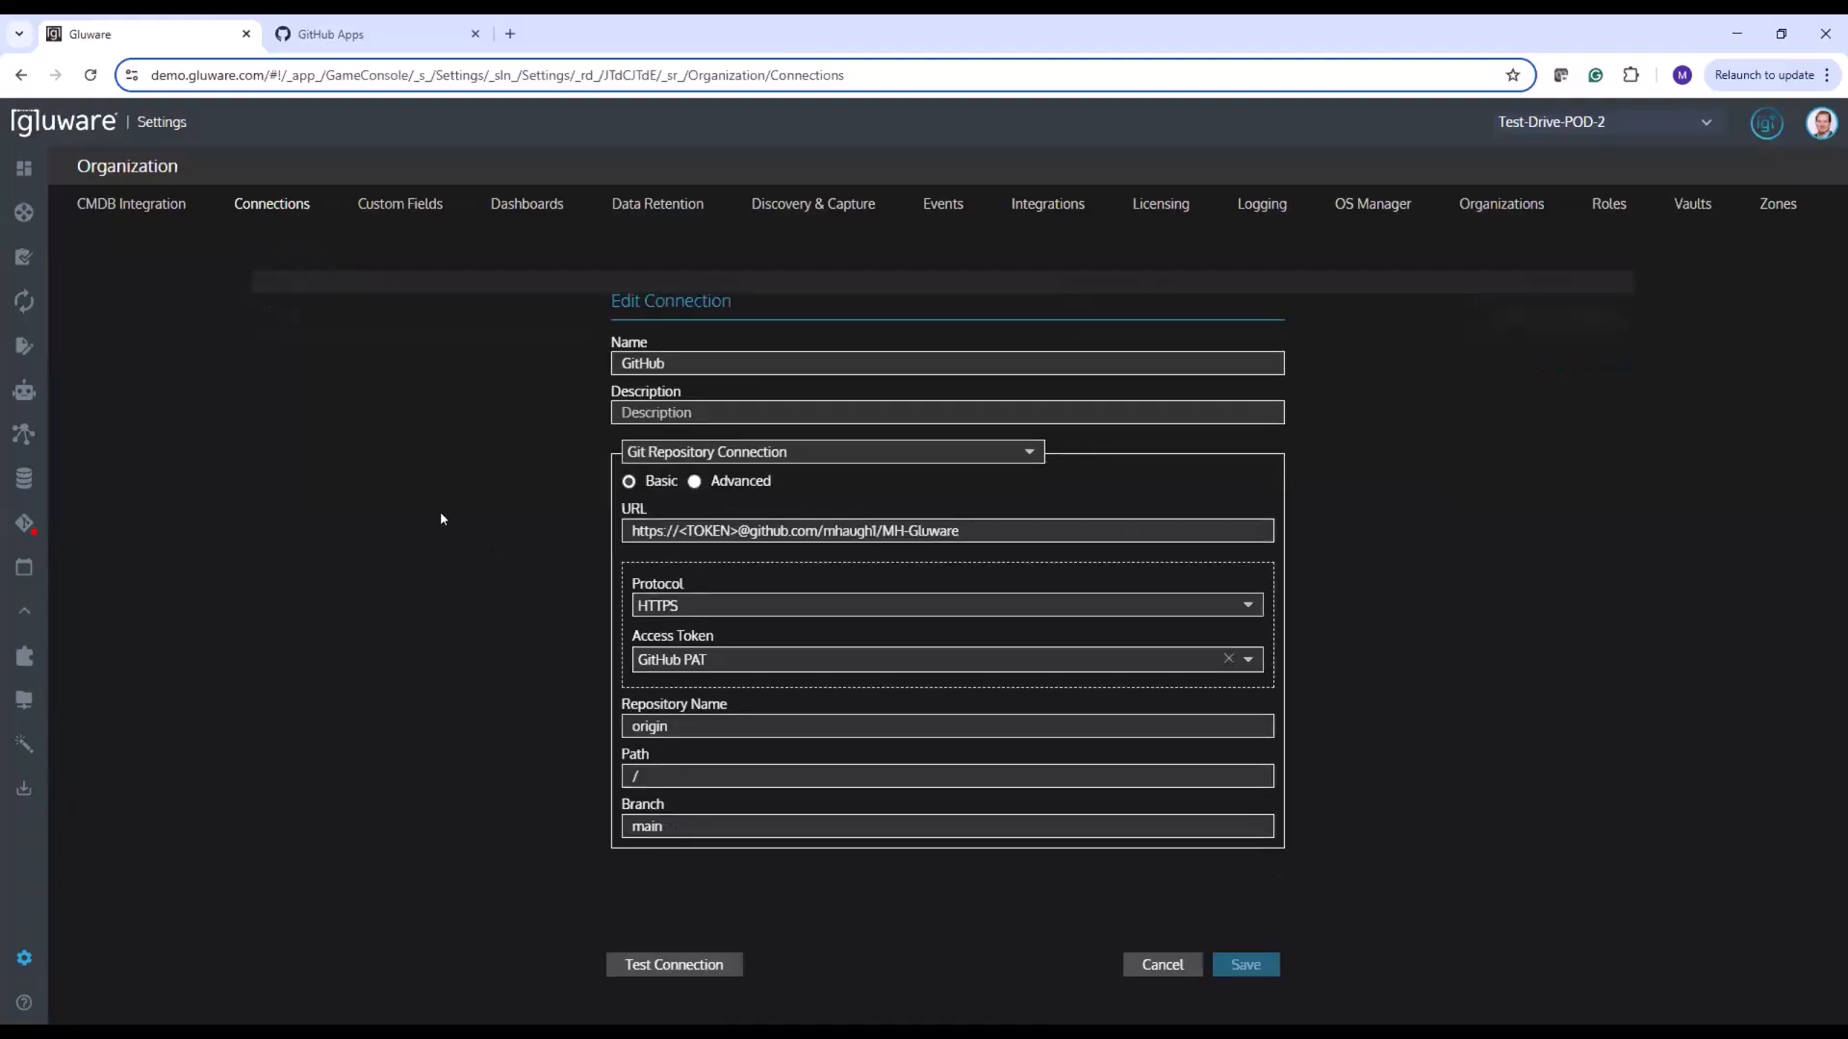
drag(678, 363, 554, 365)
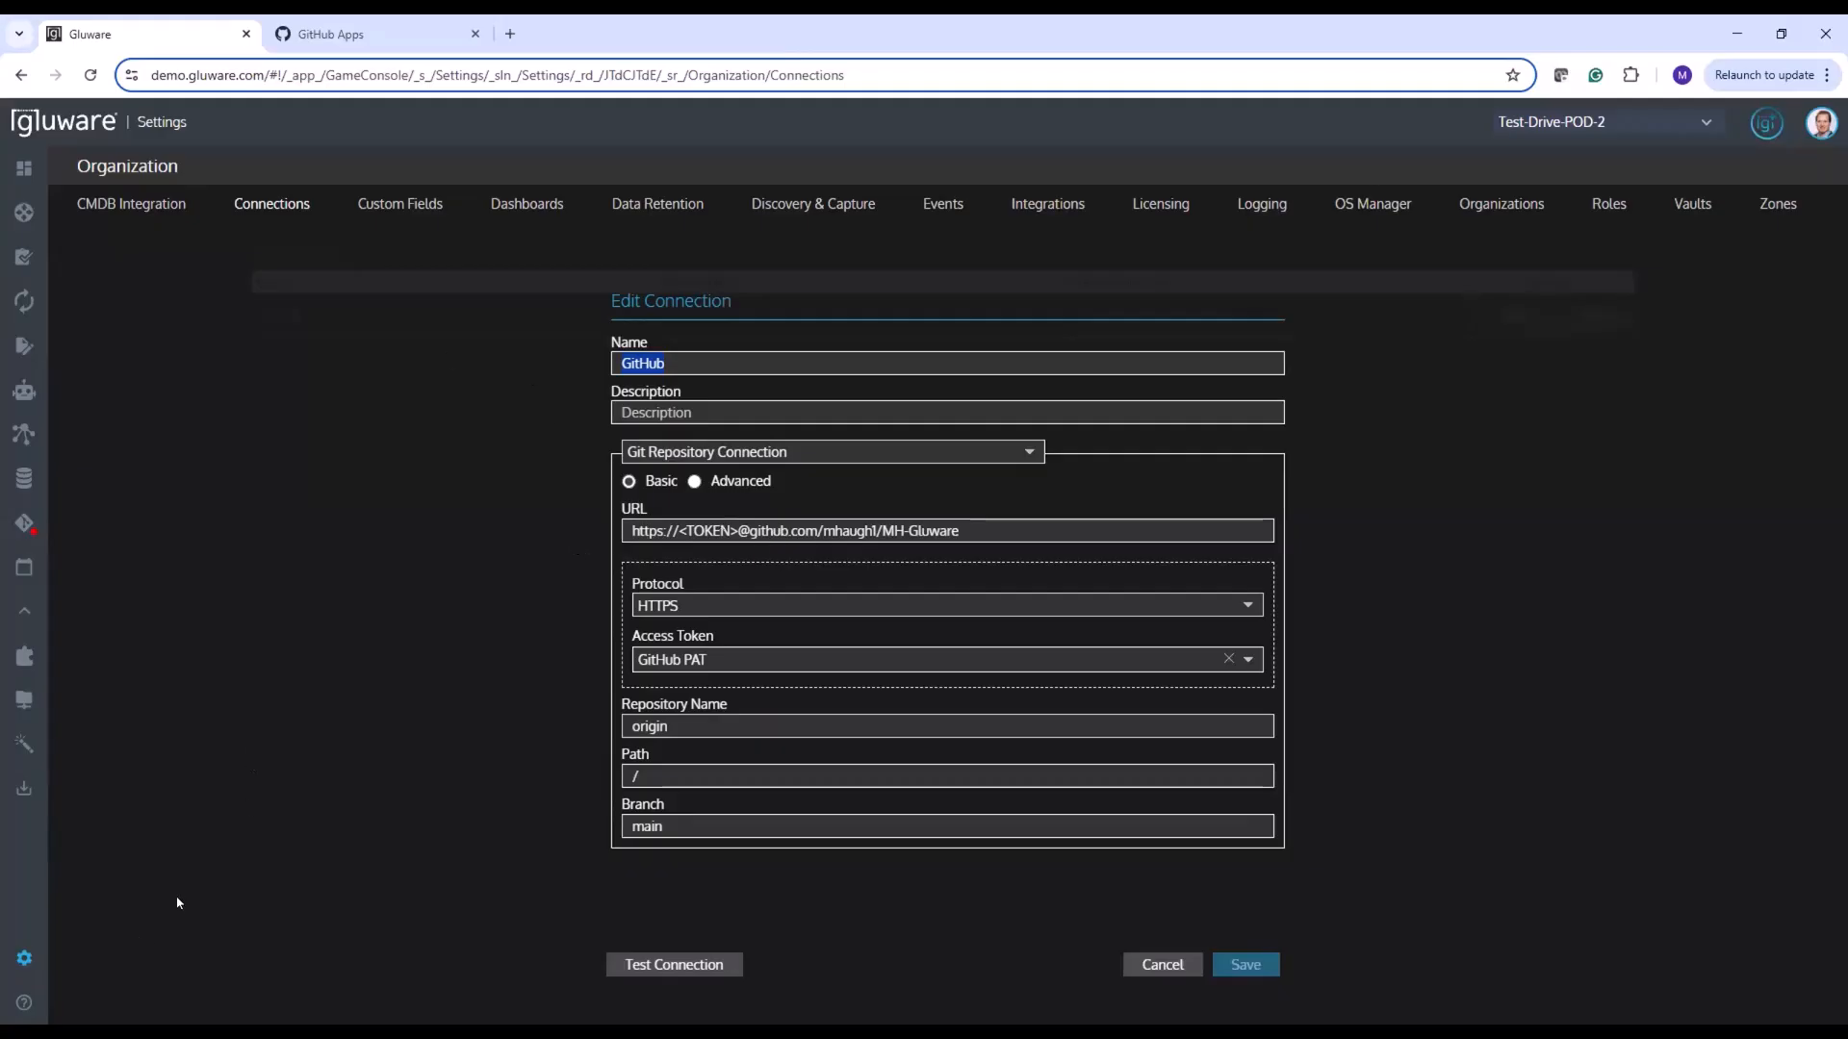
Ask the Co-Pilot for Operators "how do I configure my Github connection?"
click(1761, 122)
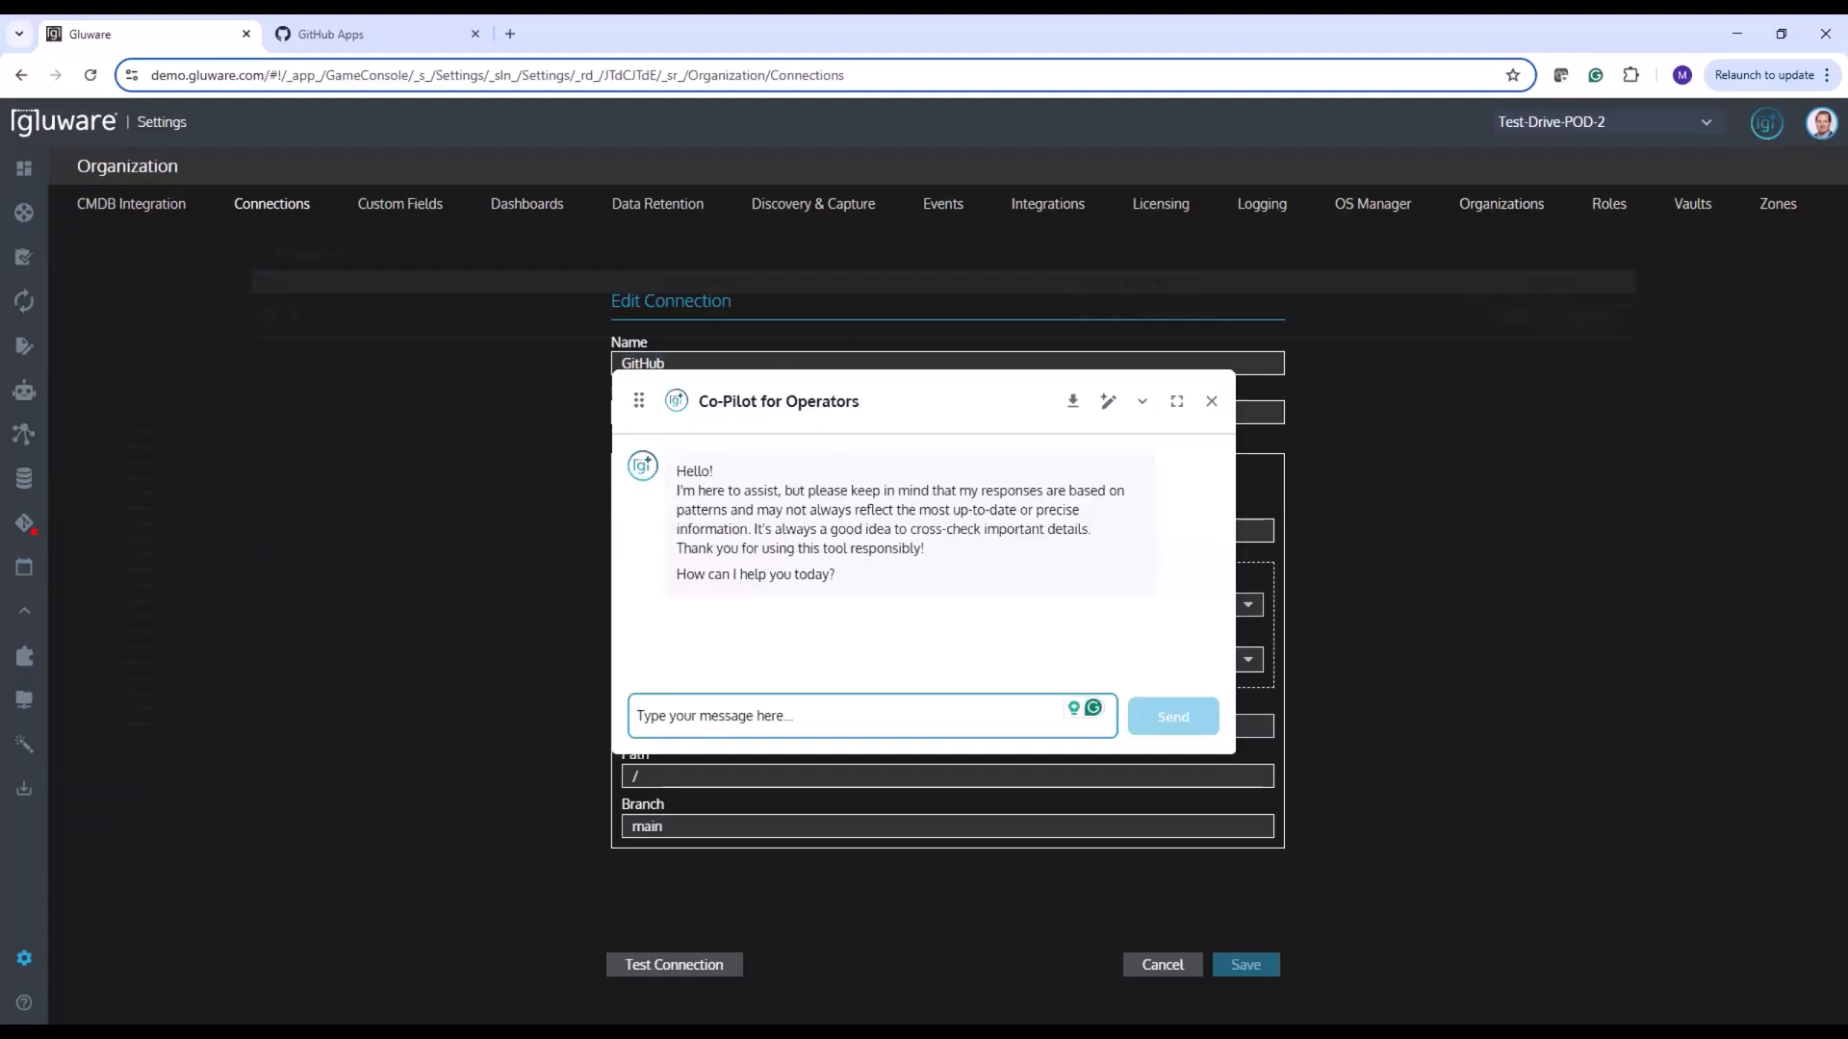
key(alt+Tab)
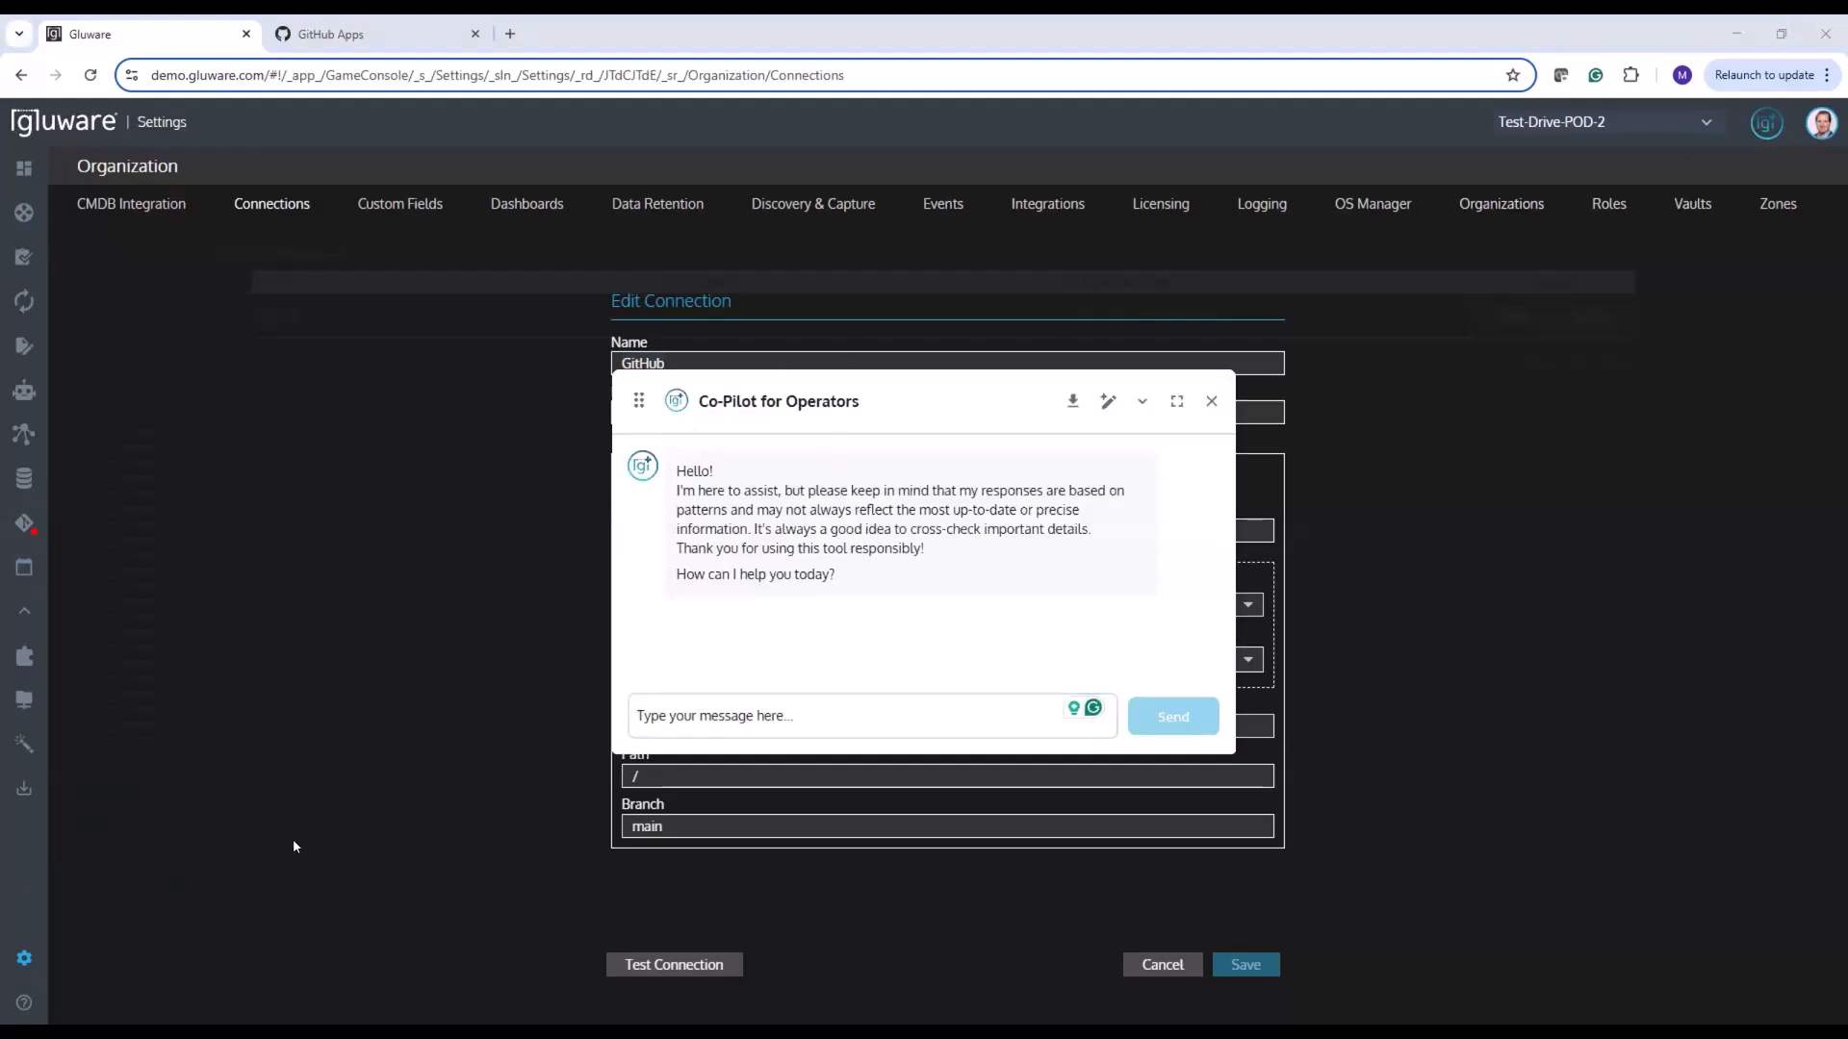
click(706, 716)
text(how do I configure my Github connection?)
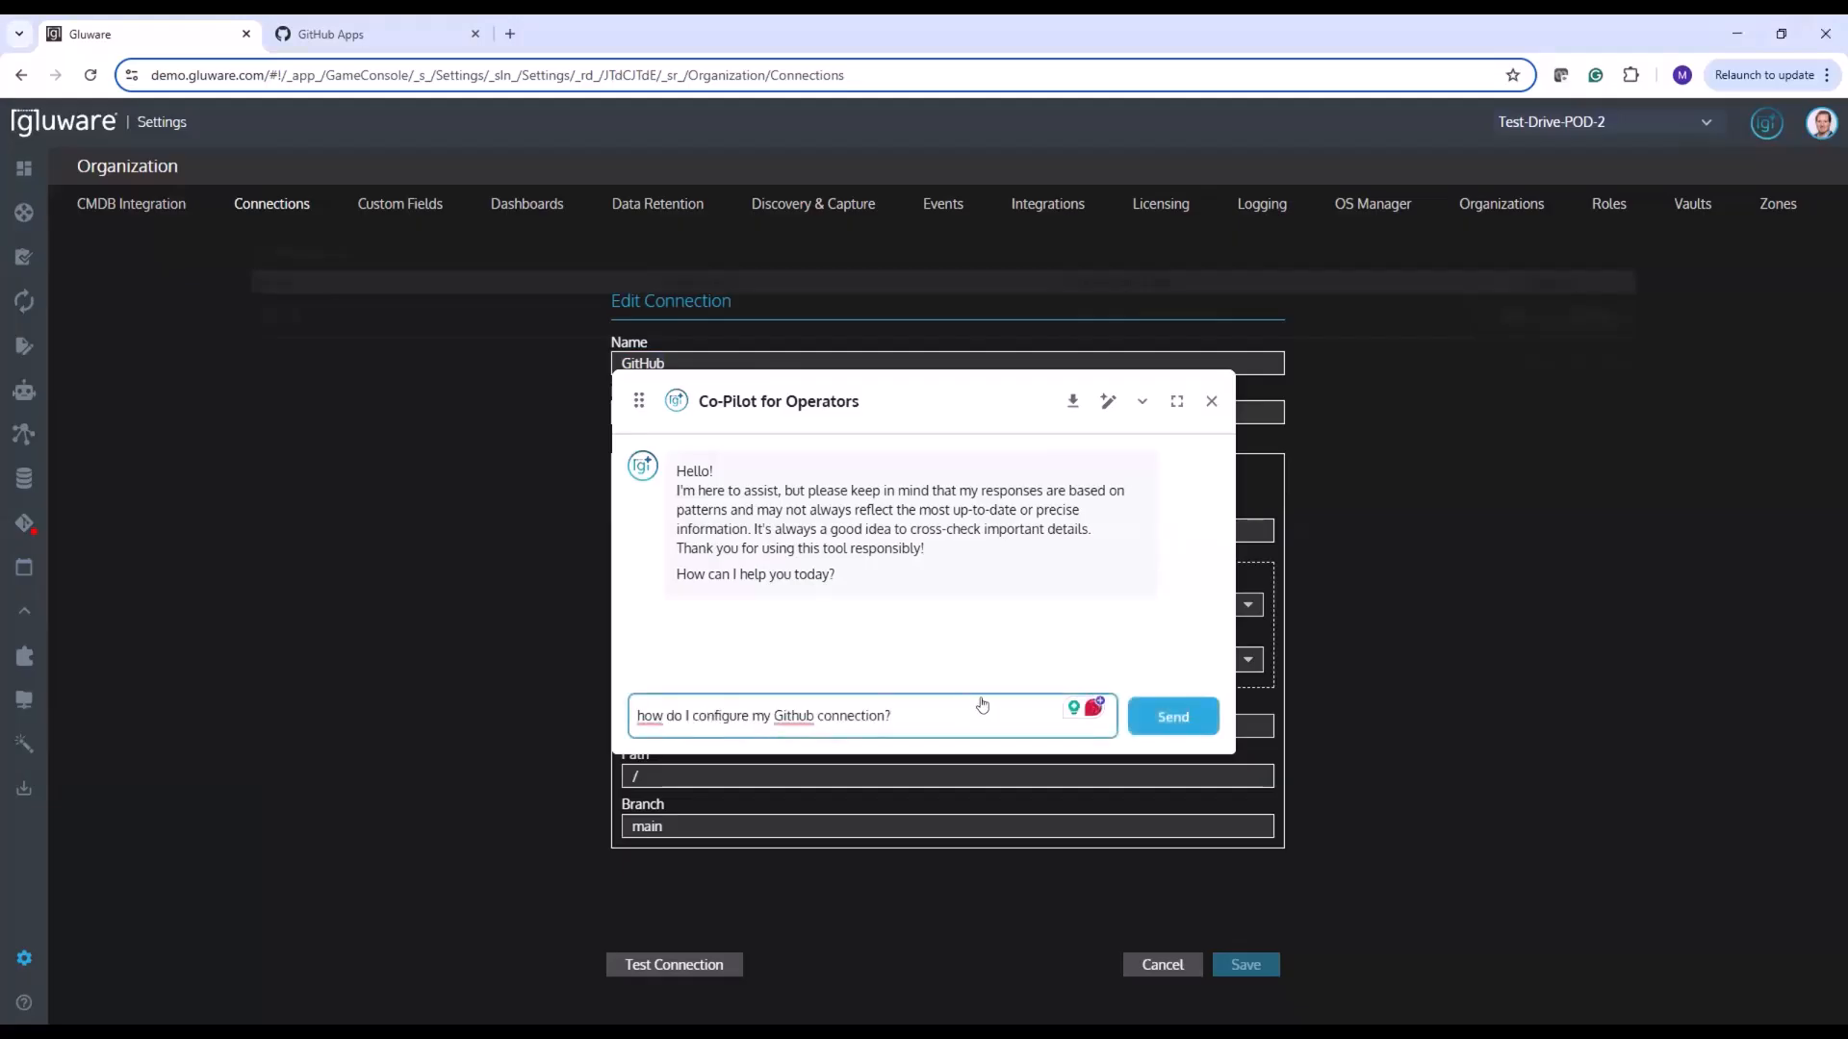
click(1159, 709)
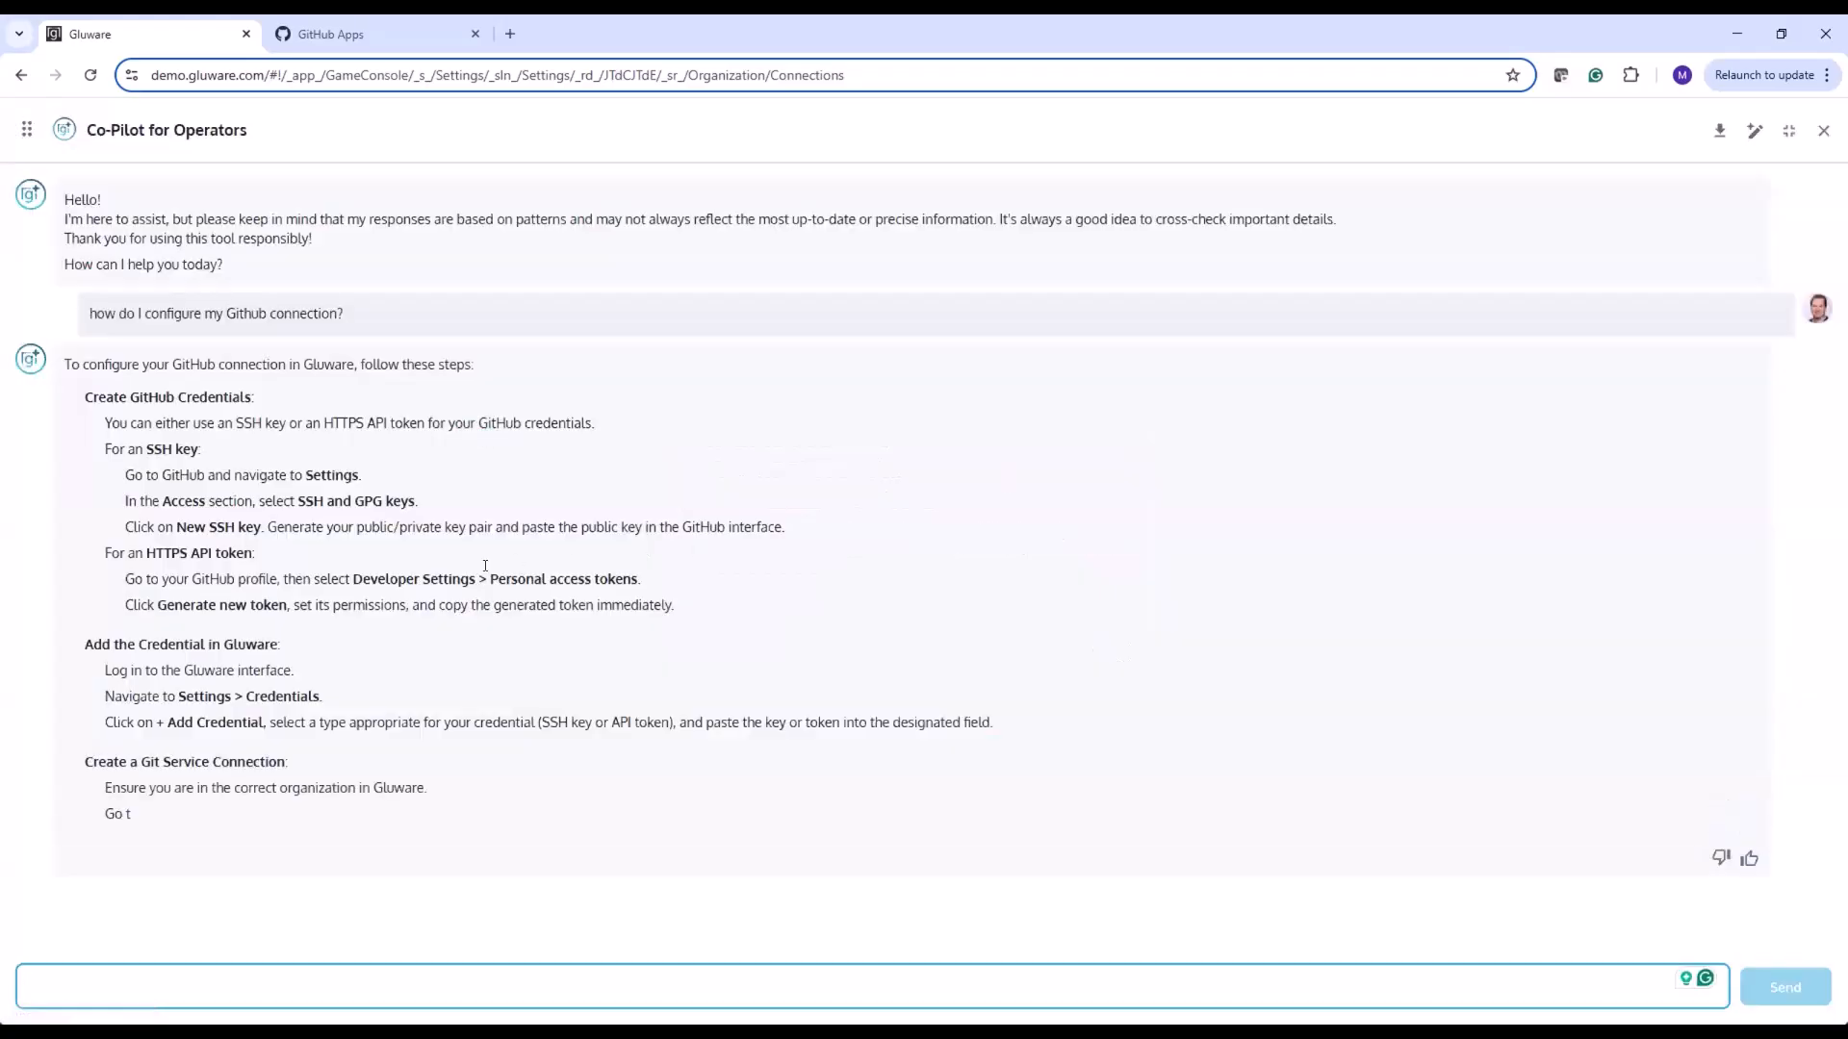
Examine the Co-Pilot's full-screen answer, focusing on the HTTPS repository URL format with the token, and close the assistant
click(1175, 402)
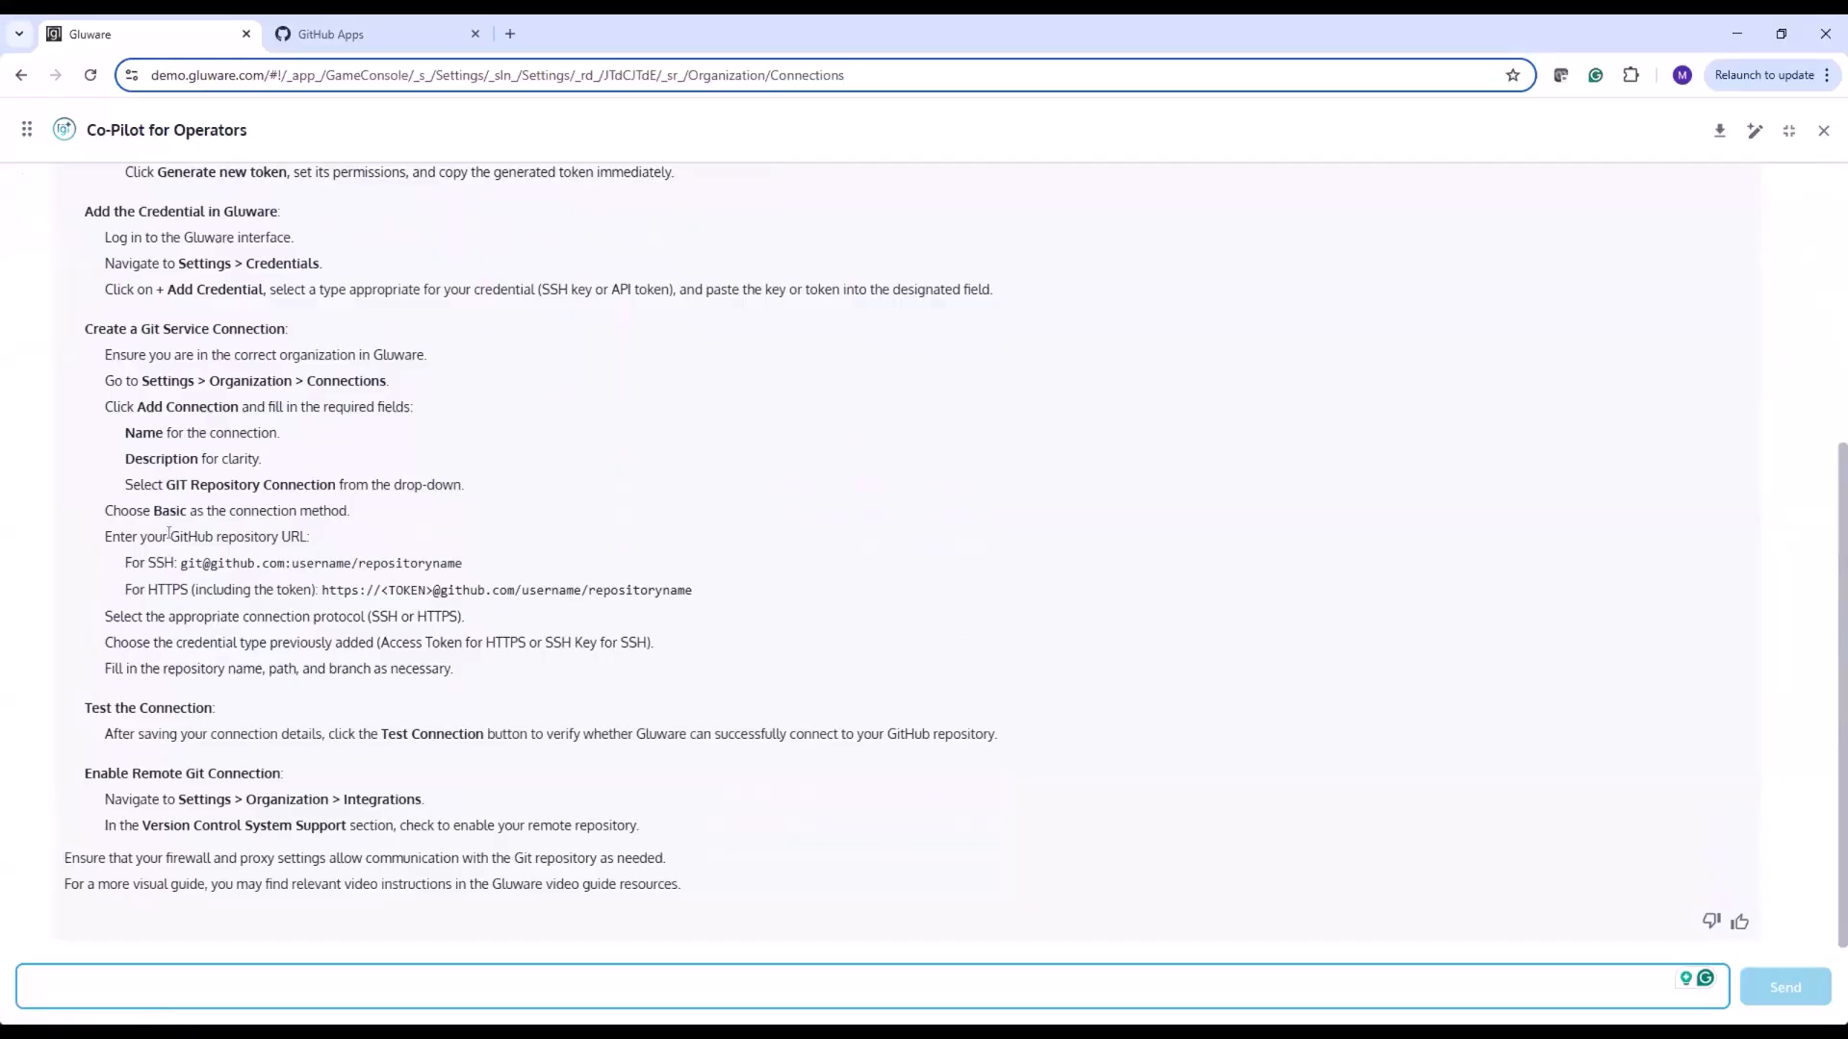
drag(171, 536, 248, 536)
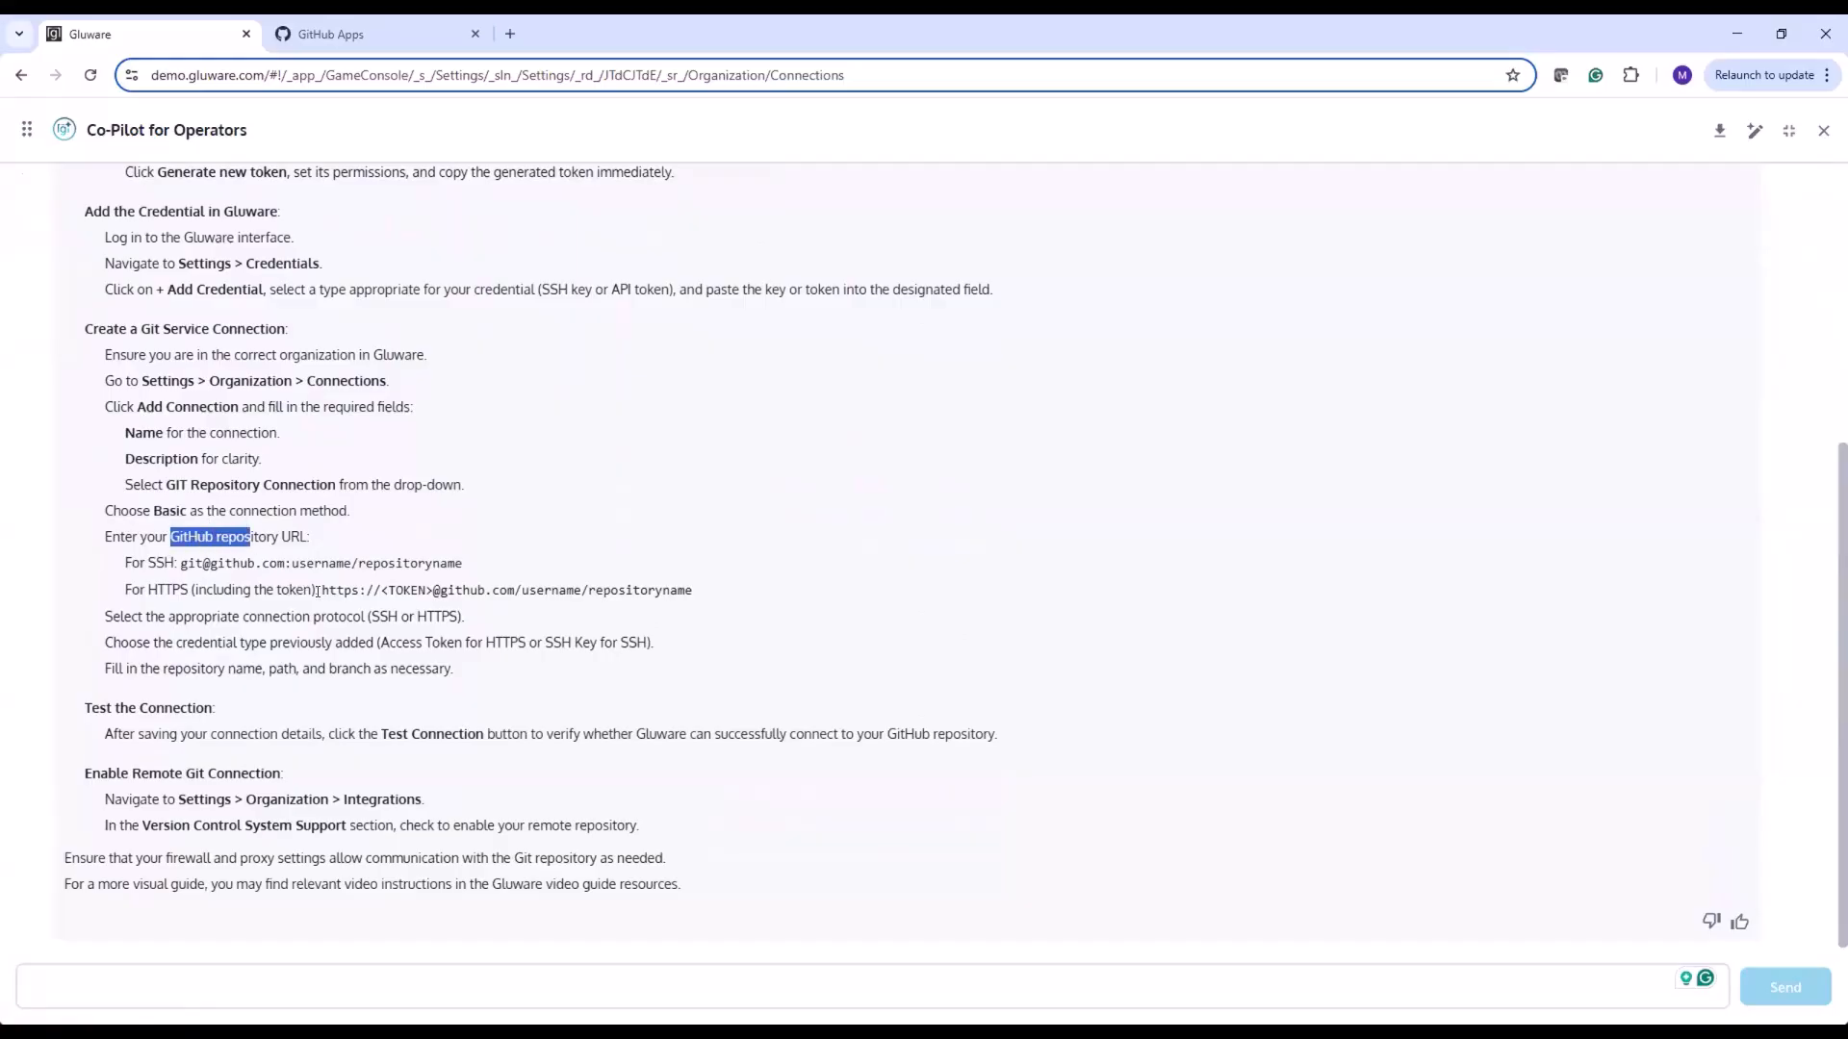
drag(321, 590, 428, 581)
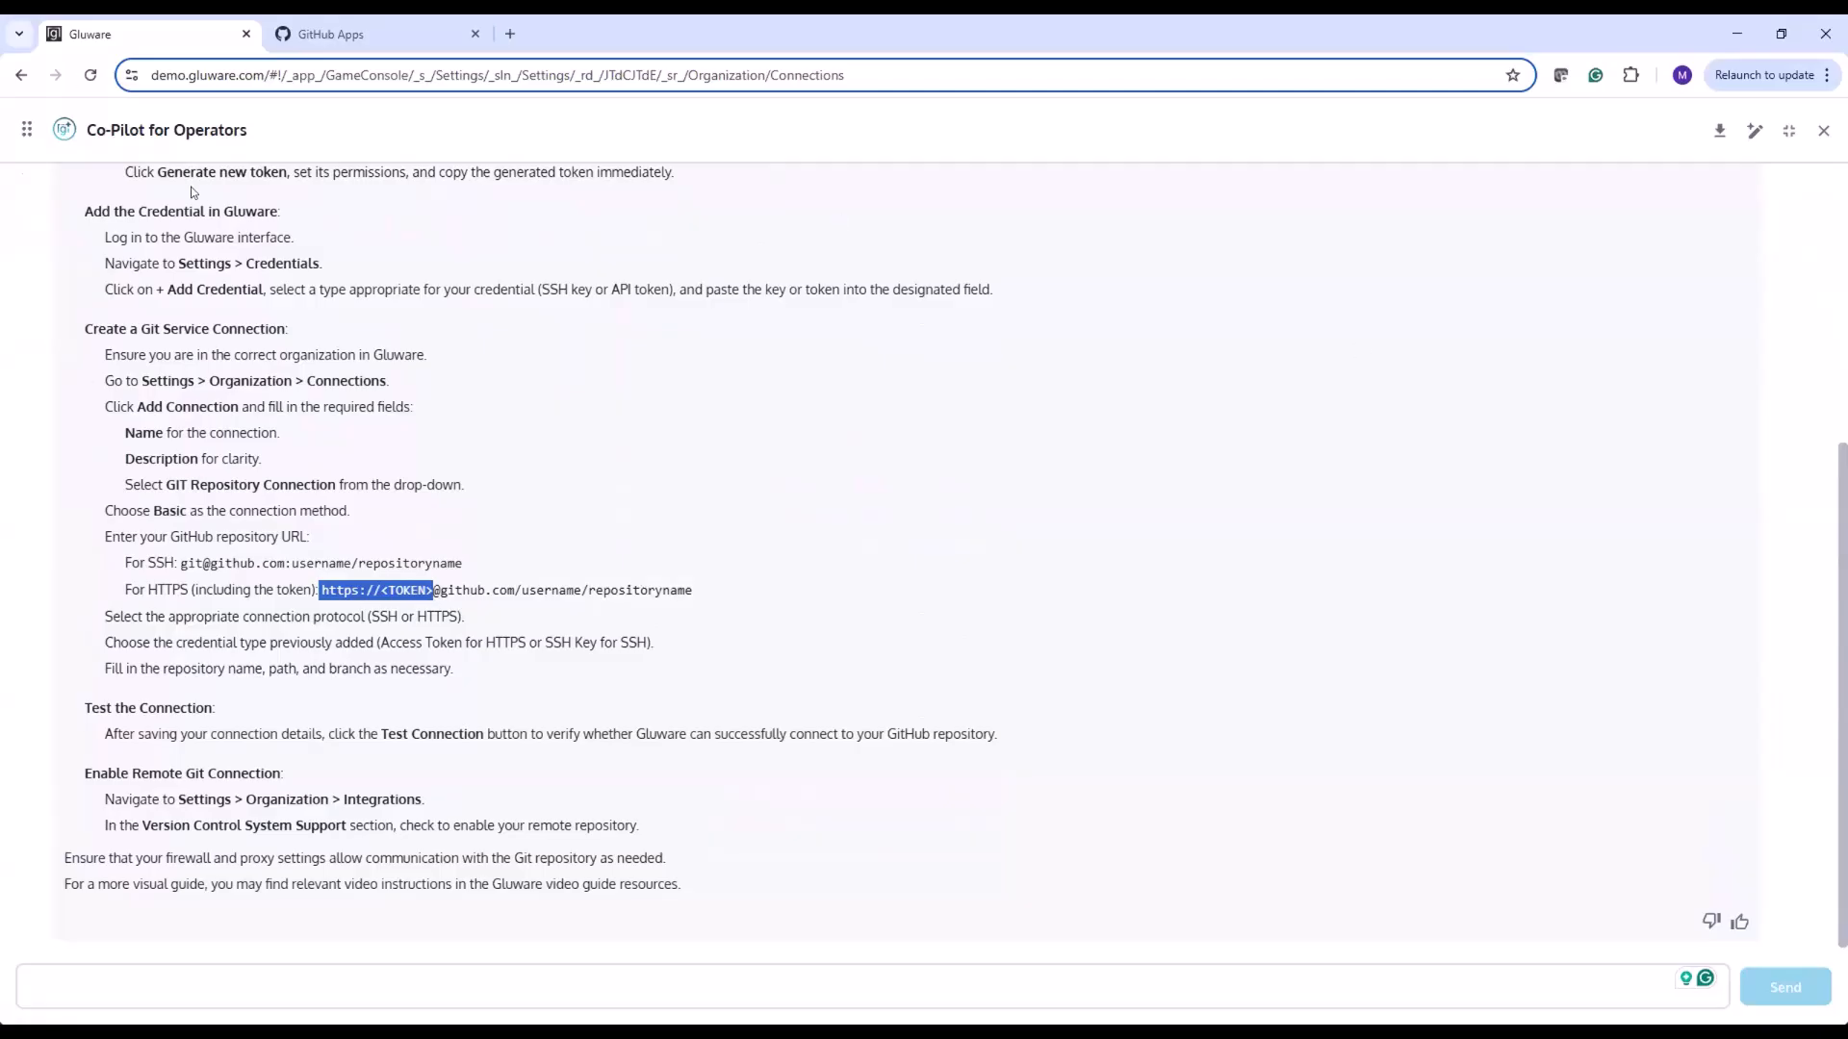
click(1787, 132)
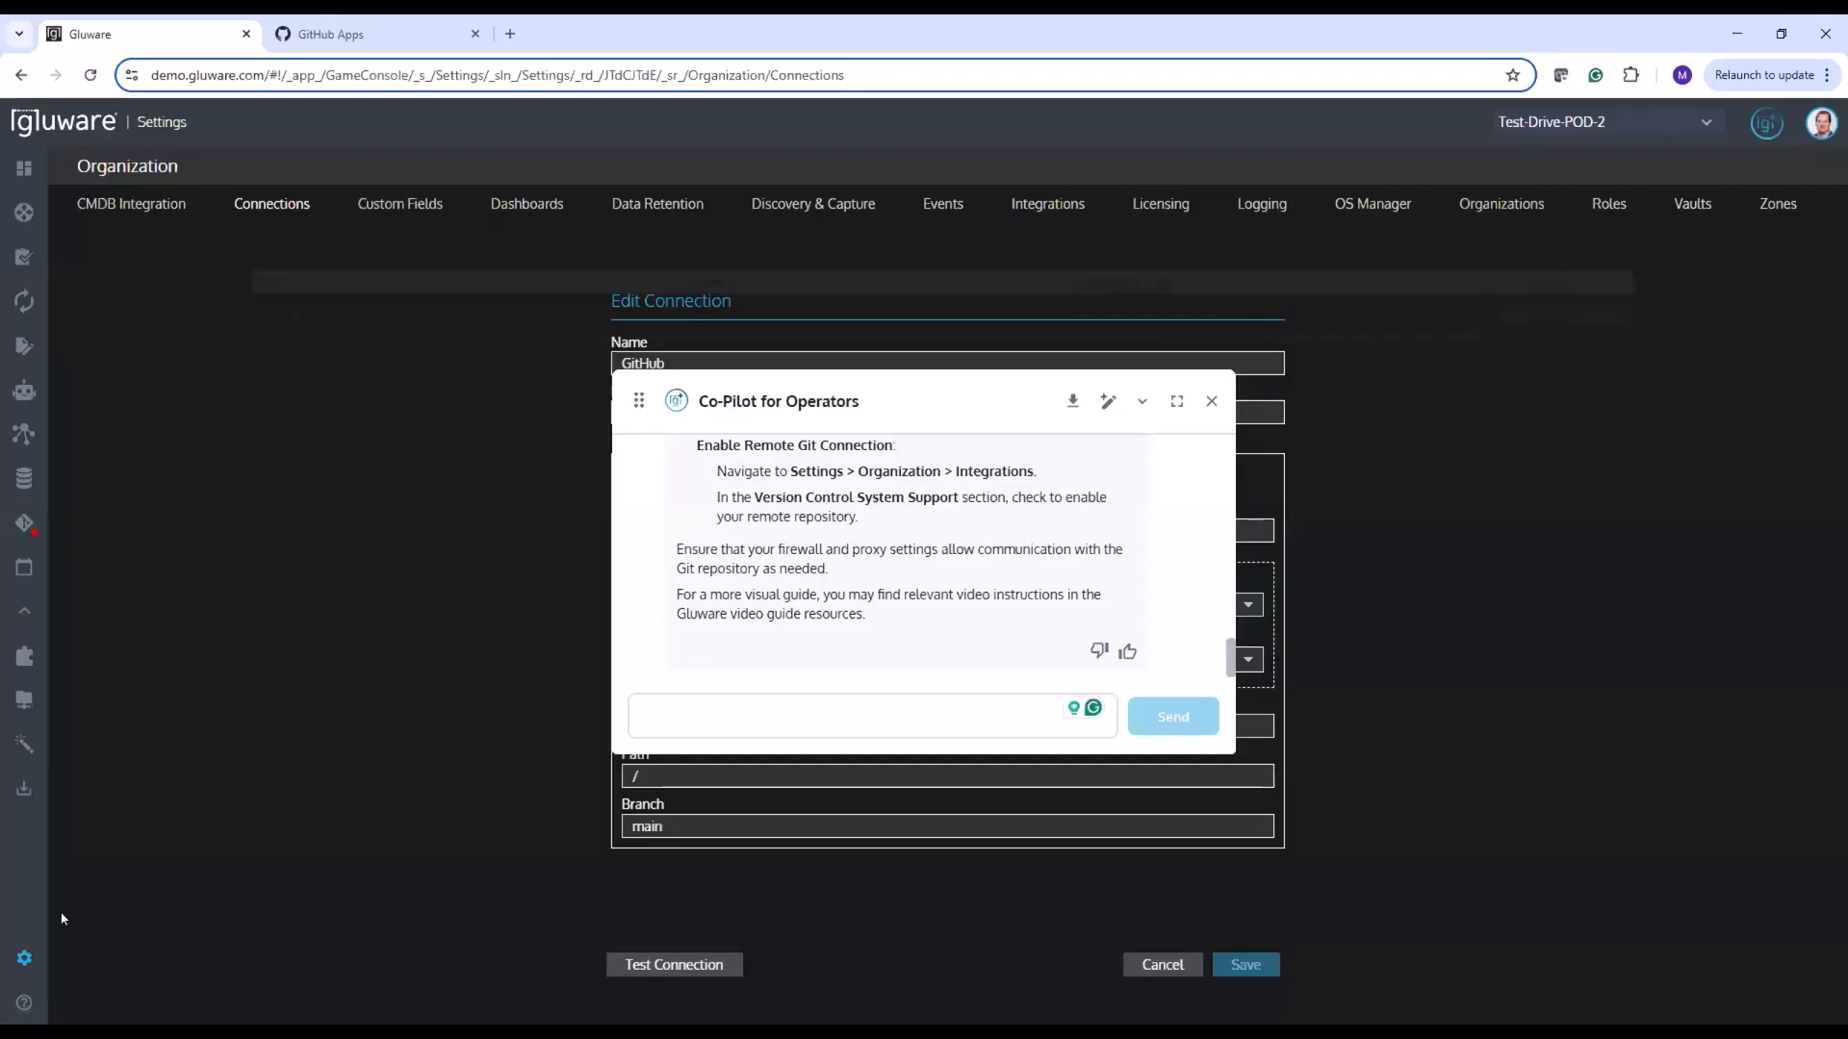
mouse_move(24, 959)
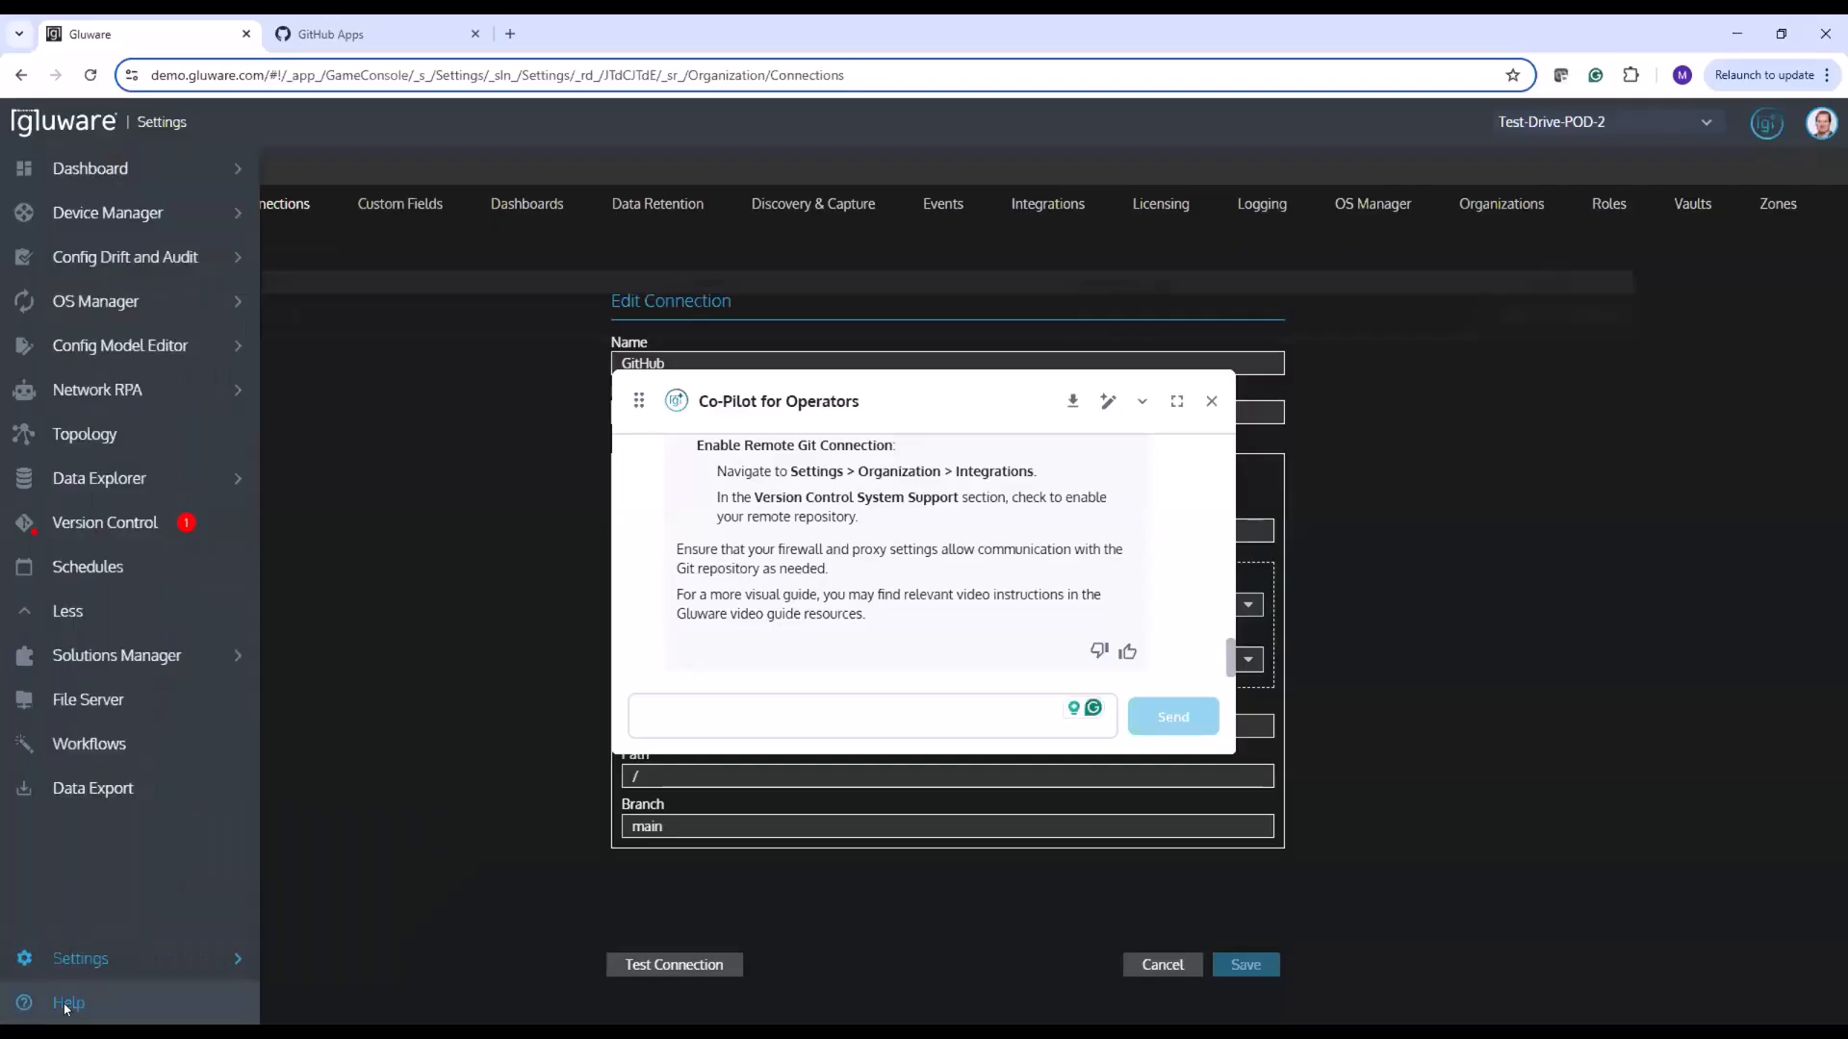
click(1213, 400)
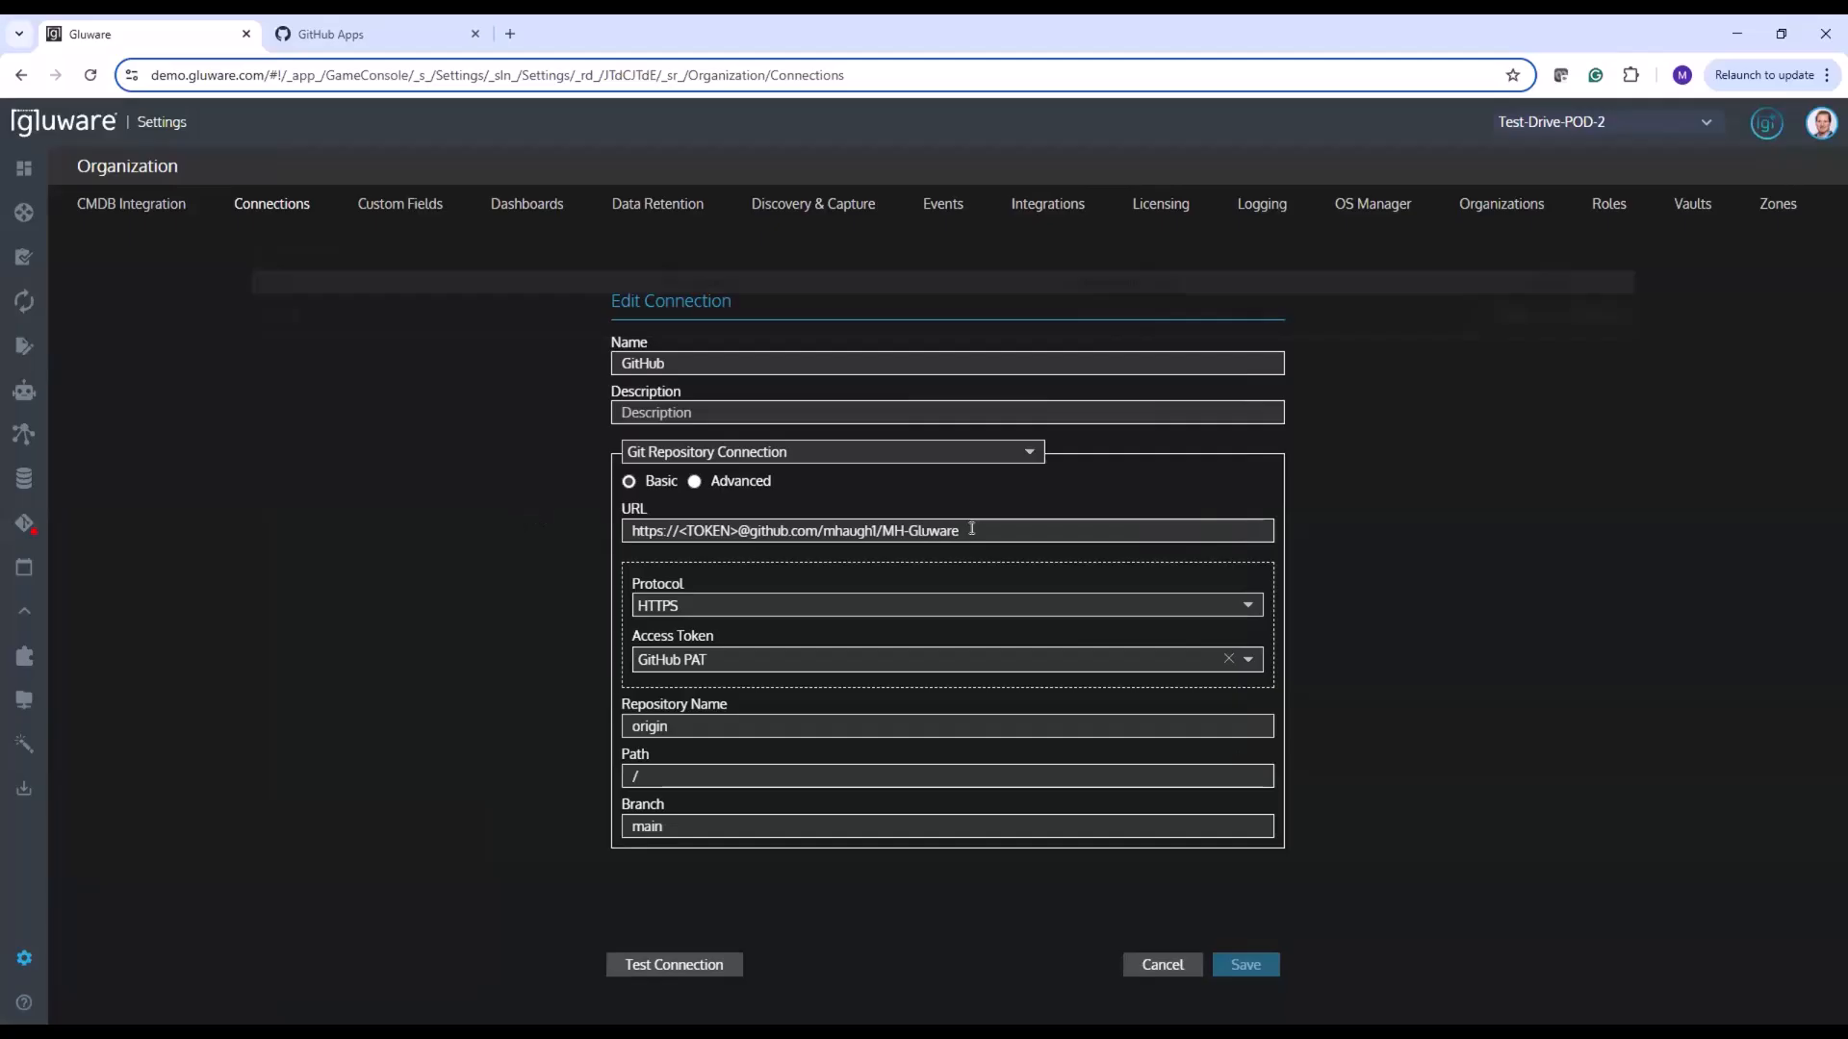
Check the connection's repository address by loading it on GitHub, and return to the connection settings in Gluware
drag(751, 530, 994, 527)
key(ctrl+c)
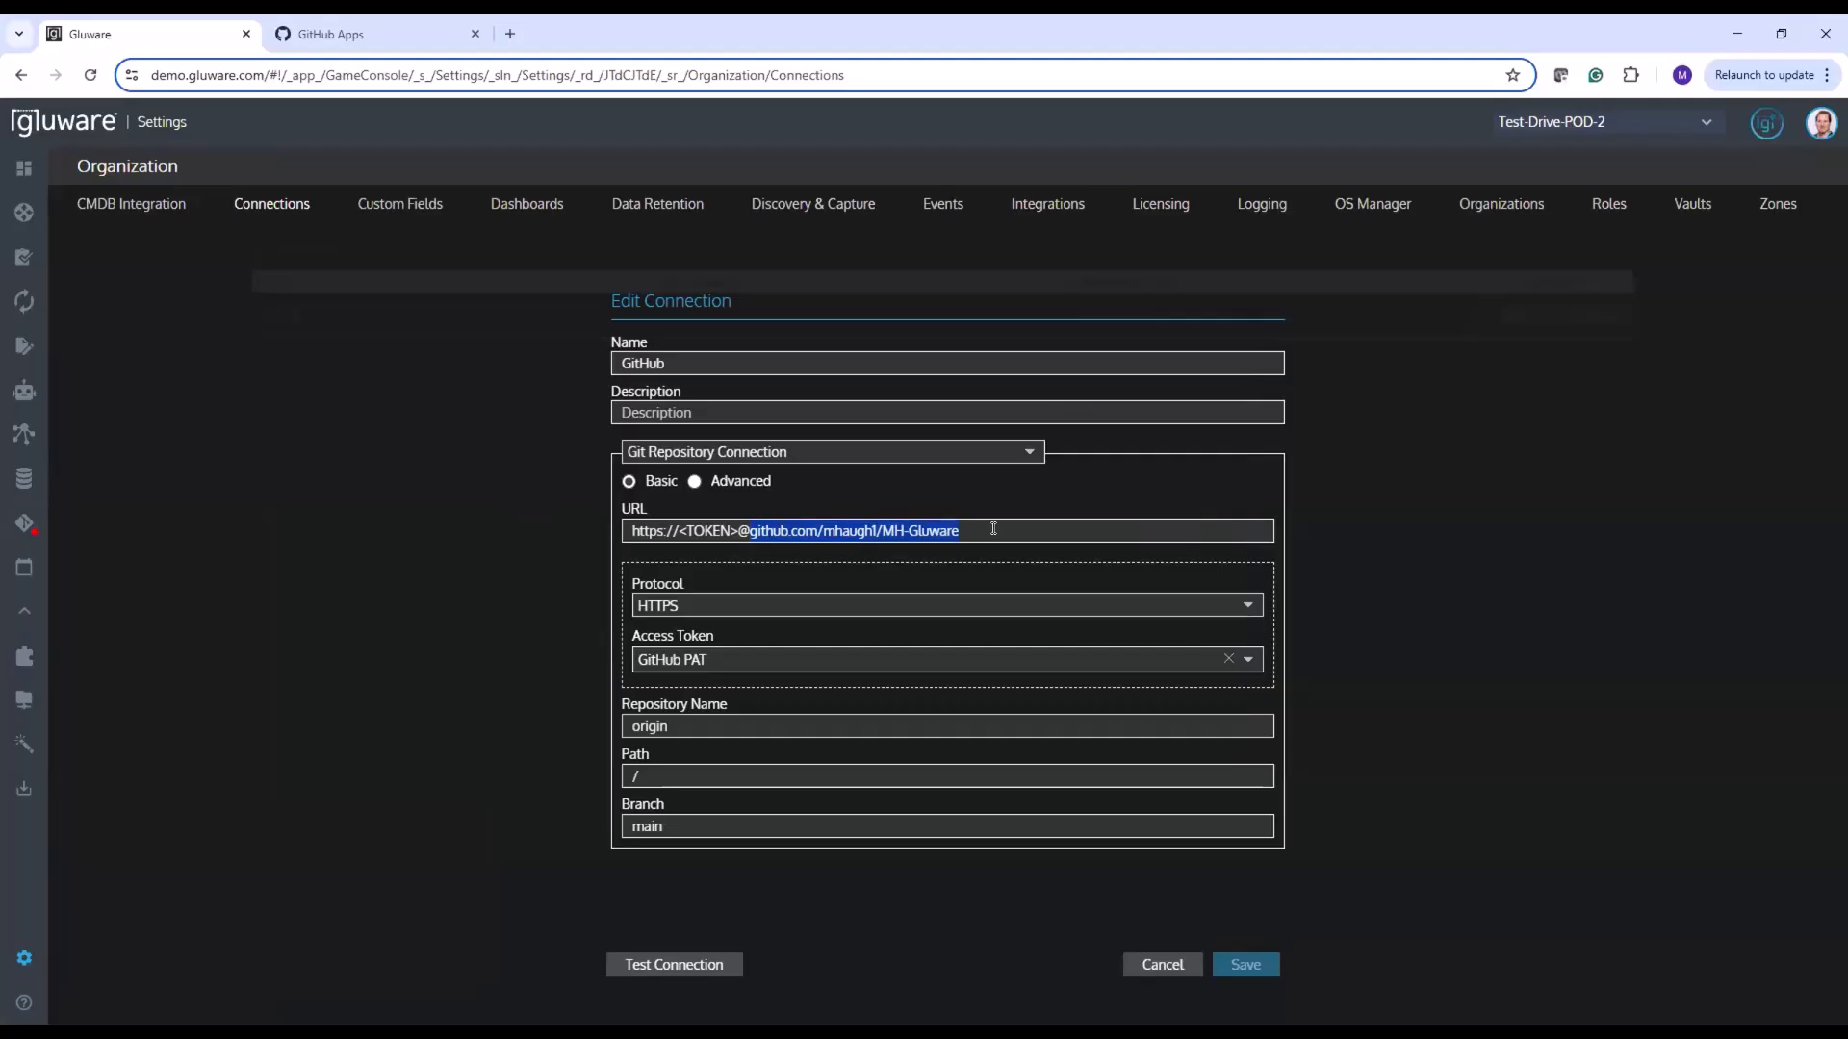
click(395, 41)
click(371, 70)
key(ctrl+v)
key(Return)
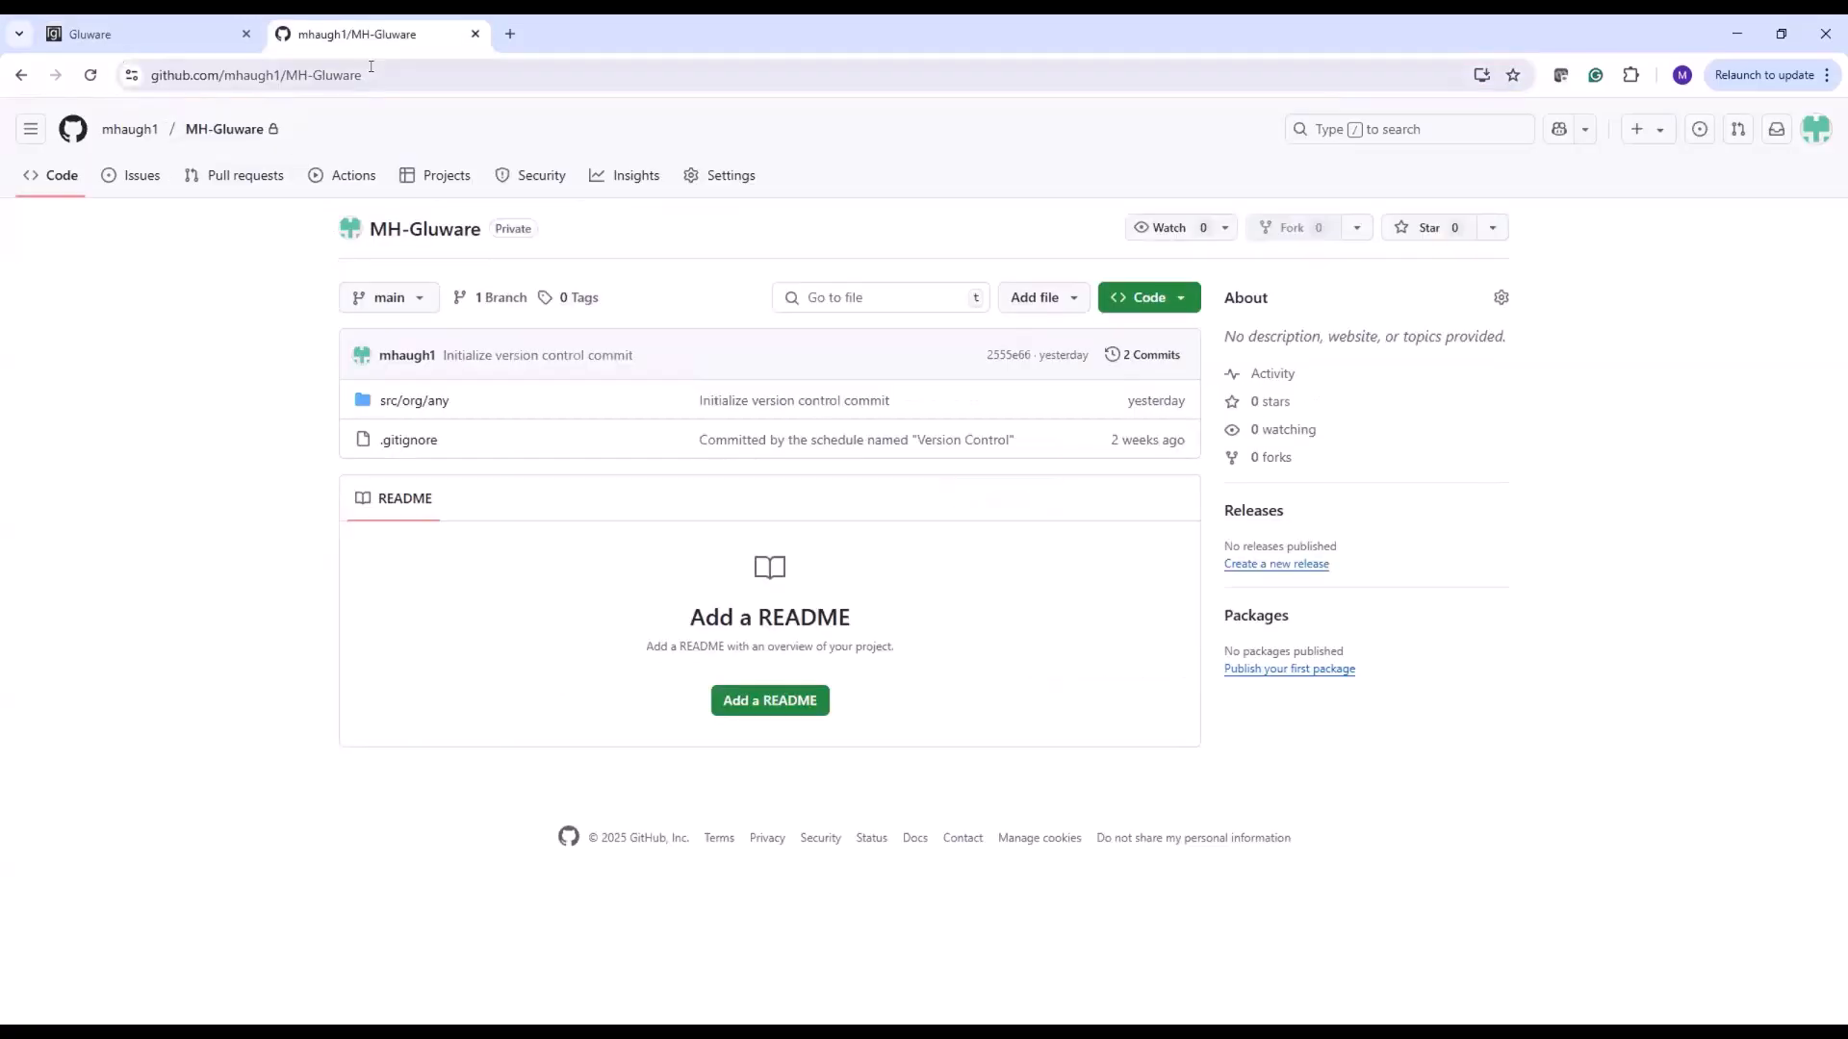
click(364, 74)
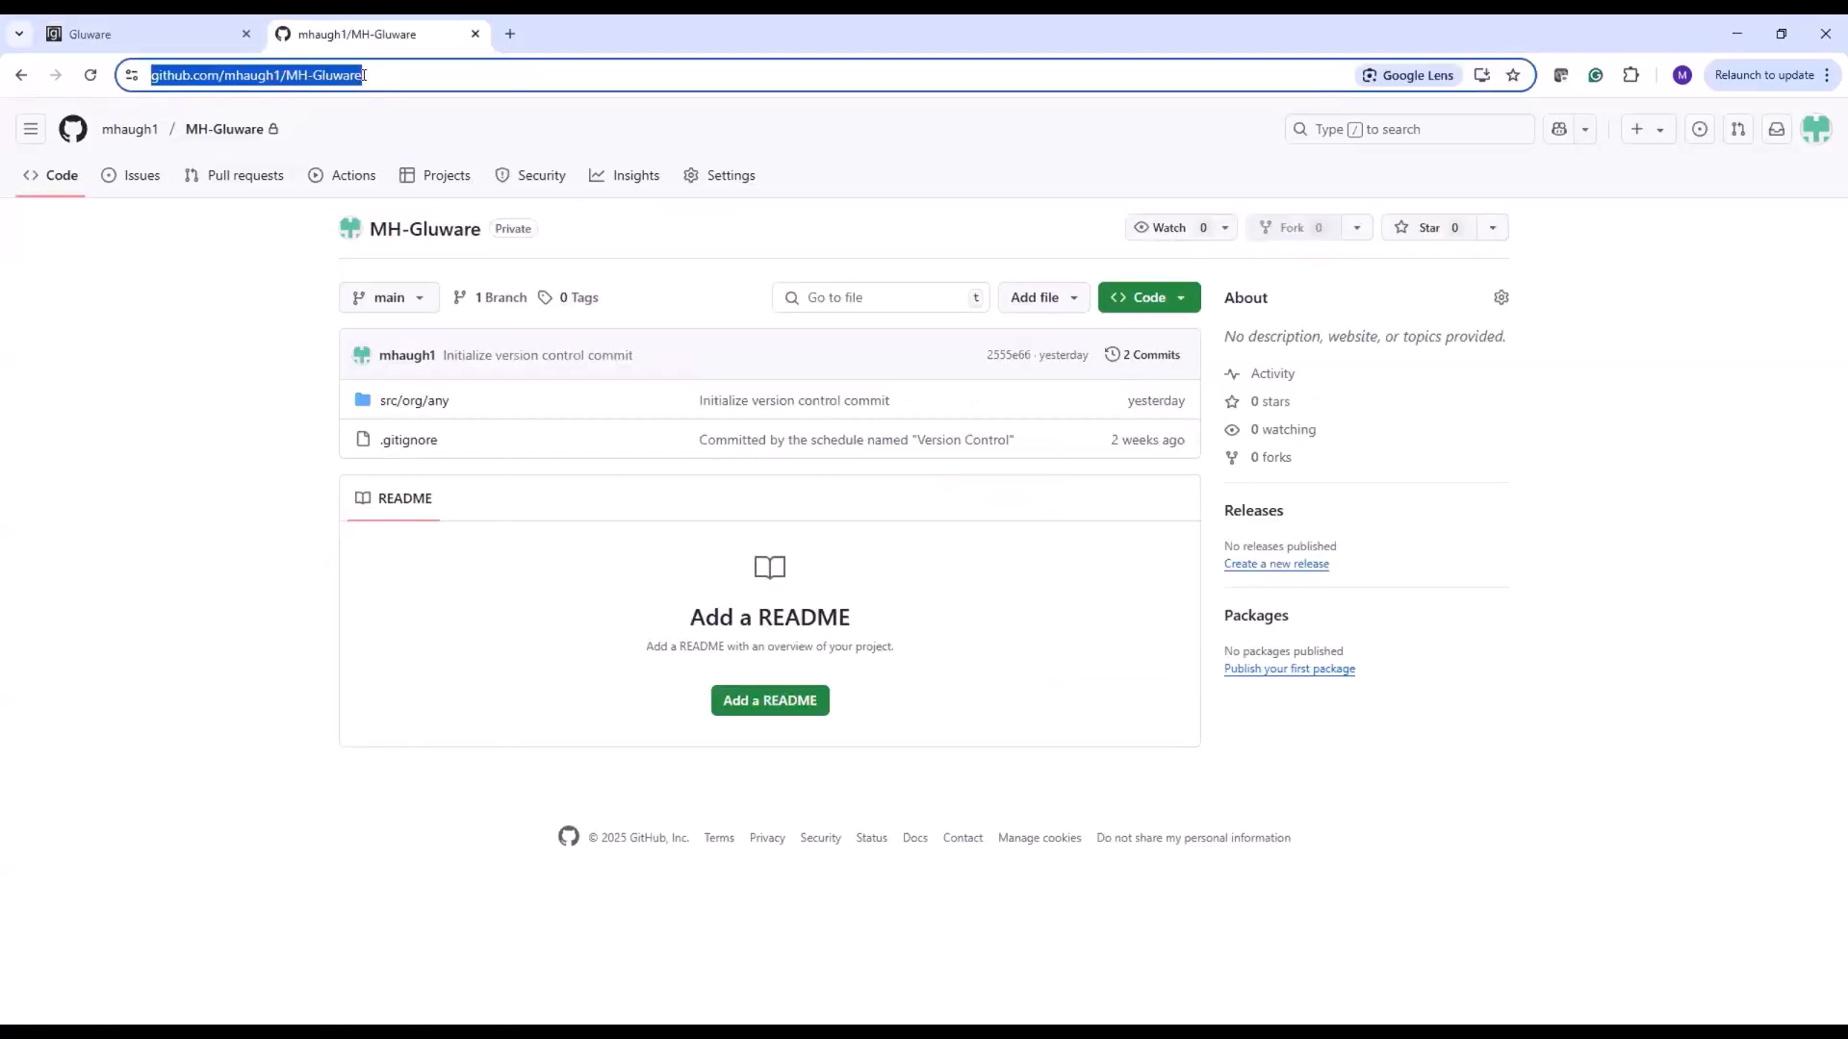
click(188, 35)
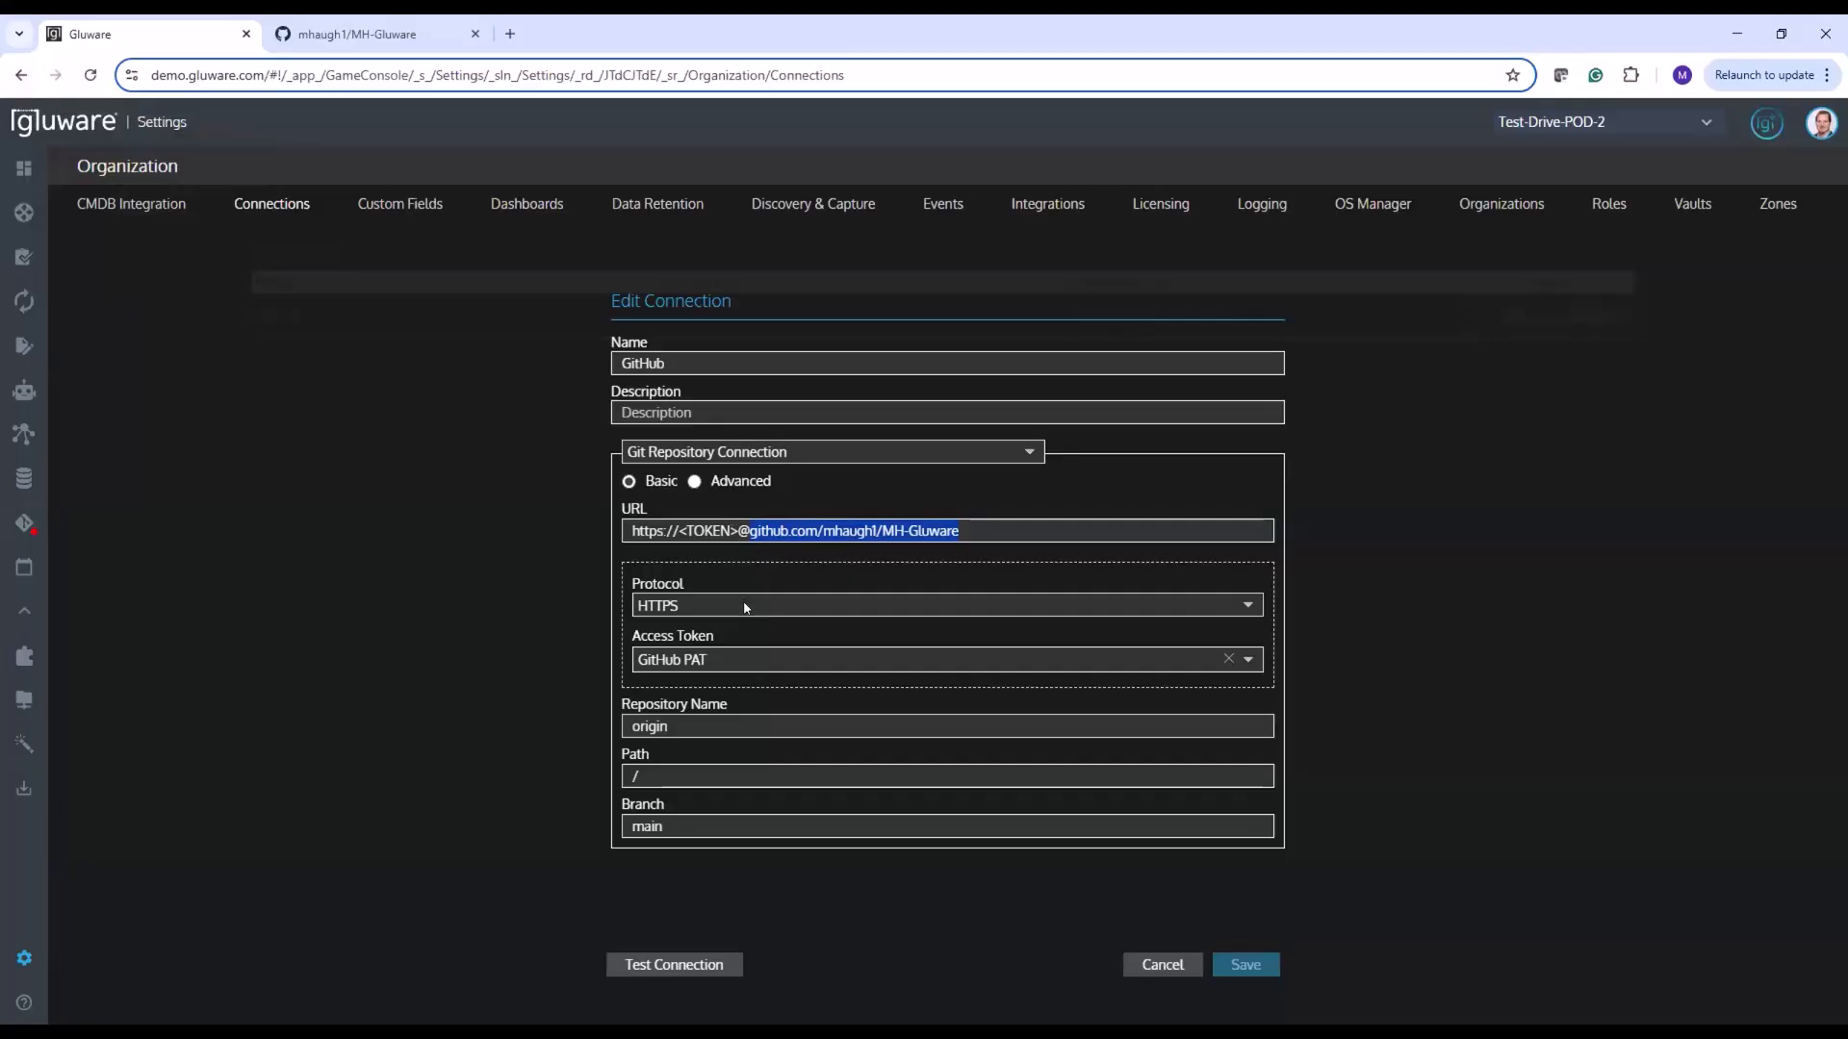
Select GitHub PAT as the connection's access token, test the connection, and dismiss the result
click(1246, 662)
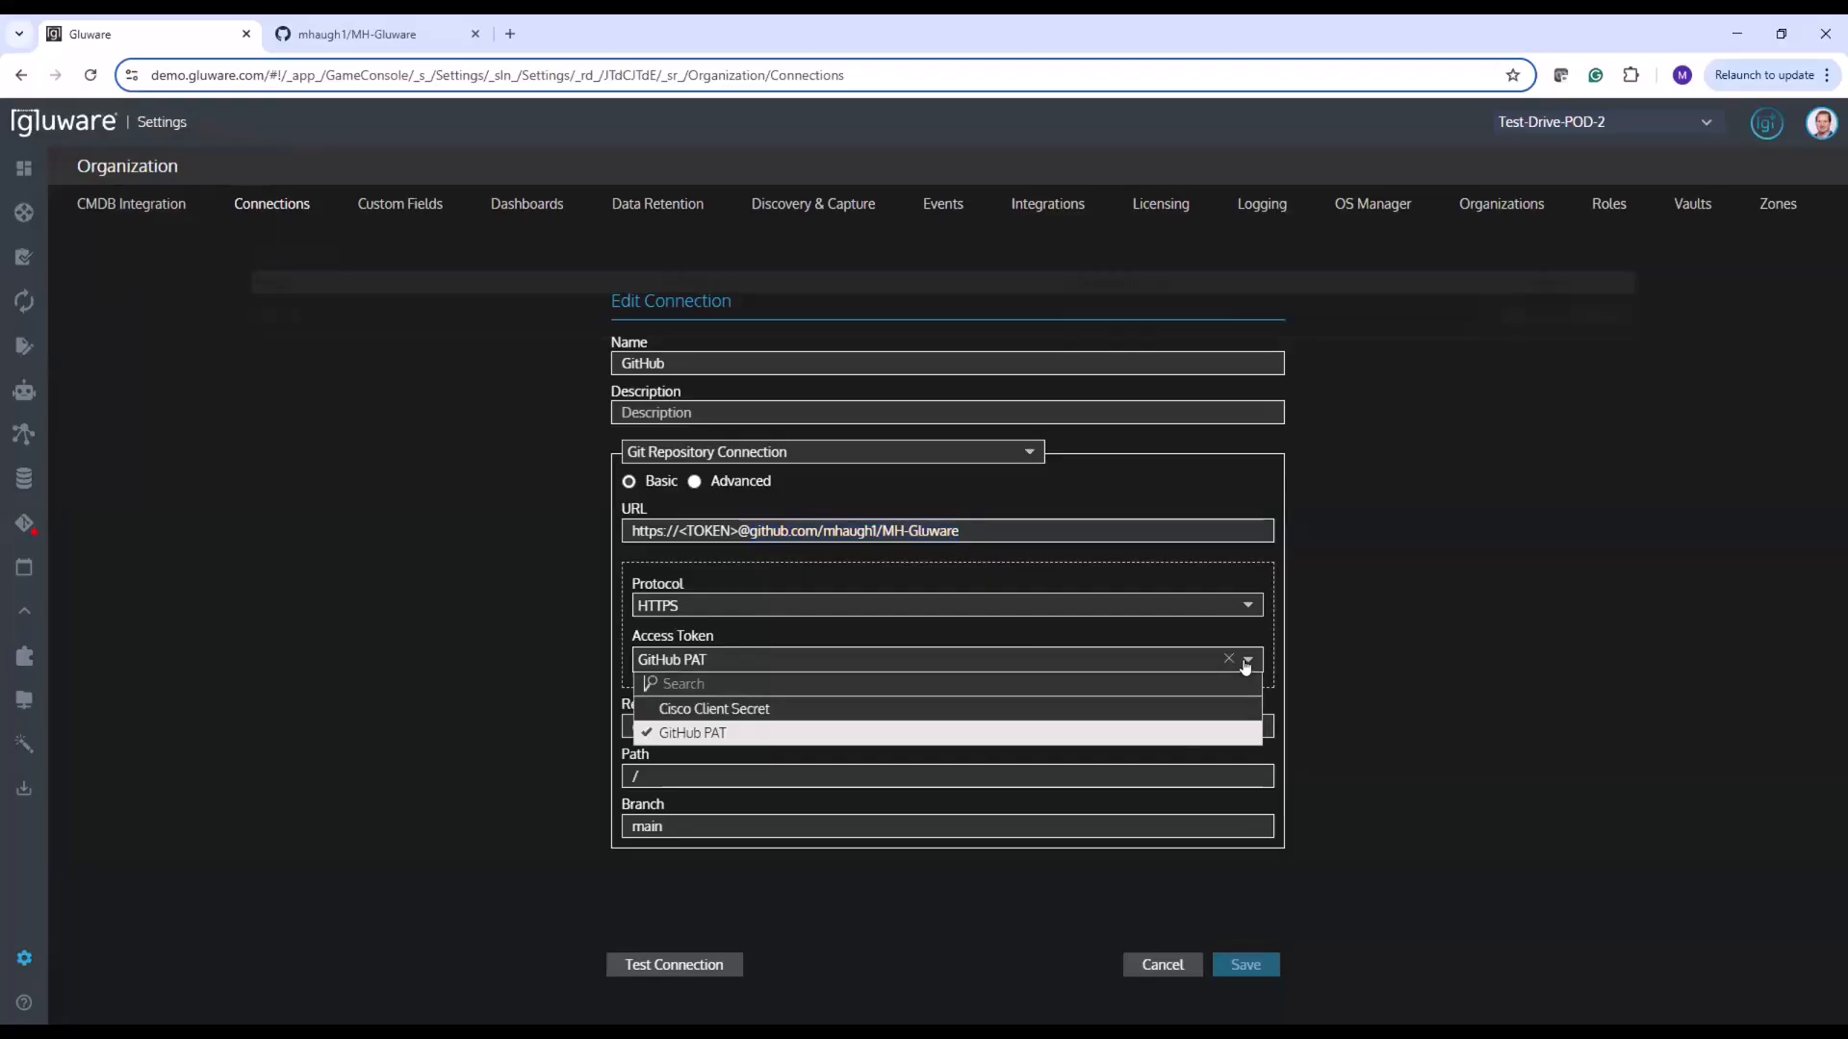
click(746, 733)
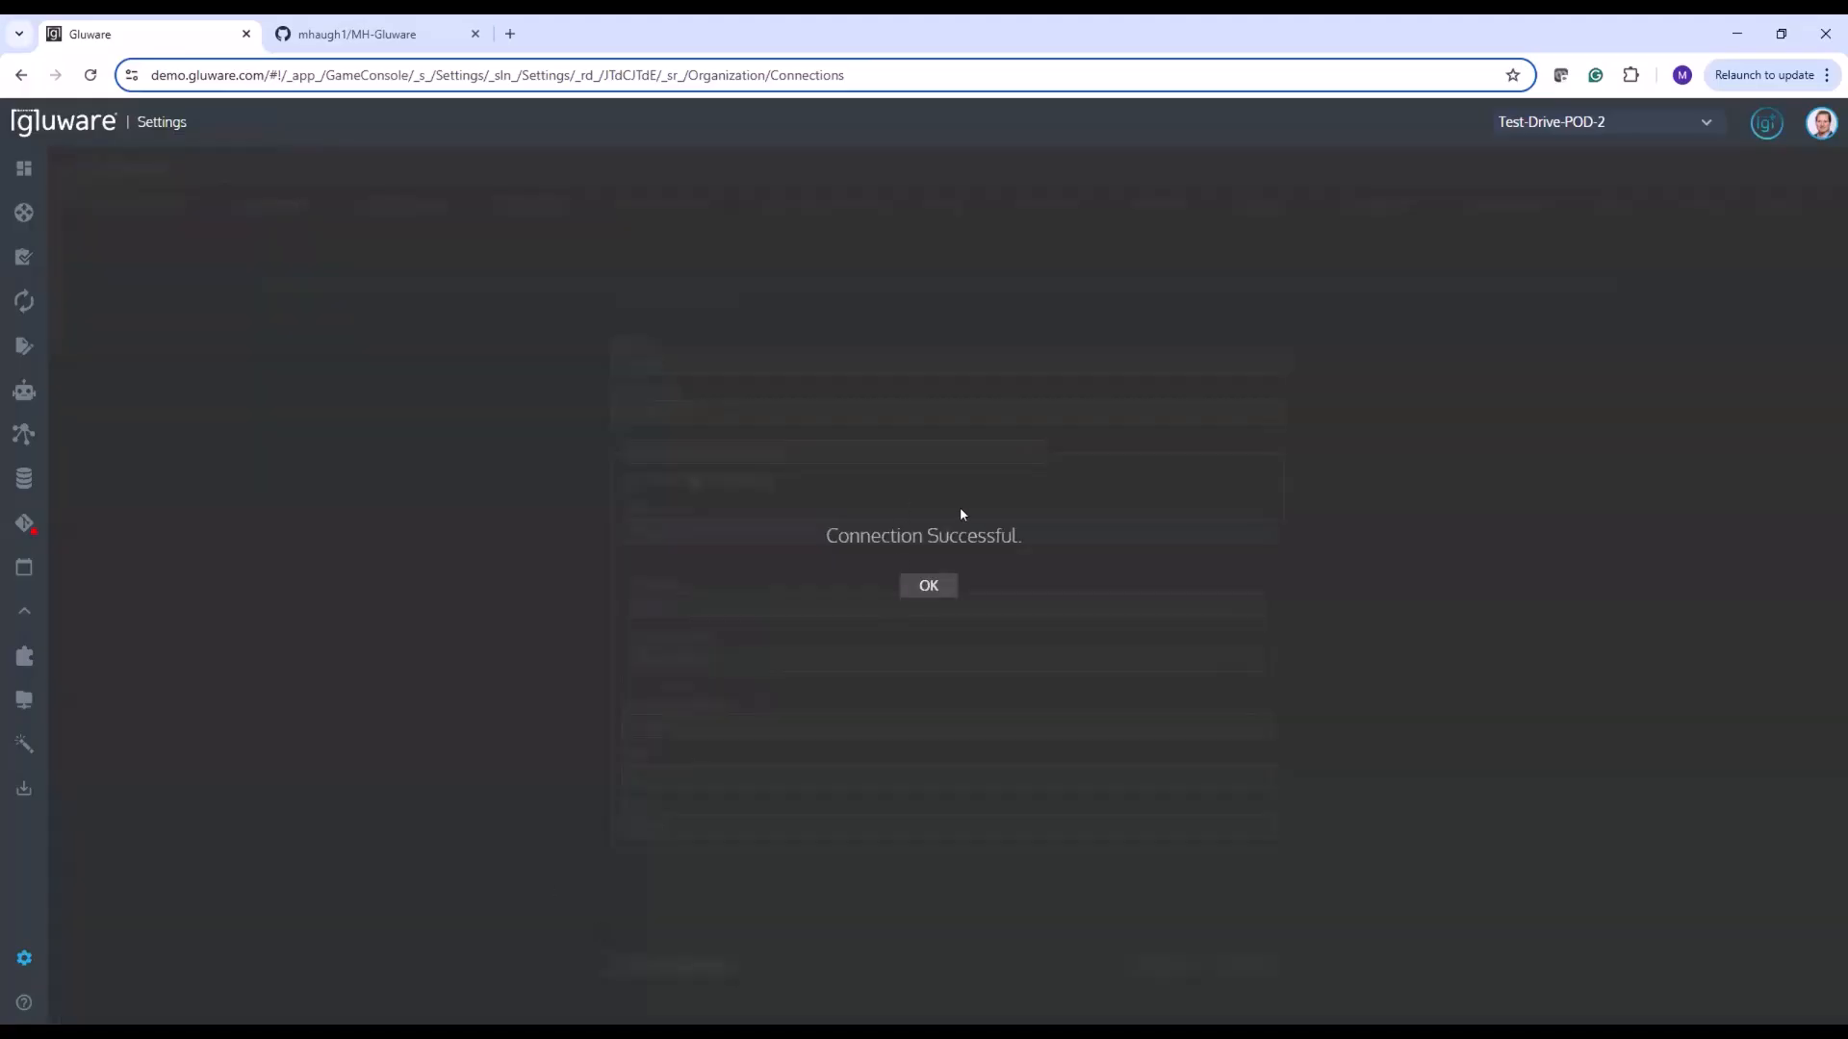
click(926, 586)
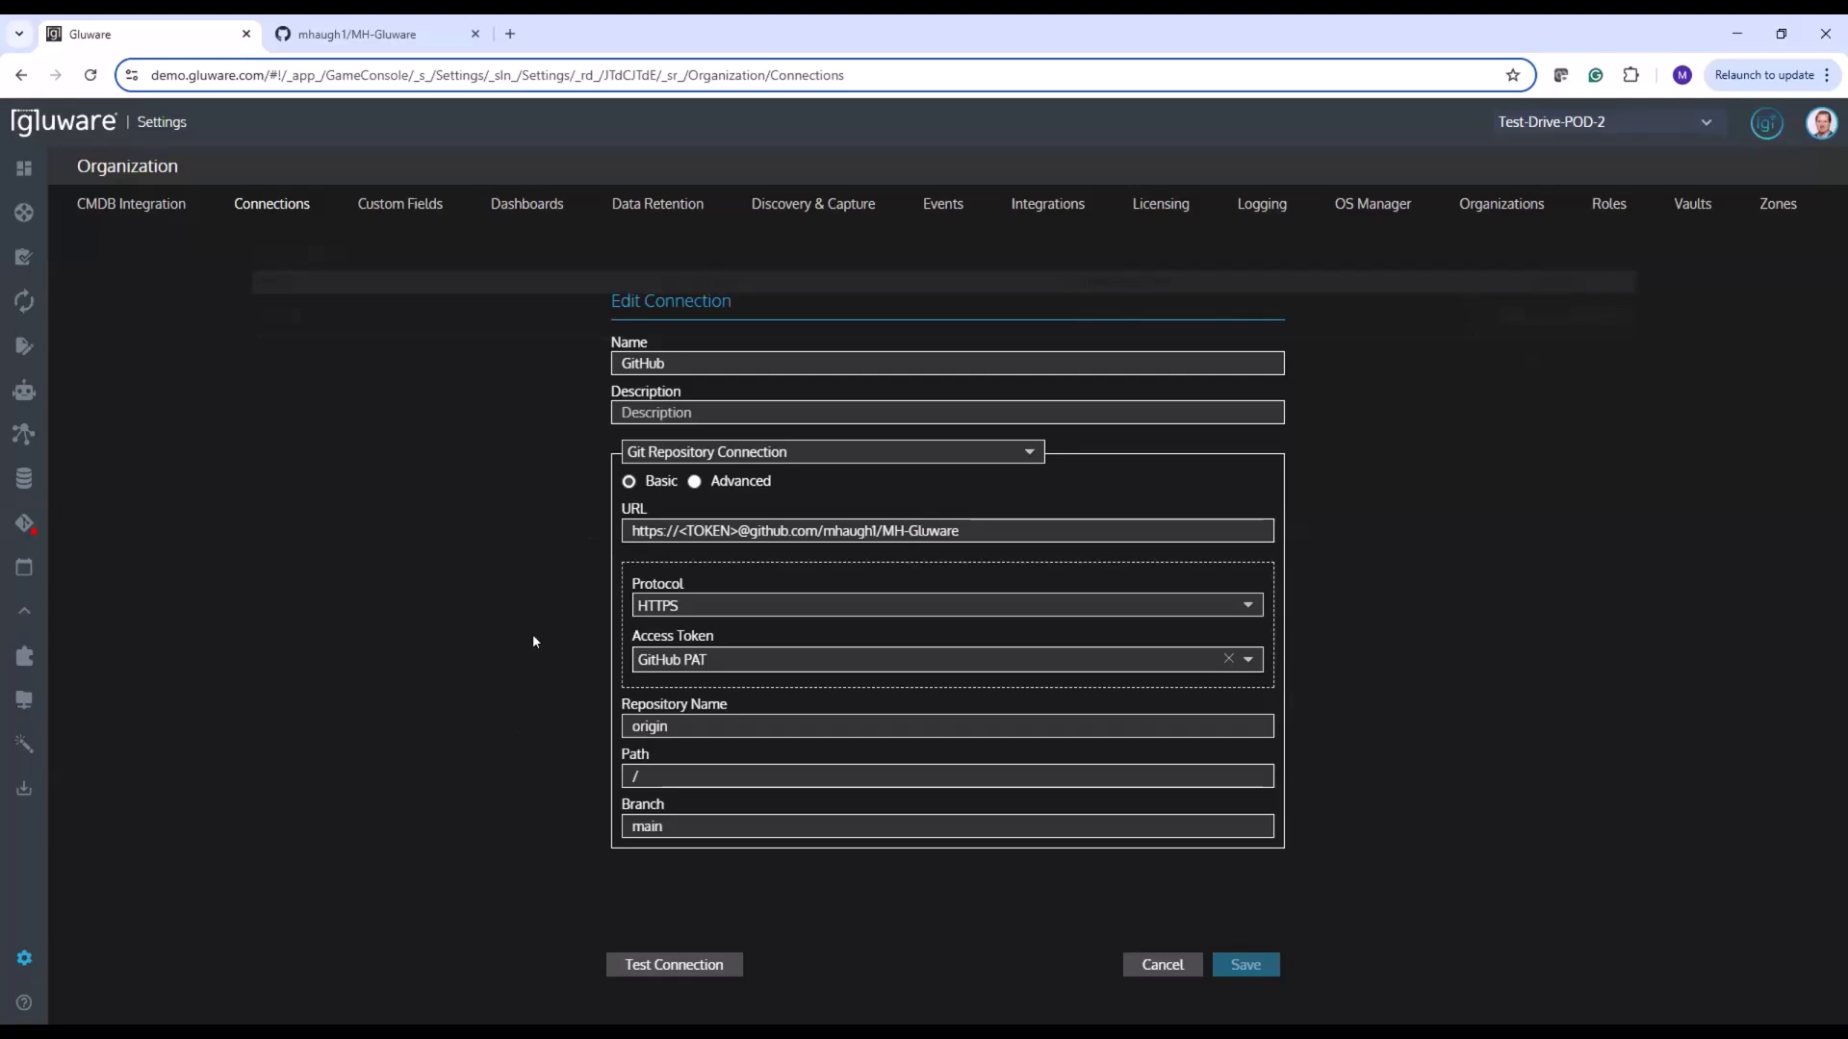
Review the remote VCS connection choices in the organization's Integrations settings, test remote VCS connectivity, and view the version control sync schedule
click(1027, 205)
scroll(520, 558, down, 1)
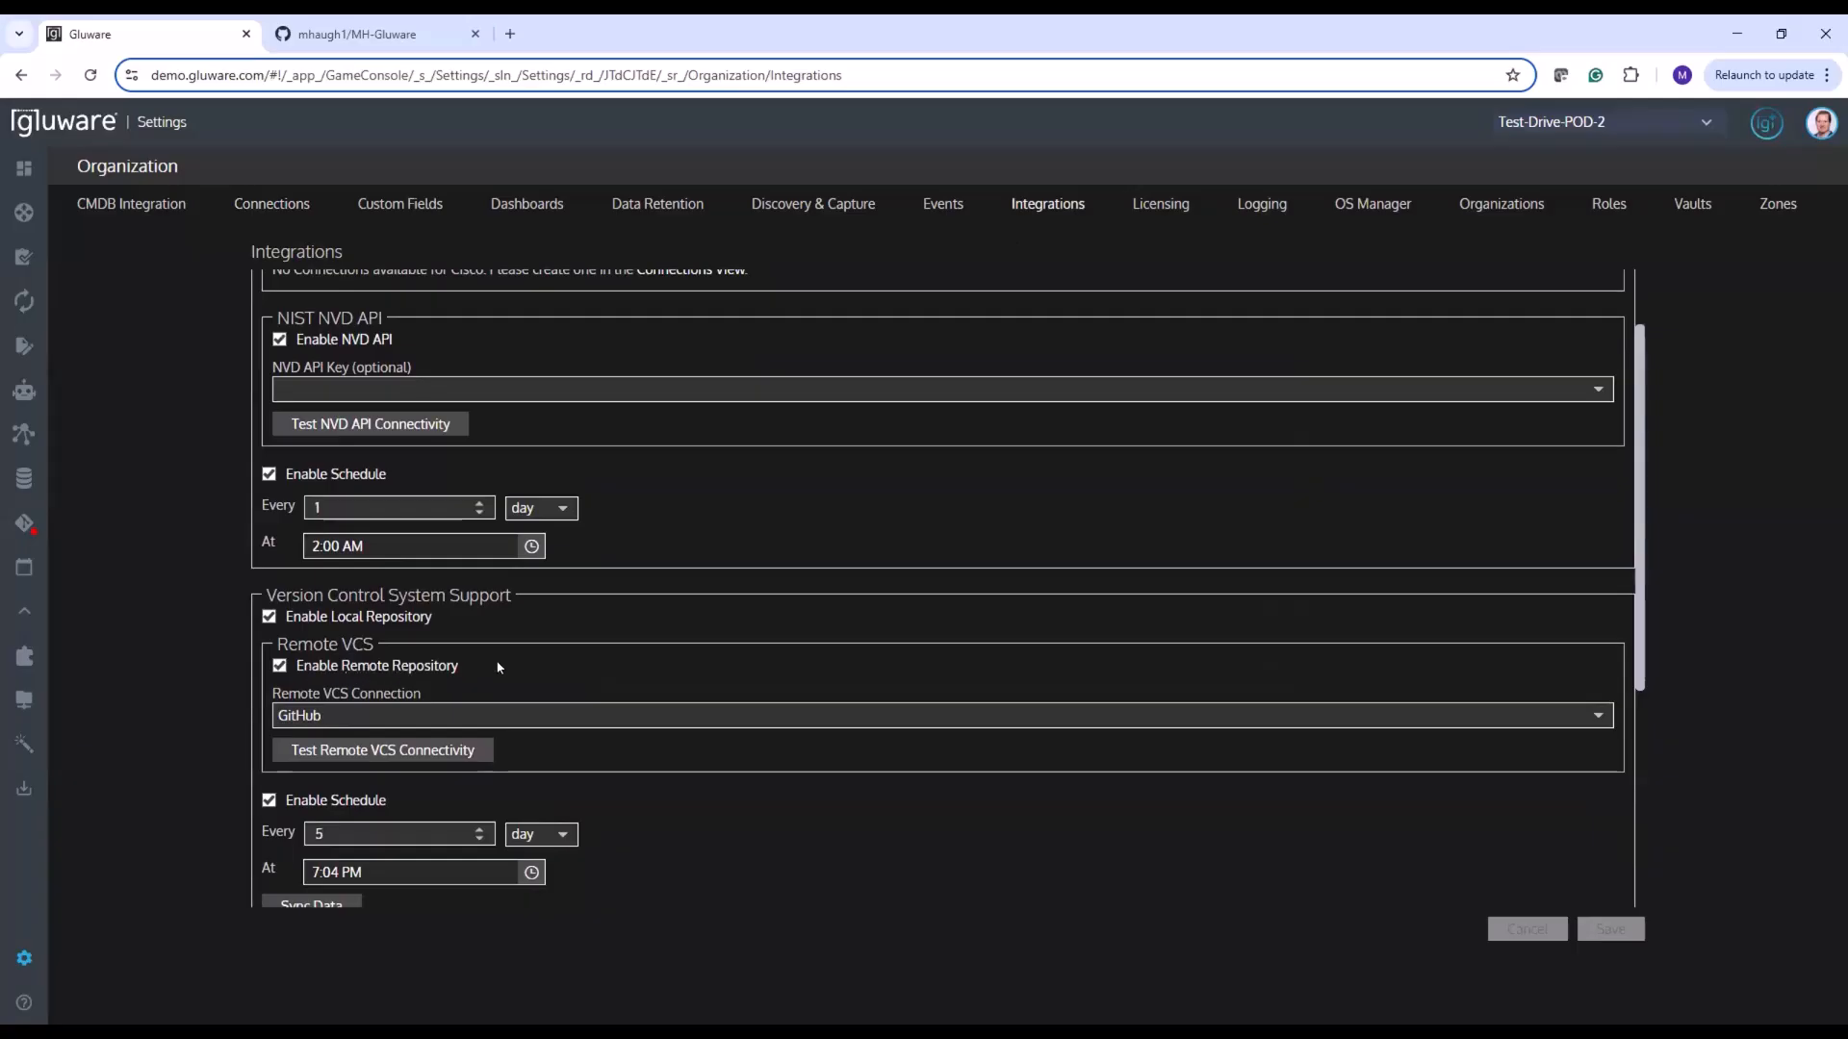
click(1596, 717)
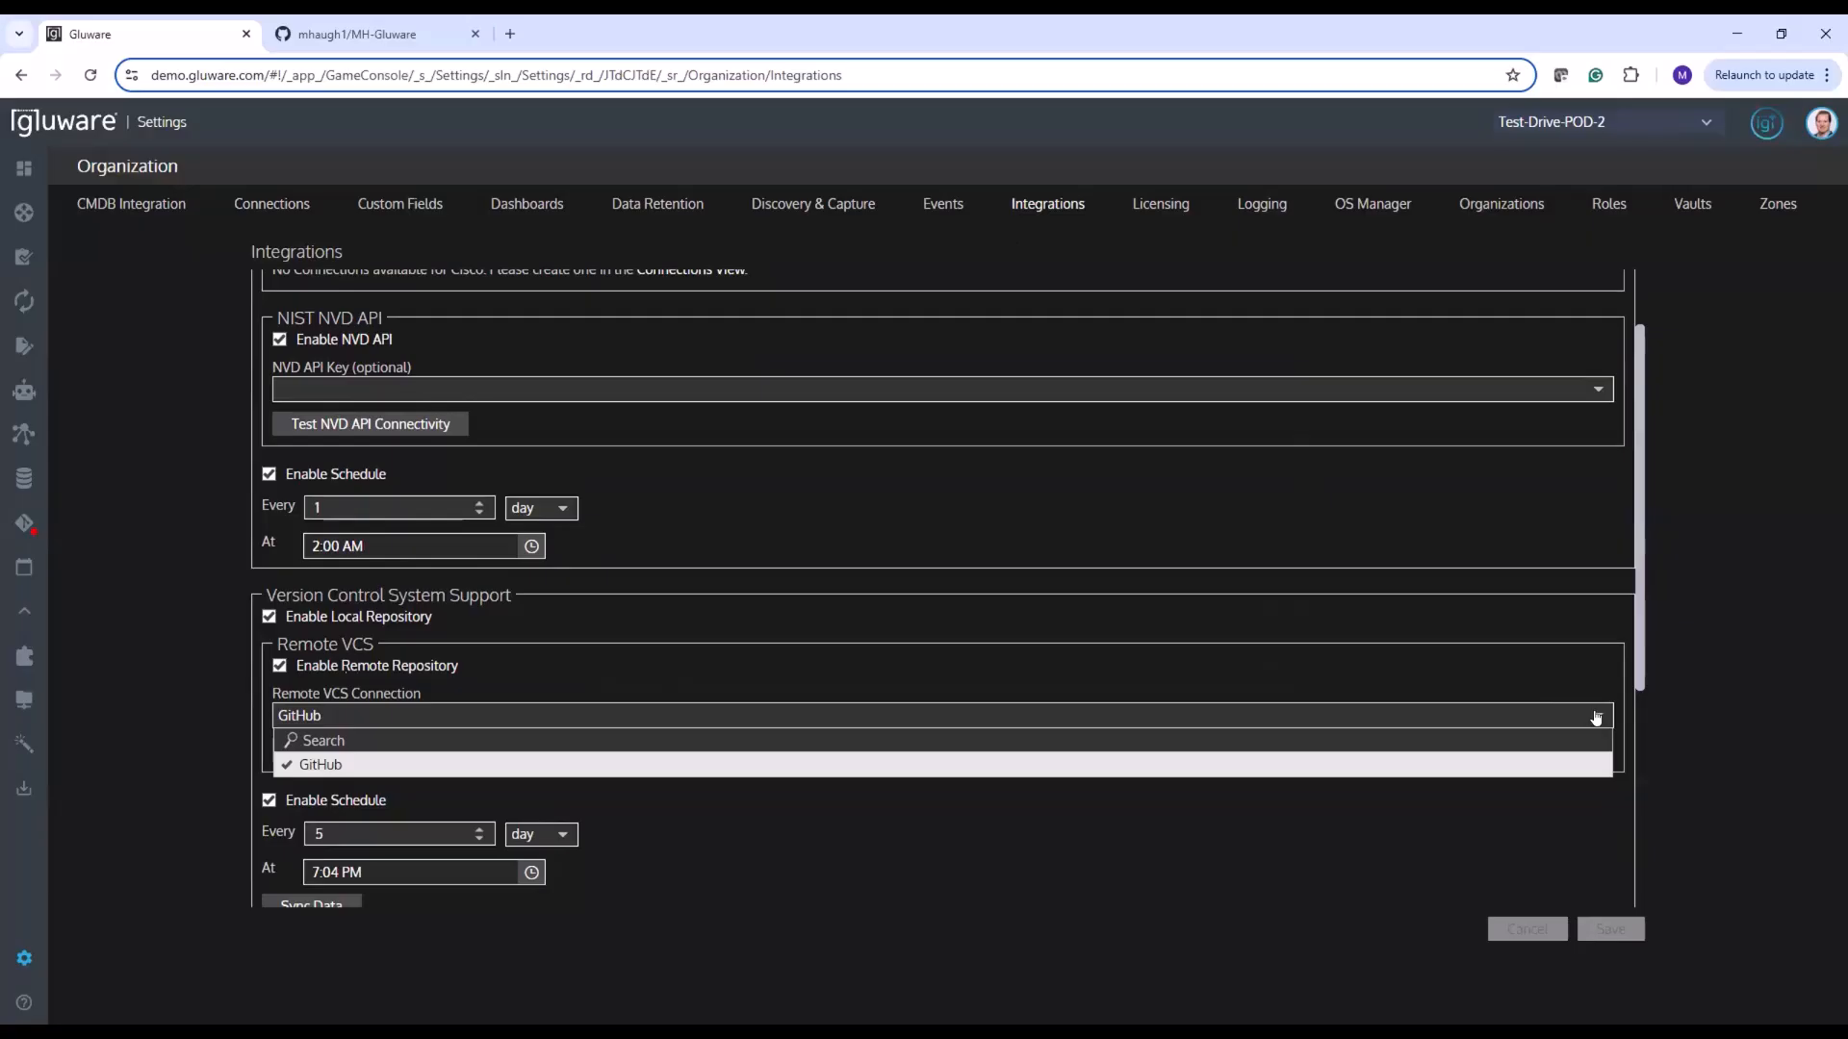
click(230, 652)
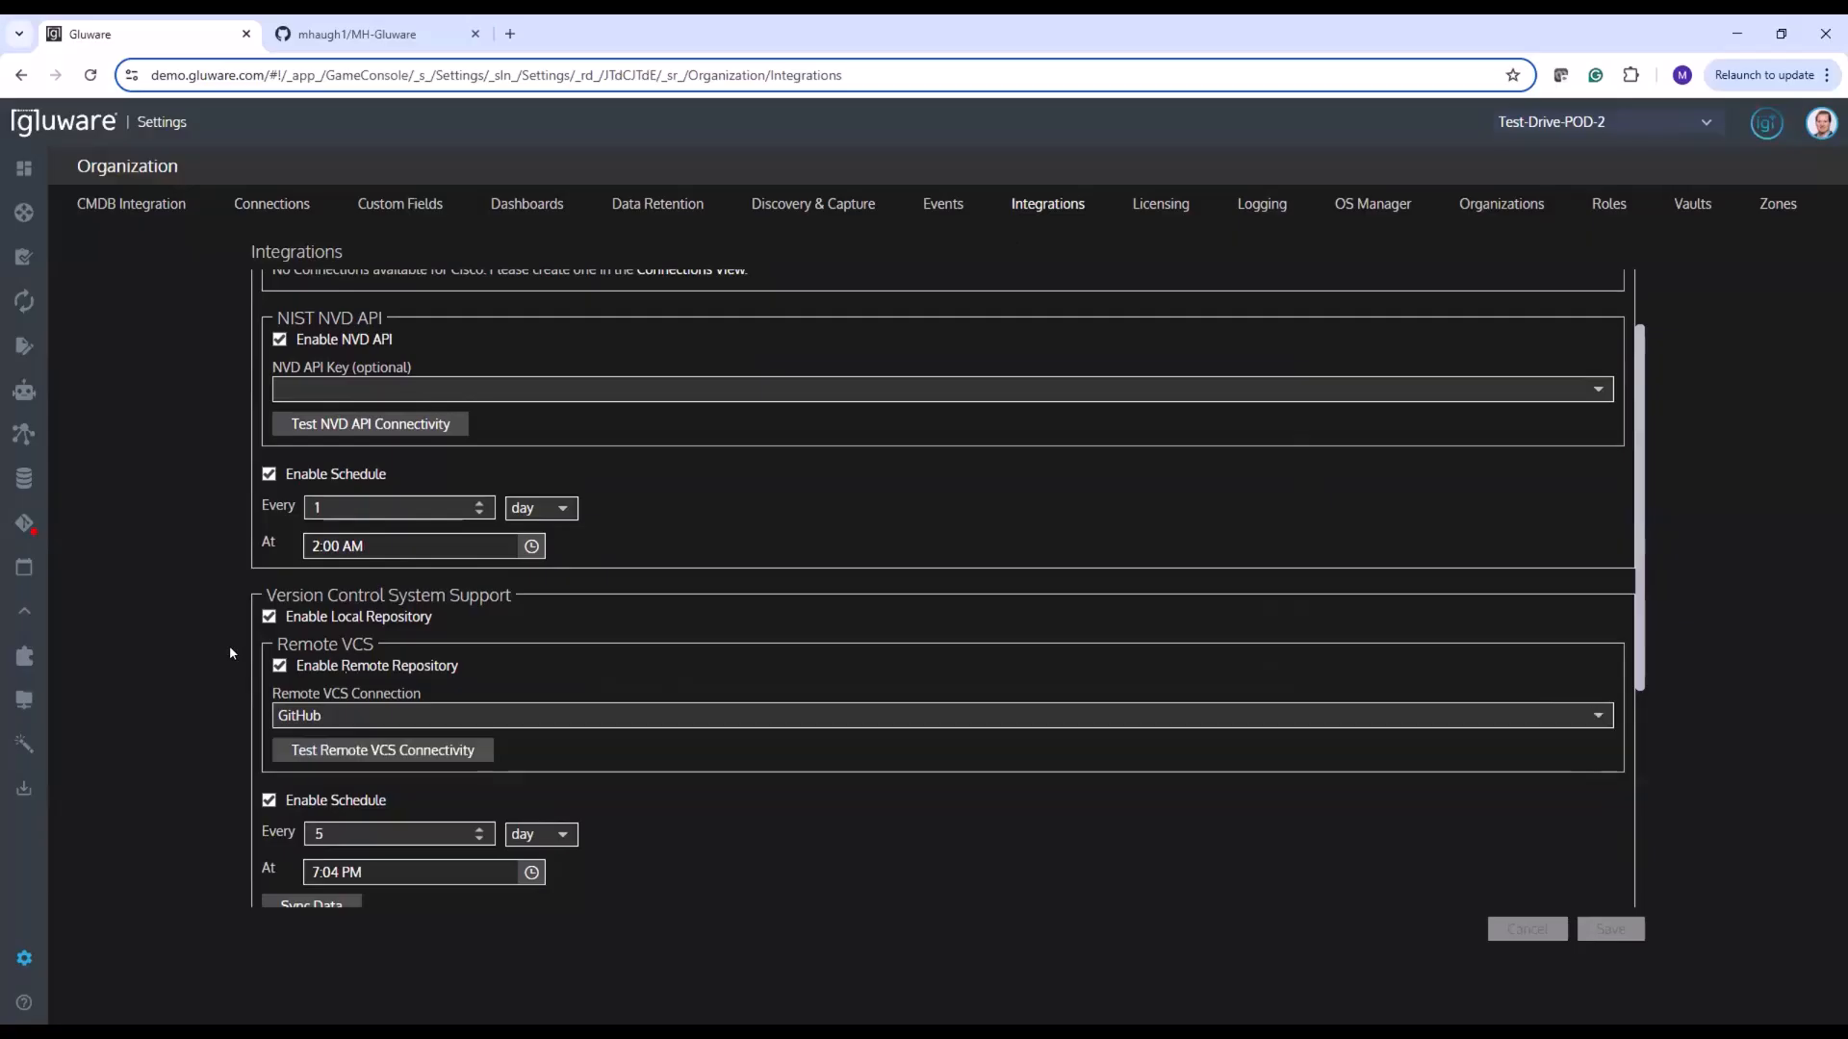
click(317, 750)
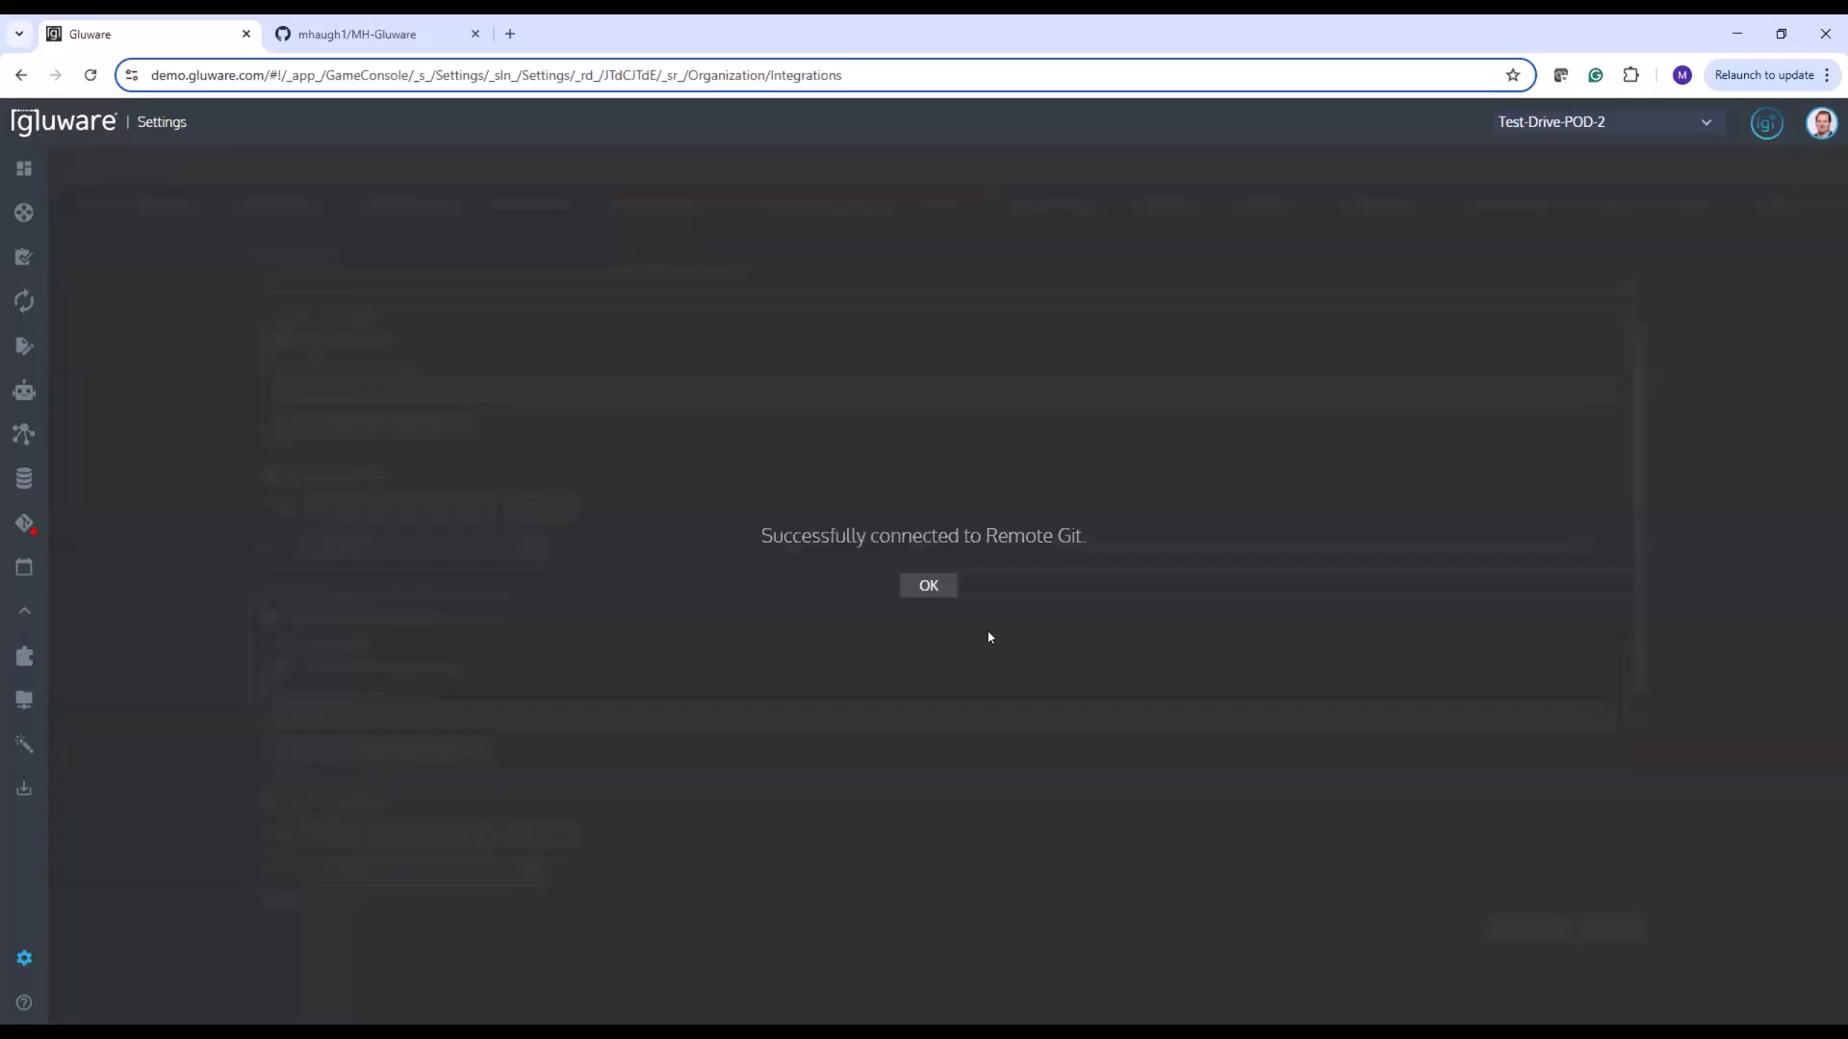
click(928, 585)
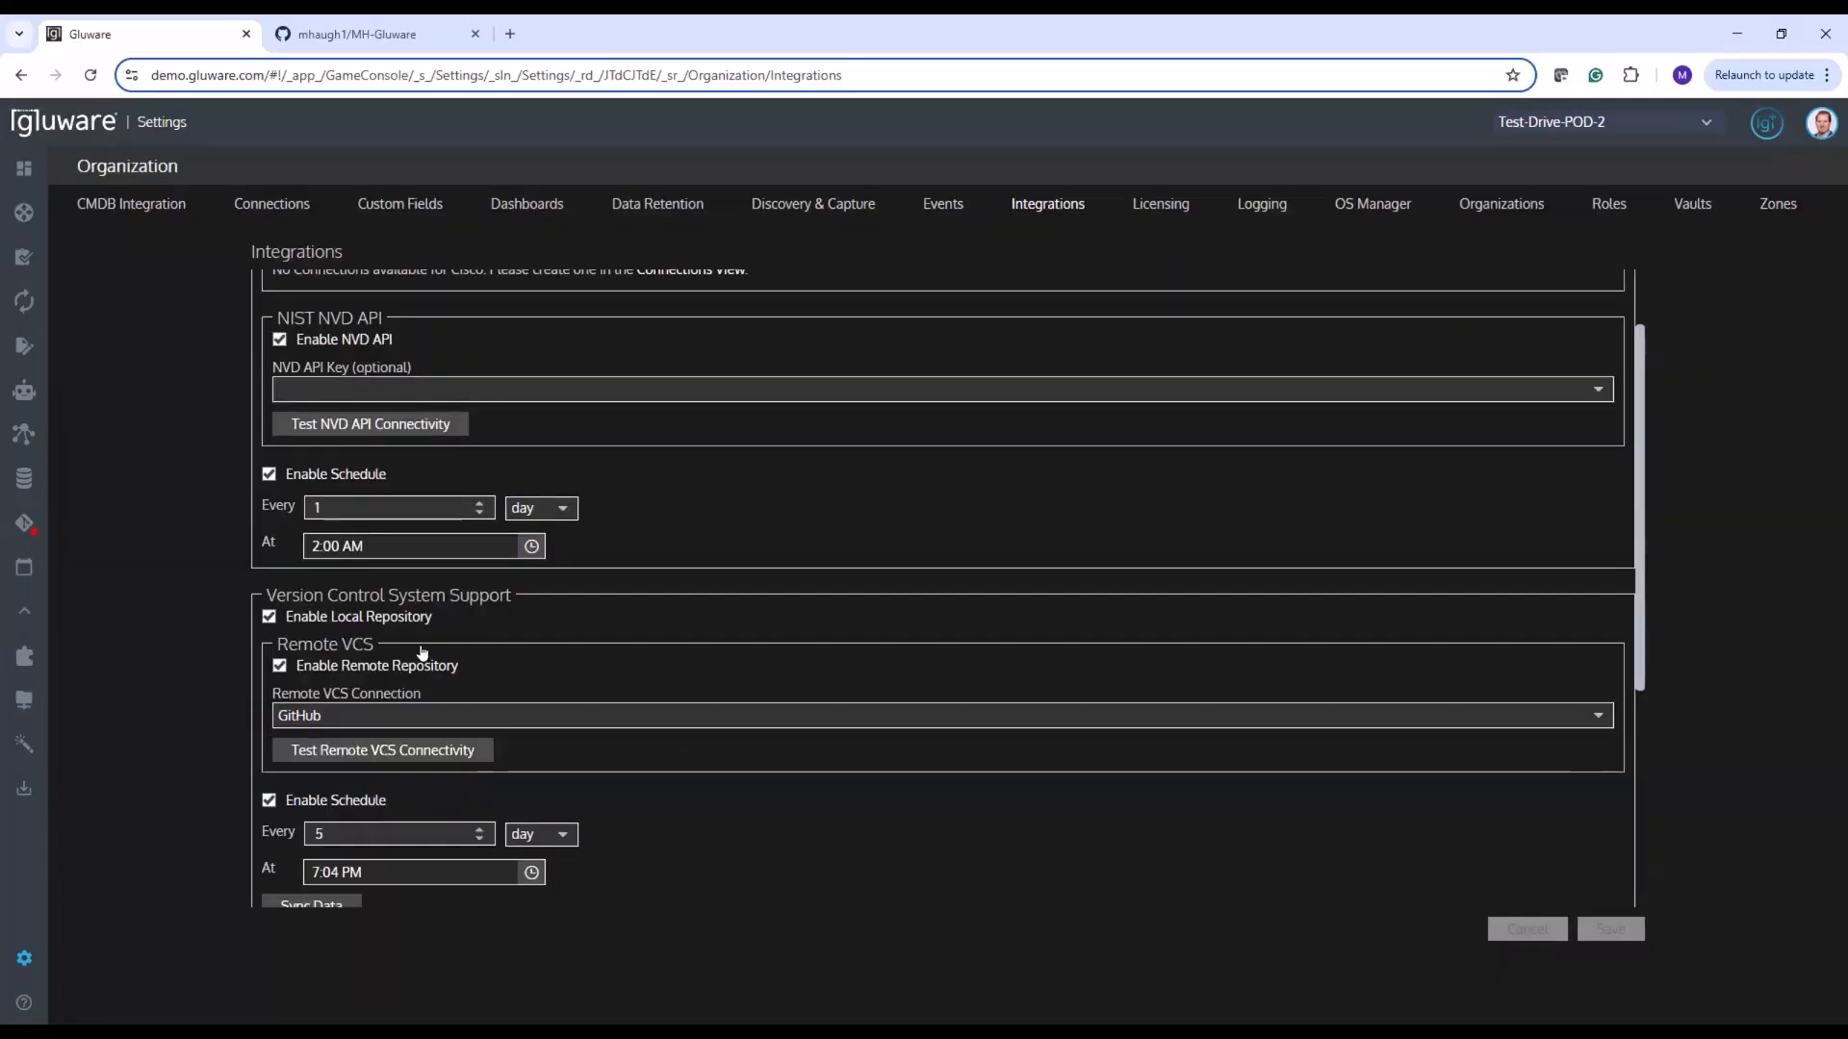
scroll(642, 687, down, 1)
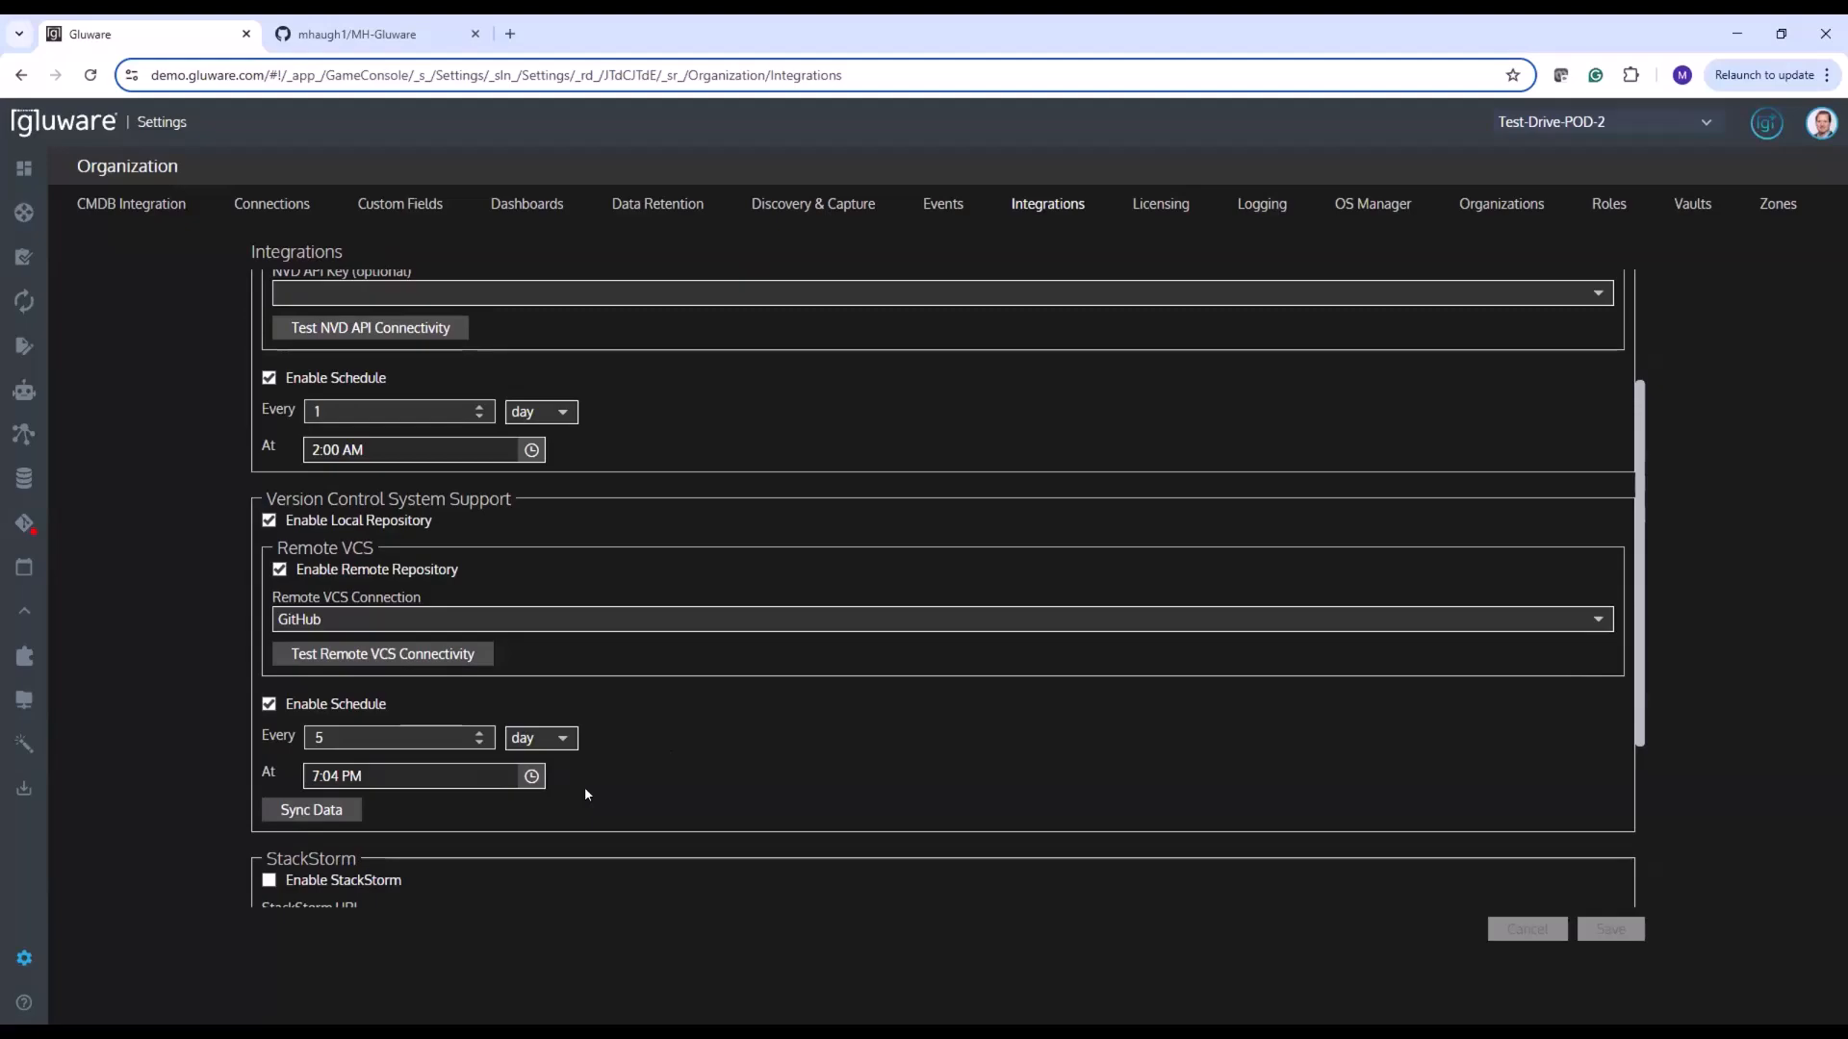
Switch to the GitHub repository and browse src/org/any, viewing the store/construct/node folder and the instance/entity/ConfigAuditPolicy folder
click(435, 38)
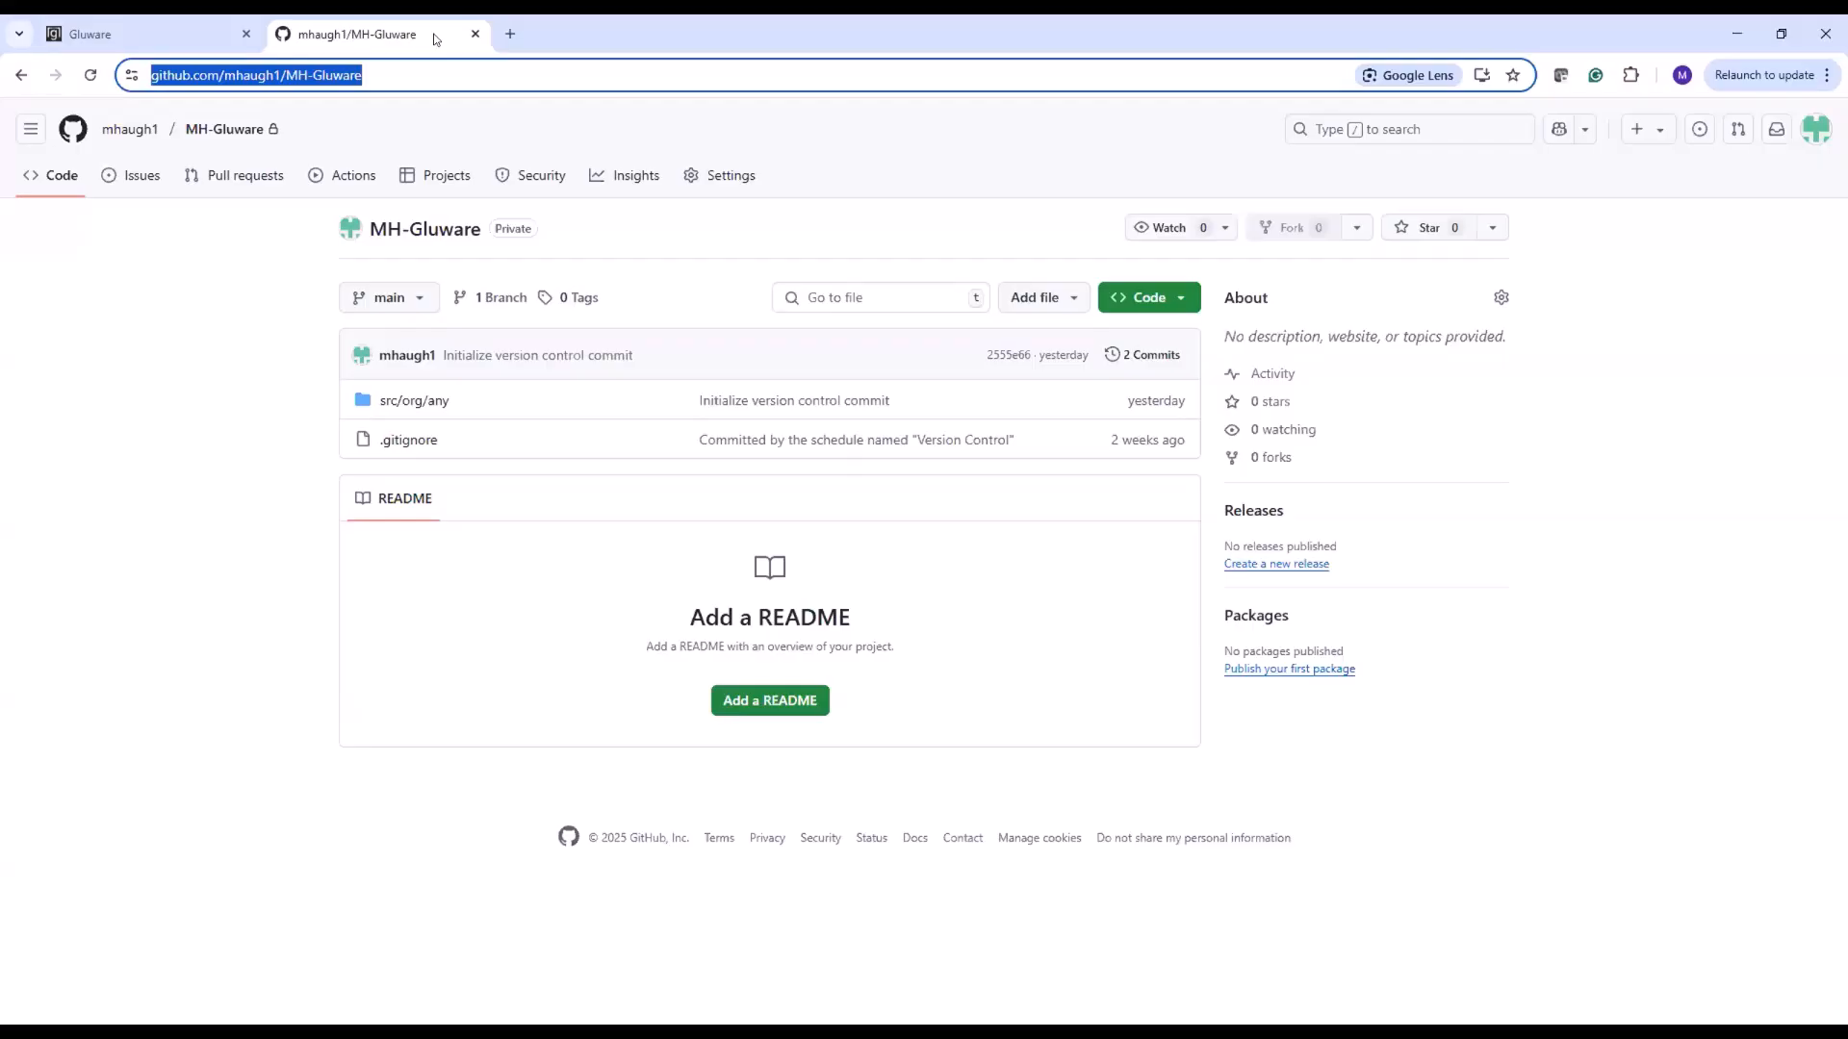
click(408, 397)
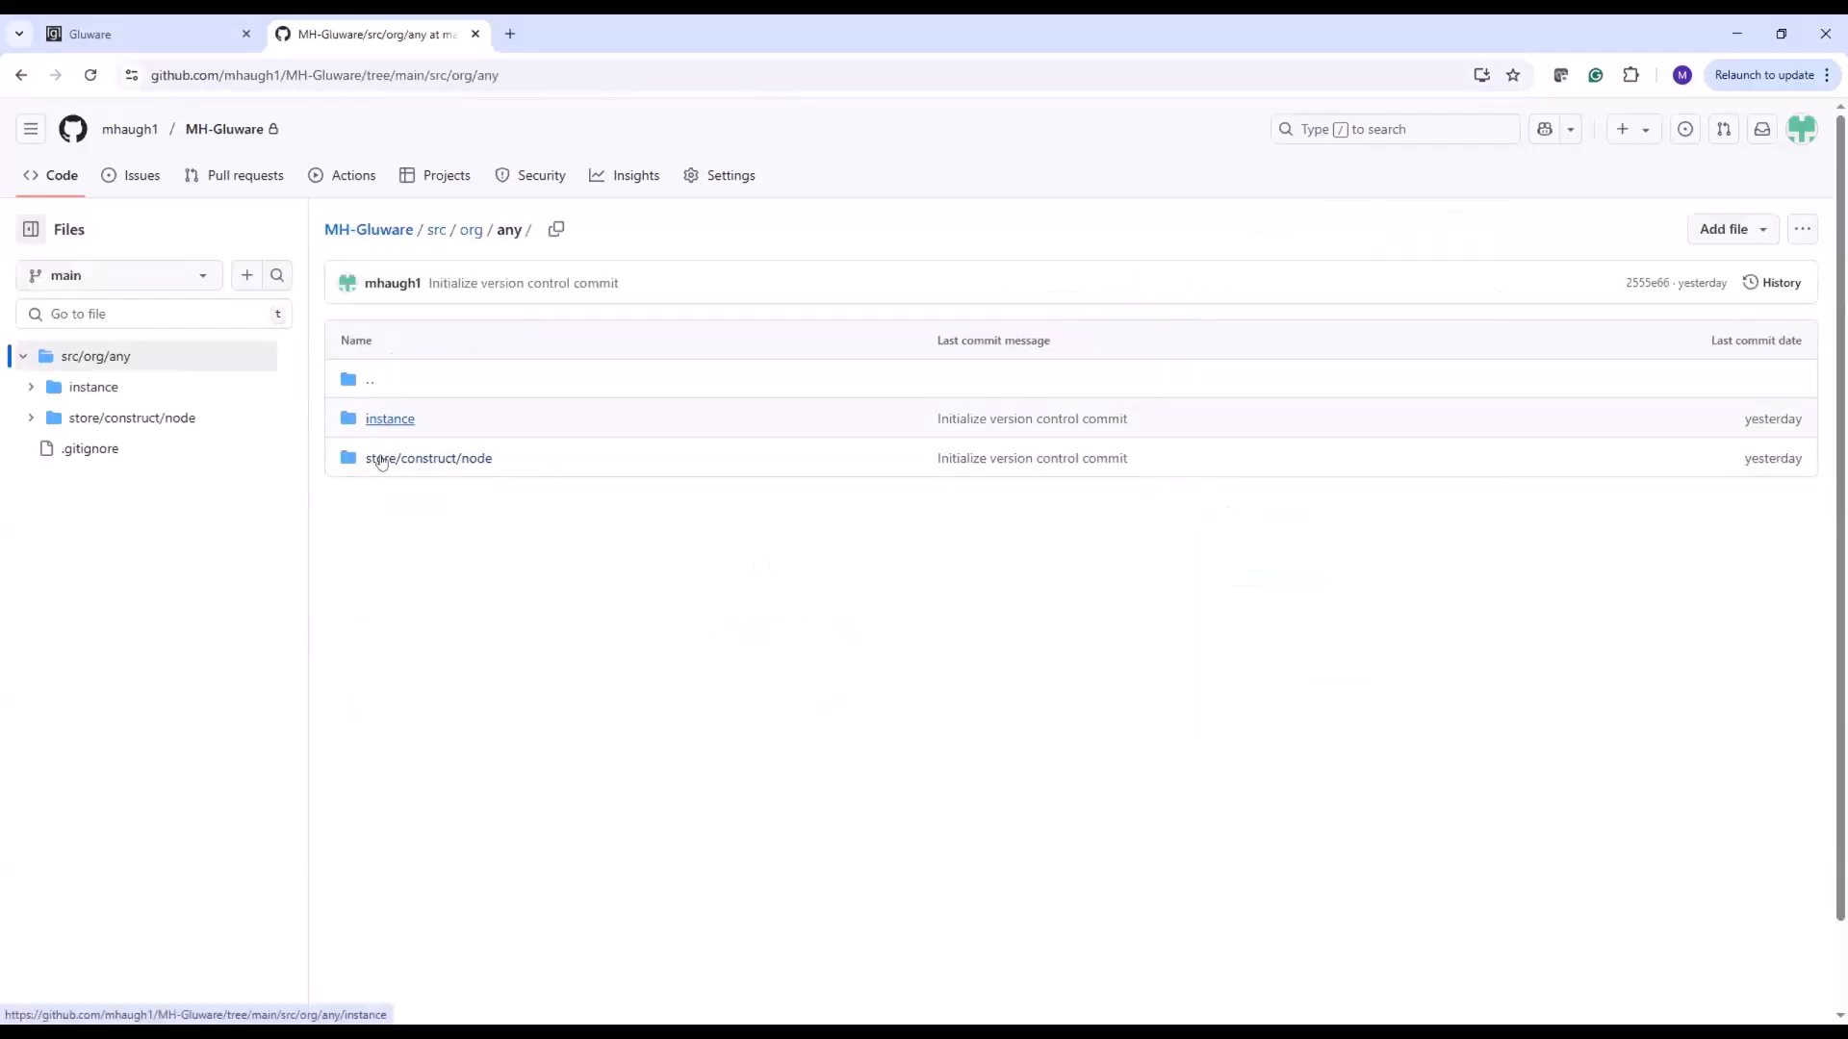
click(444, 460)
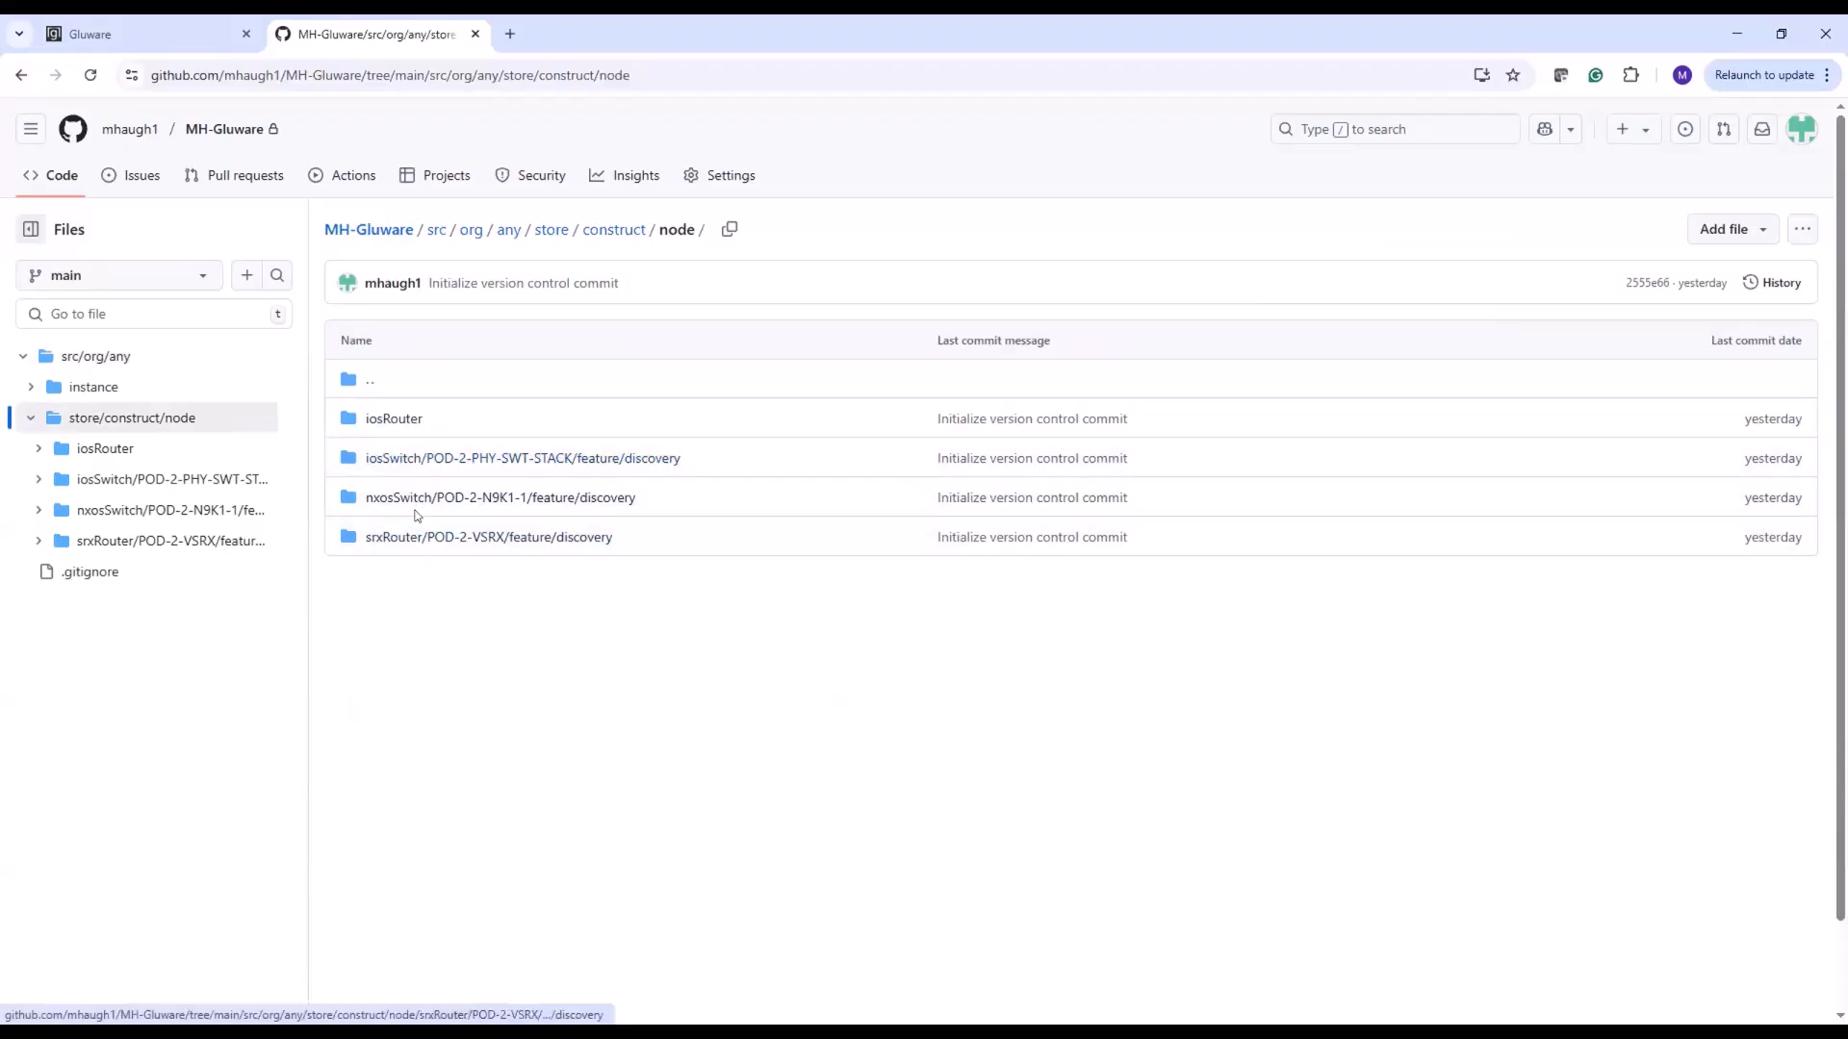
click(367, 385)
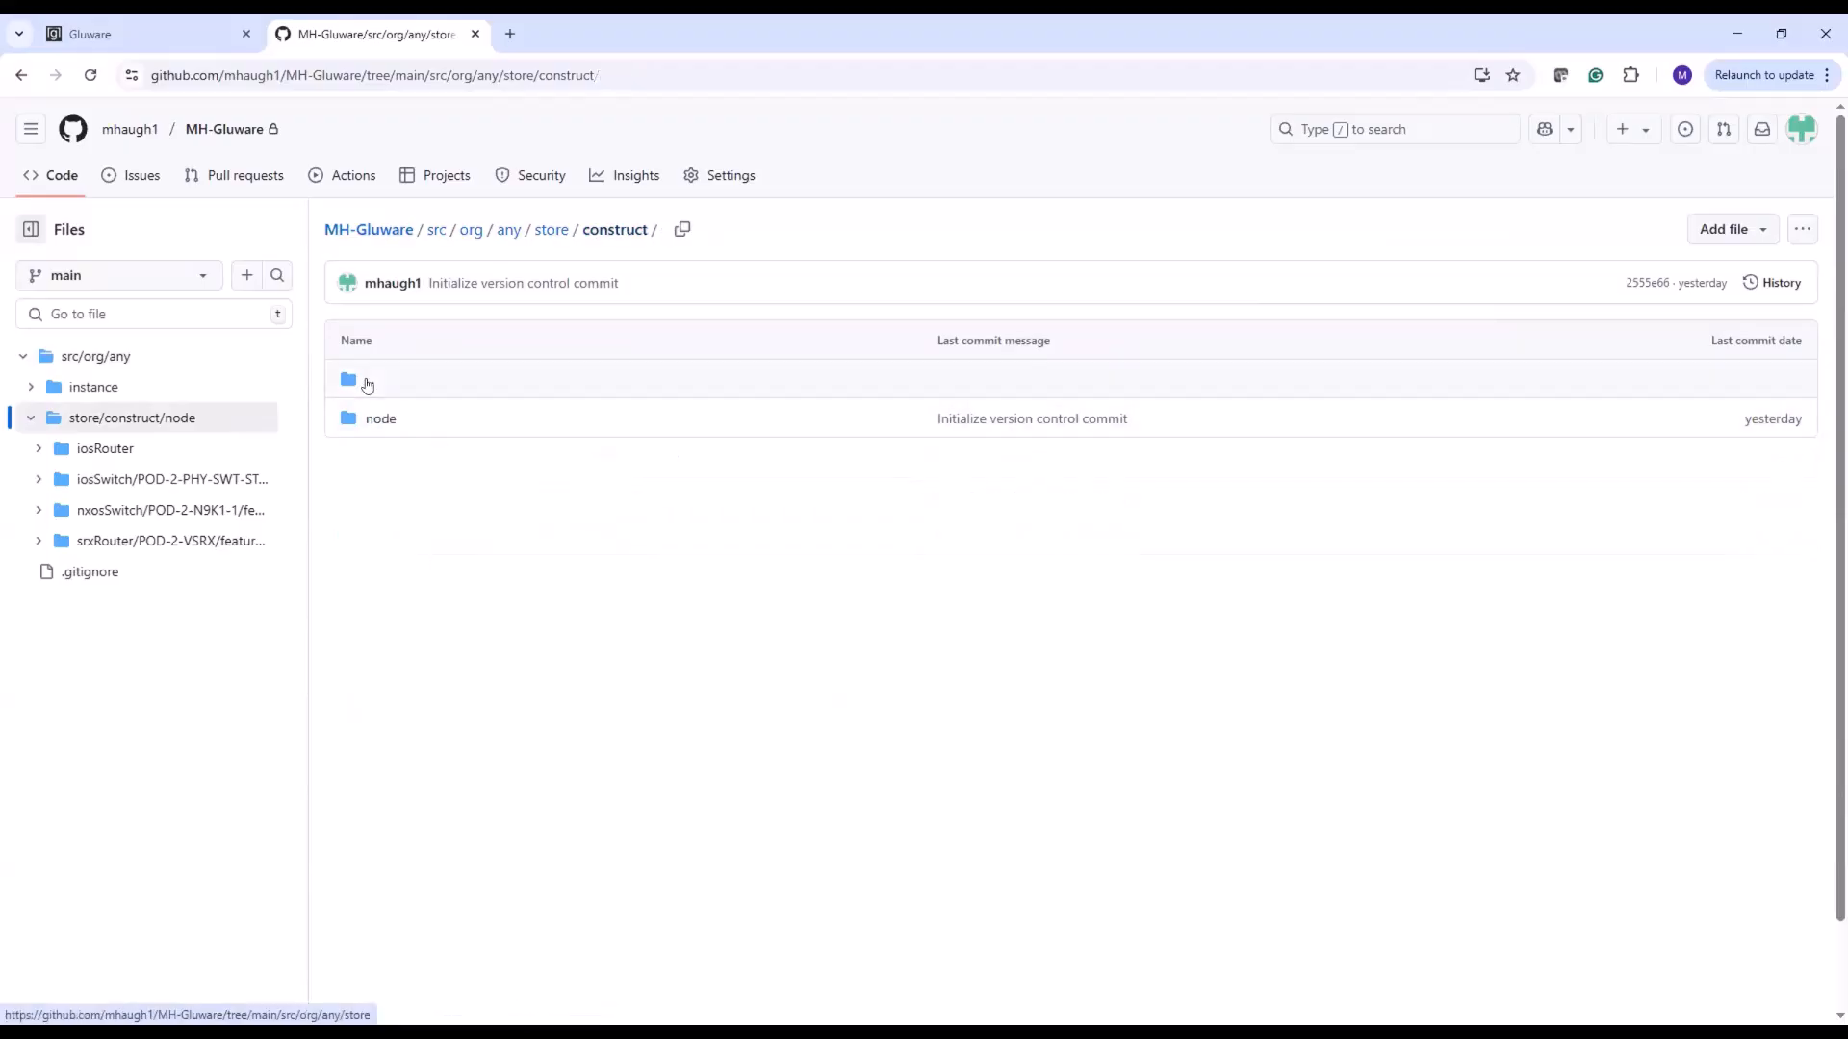
click(367, 385)
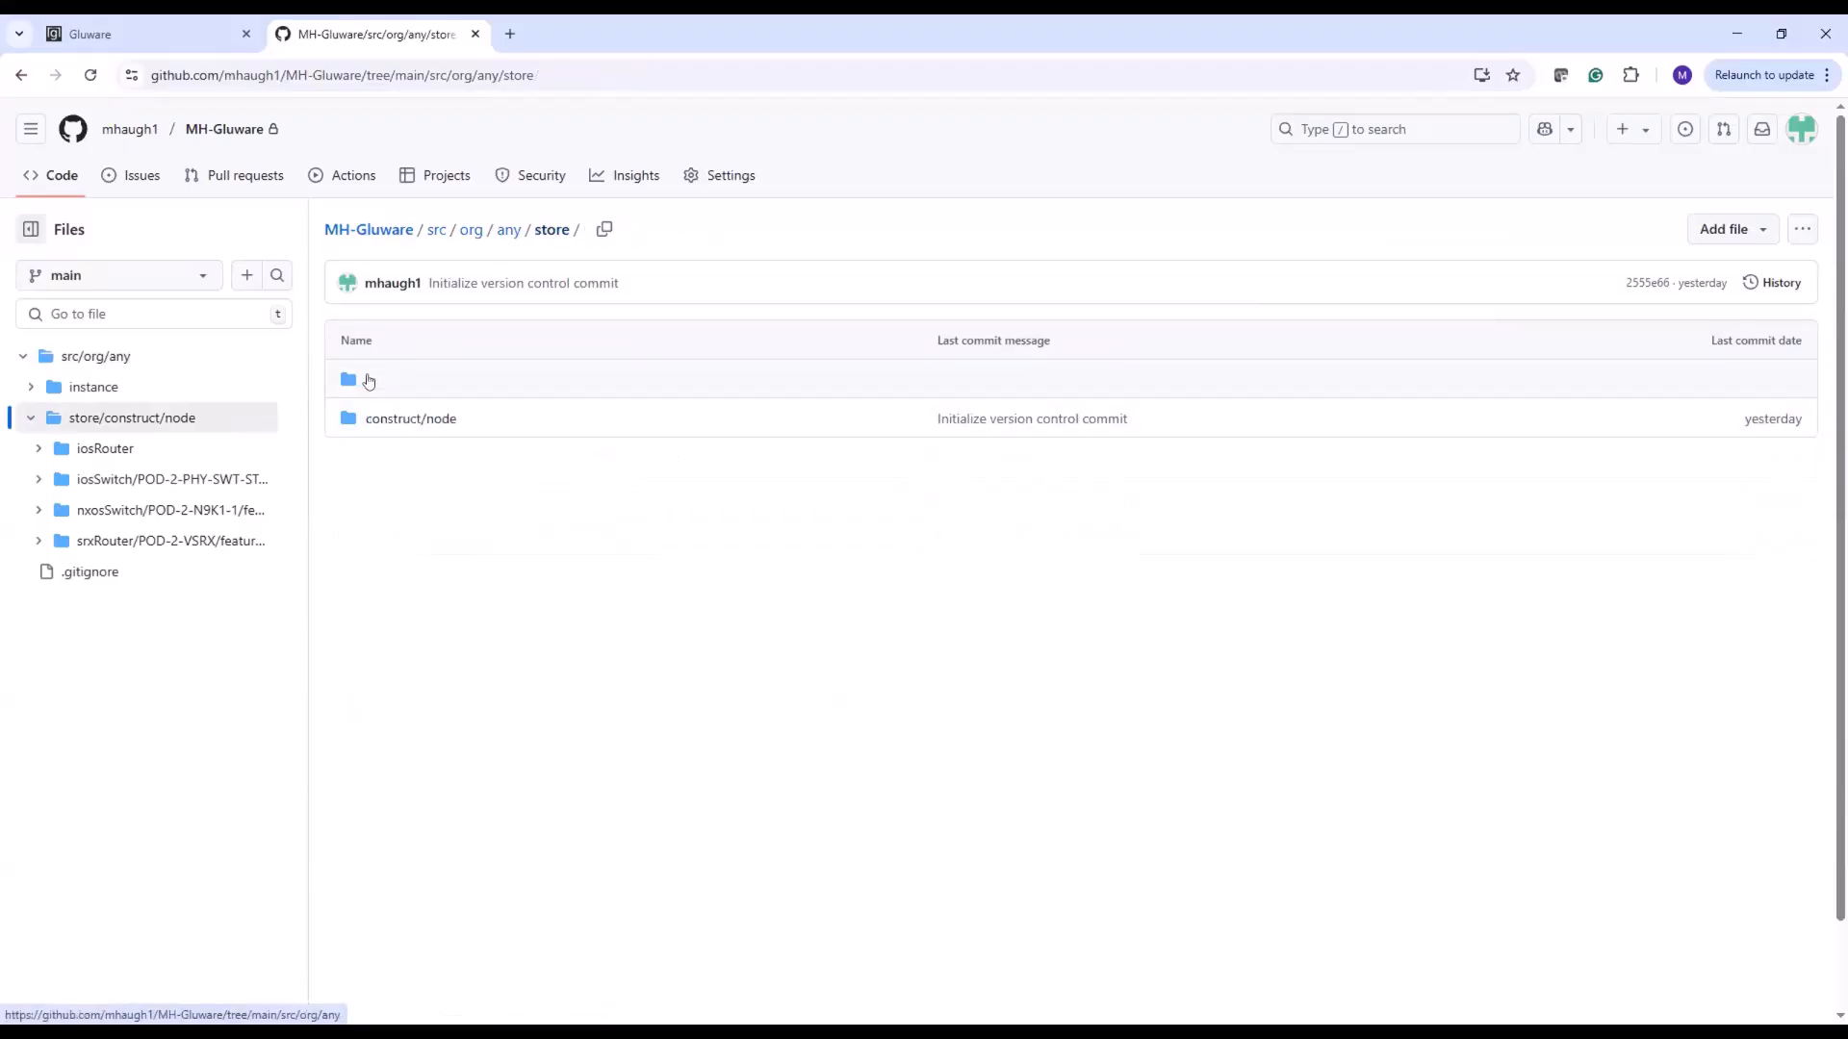
click(367, 381)
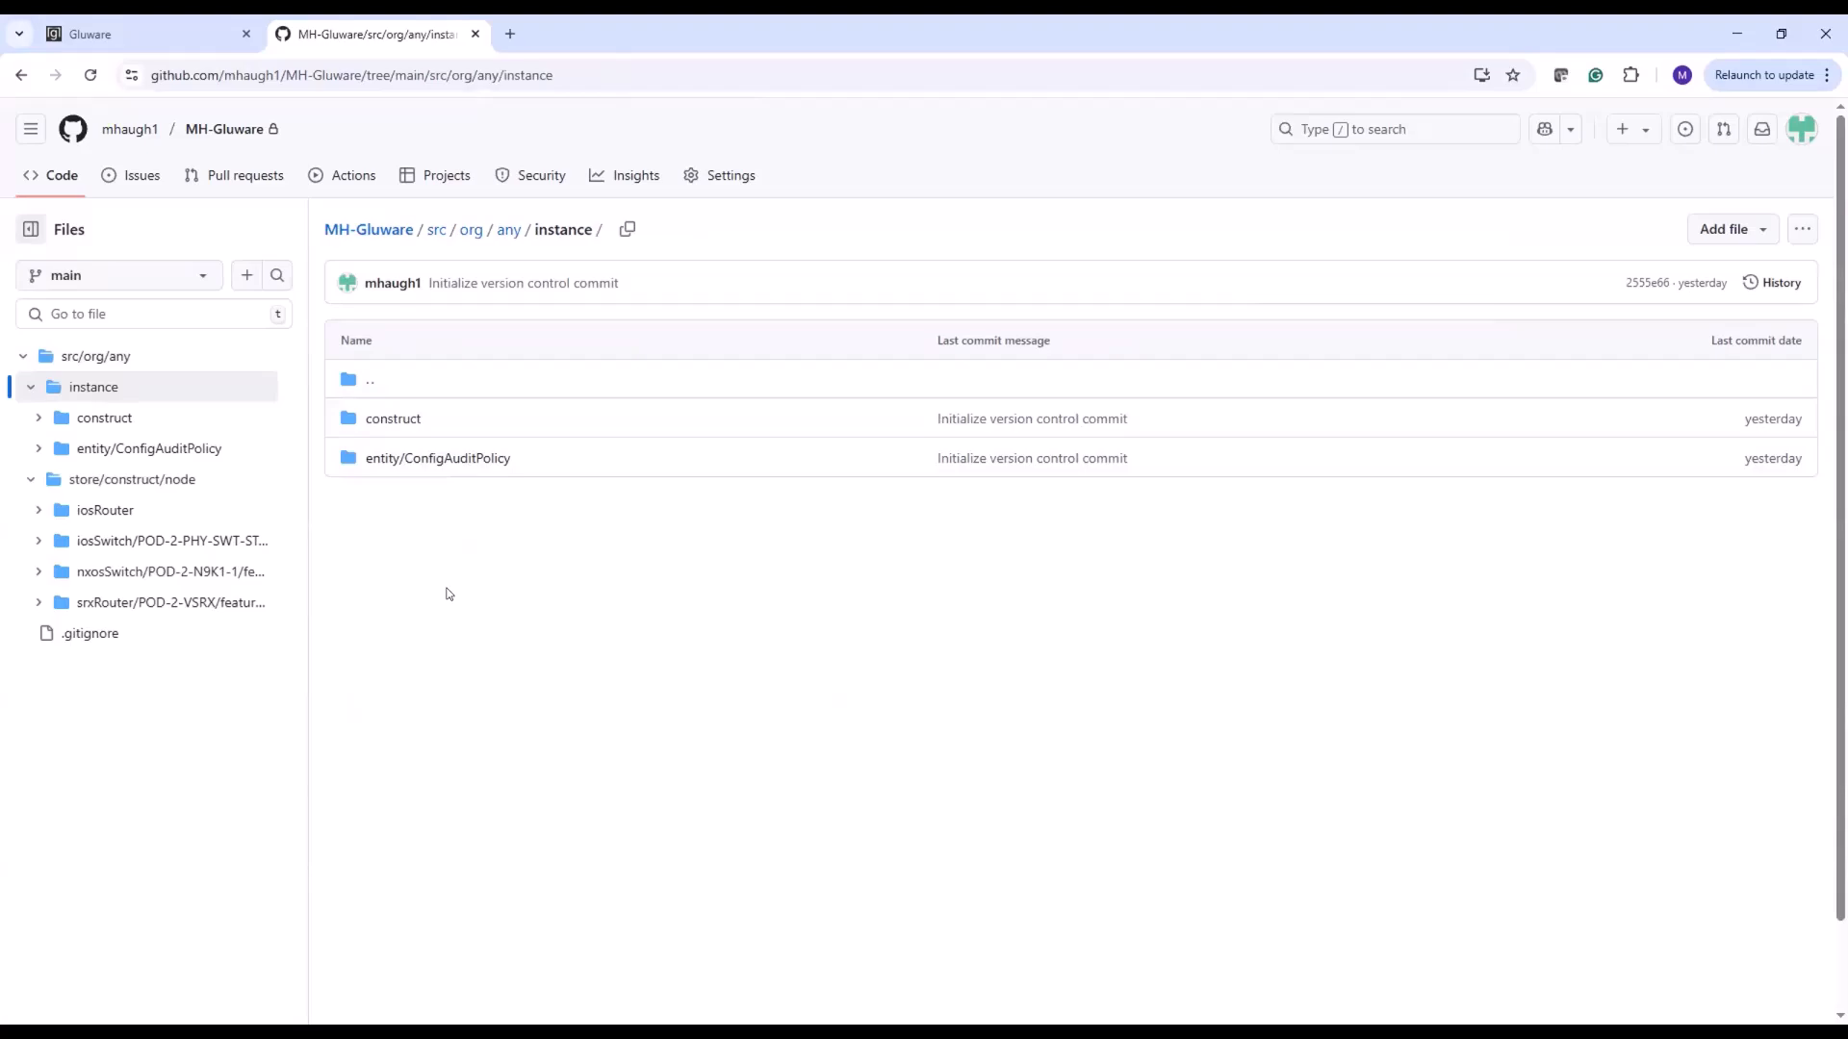
click(424, 468)
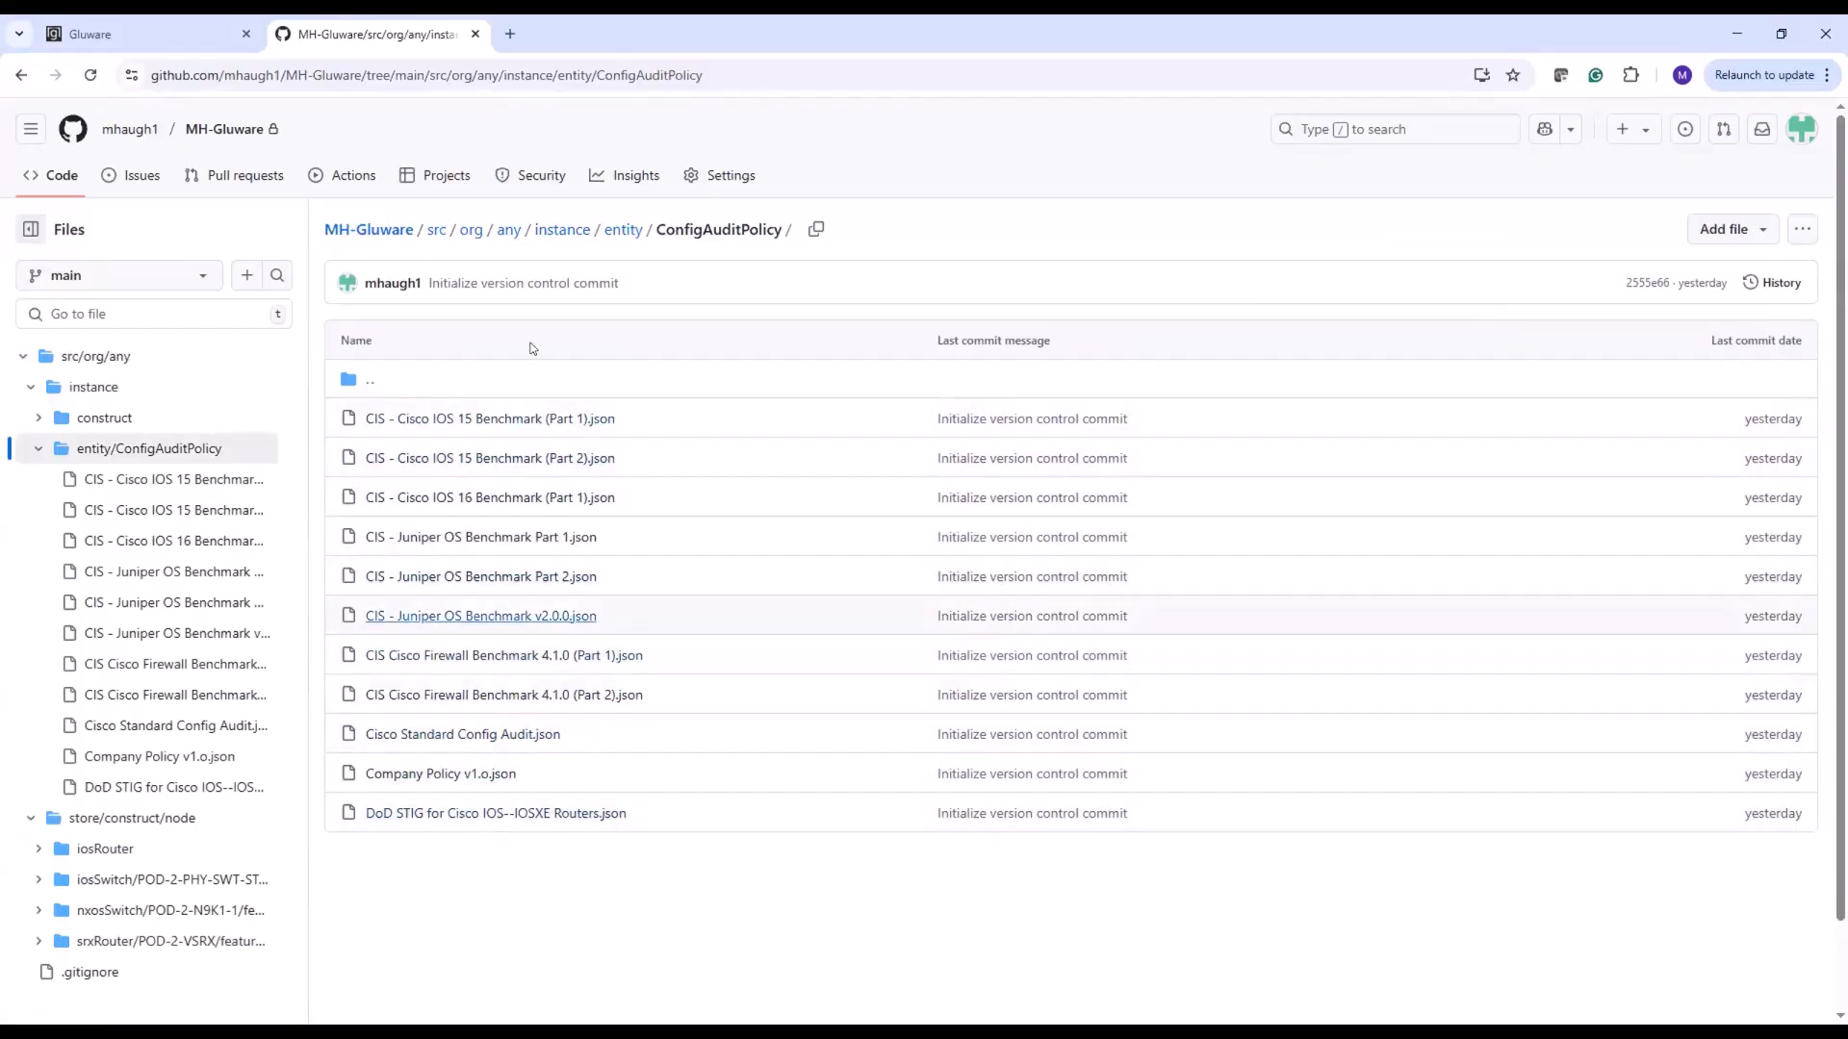
Return to Gluware, list the audit policies, and open the policy details of Cisco Standard Config Audit
click(193, 42)
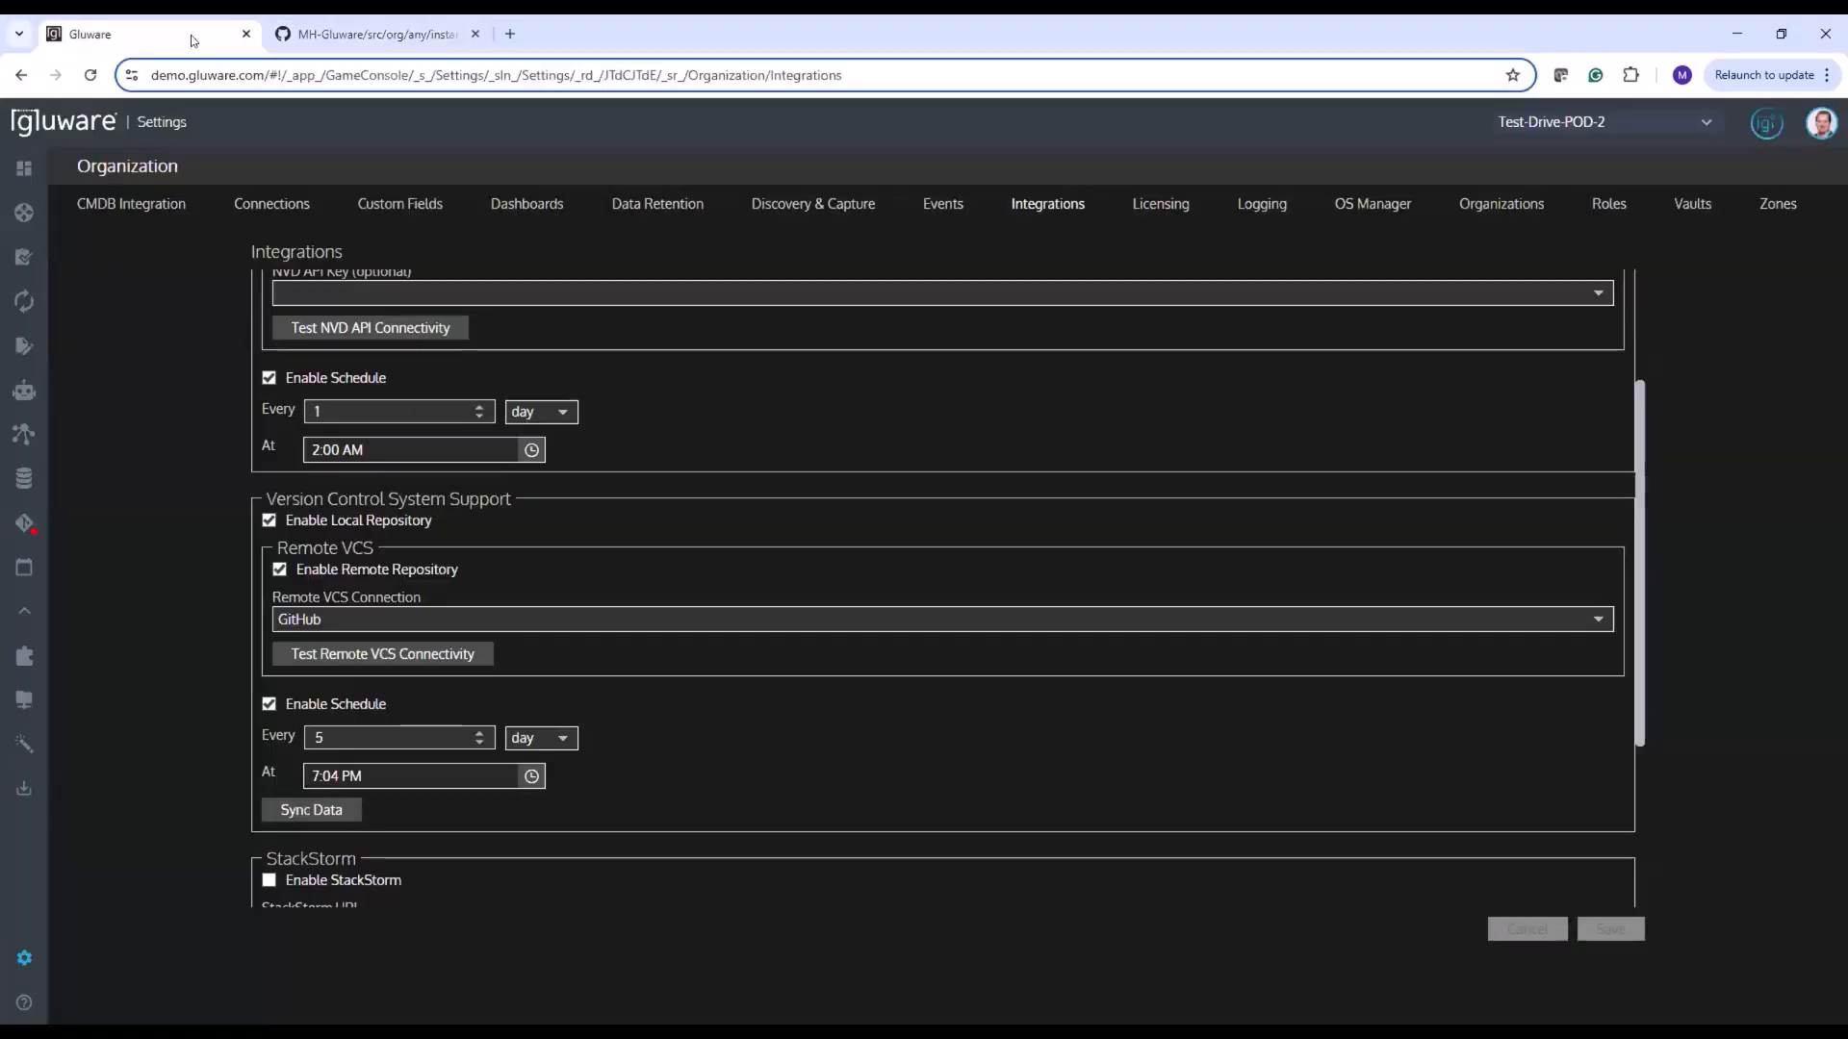
mouse_move(31, 322)
mouse_move(132, 270)
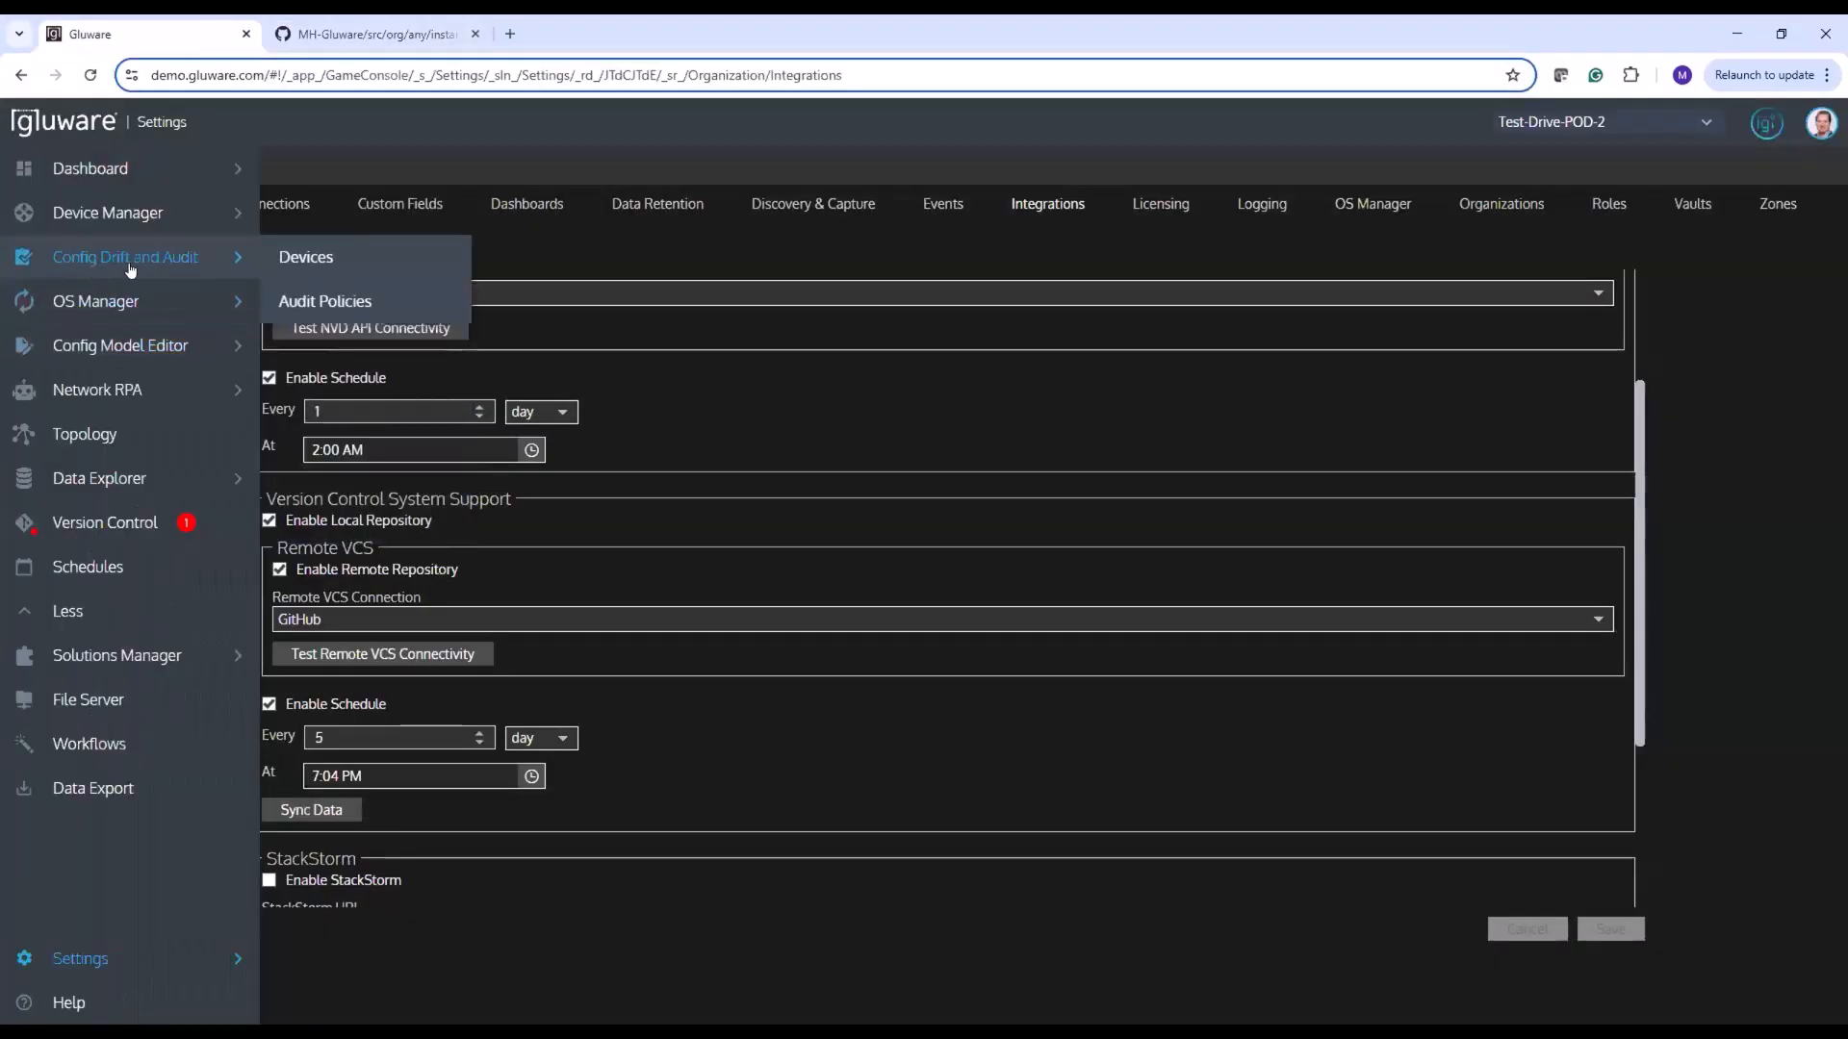
click(294, 302)
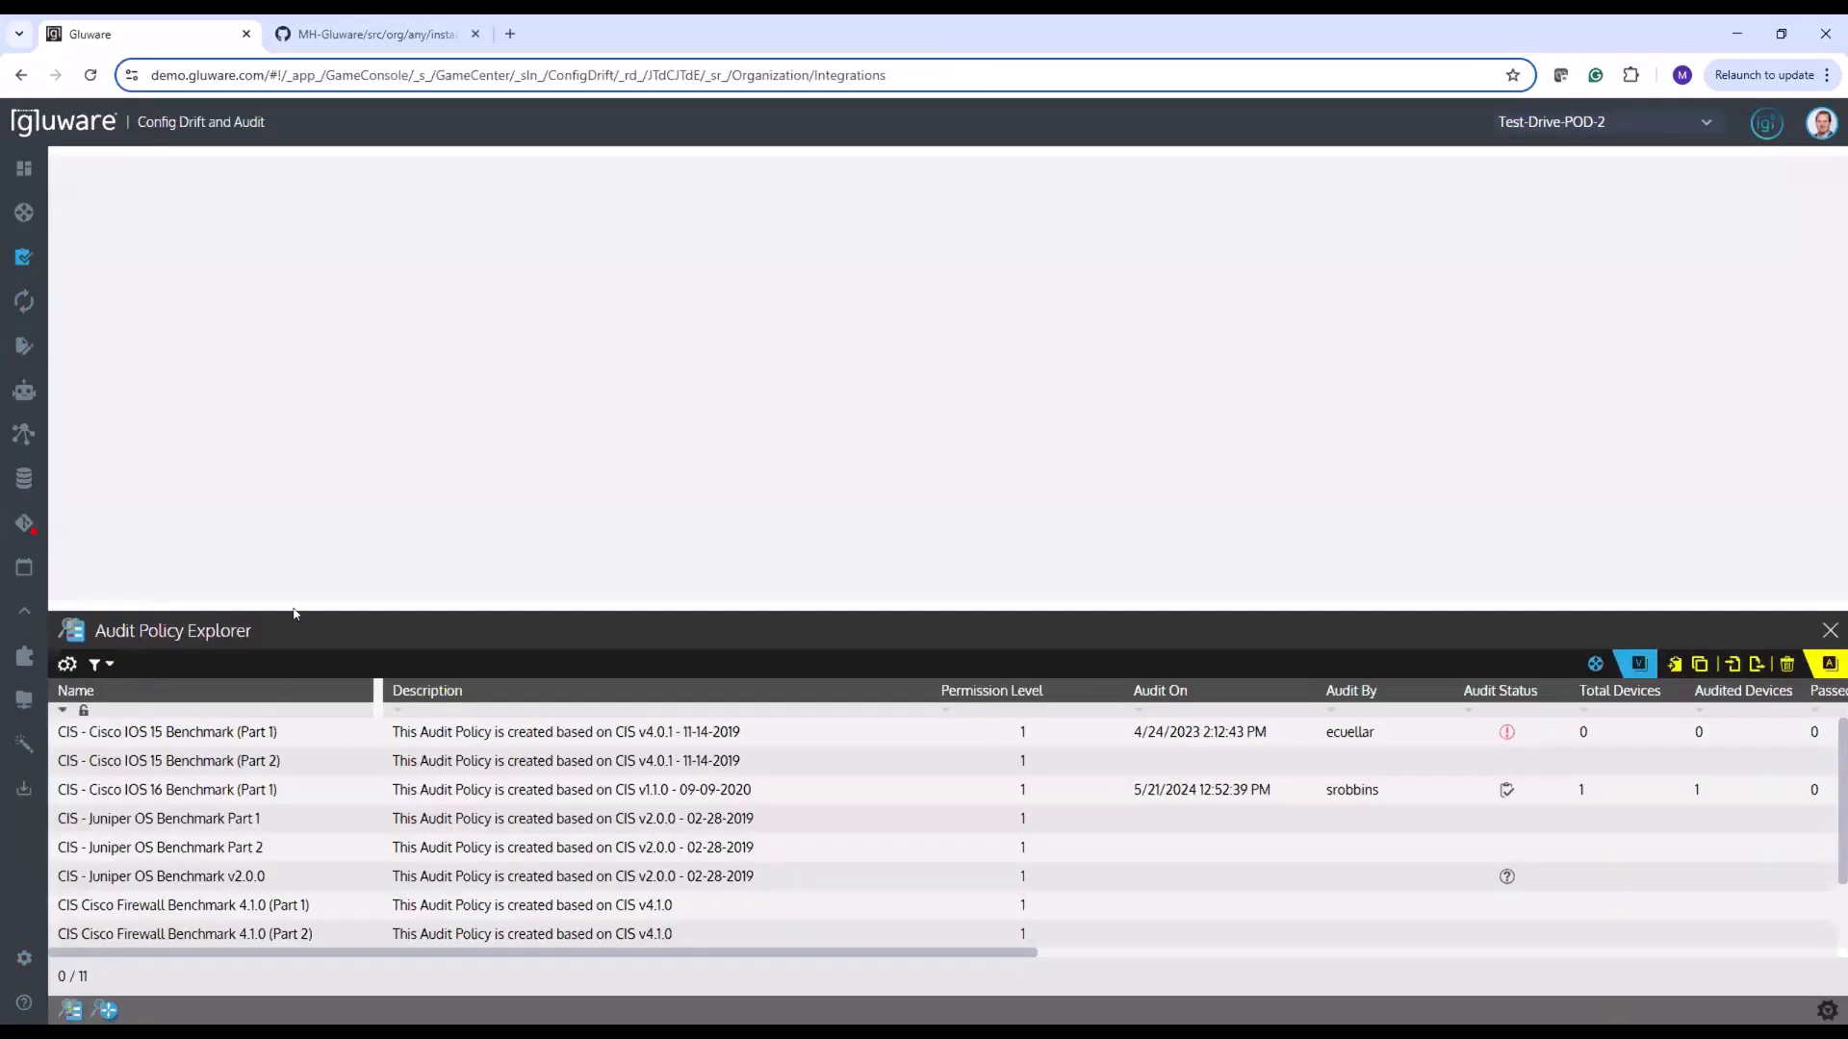
drag(289, 614, 309, 488)
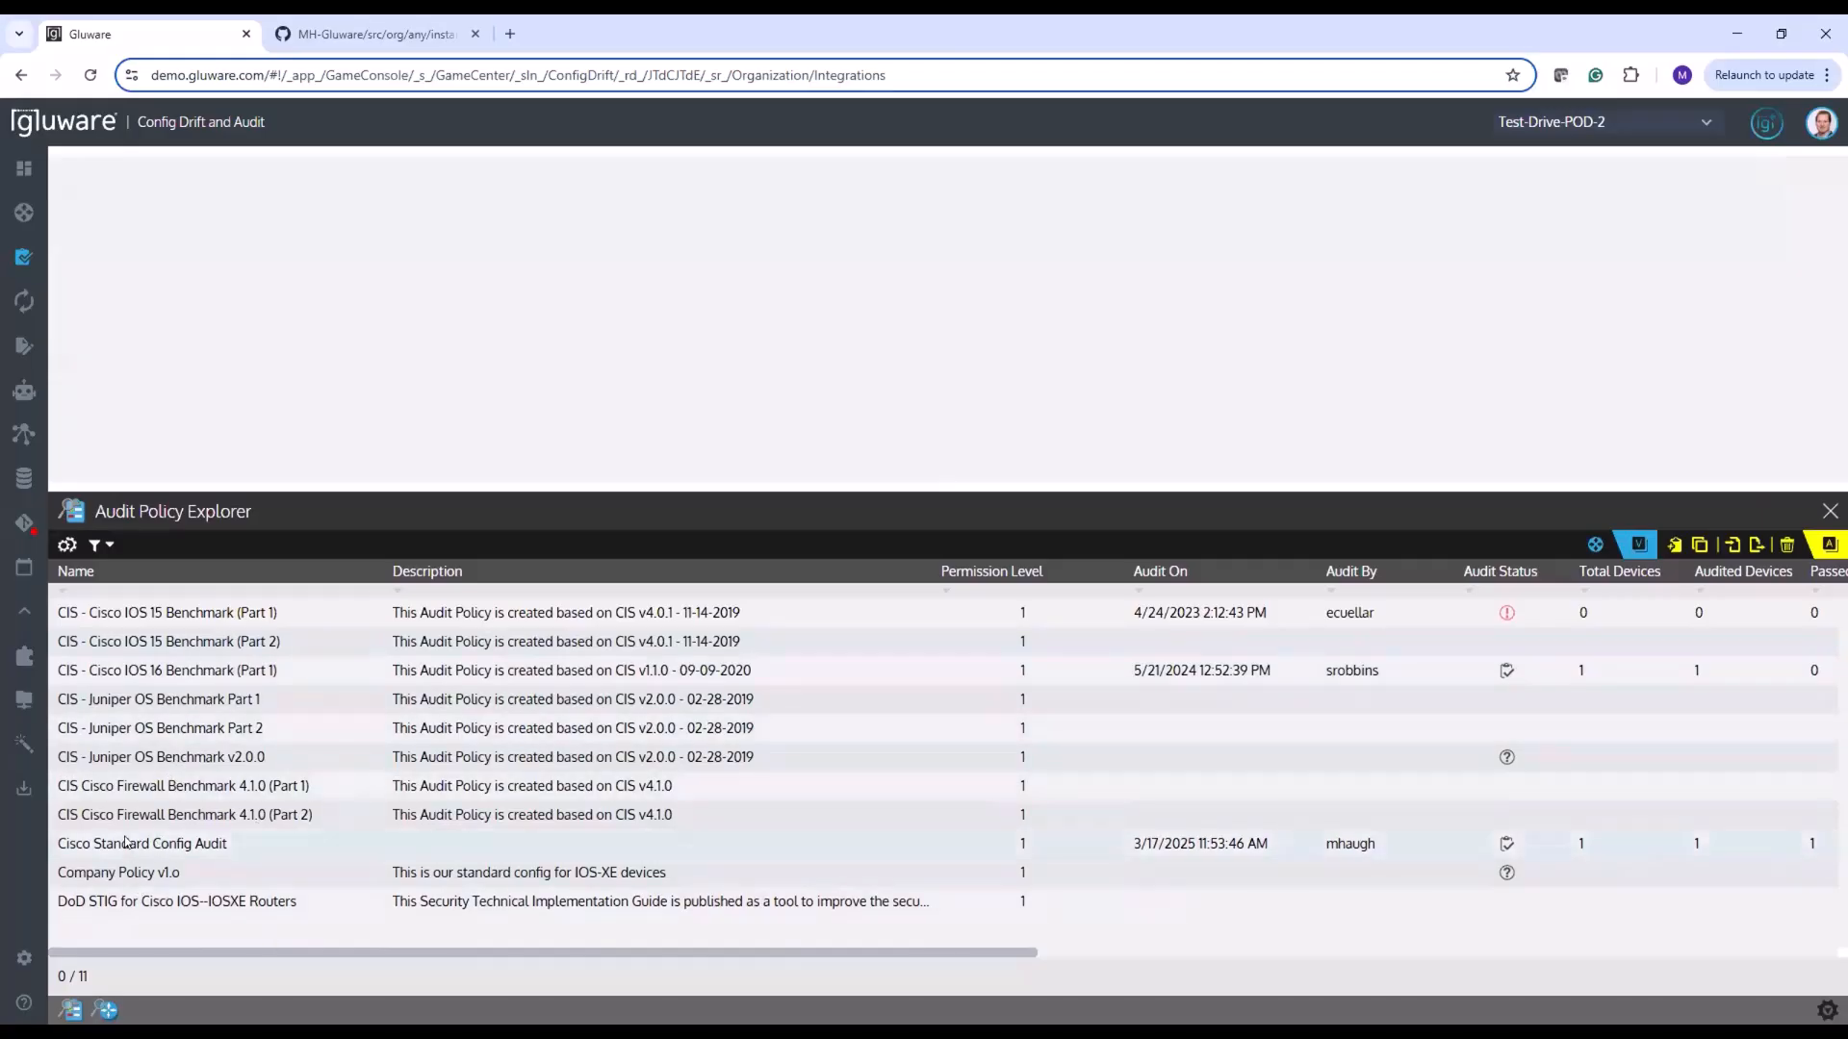
double_click(126, 843)
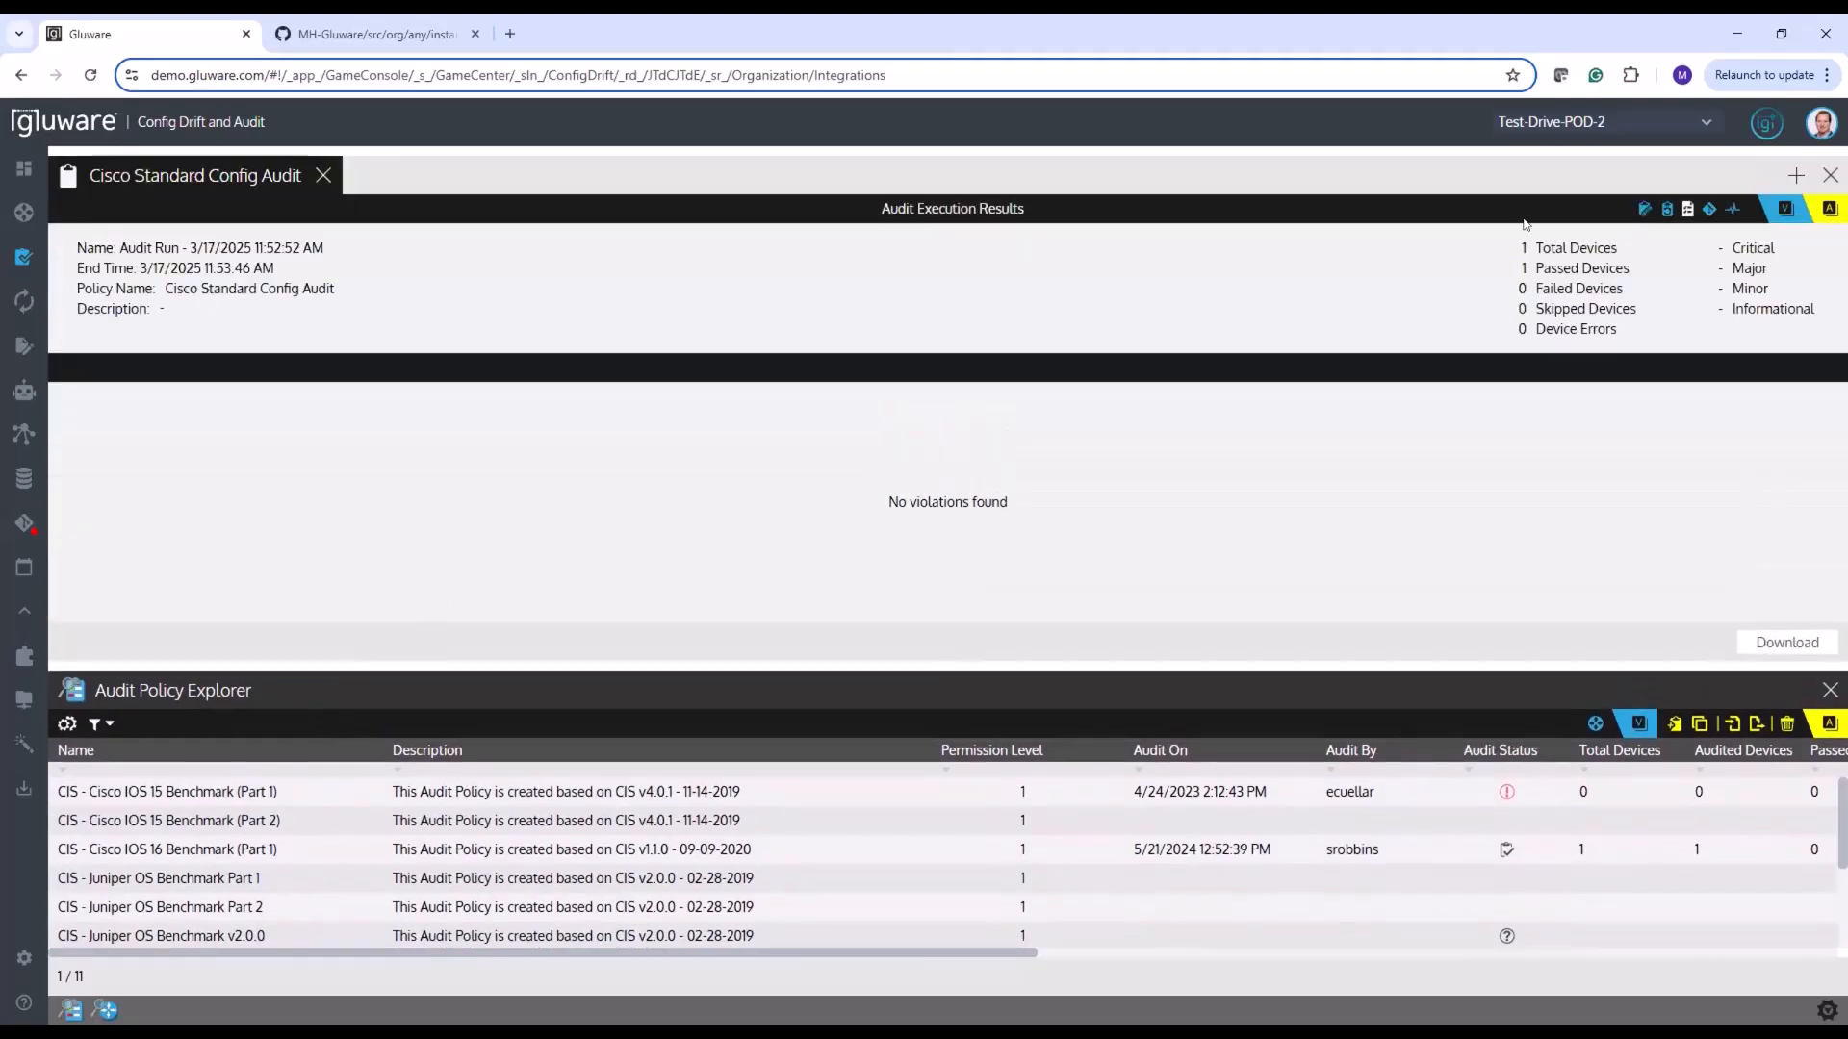
click(1639, 210)
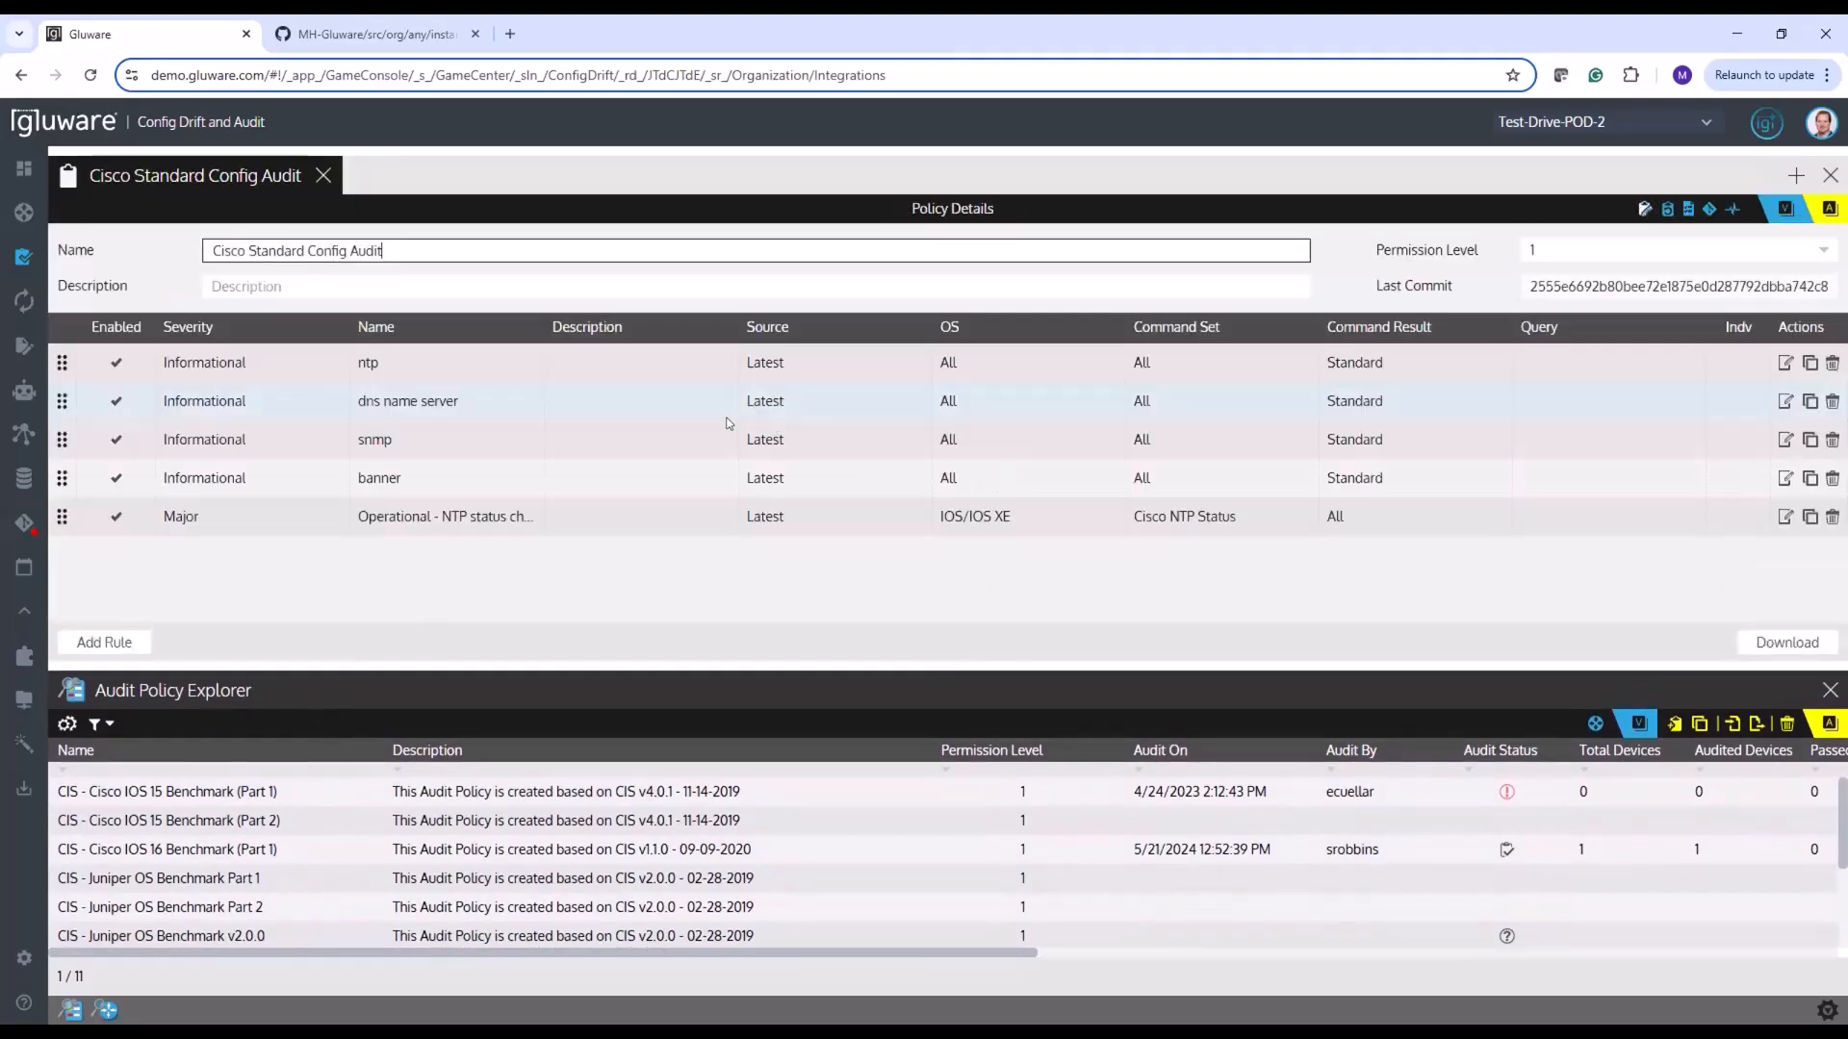
Switch to GitHub and examine the rules in Cisco Standard Config Audit.json in the ConfigAuditPolicy folder
click(344, 35)
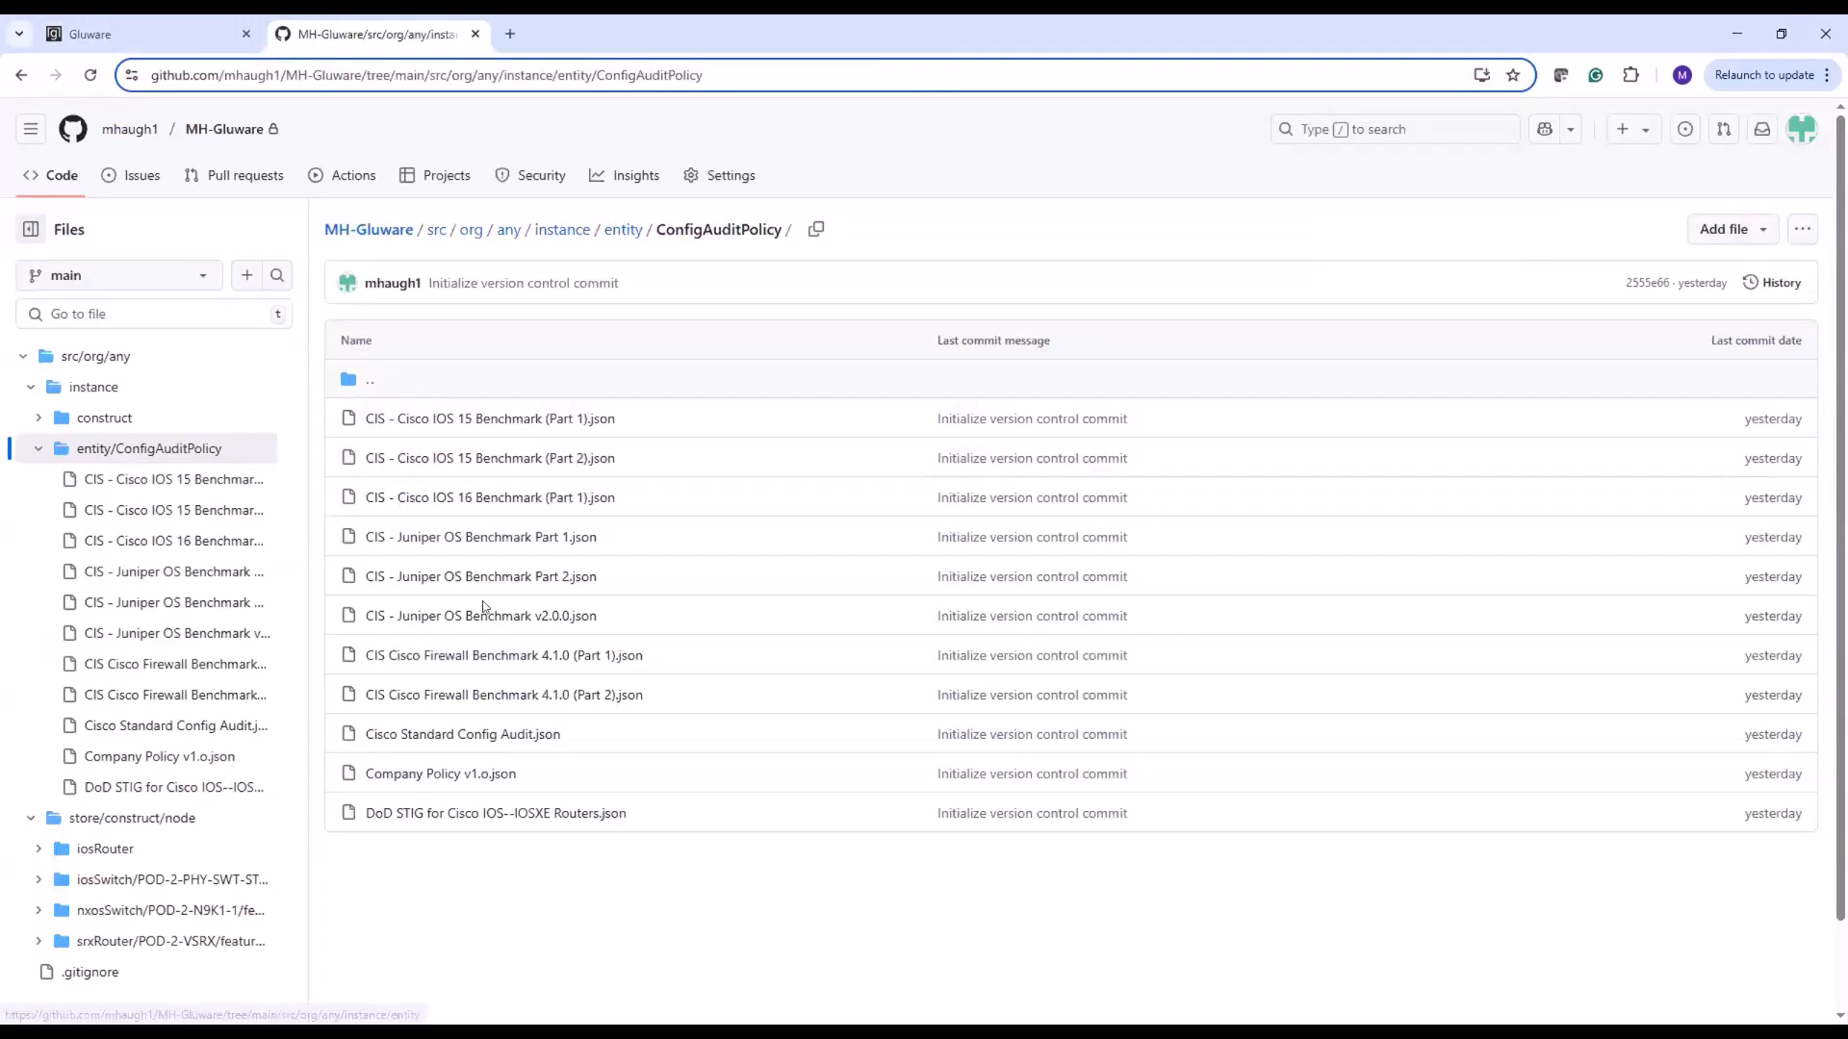
click(439, 734)
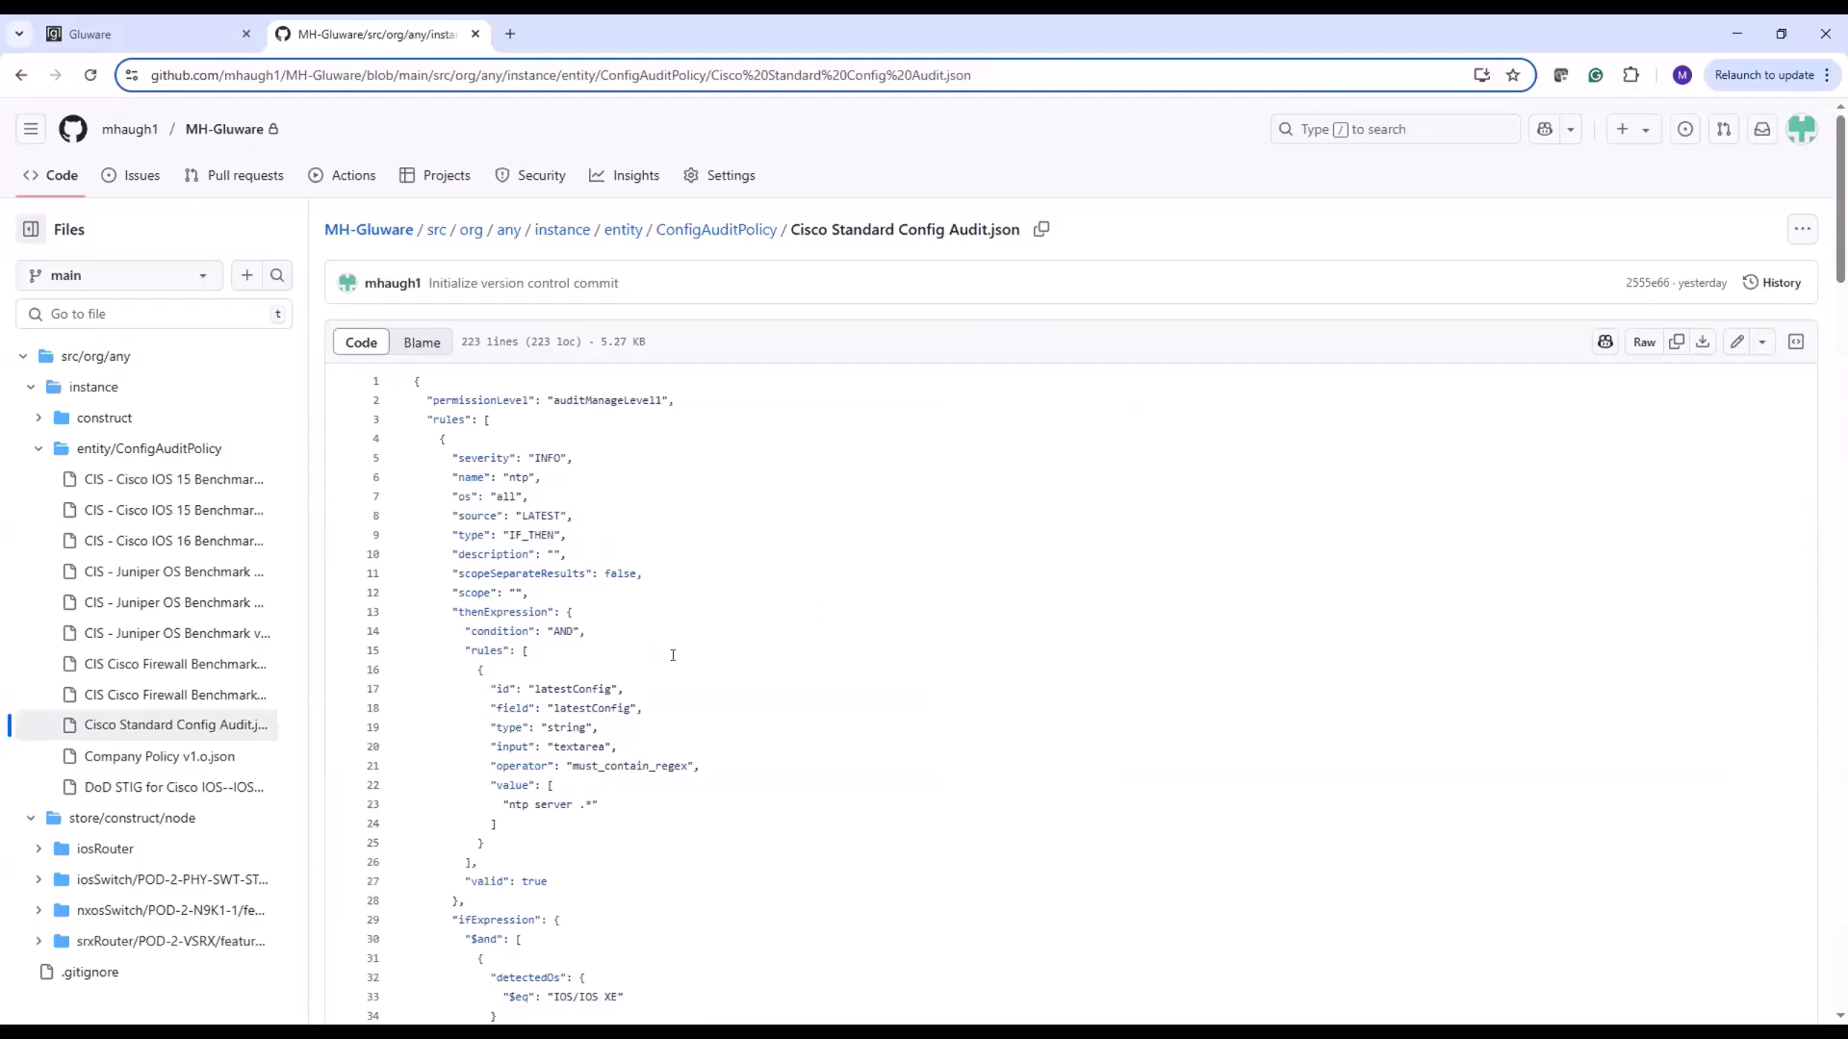
scroll(689, 653, down, 8)
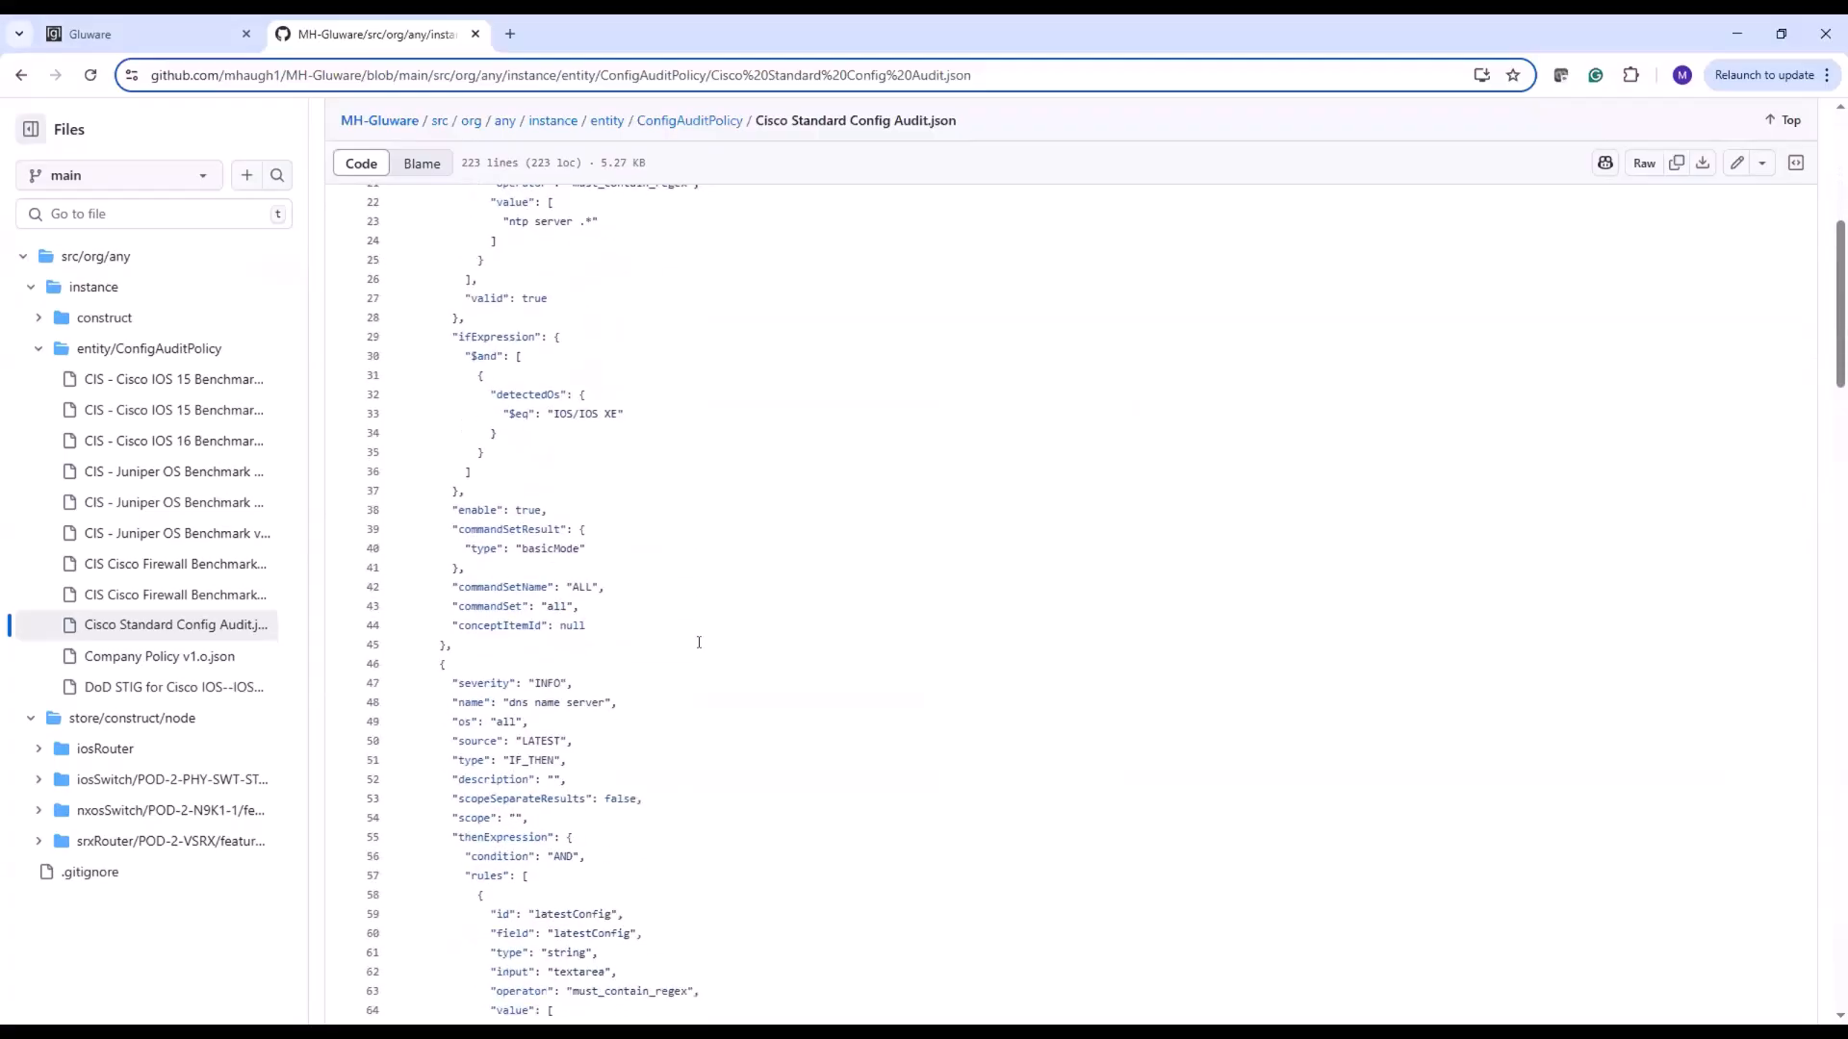
scroll(699, 642, down, 15)
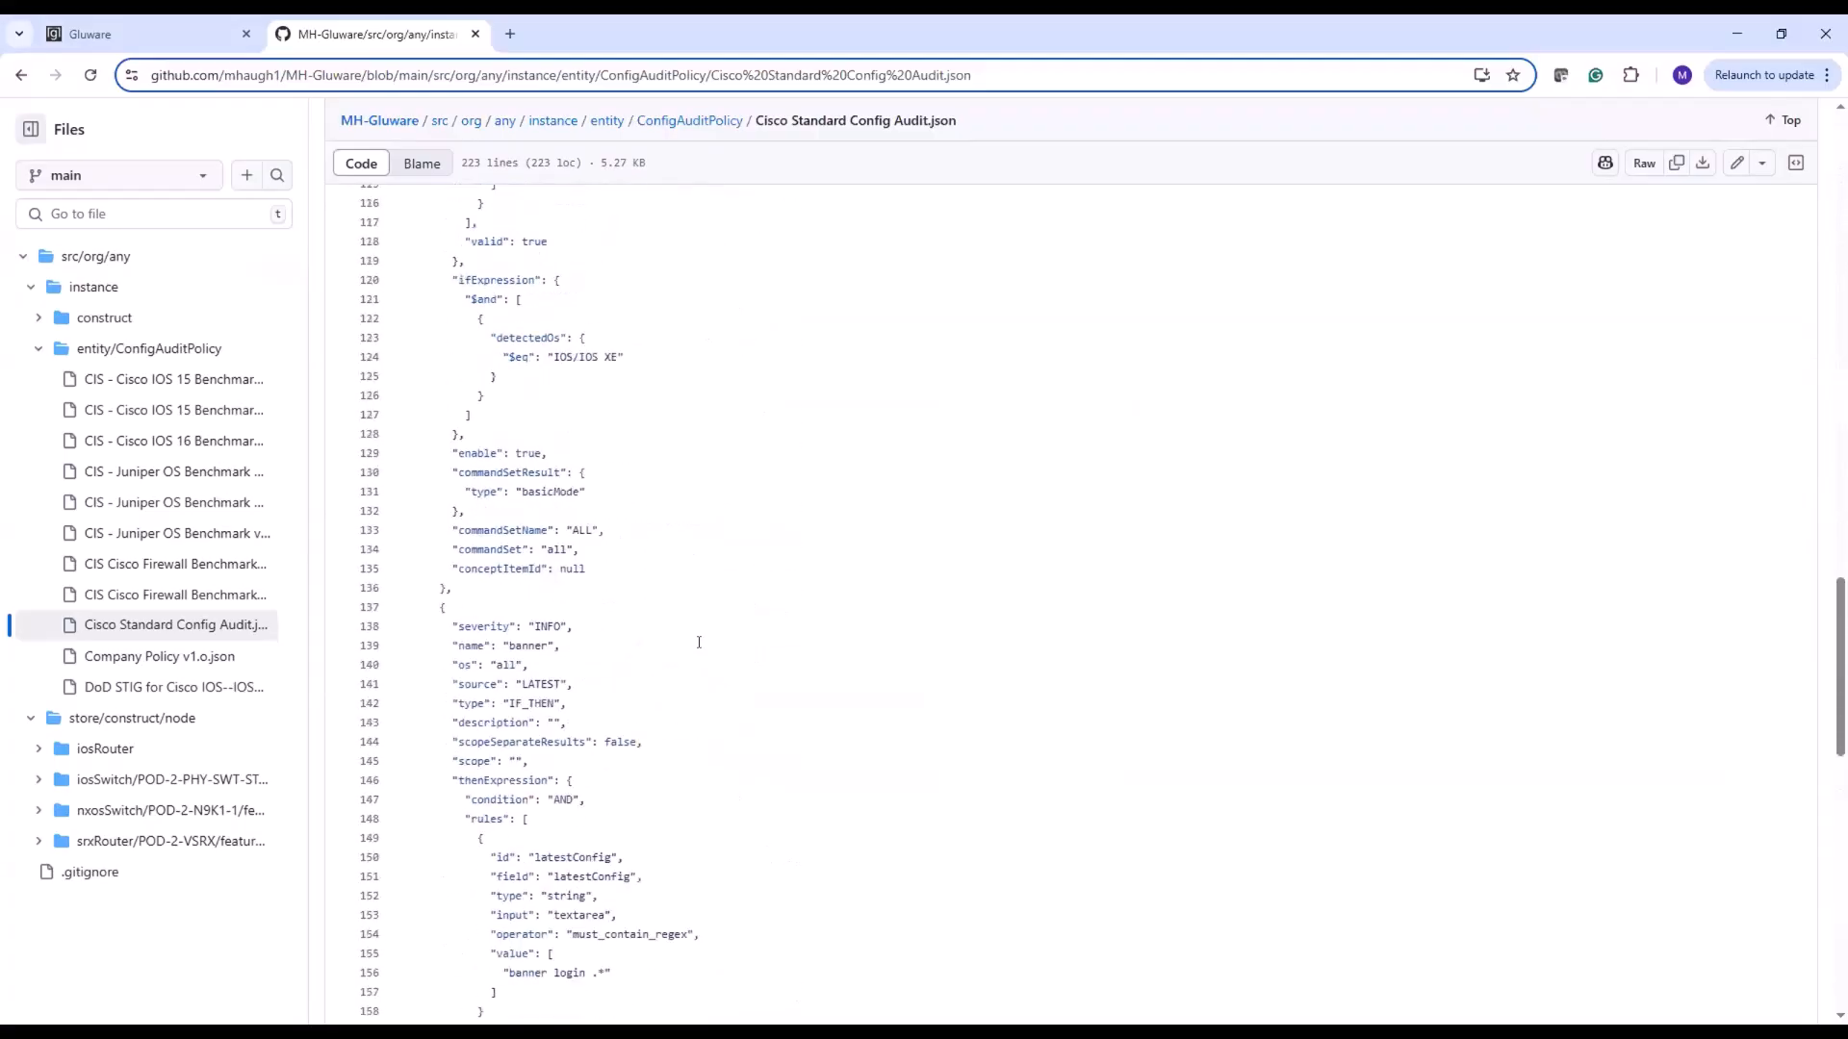
scroll(699, 642, up, 20)
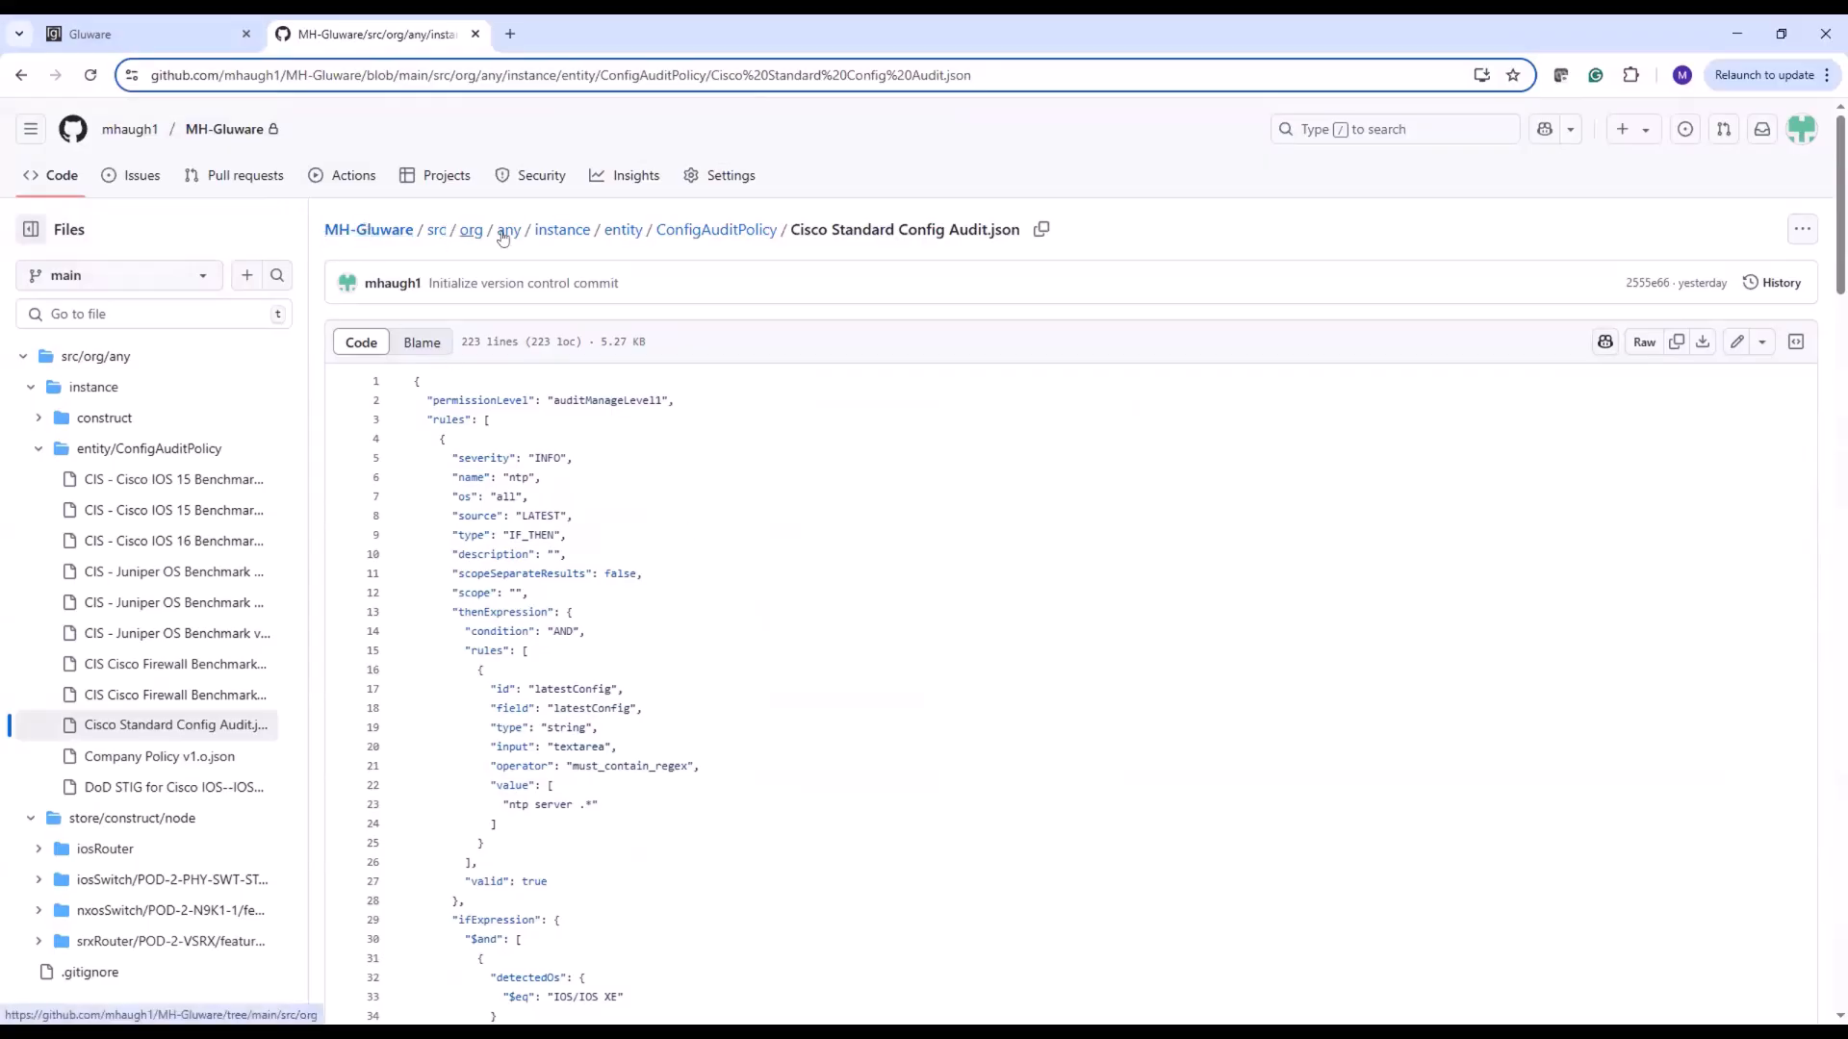
Browse the repository's instance/construct/feature/ntp folder and examine the contents of Example_ios_ntp.json
click(554, 236)
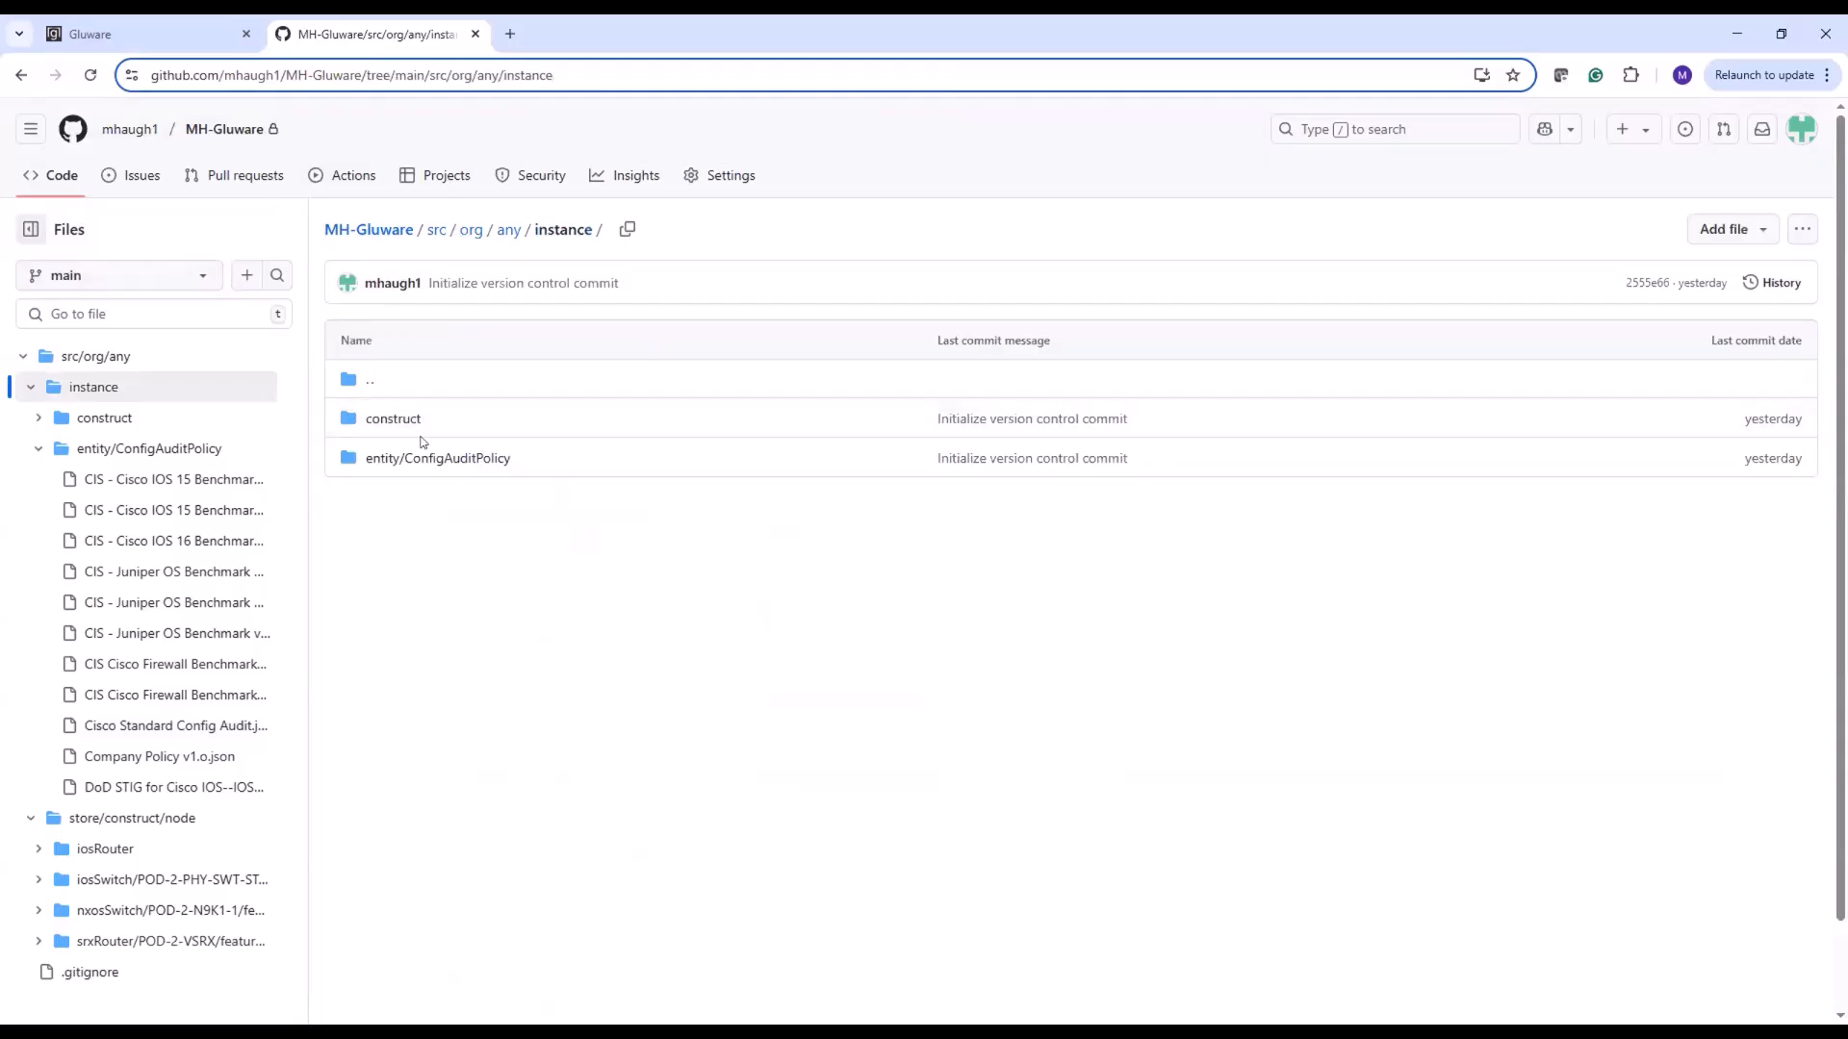
click(405, 421)
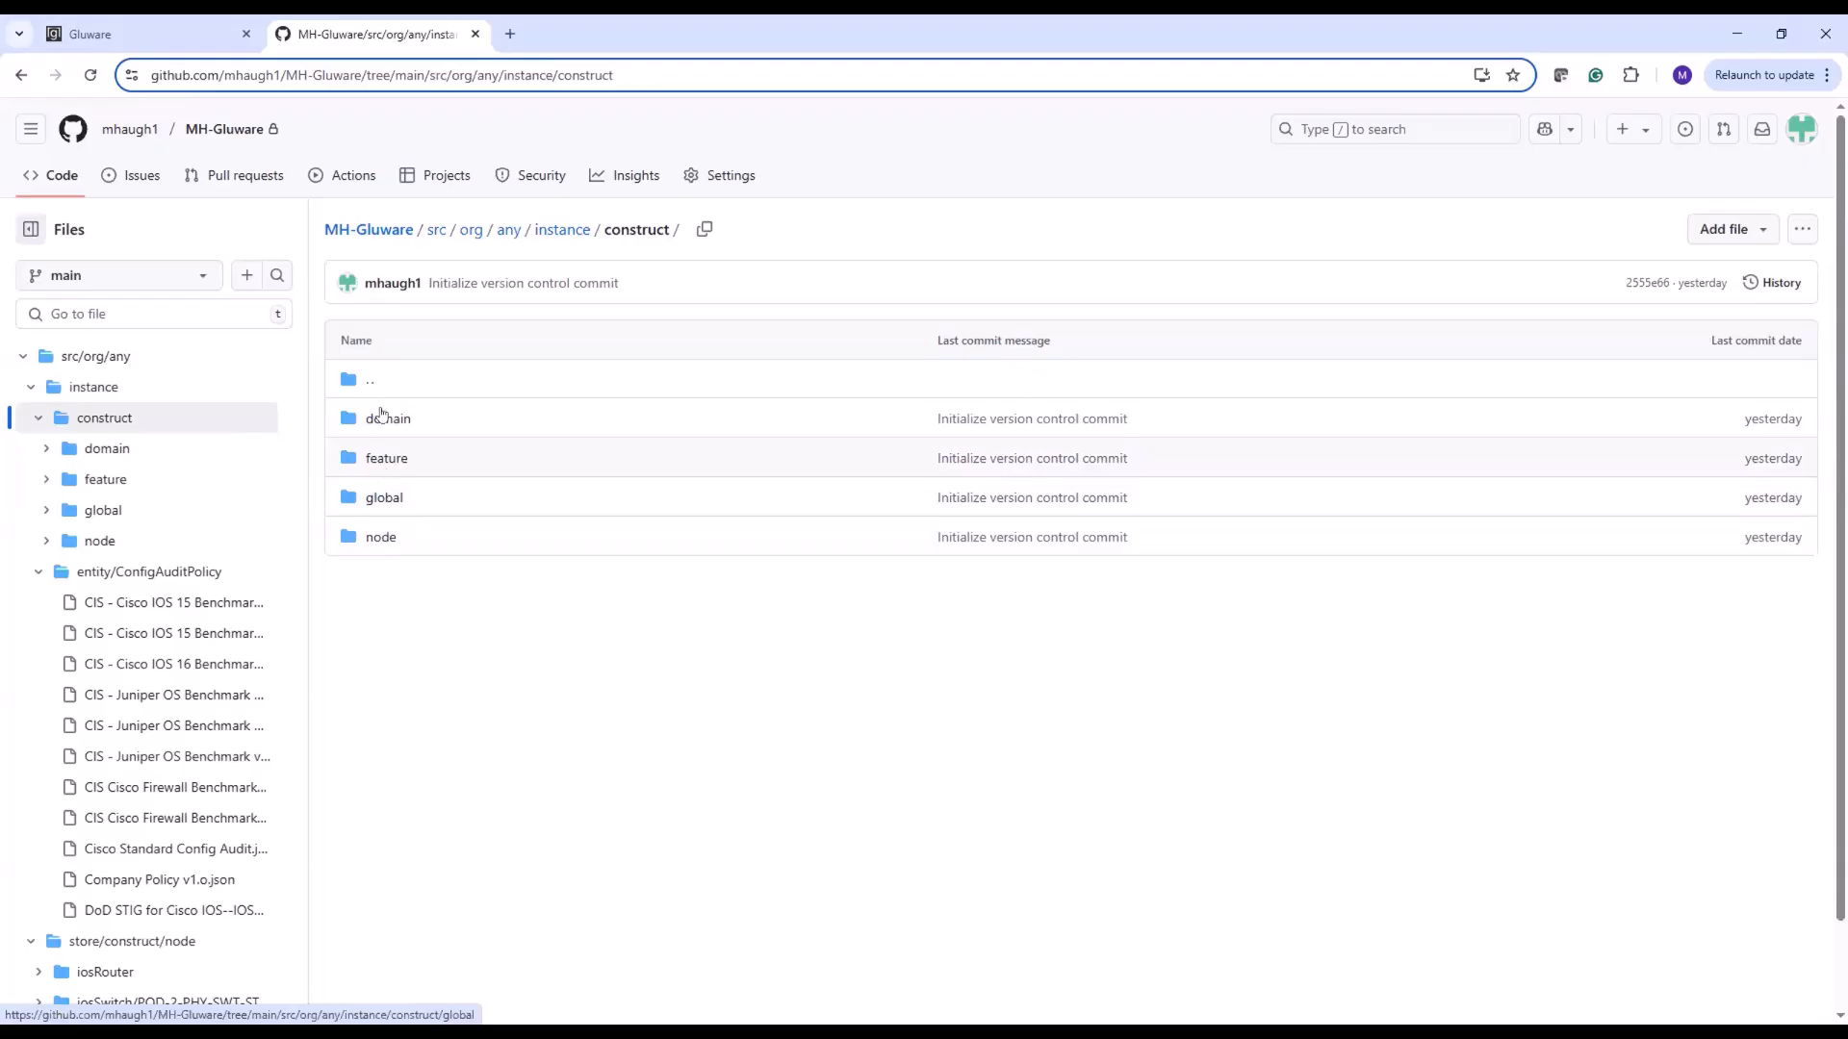
click(383, 458)
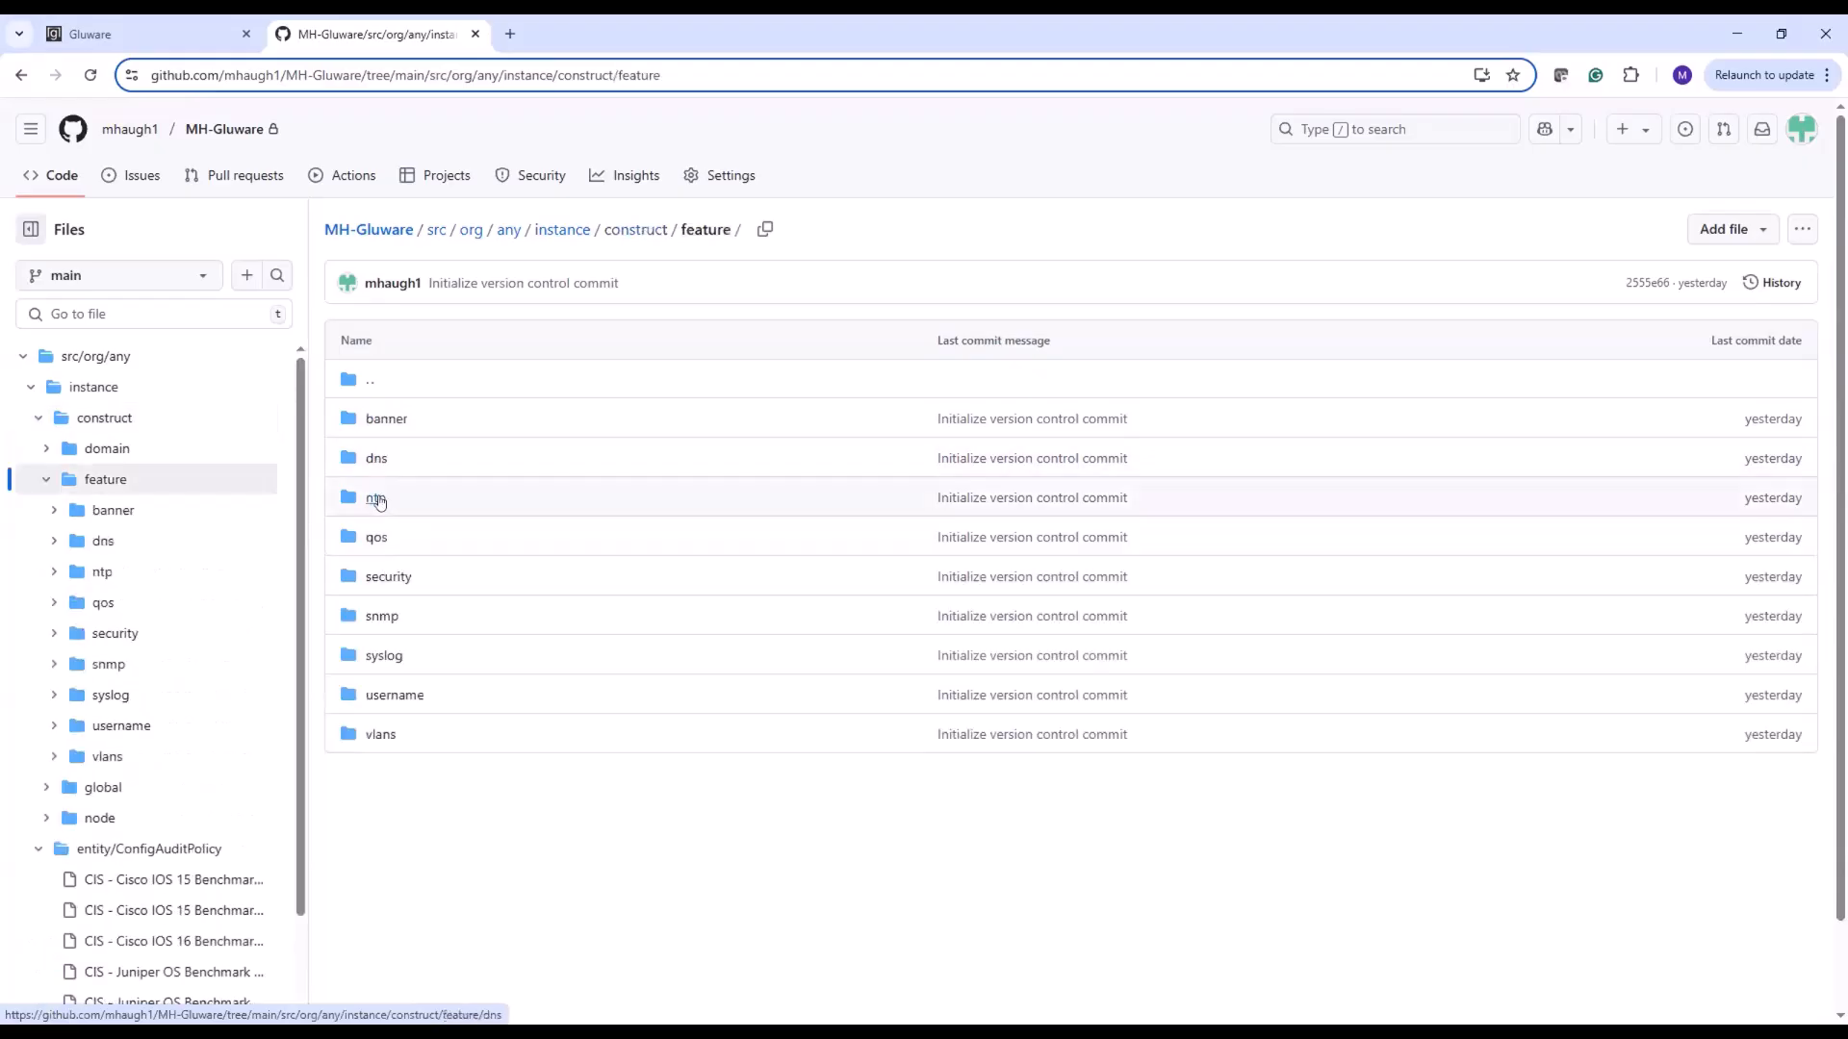
click(377, 498)
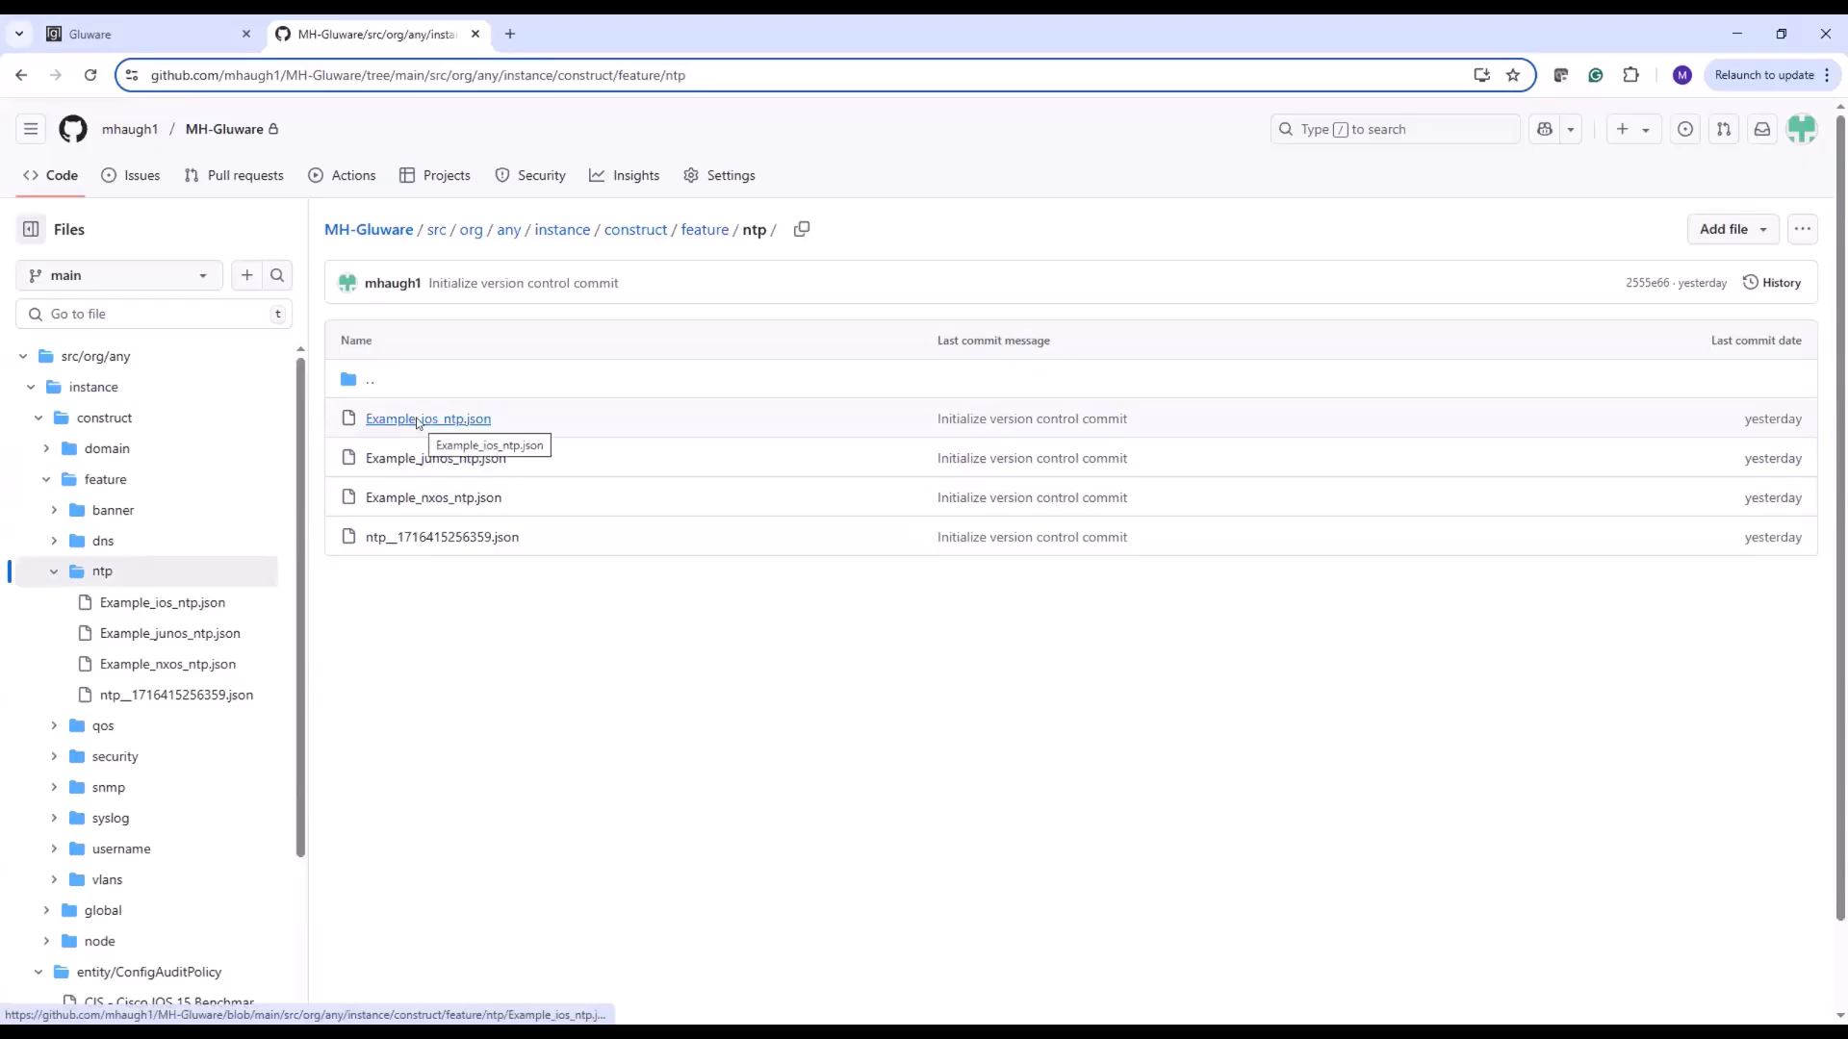
click(412, 420)
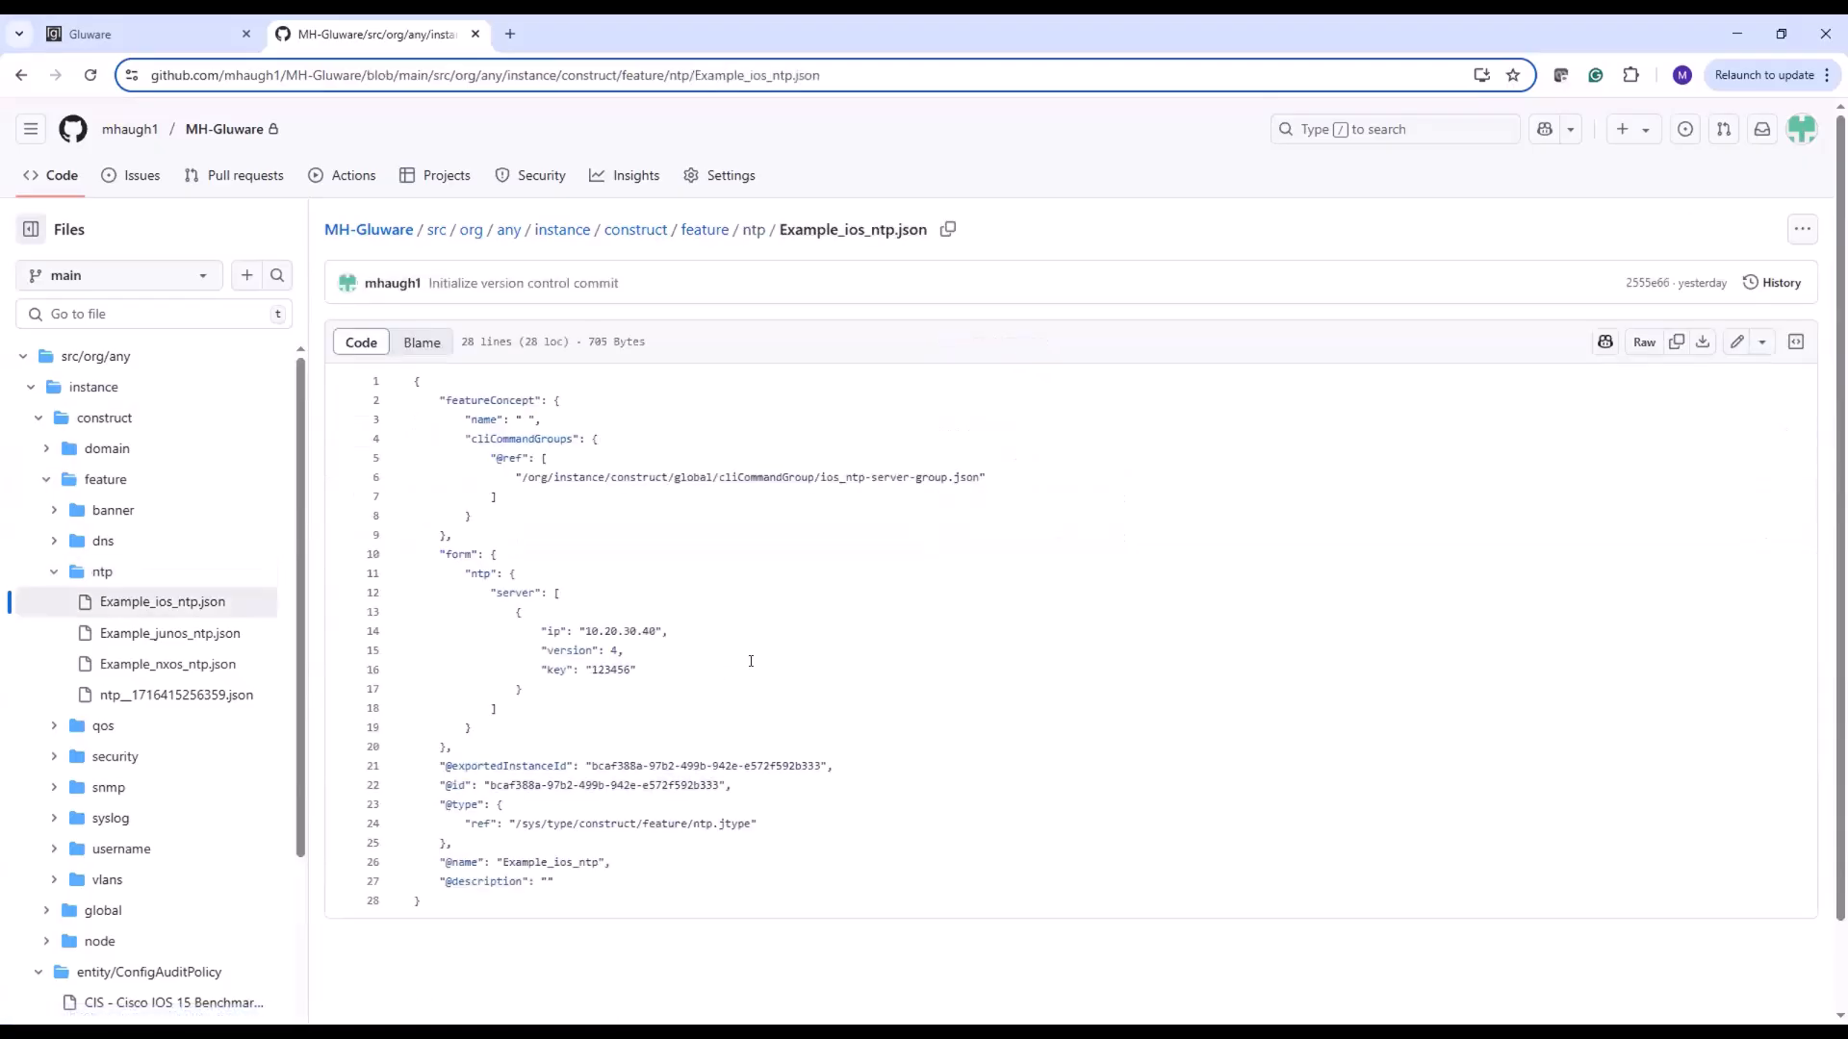
scroll(736, 621, down, 1)
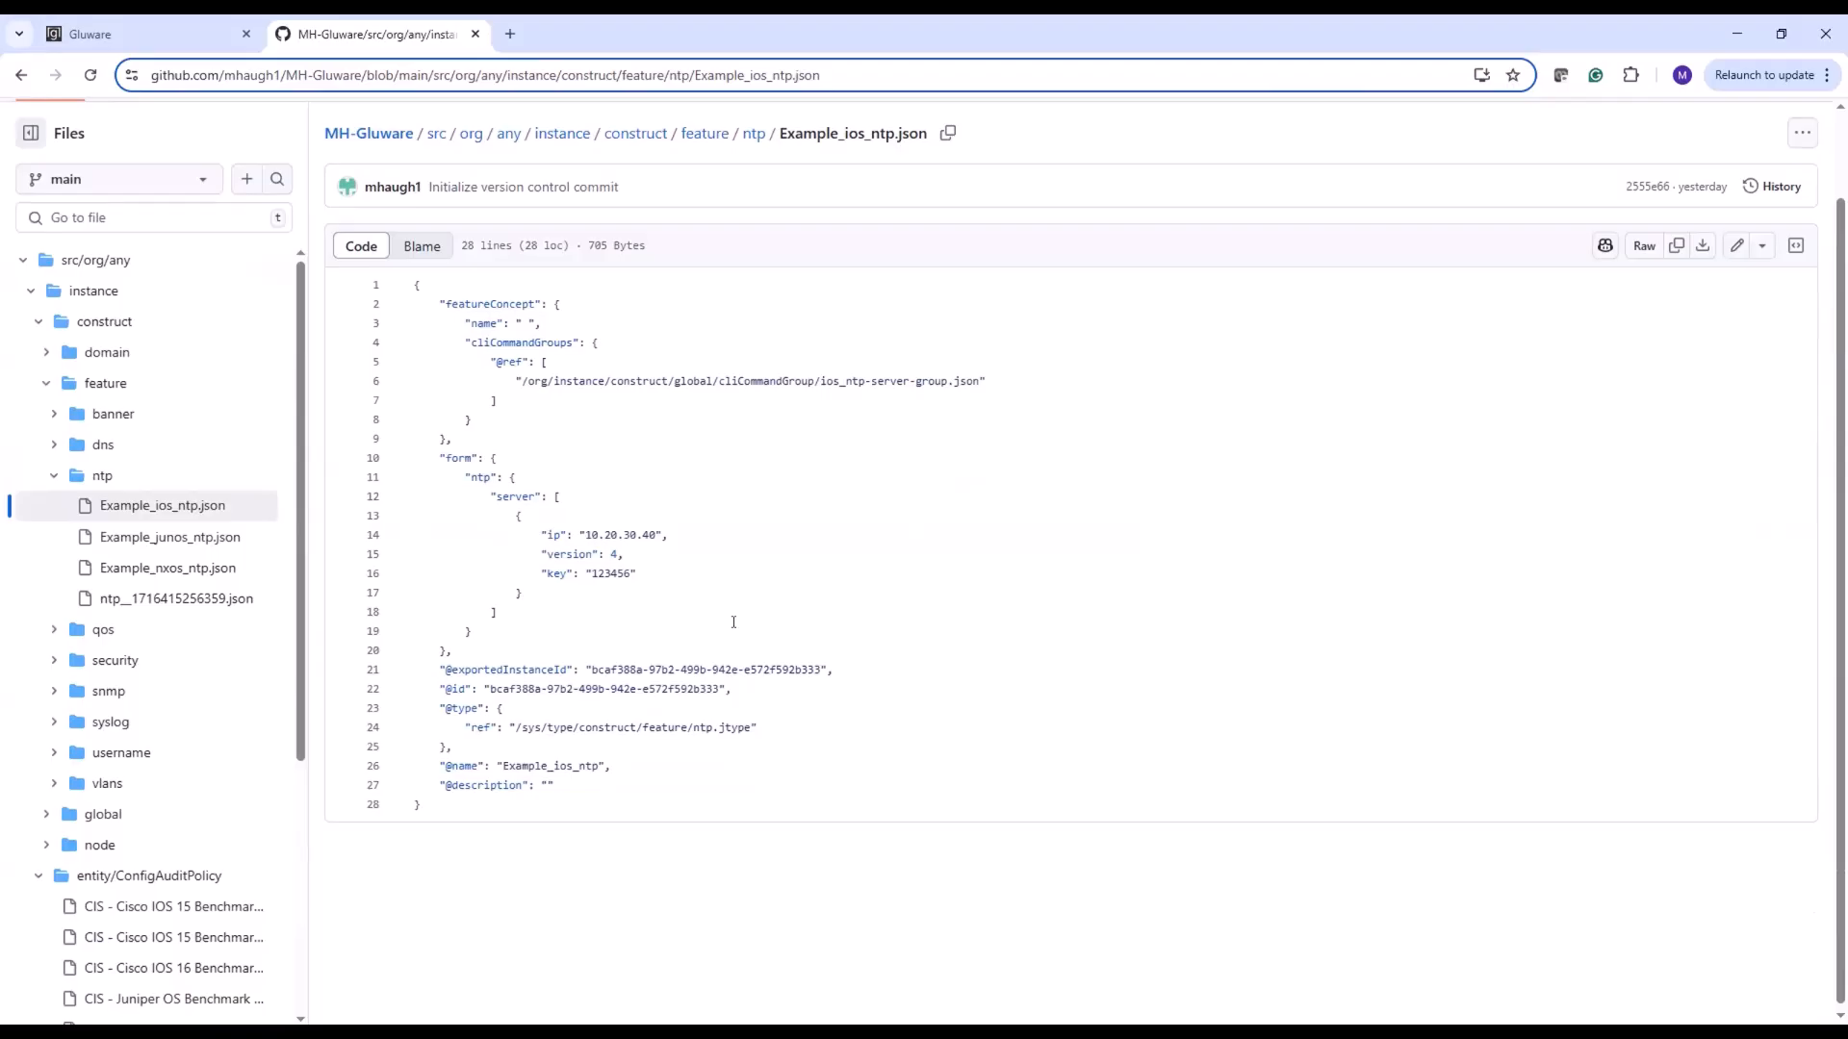
click(186, 36)
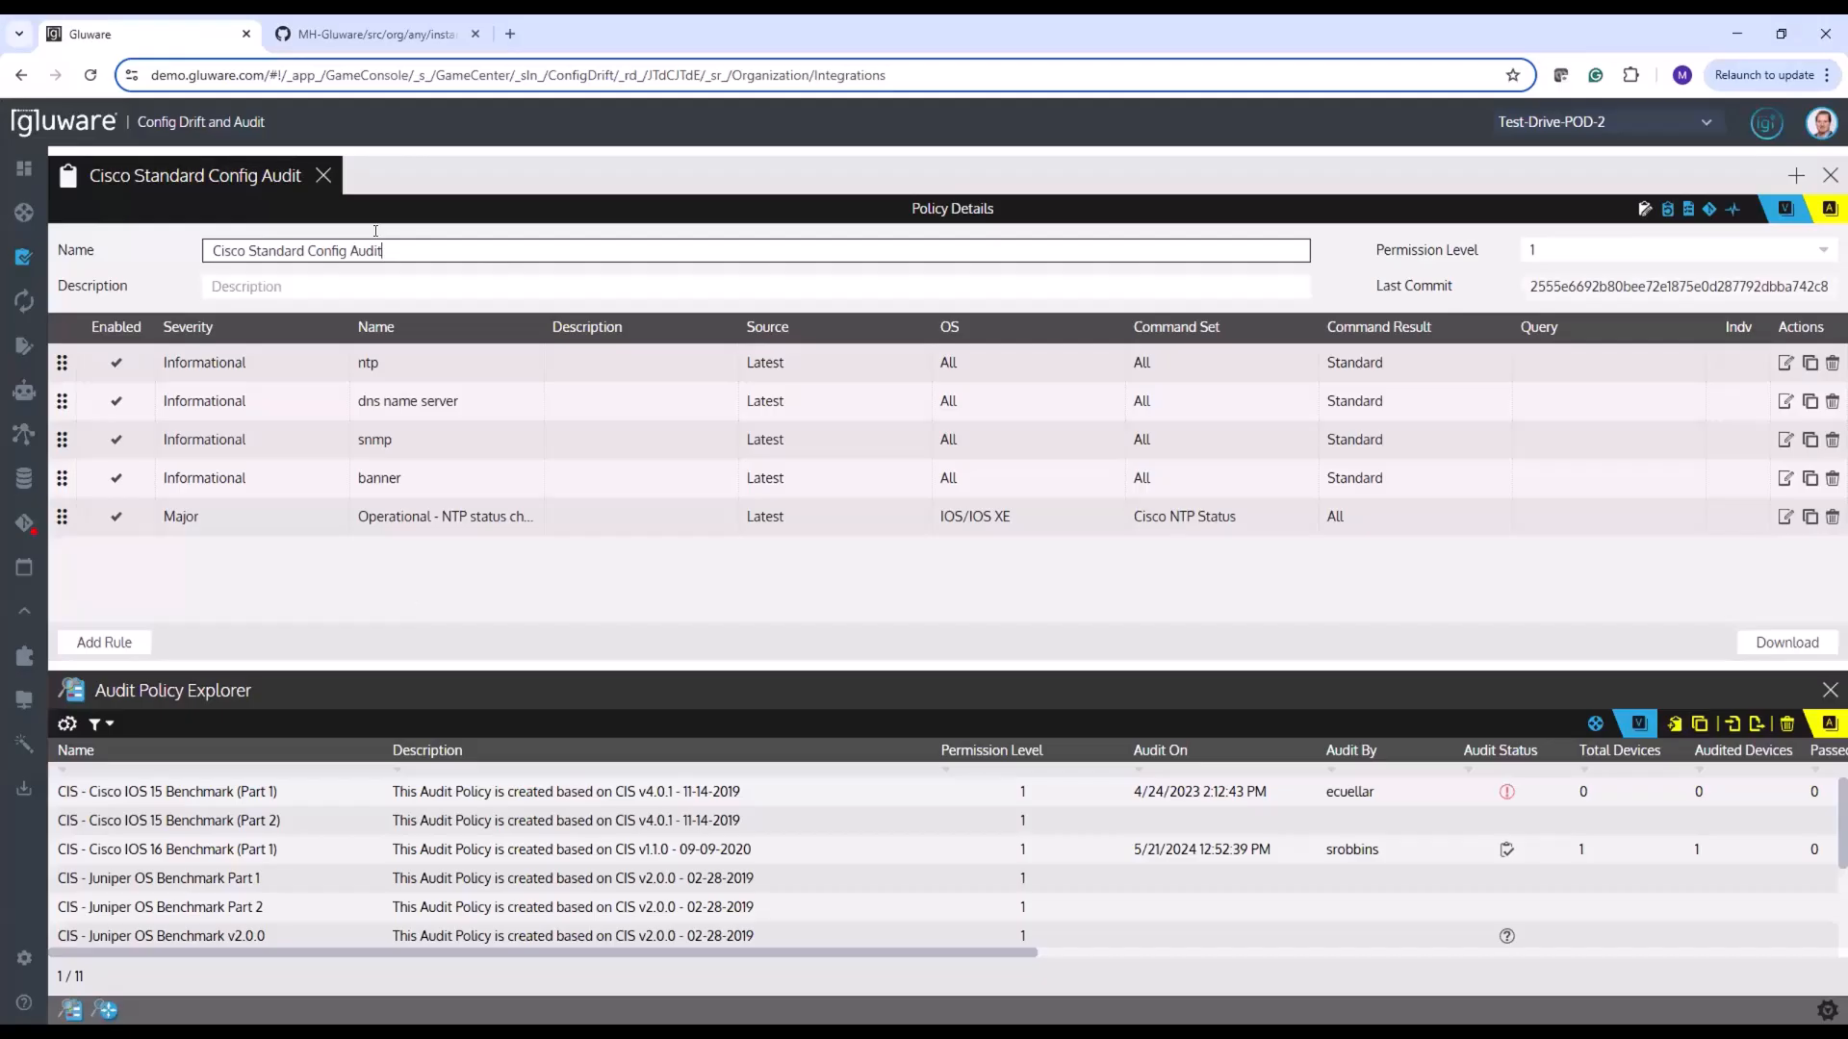
click(327, 36)
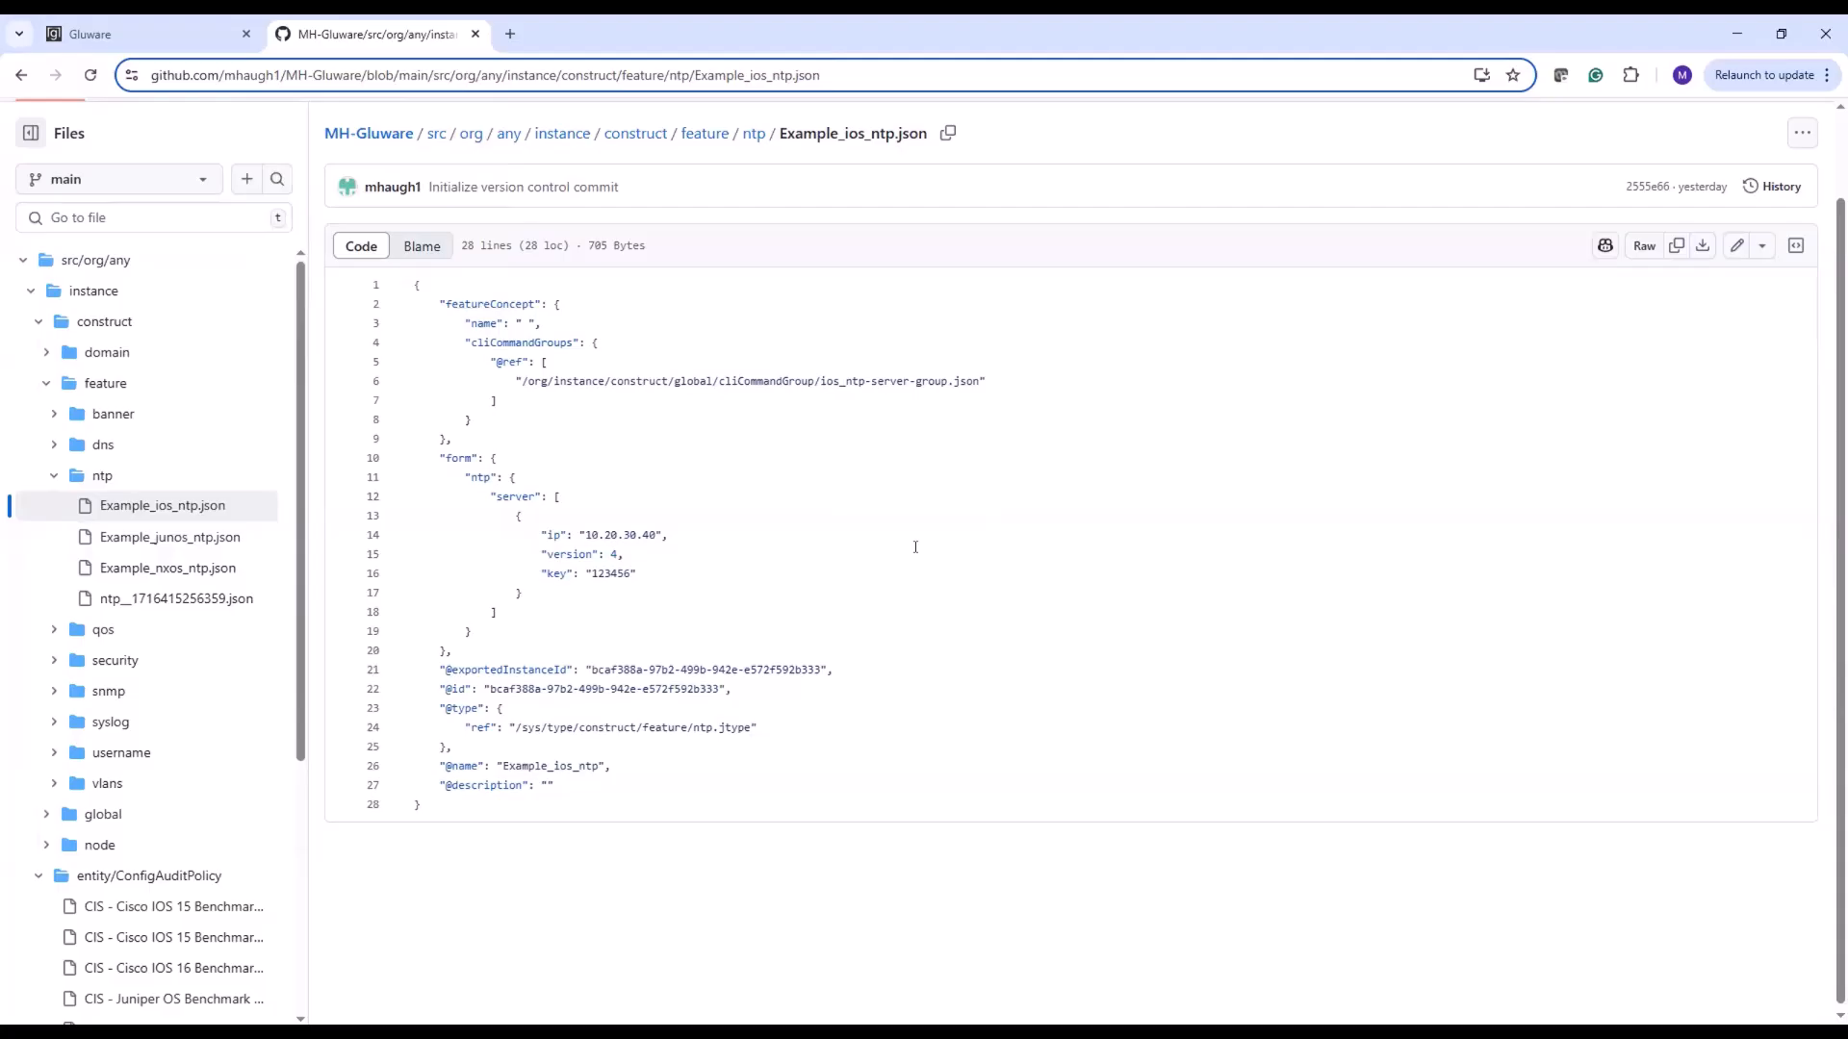
Return to Gluware, add "test" to the name of the Operational - NTP status check rule, and save the Cisco Standard Config Audit policy
click(181, 38)
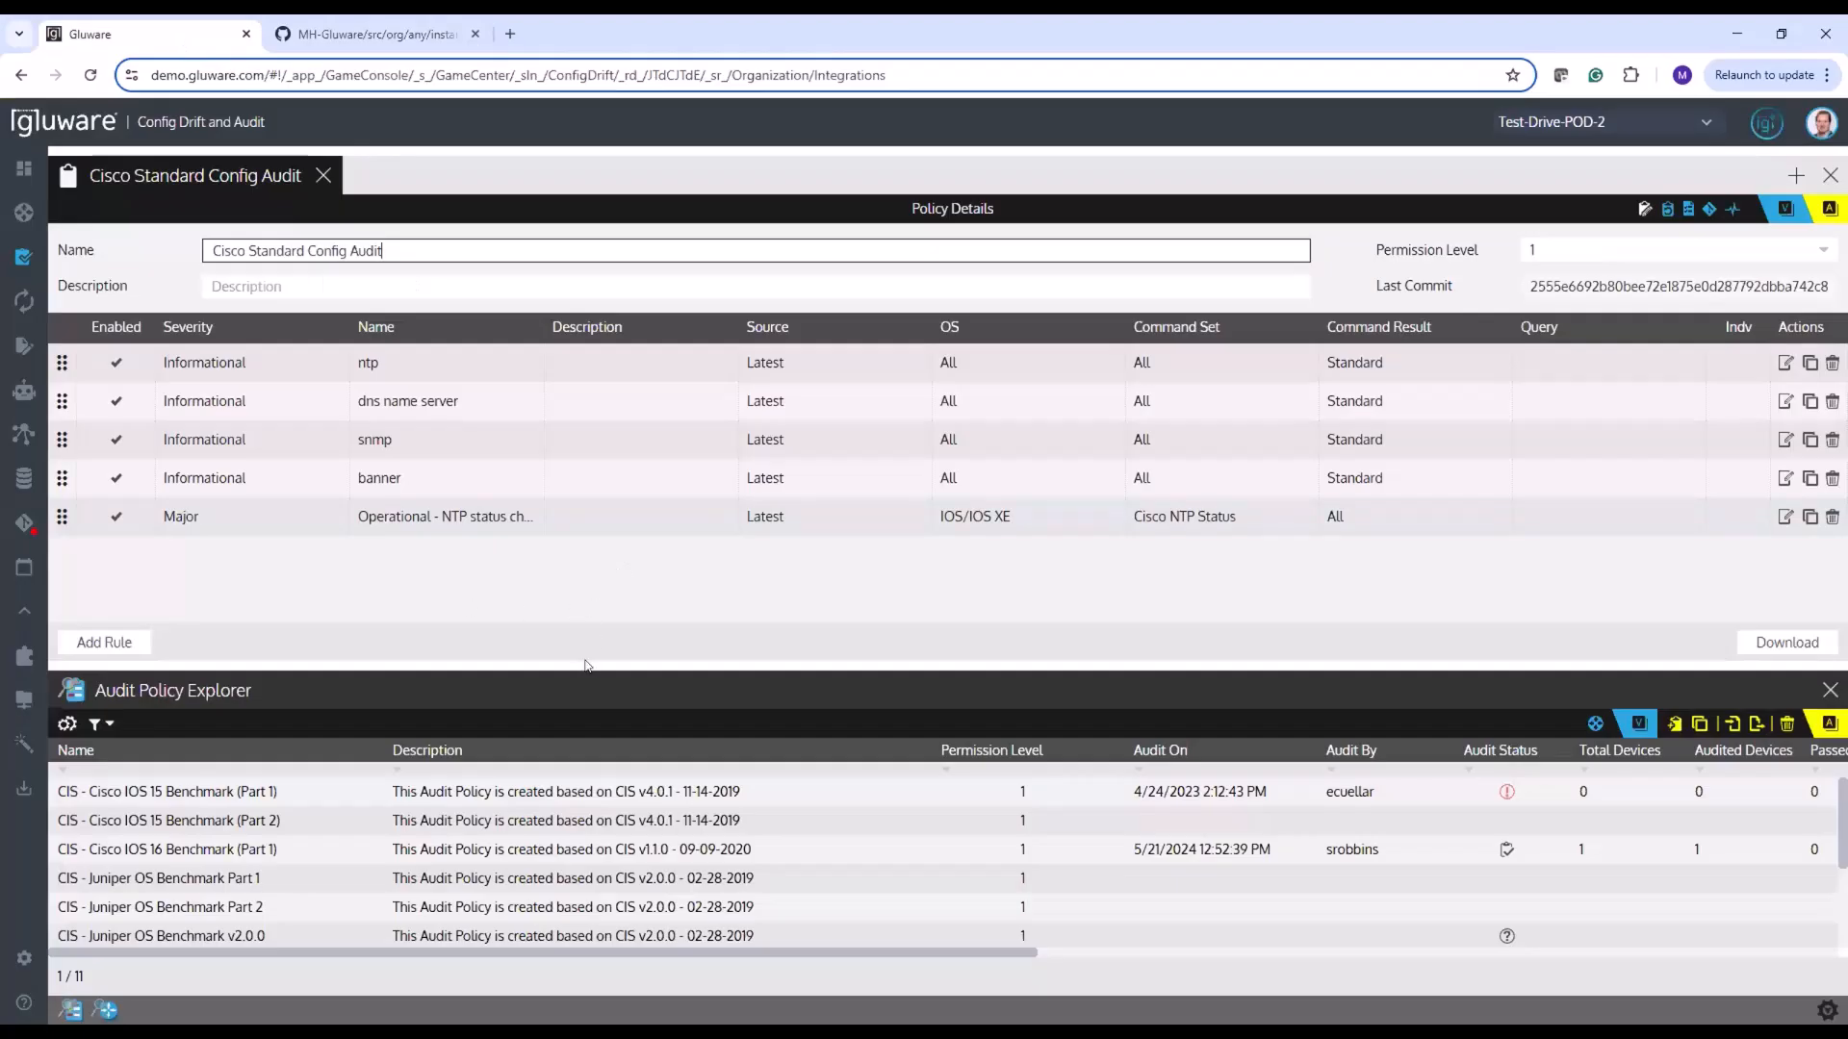
drag(582, 666, 576, 477)
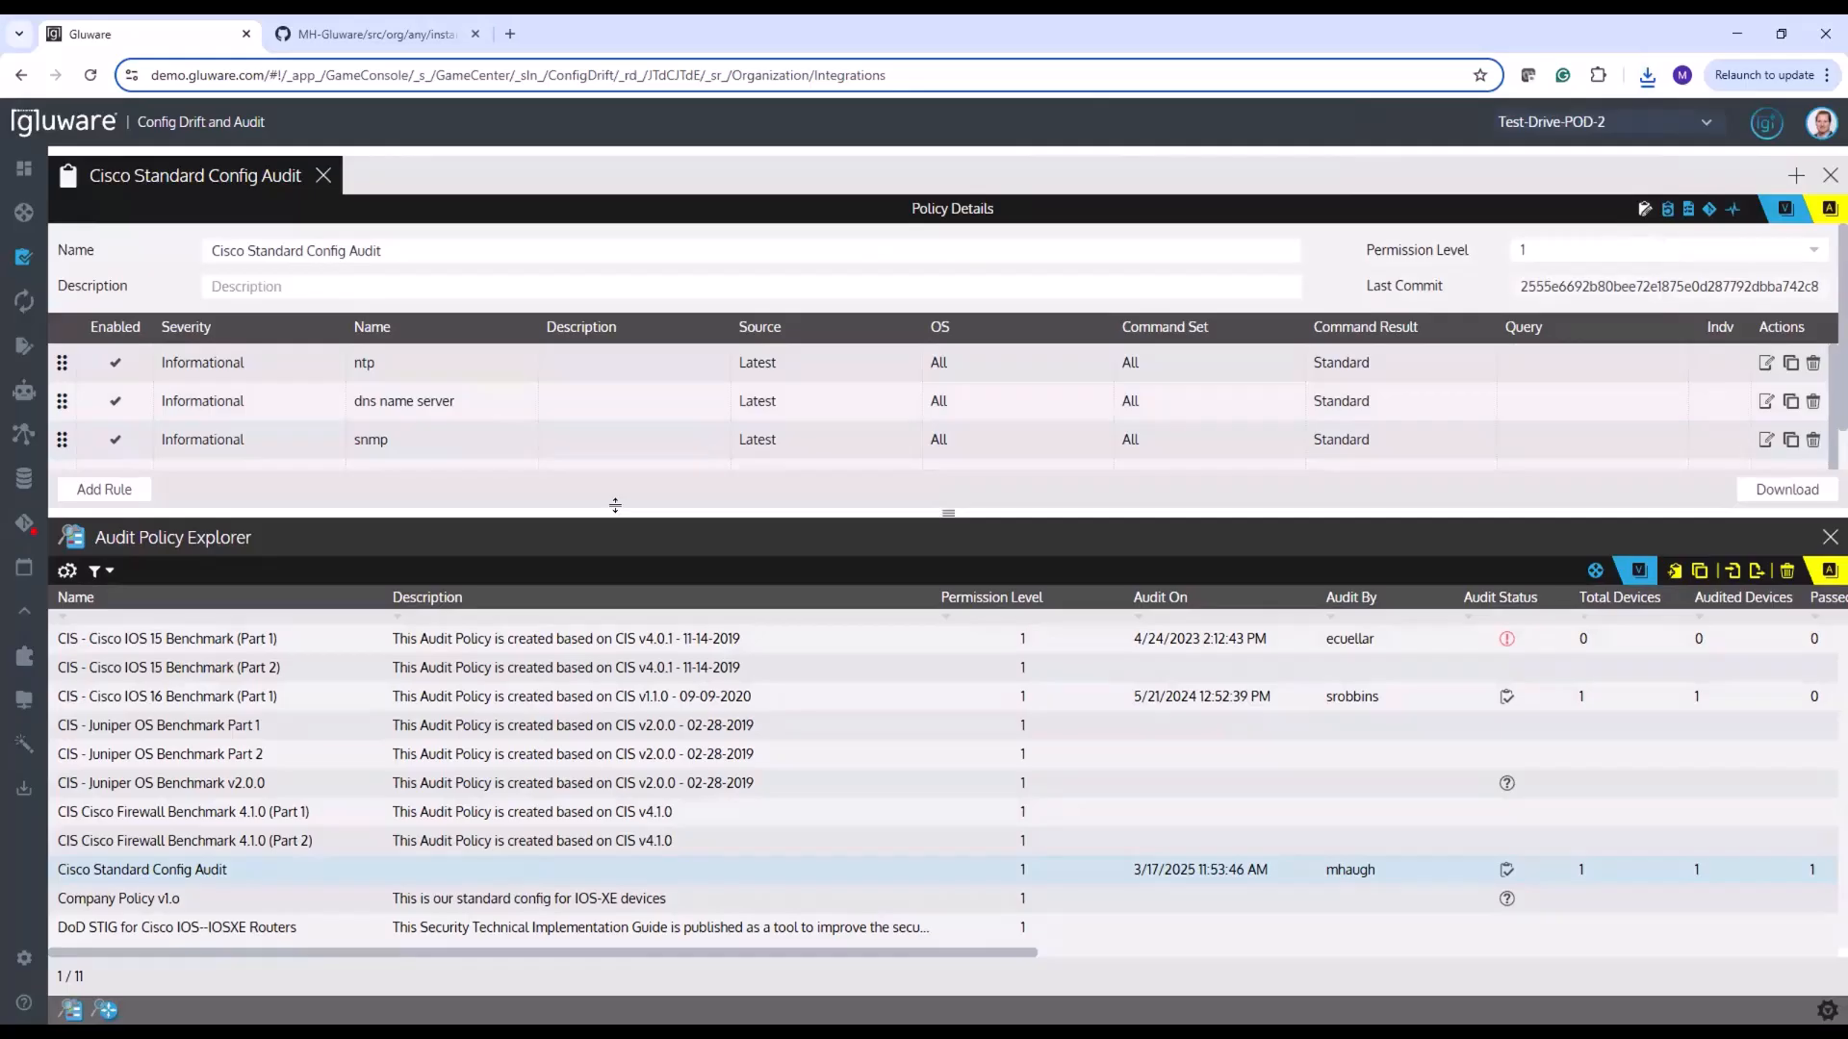
drag(615, 504, 594, 596)
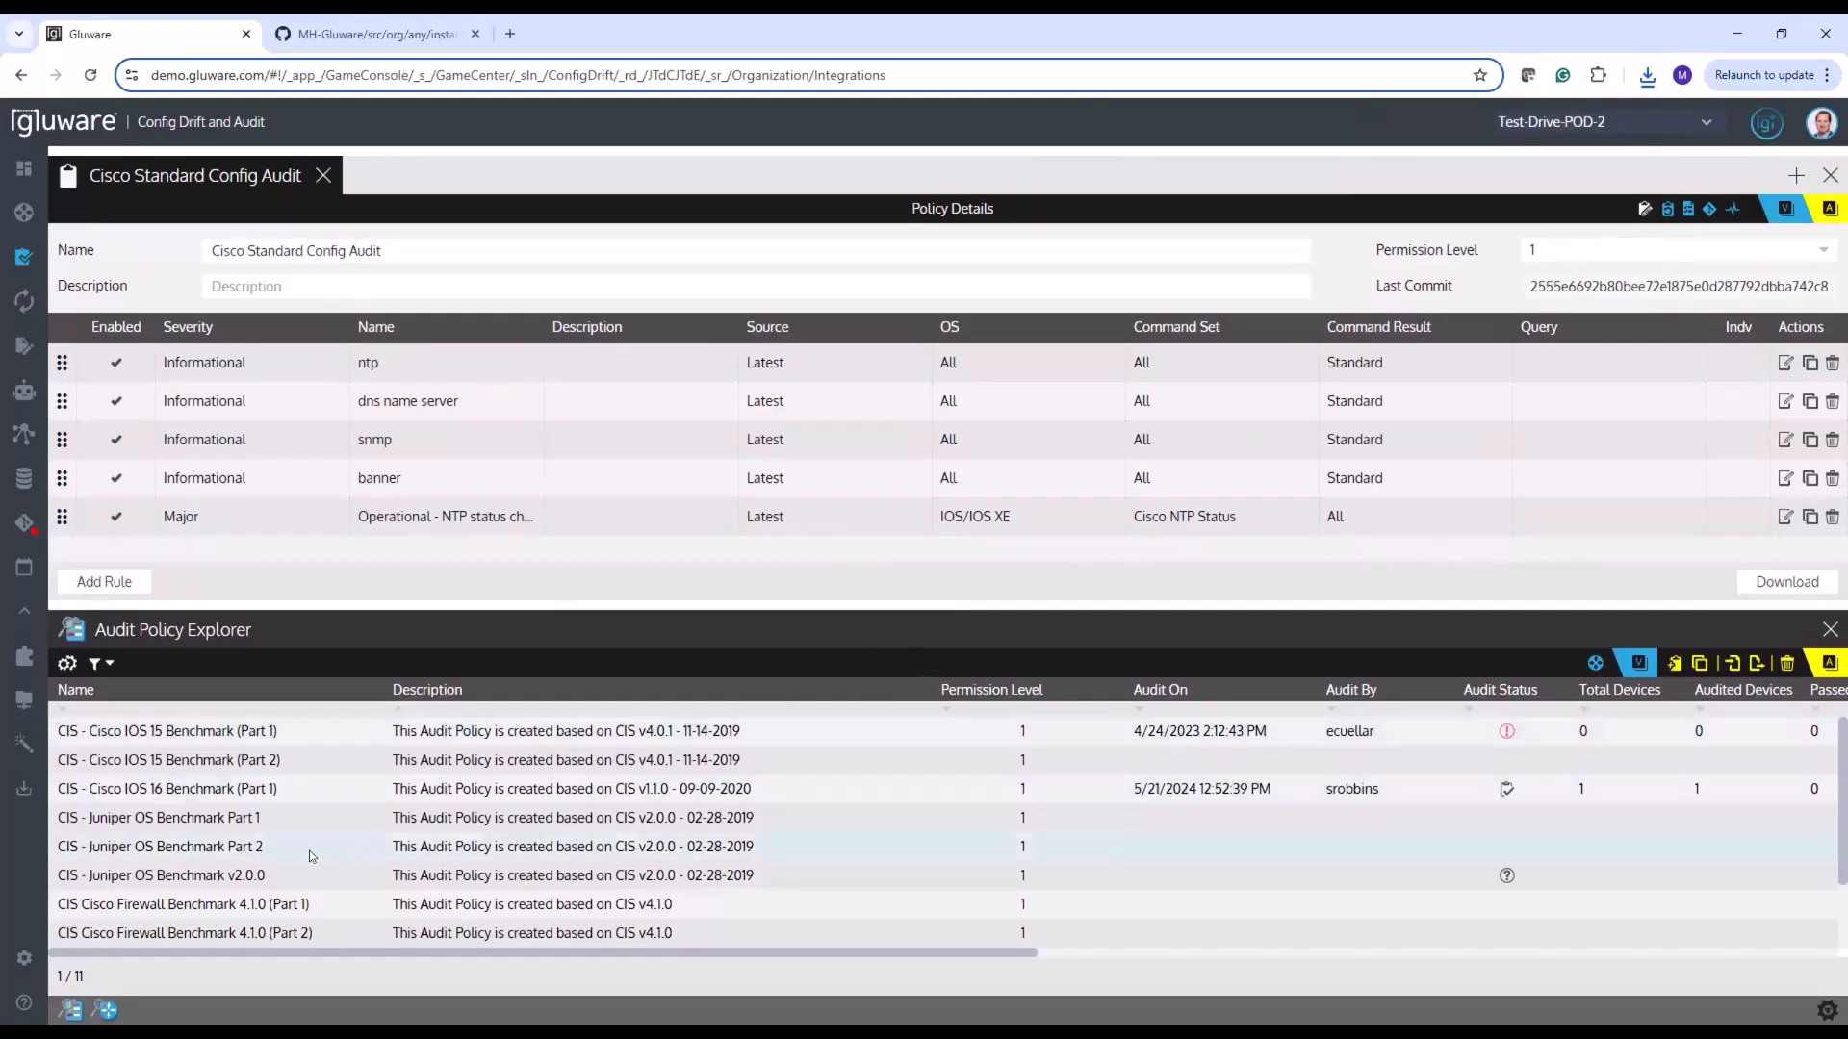
scroll(310, 856, down, 1)
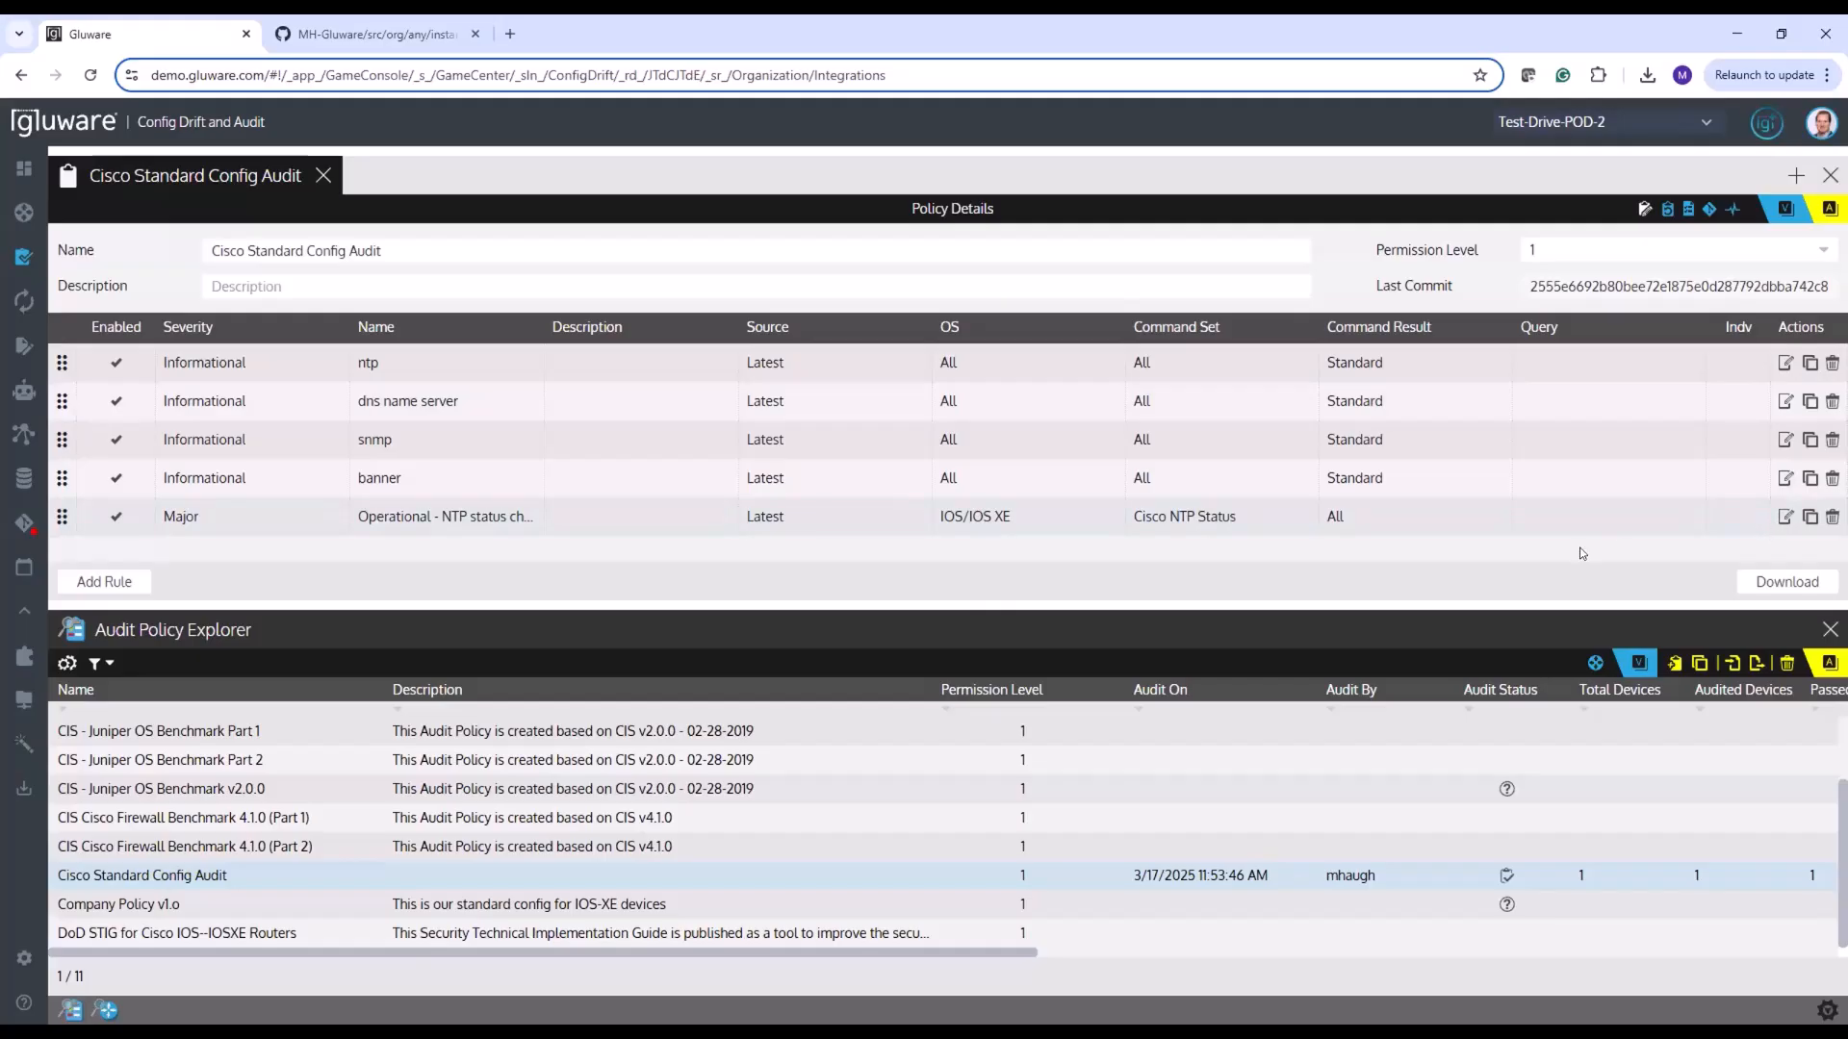
click(1783, 517)
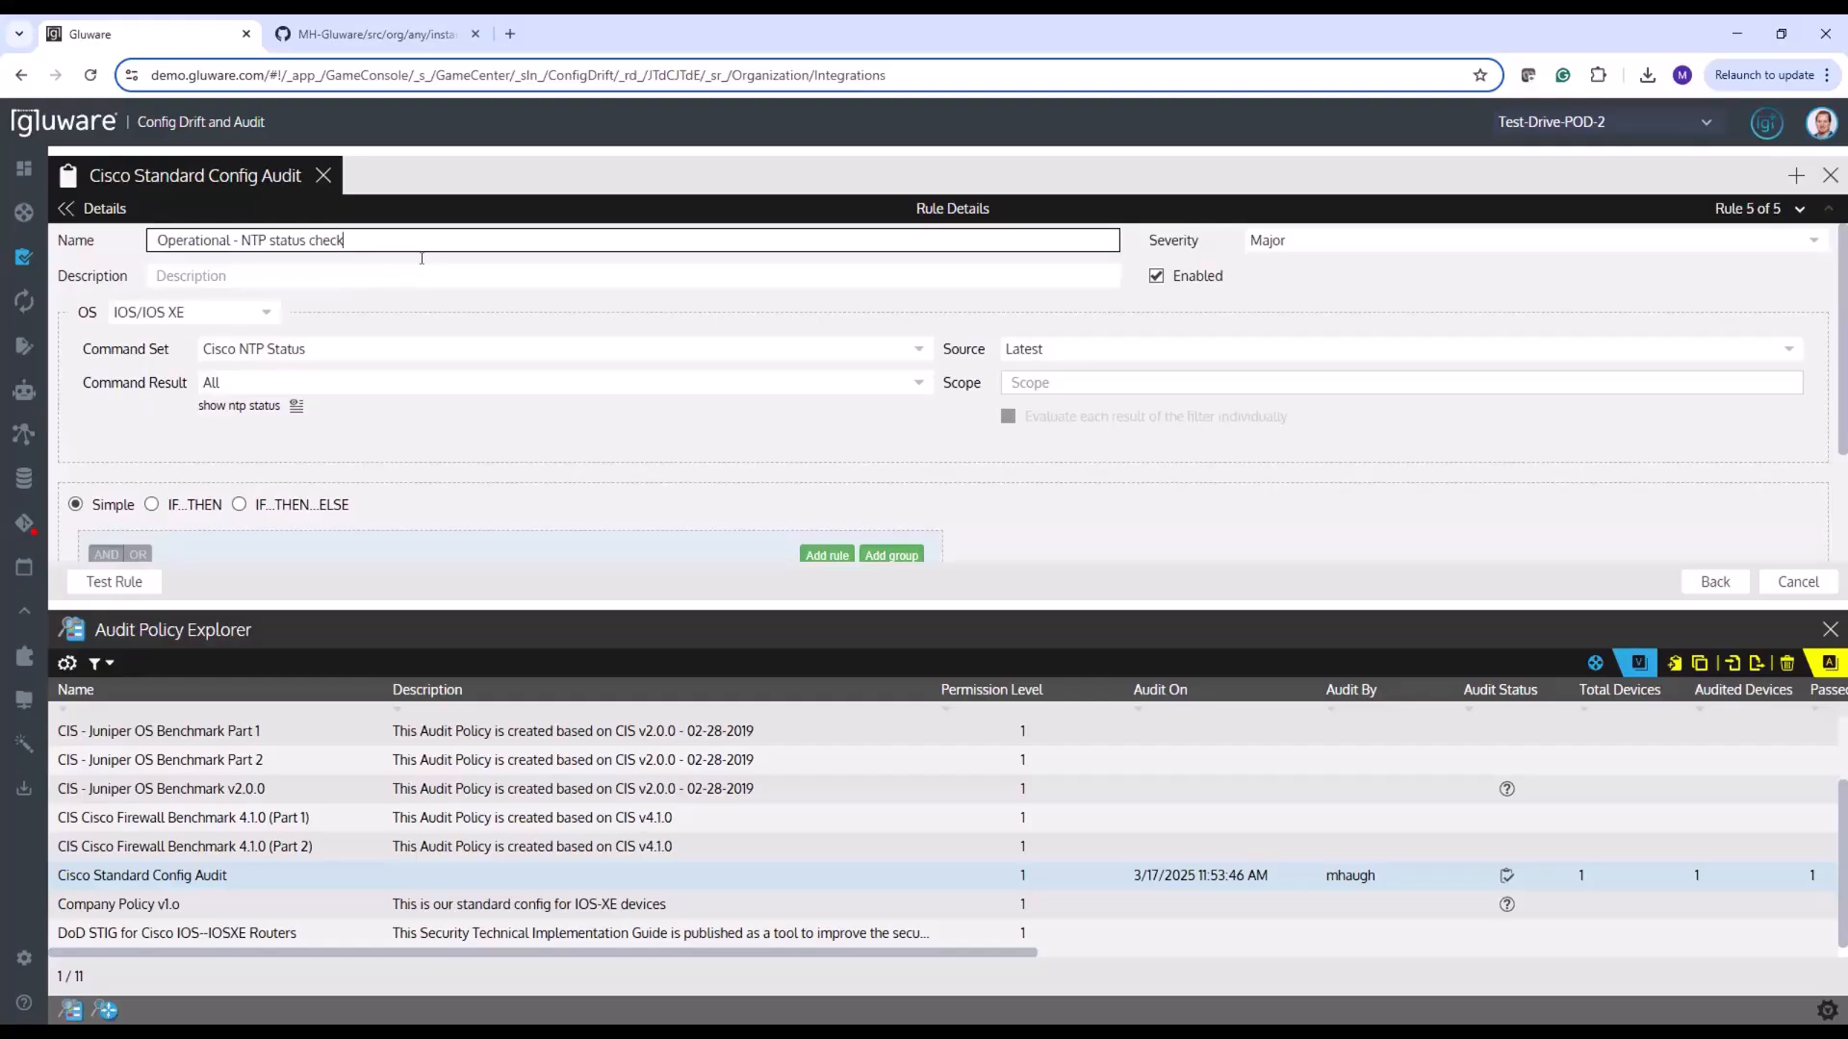
text(test)
click(1716, 582)
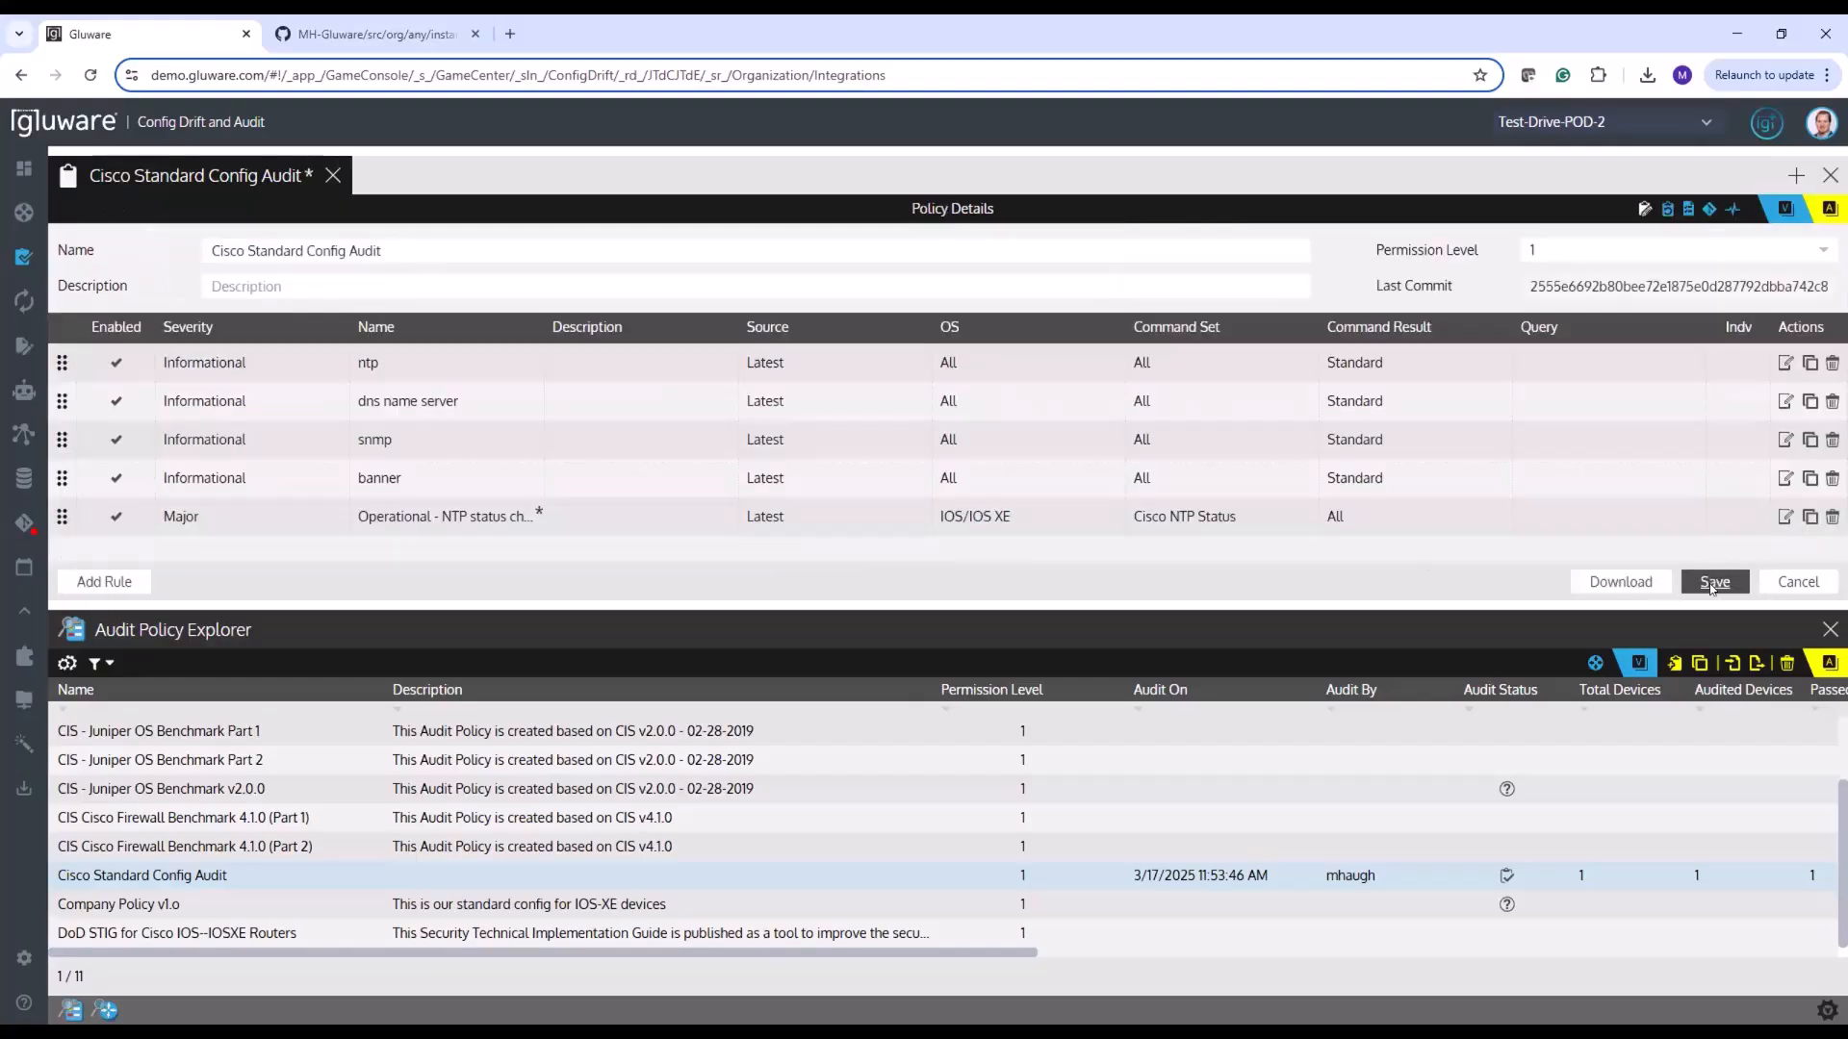
click(1714, 582)
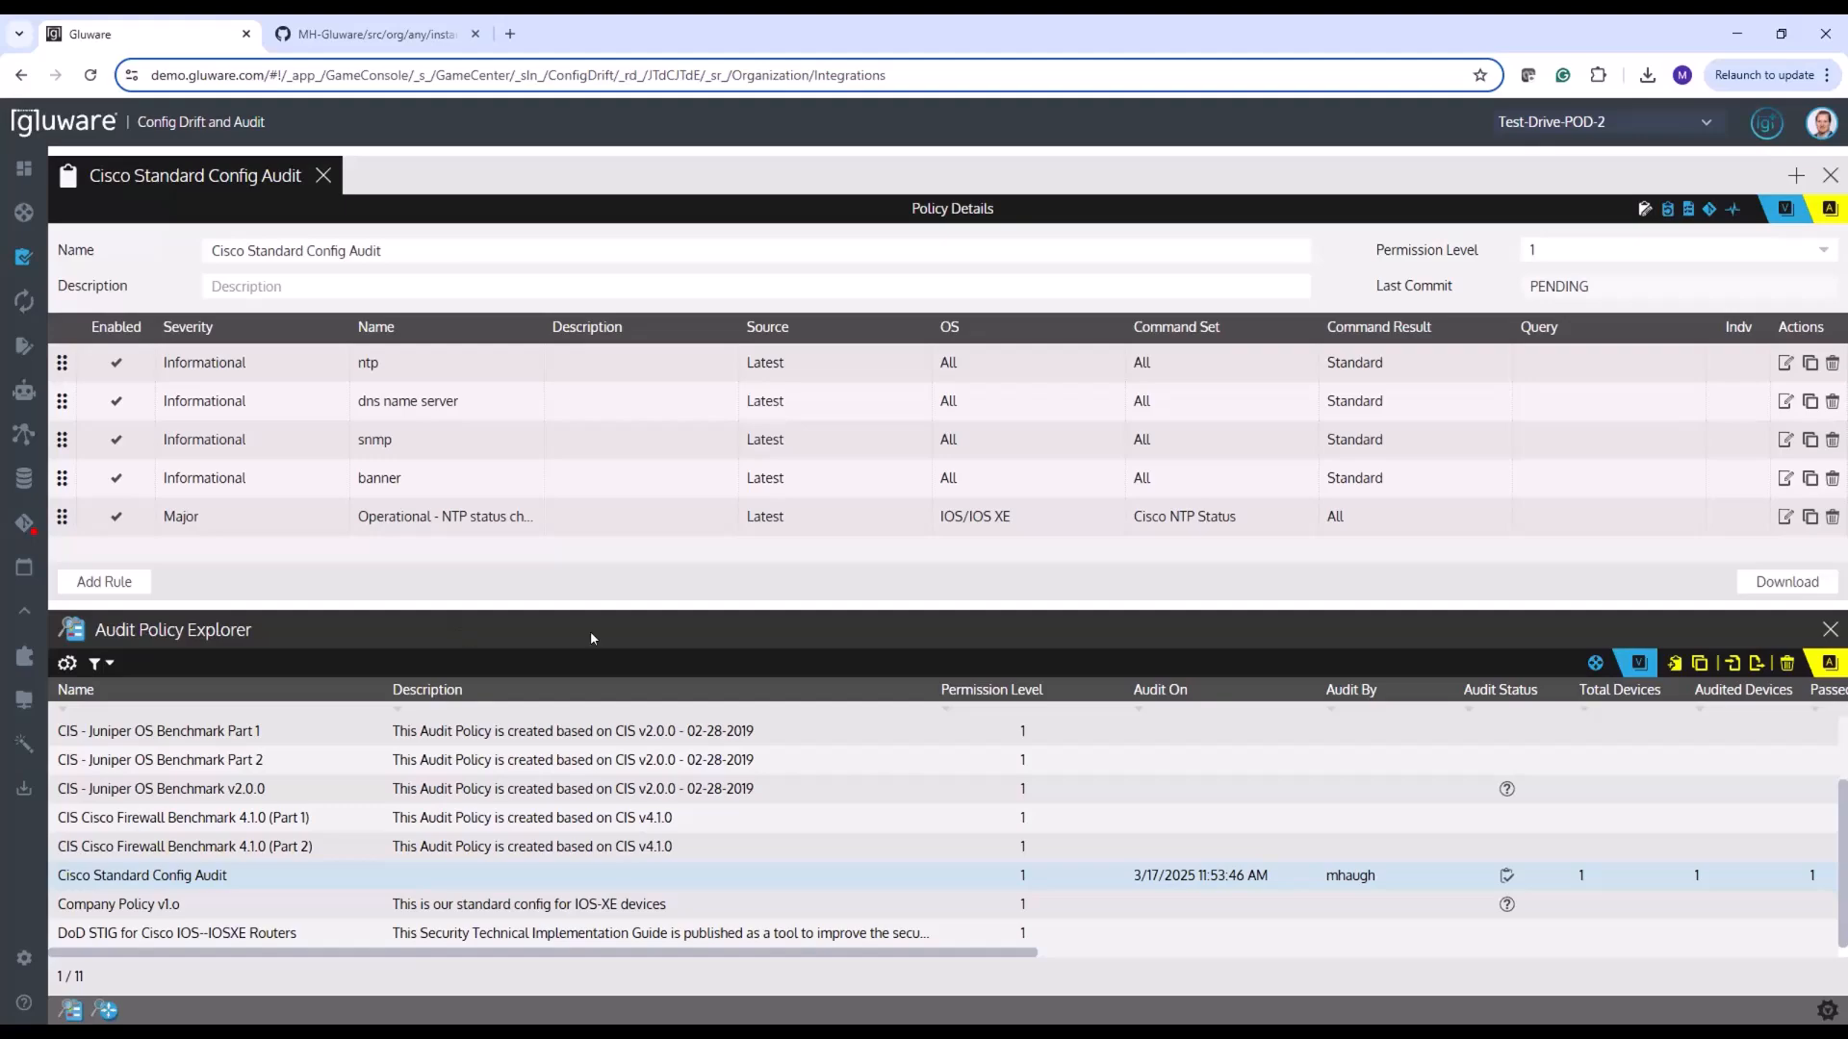
In Version Control, commit and push the Cisco Standard Config Audit policy and the POD-2-HUB-1 node with the message "update to audit"
mouse_move(21, 459)
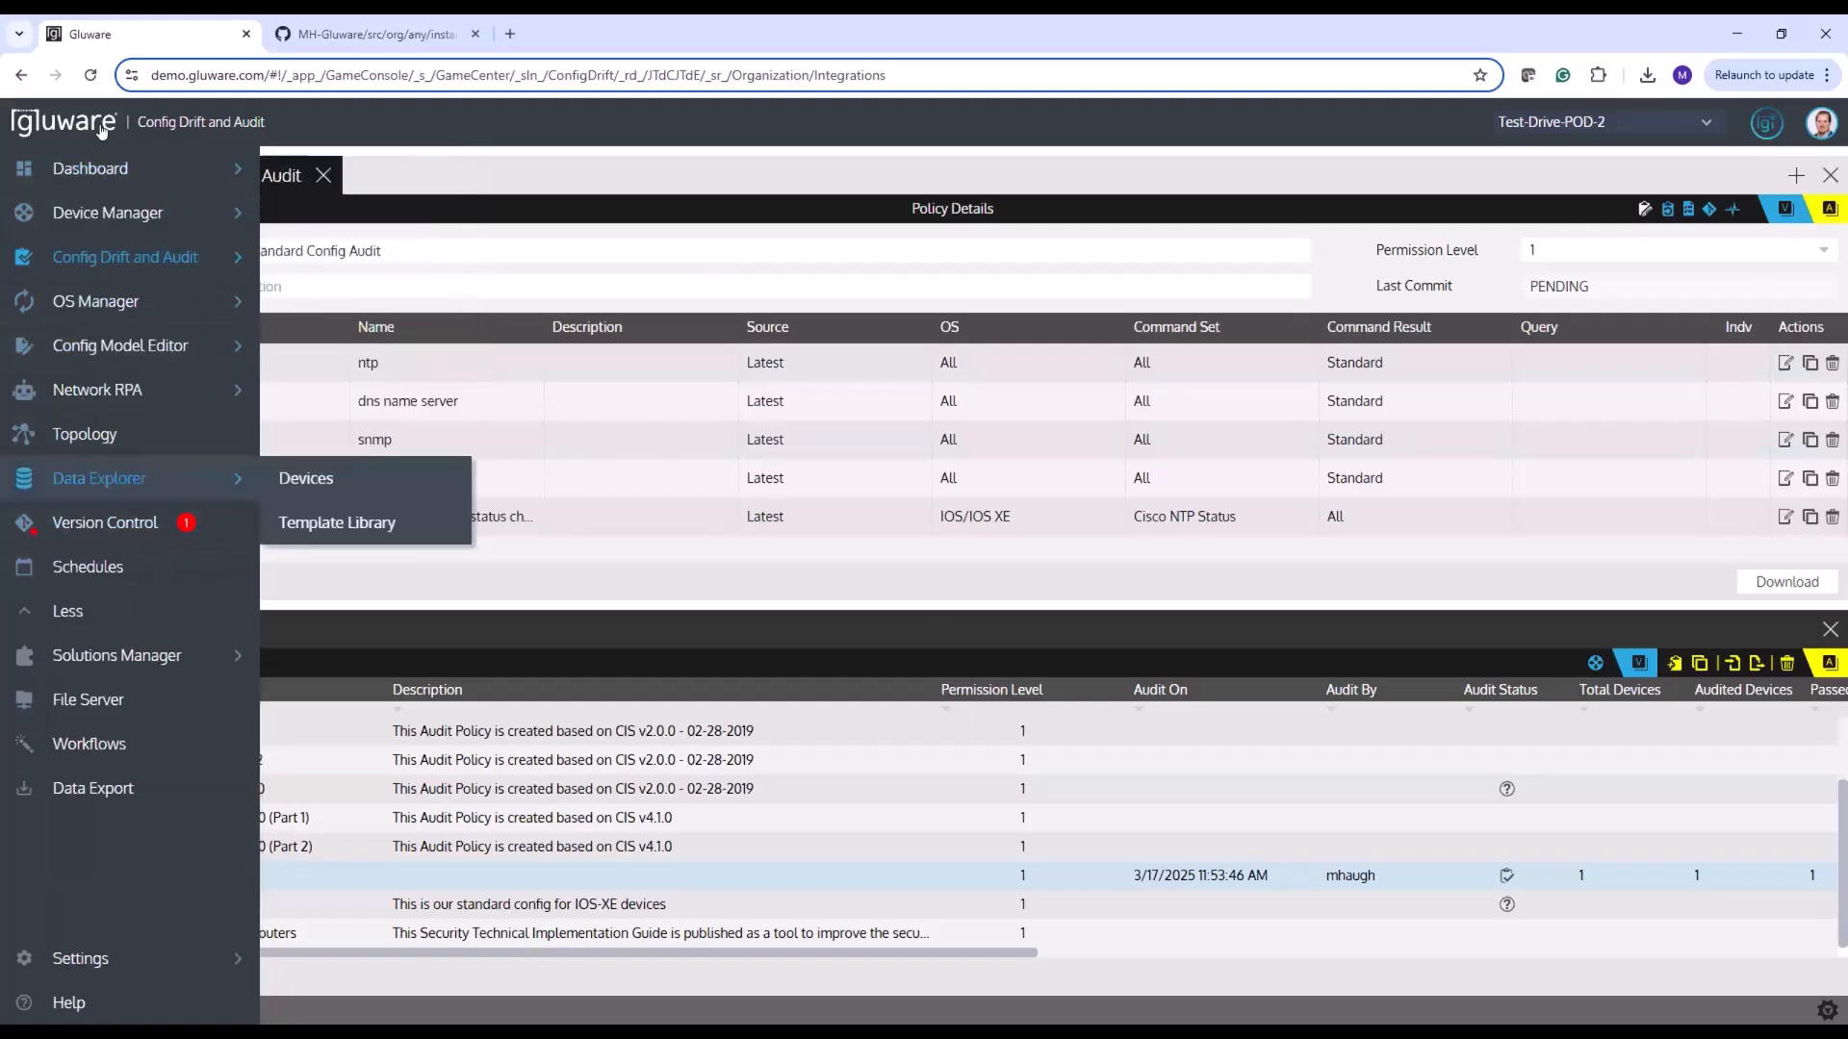
click(77, 519)
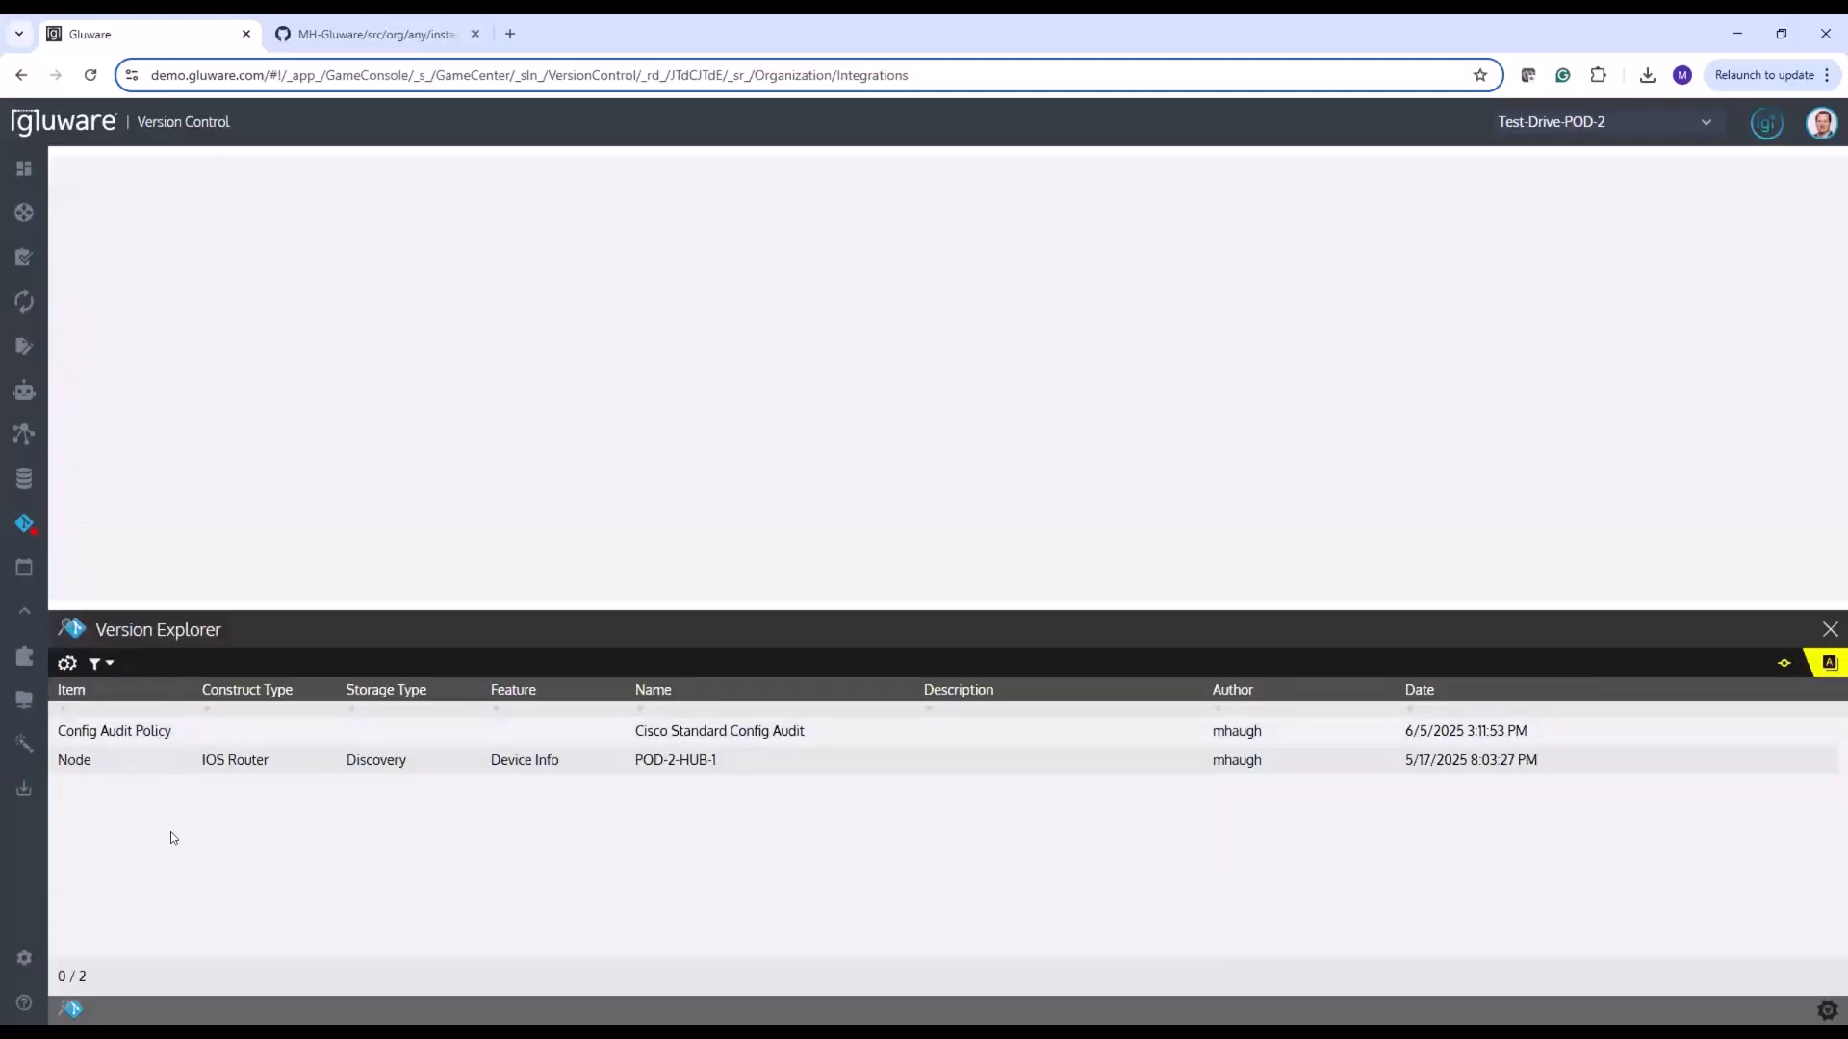
mouse_move(25, 531)
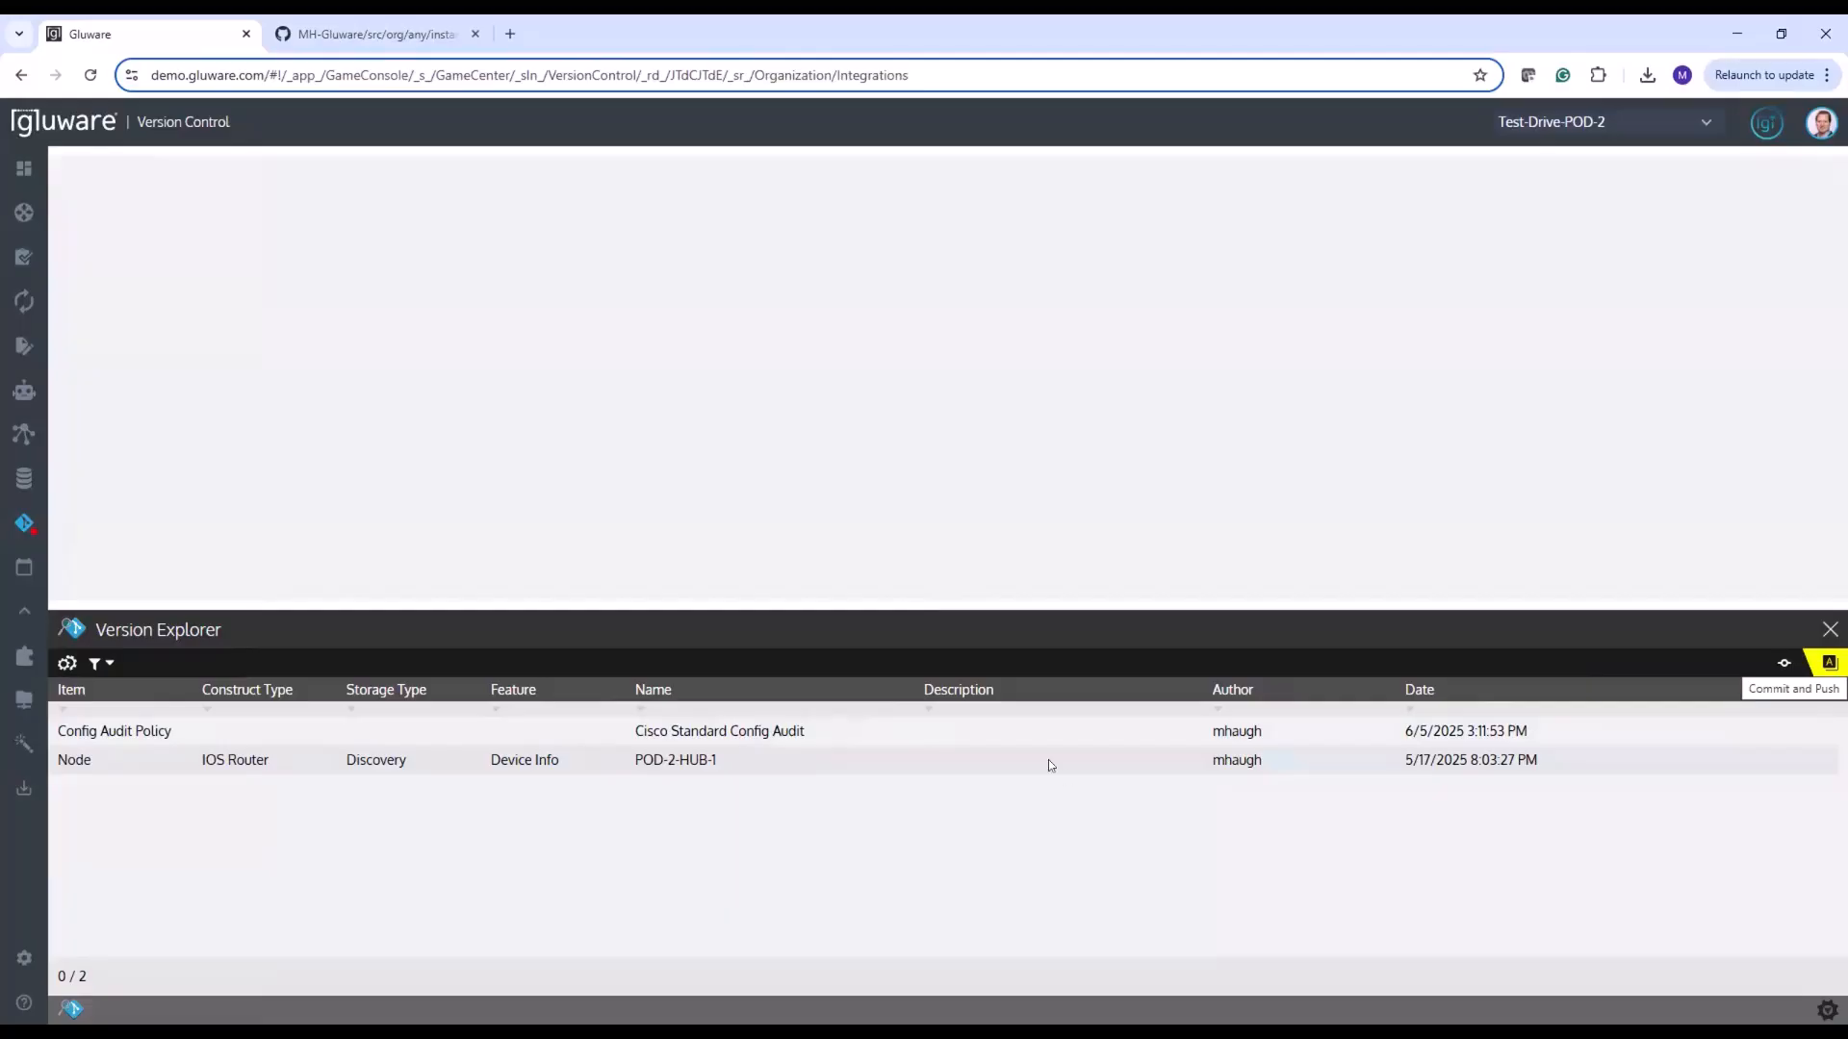
click(1030, 735)
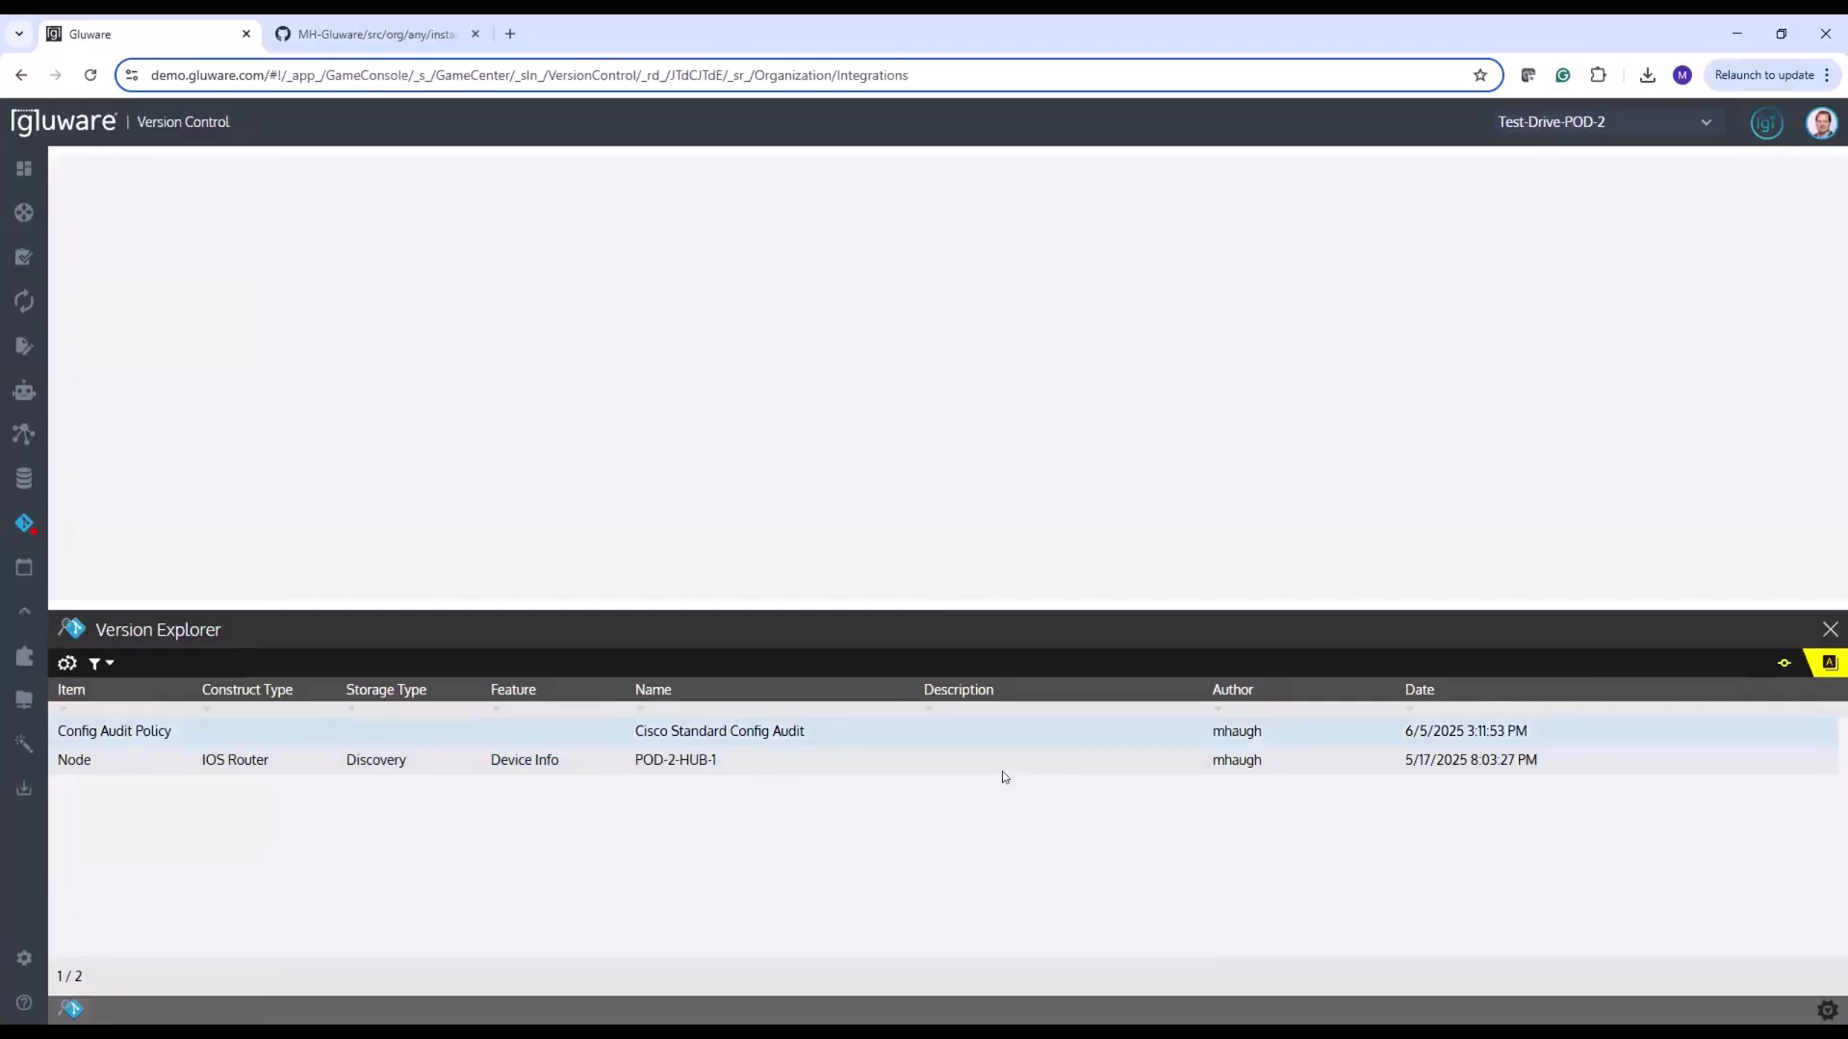
click(1001, 759)
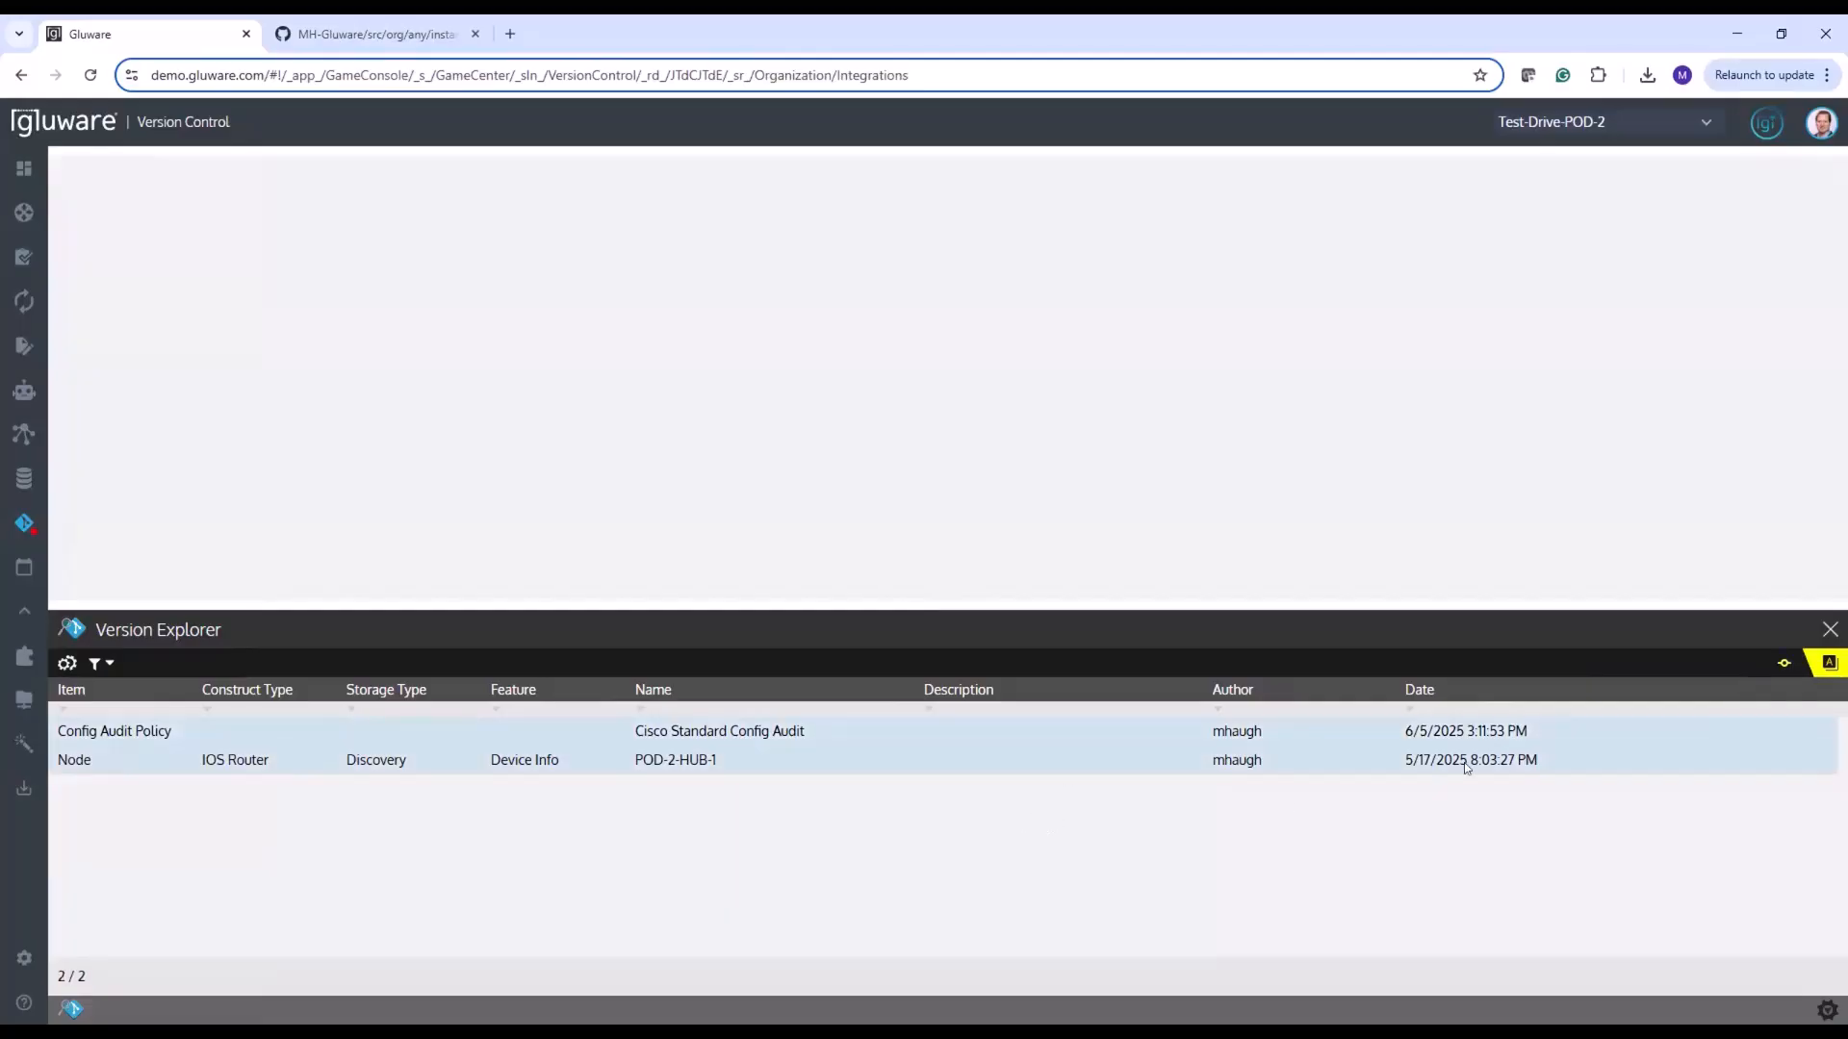
click(1786, 663)
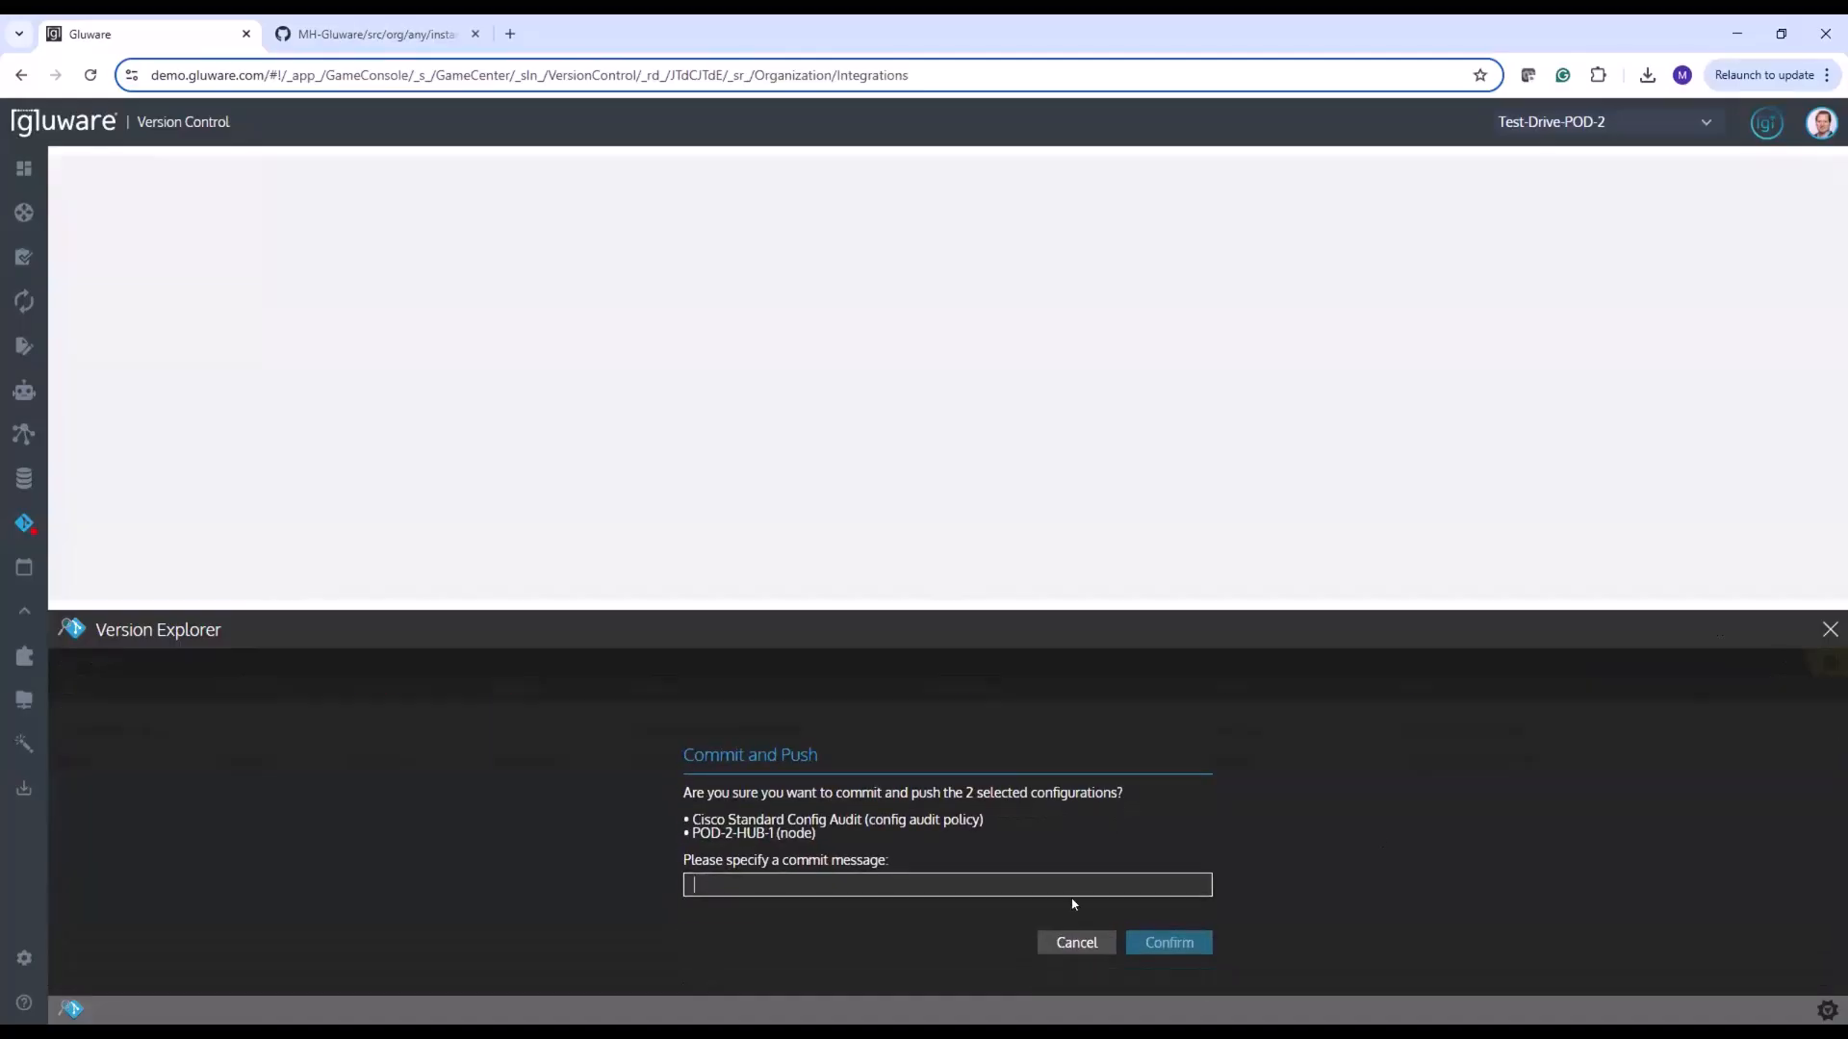
text(update to)
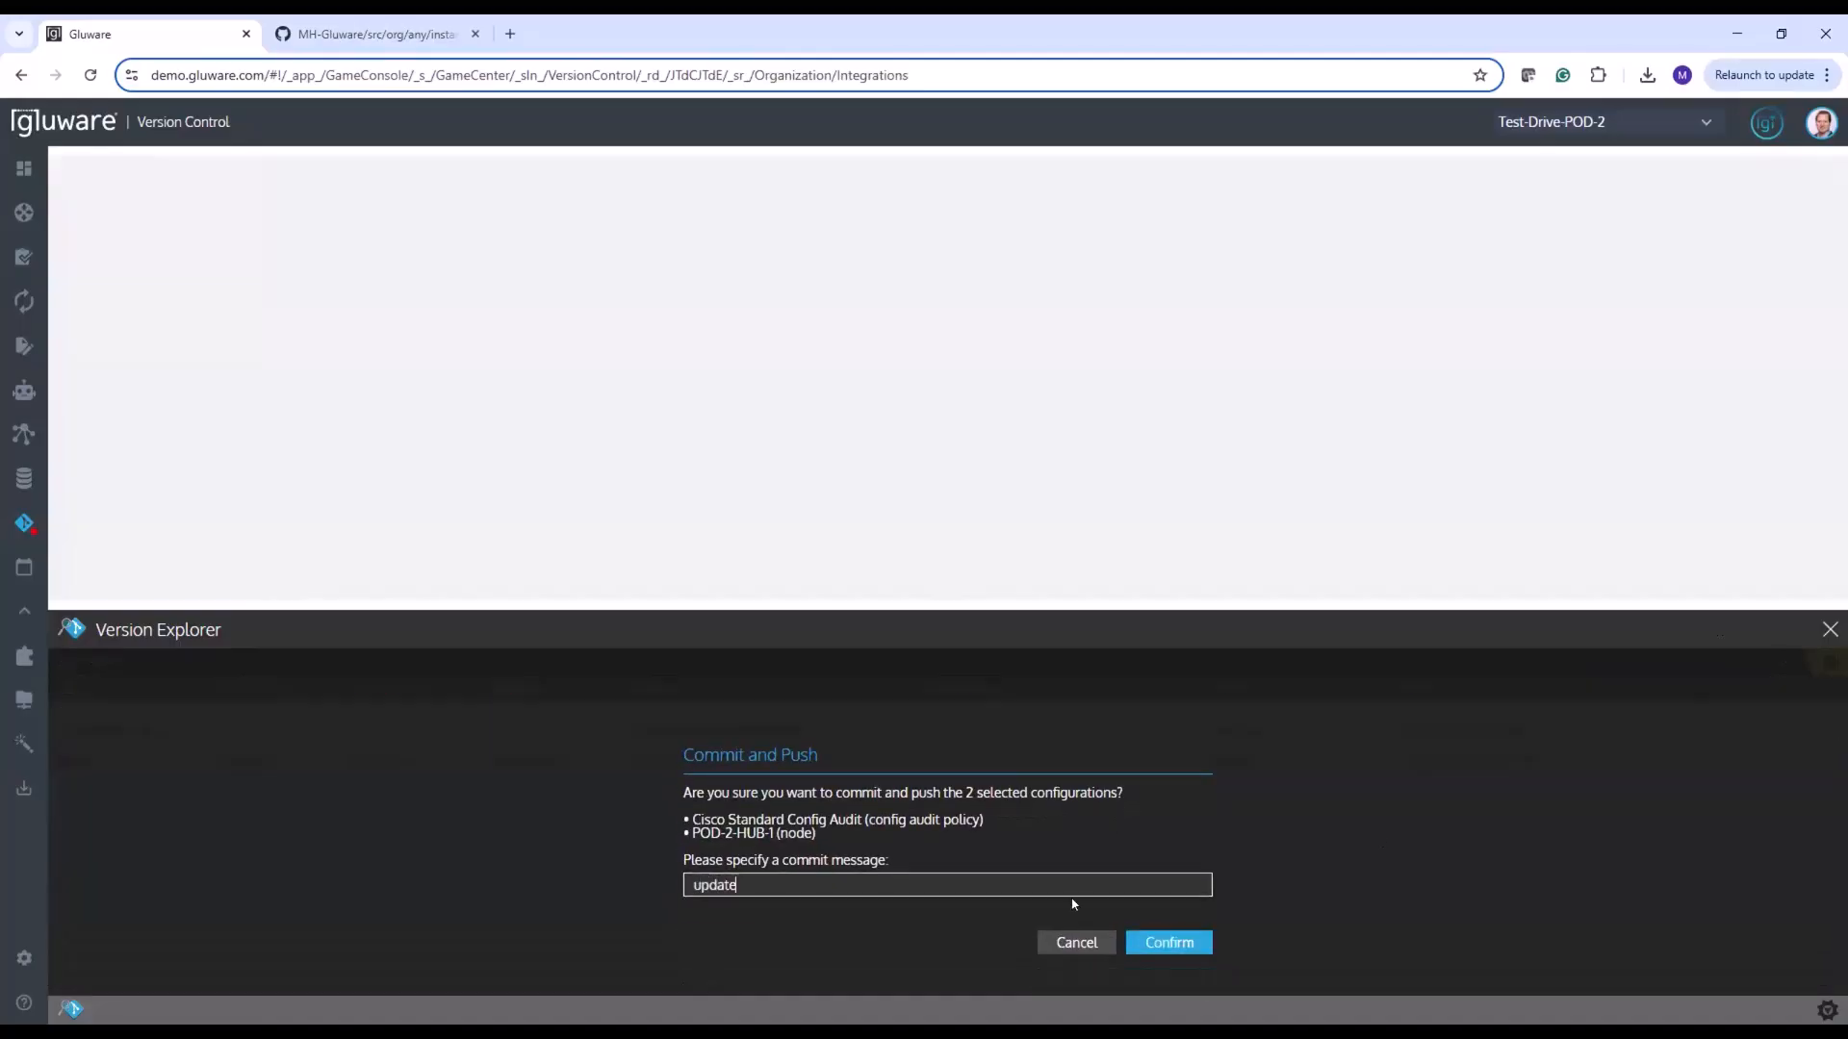
text( audit)
click(1182, 951)
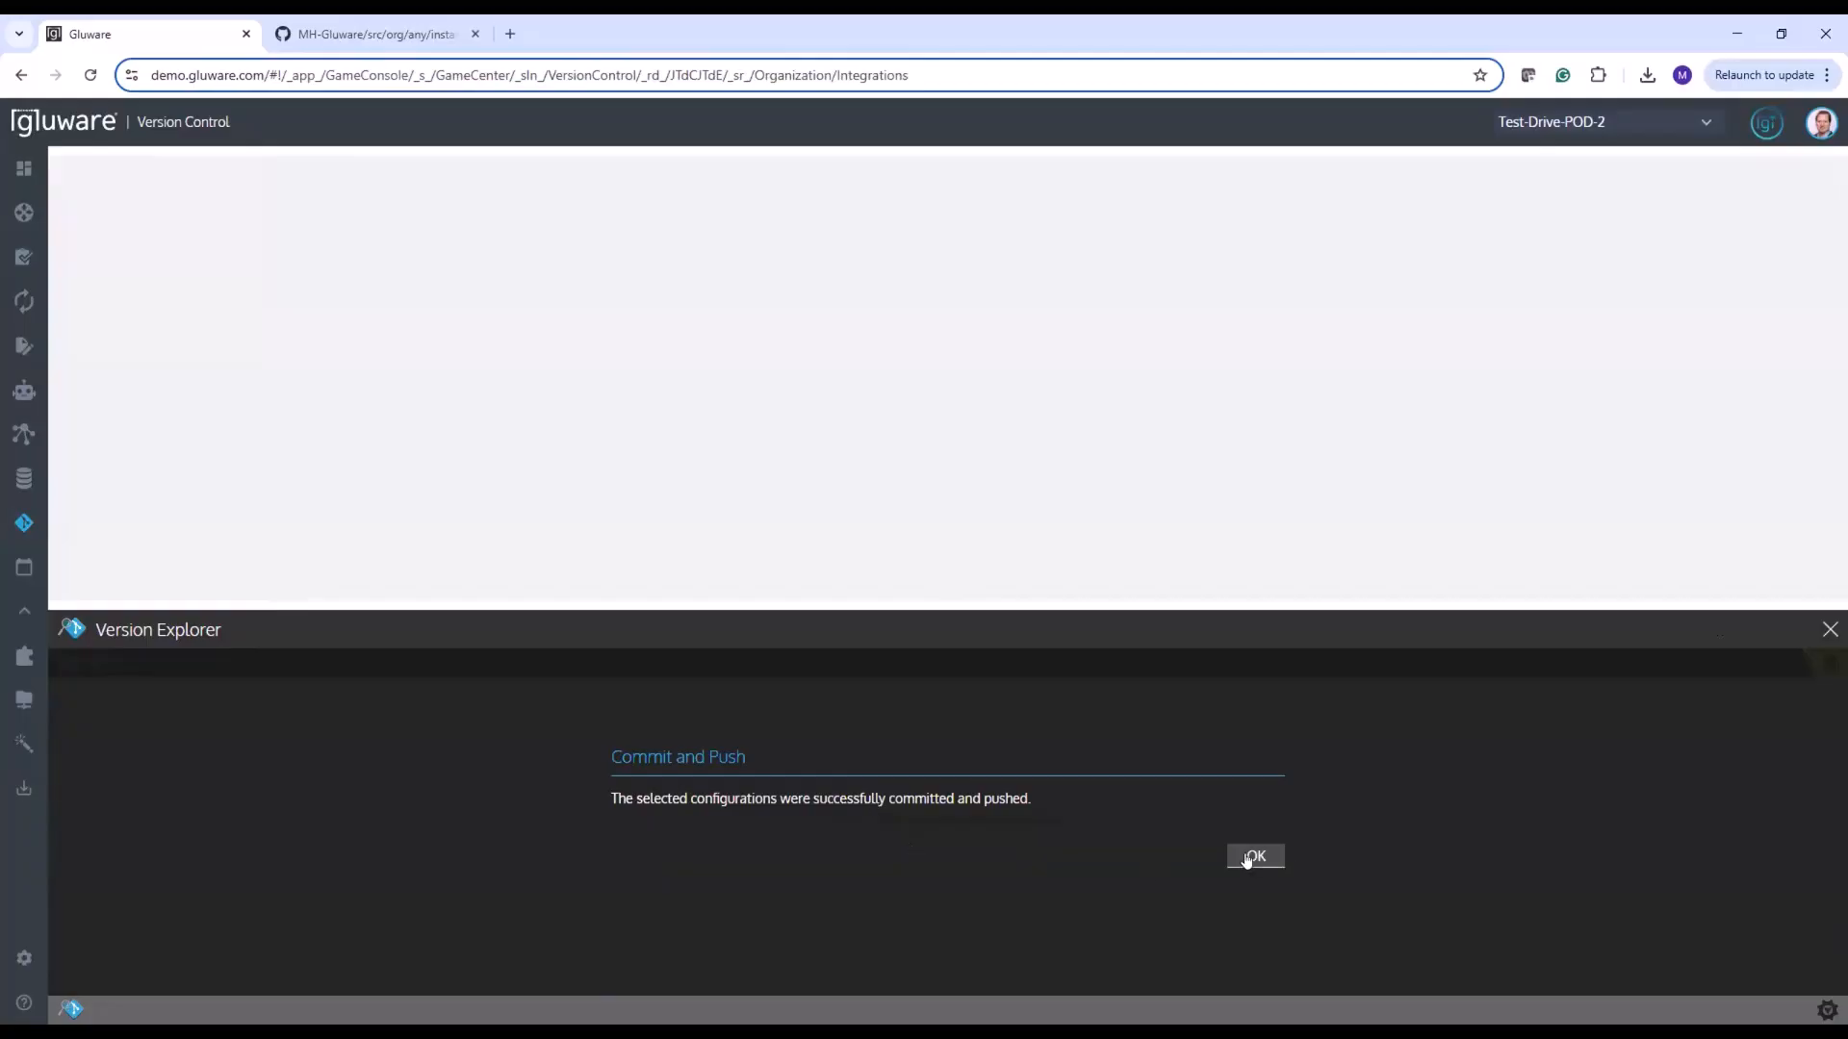
click(1256, 856)
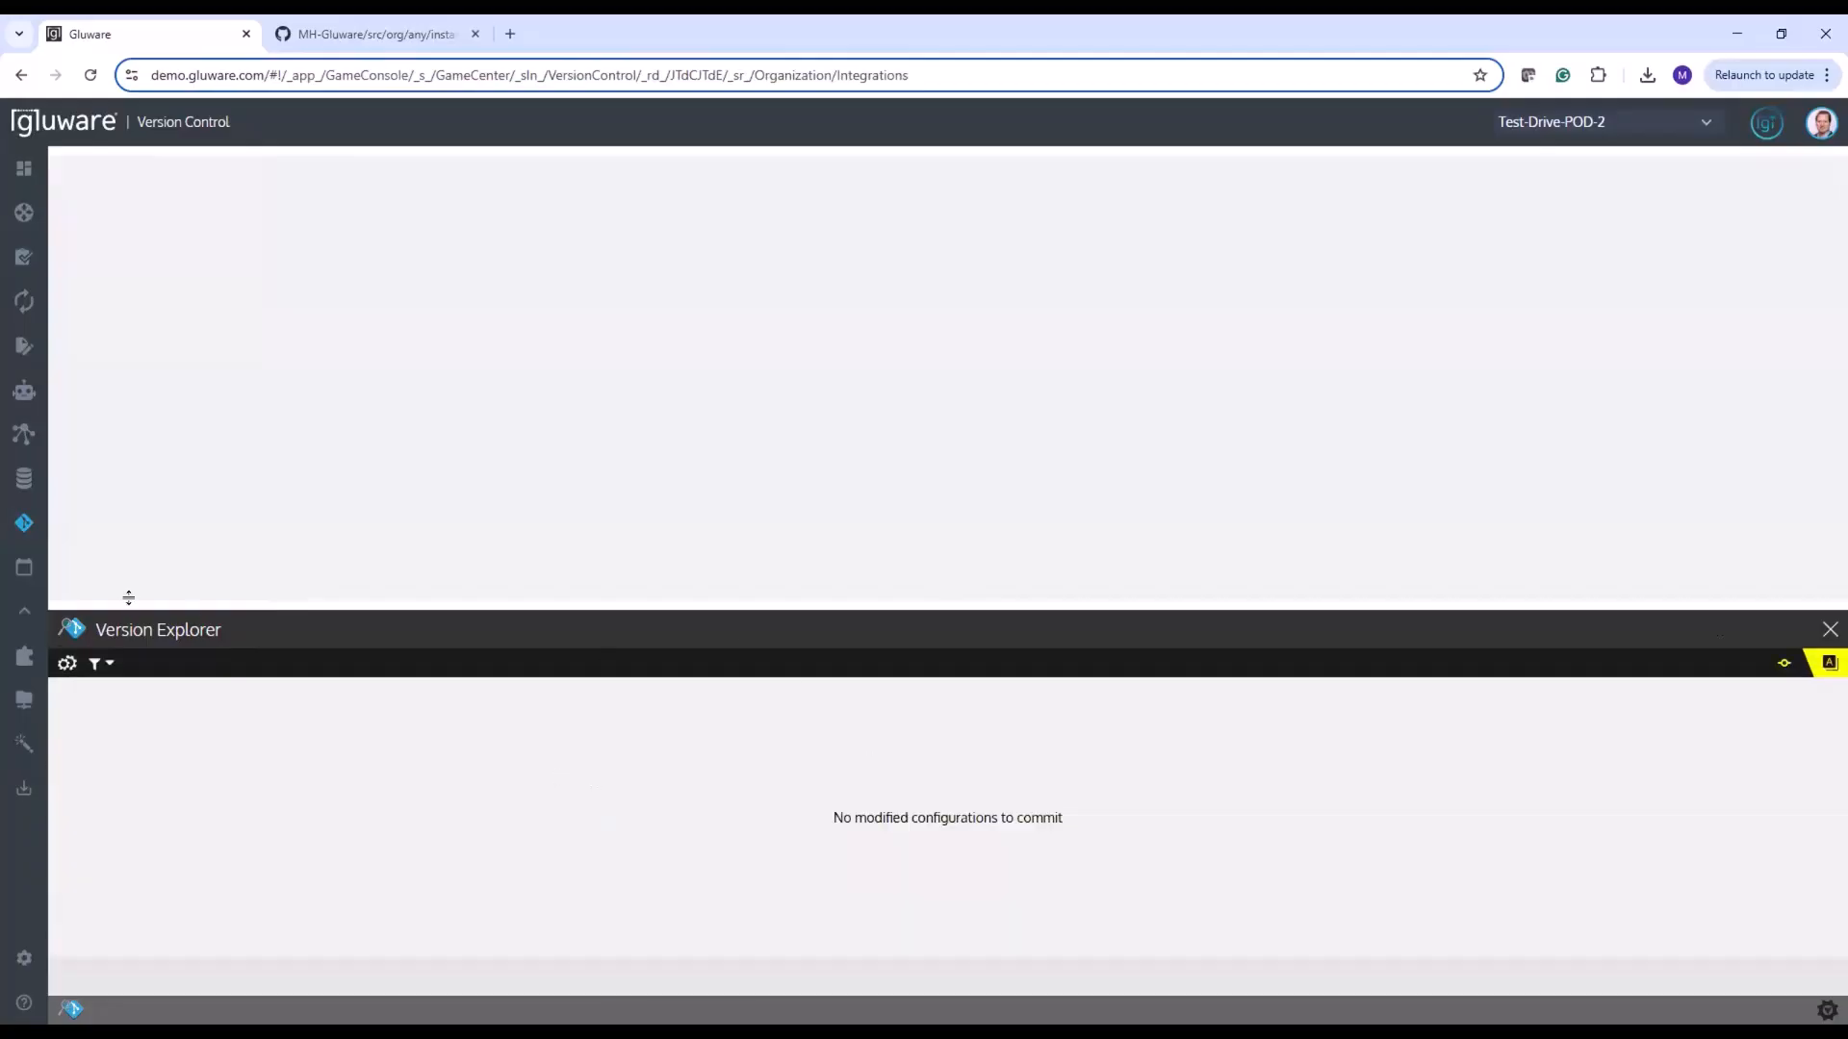
Reopen the Cisco Standard Config Audit policy from the audit policies and display its version history
mouse_move(38, 525)
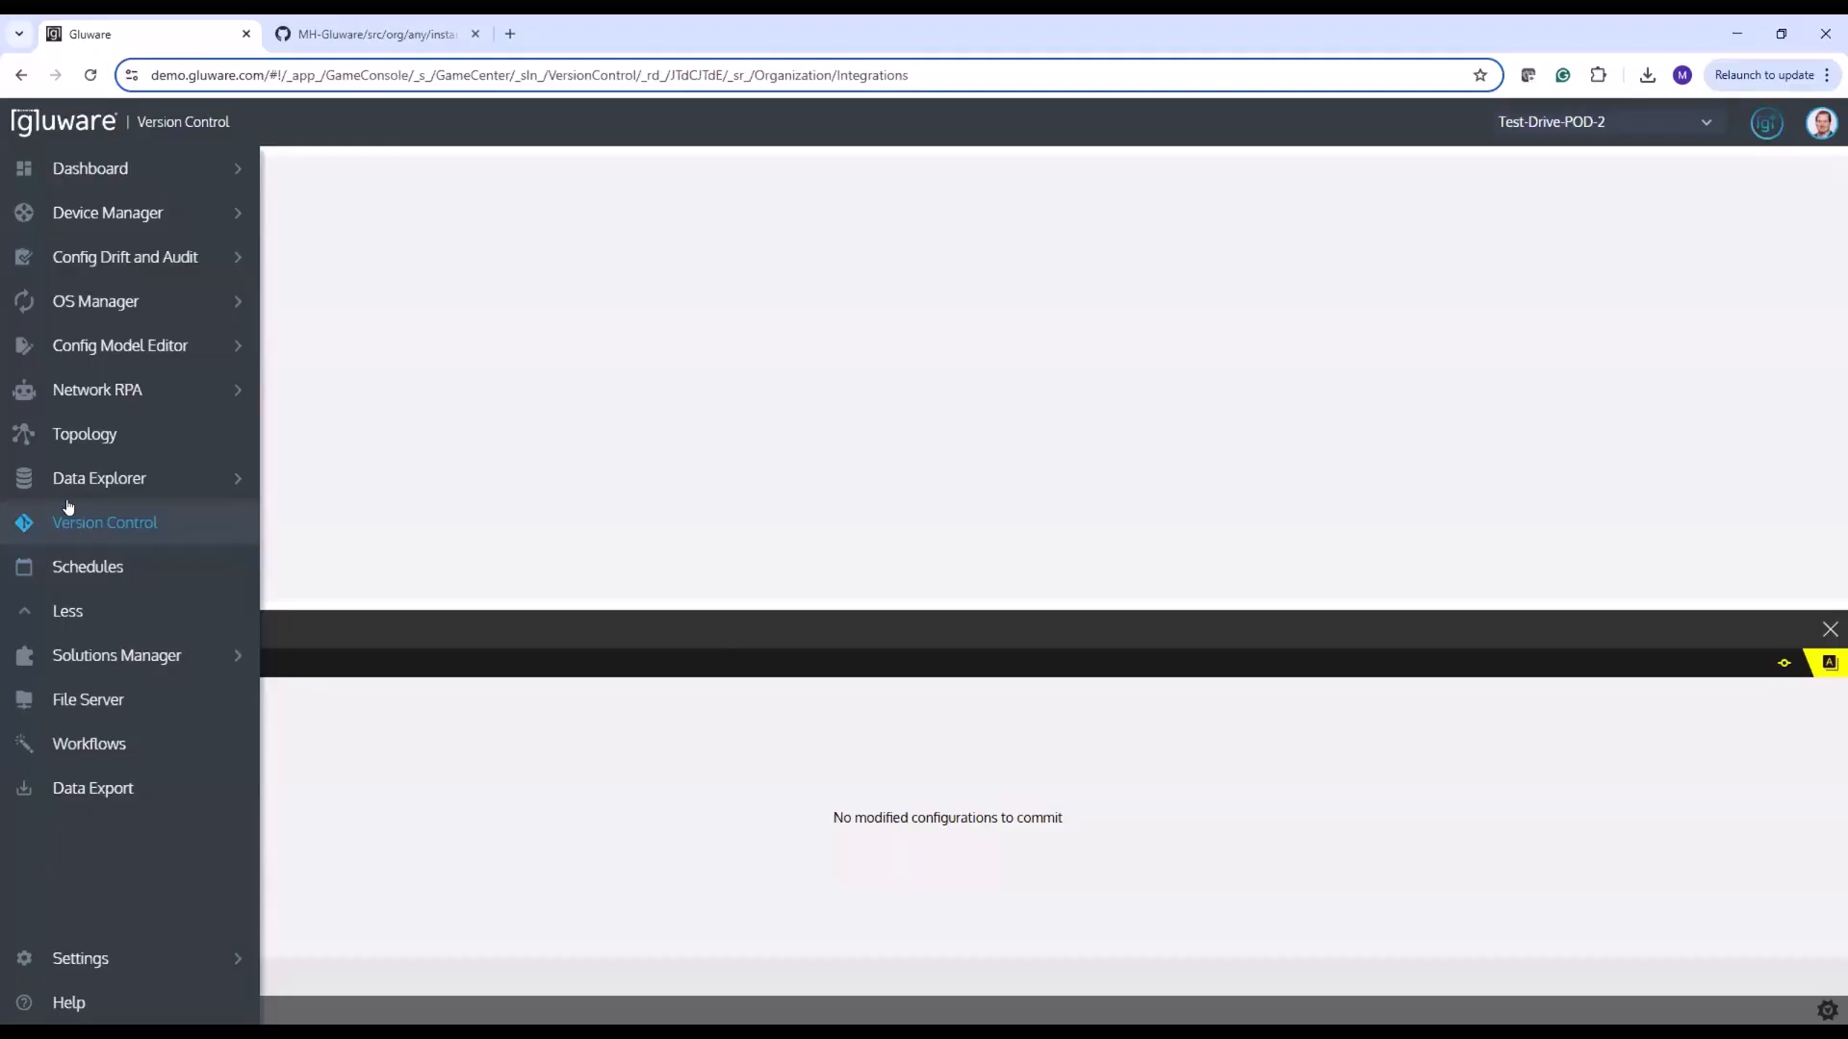
mouse_move(106, 257)
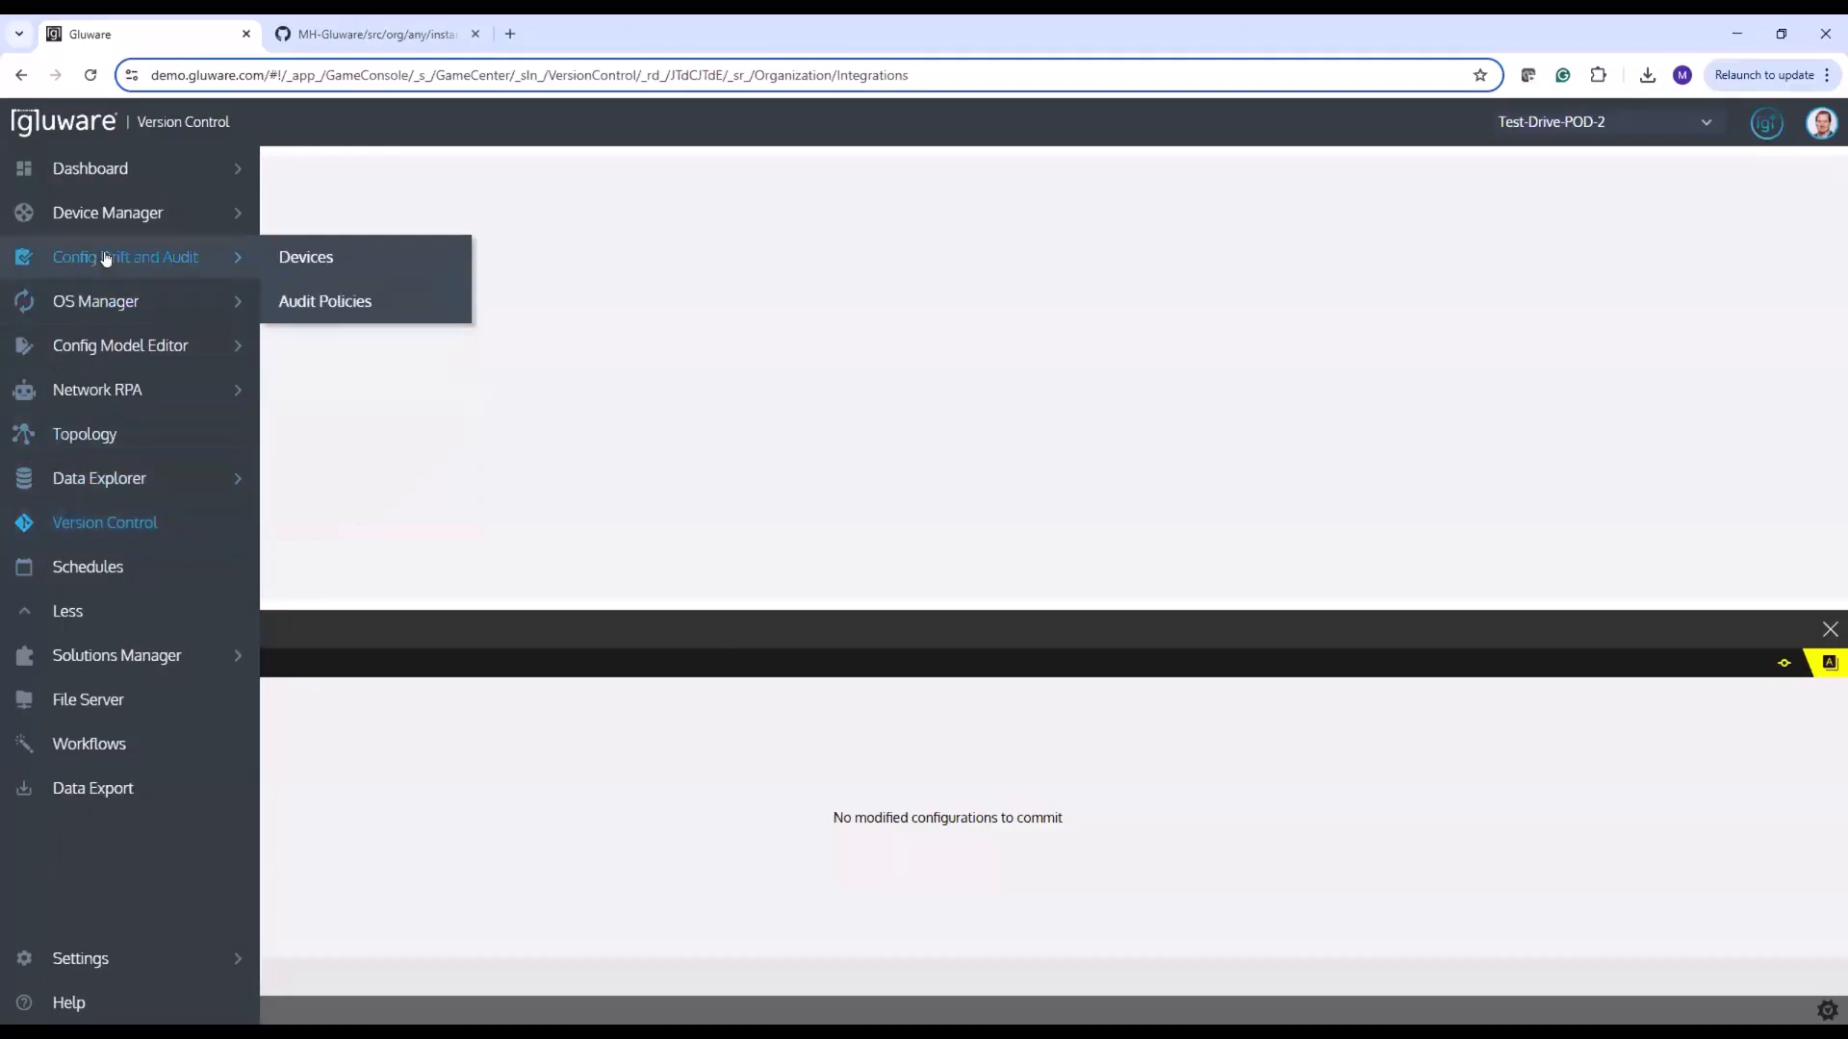
click(319, 301)
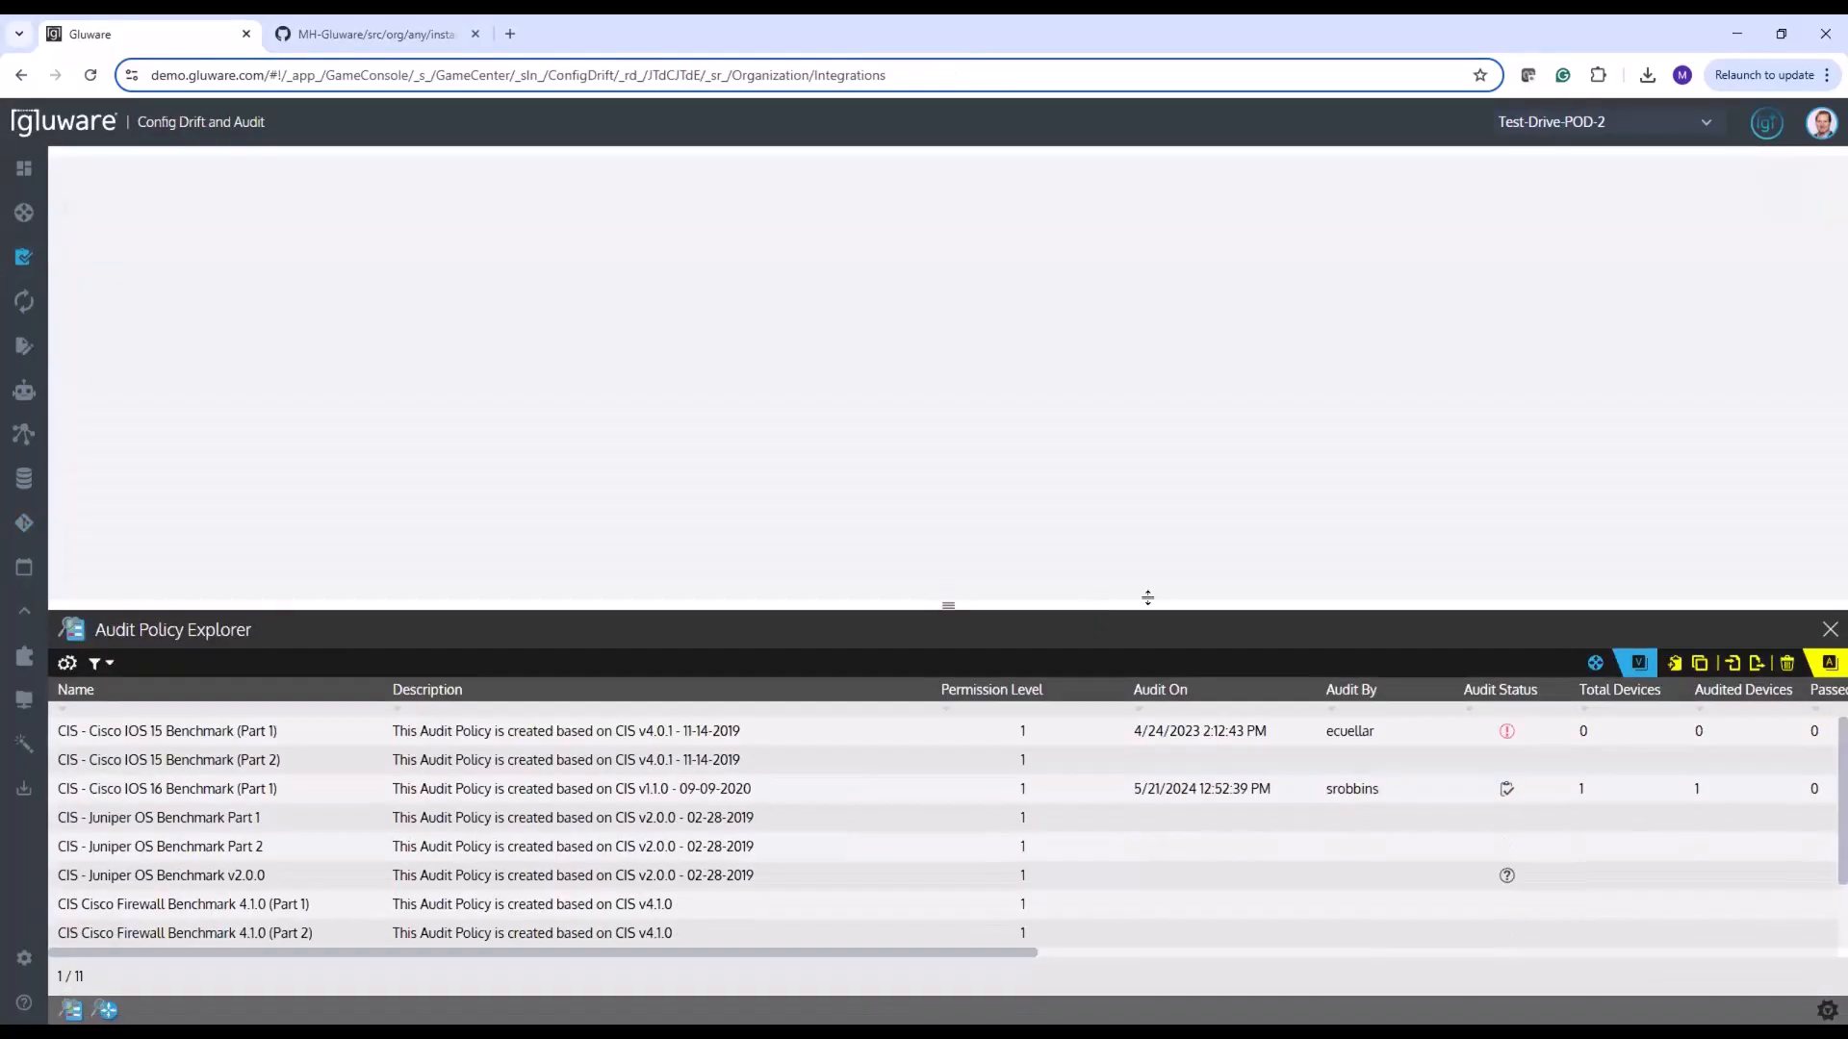
scroll(557, 813, down, 1)
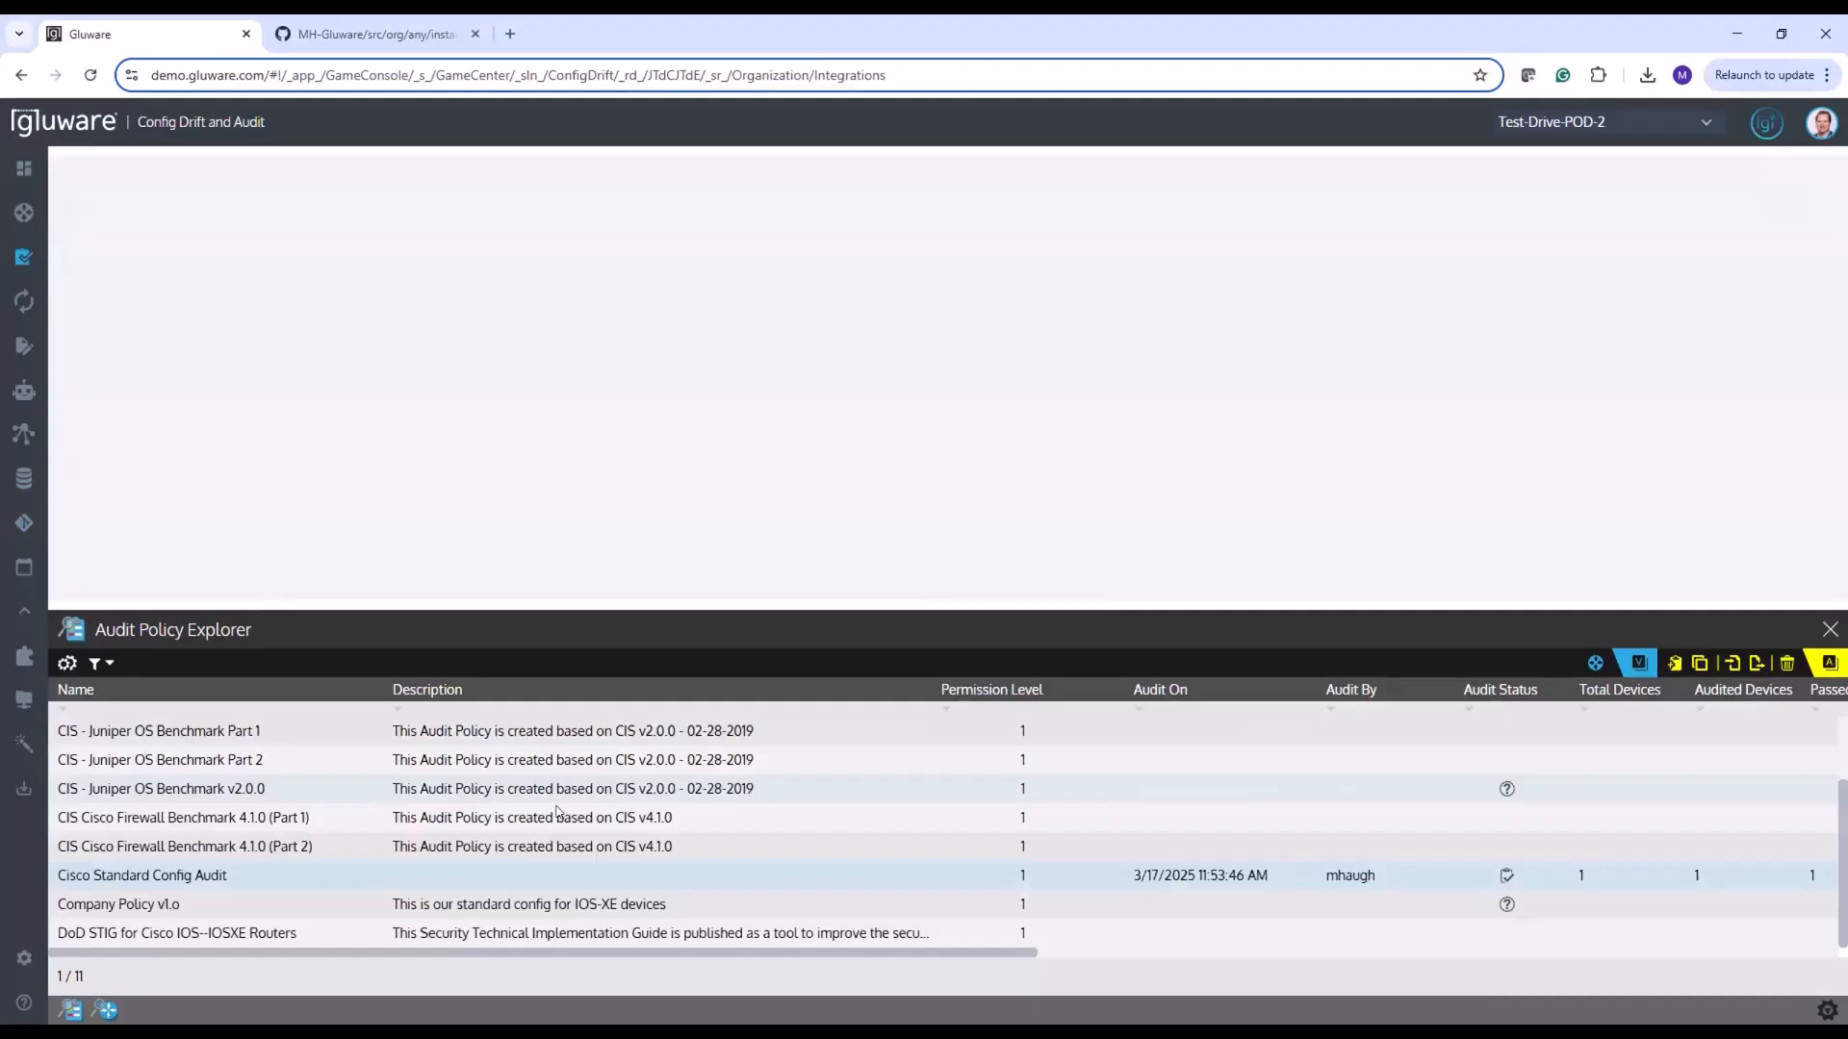
double_click(229, 872)
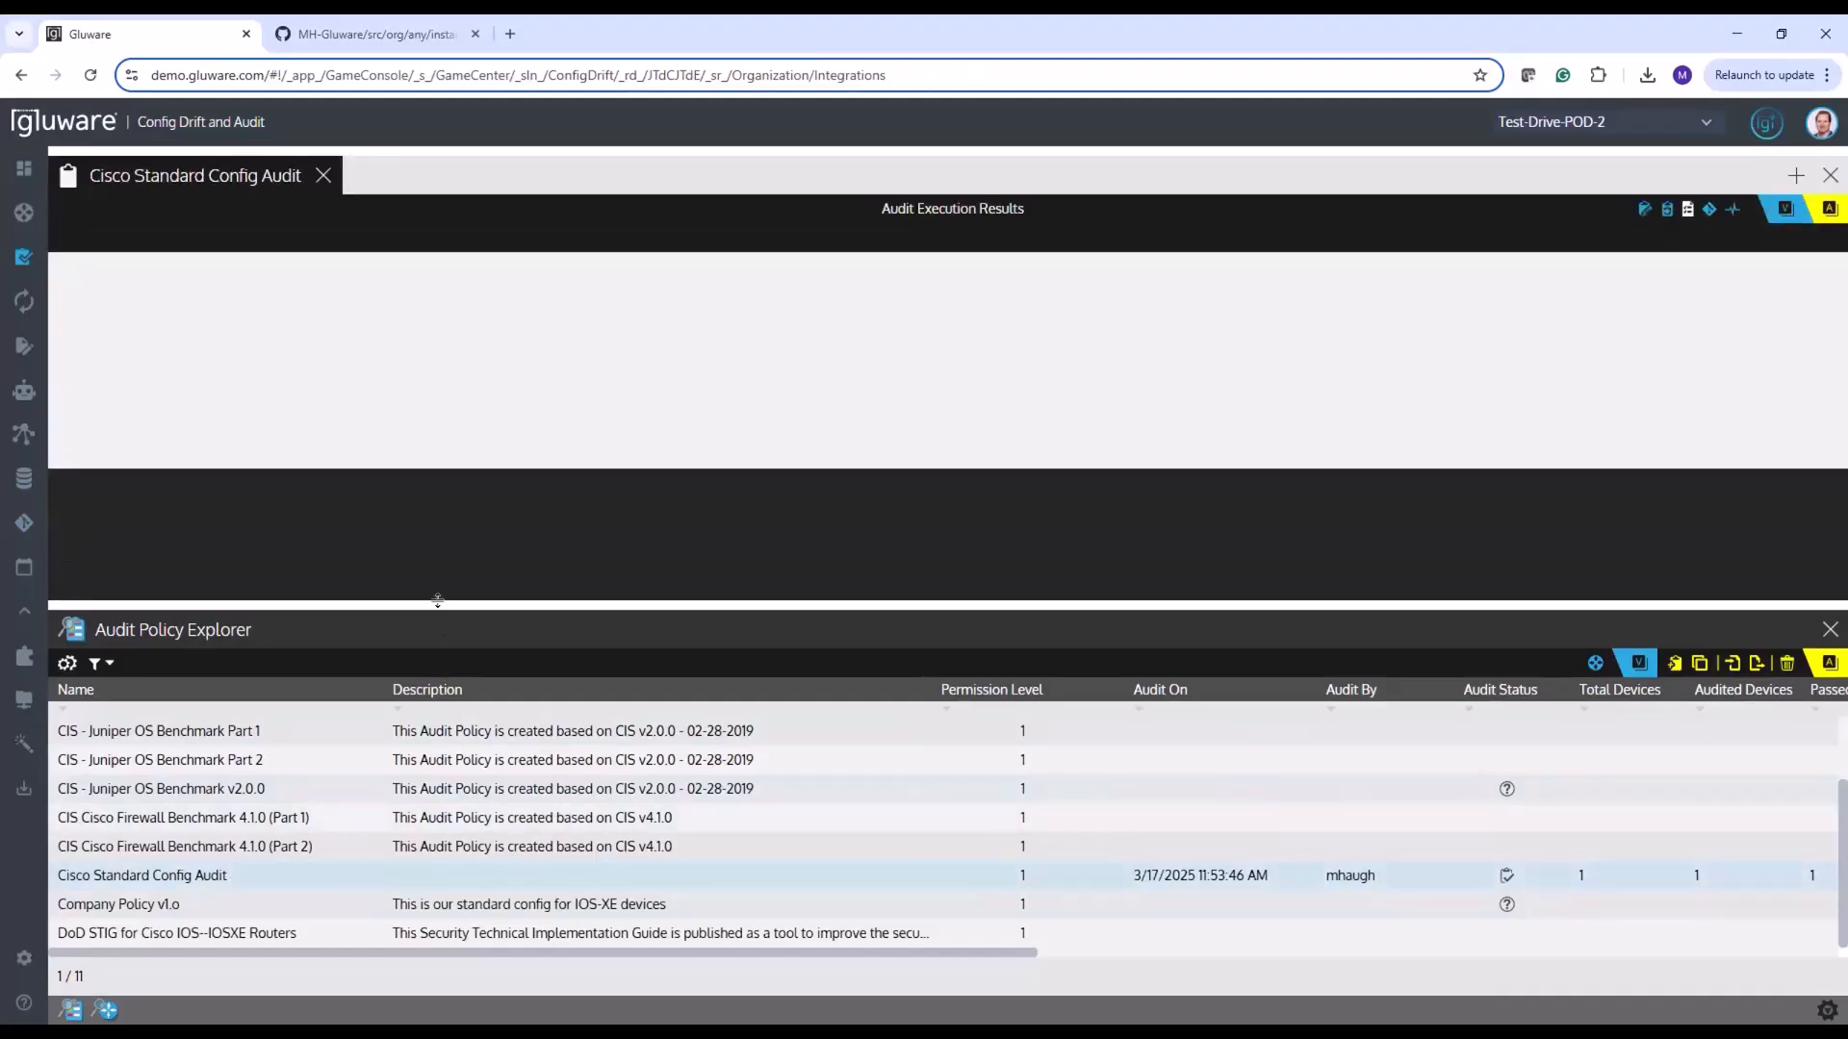
drag(437, 605, 441, 672)
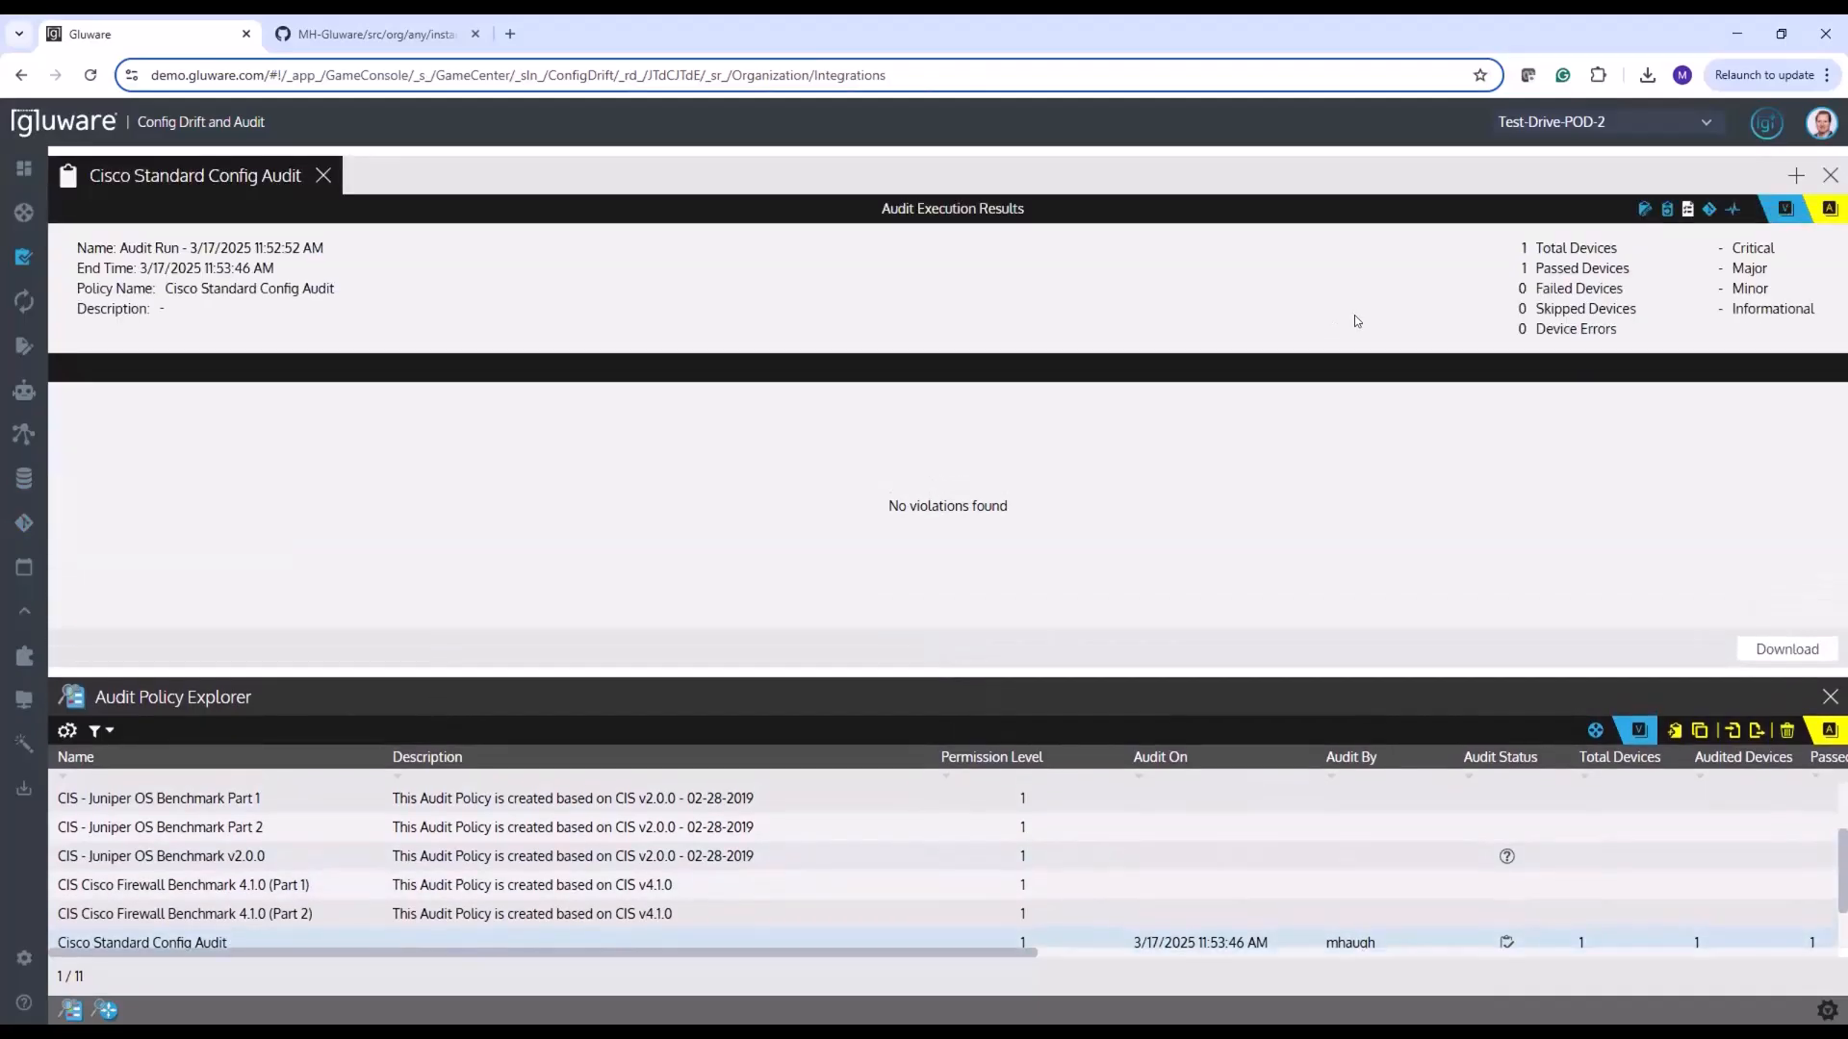
click(1709, 209)
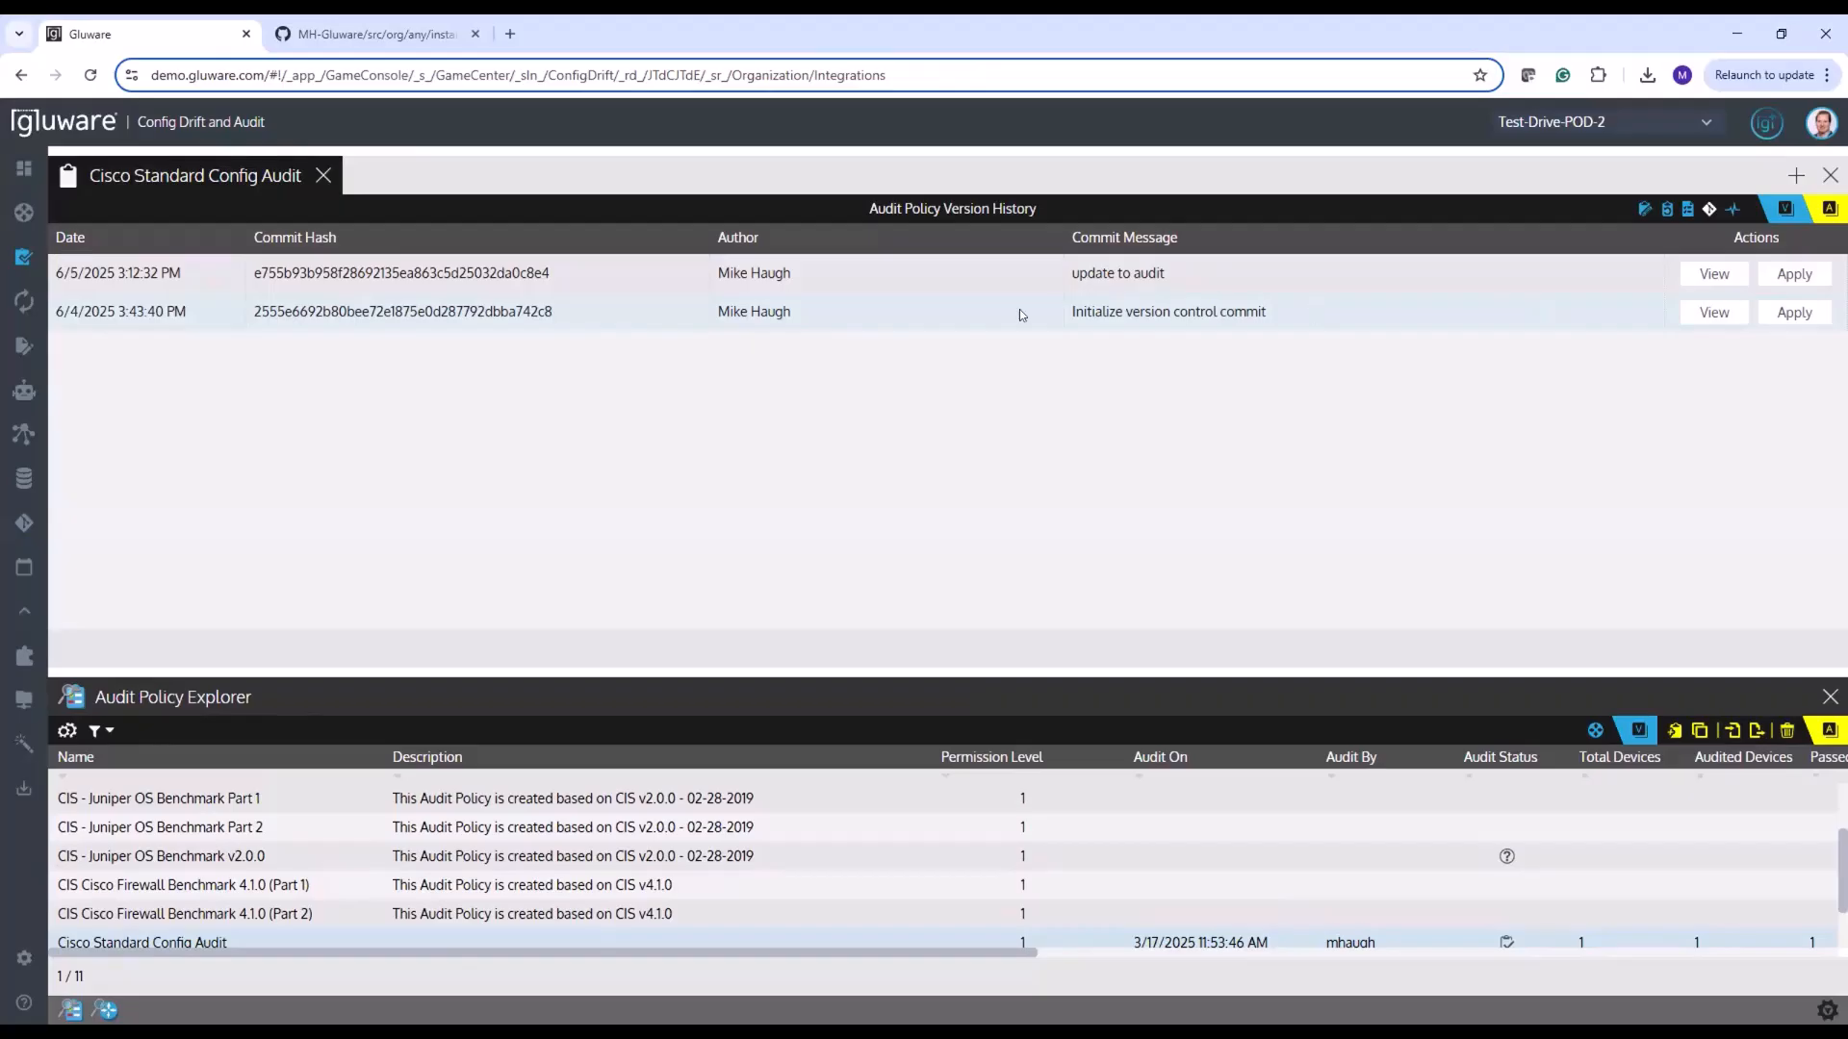
Apply and save the policy's "Initialize version control commit" version, and open the Operational - NTP status check rule to check it
click(1792, 313)
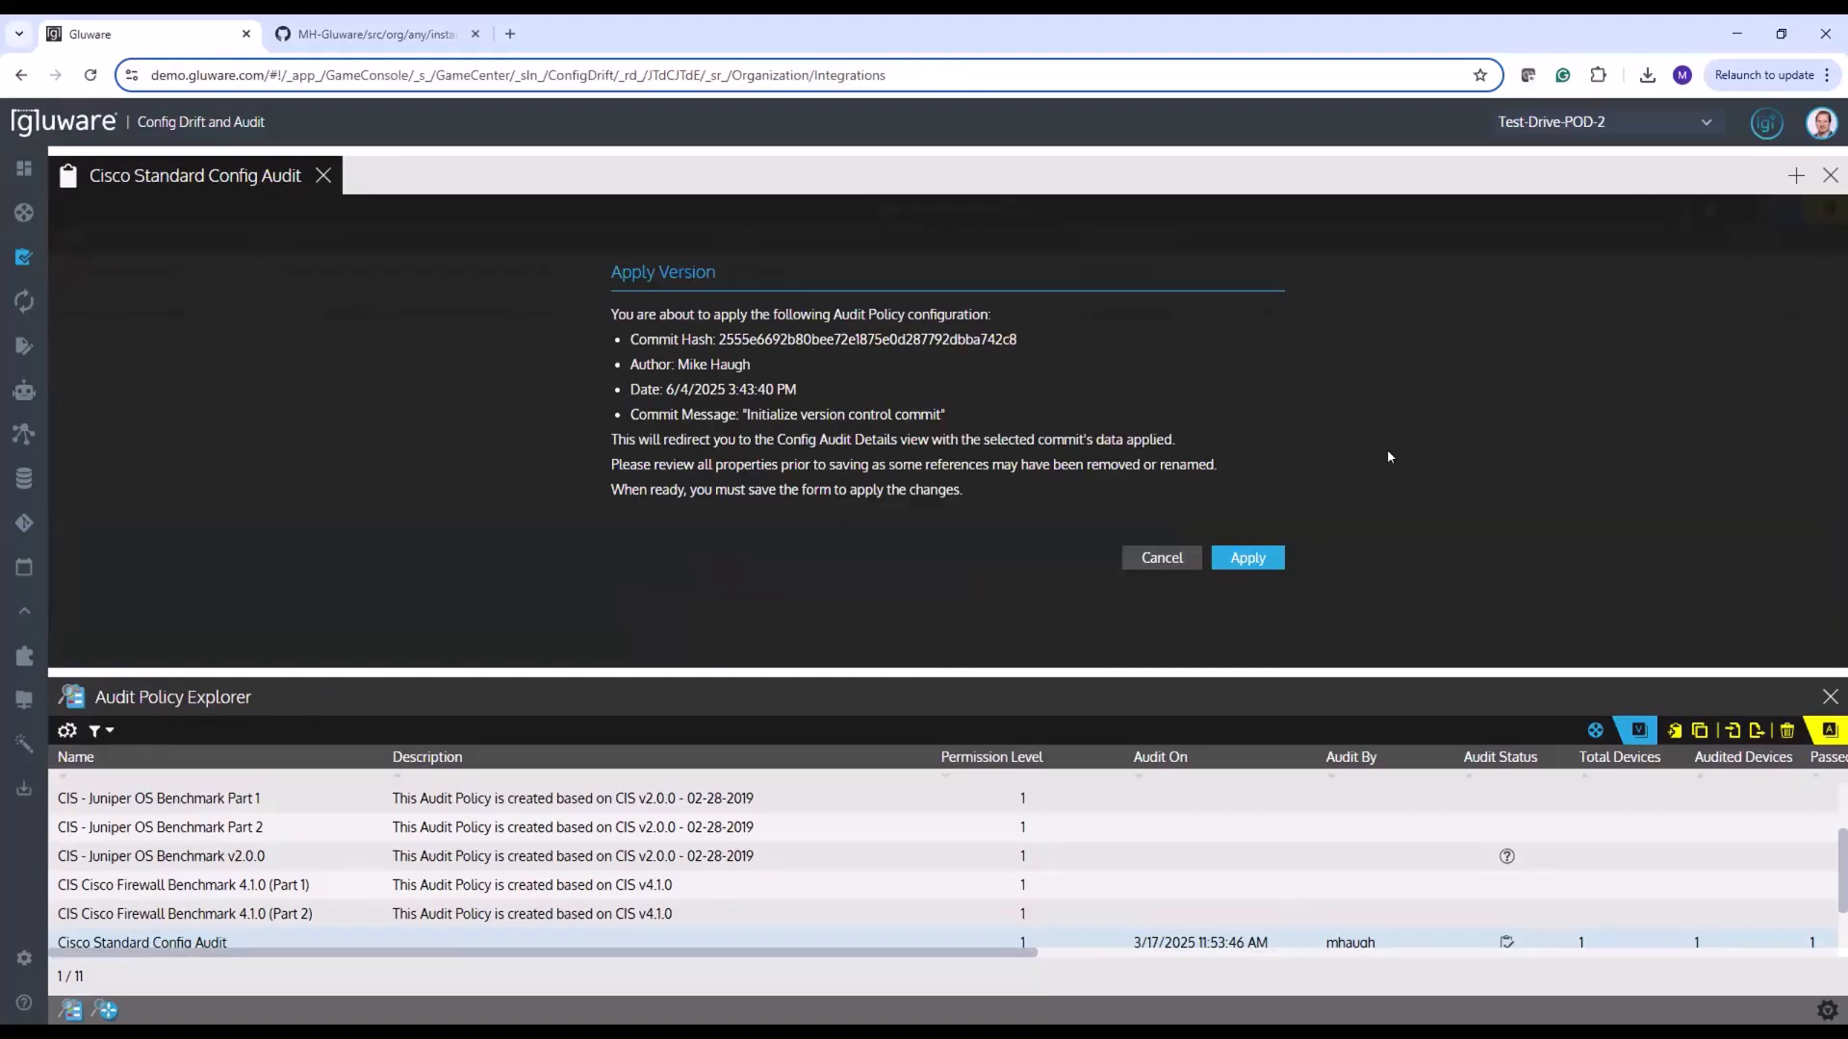
click(1251, 556)
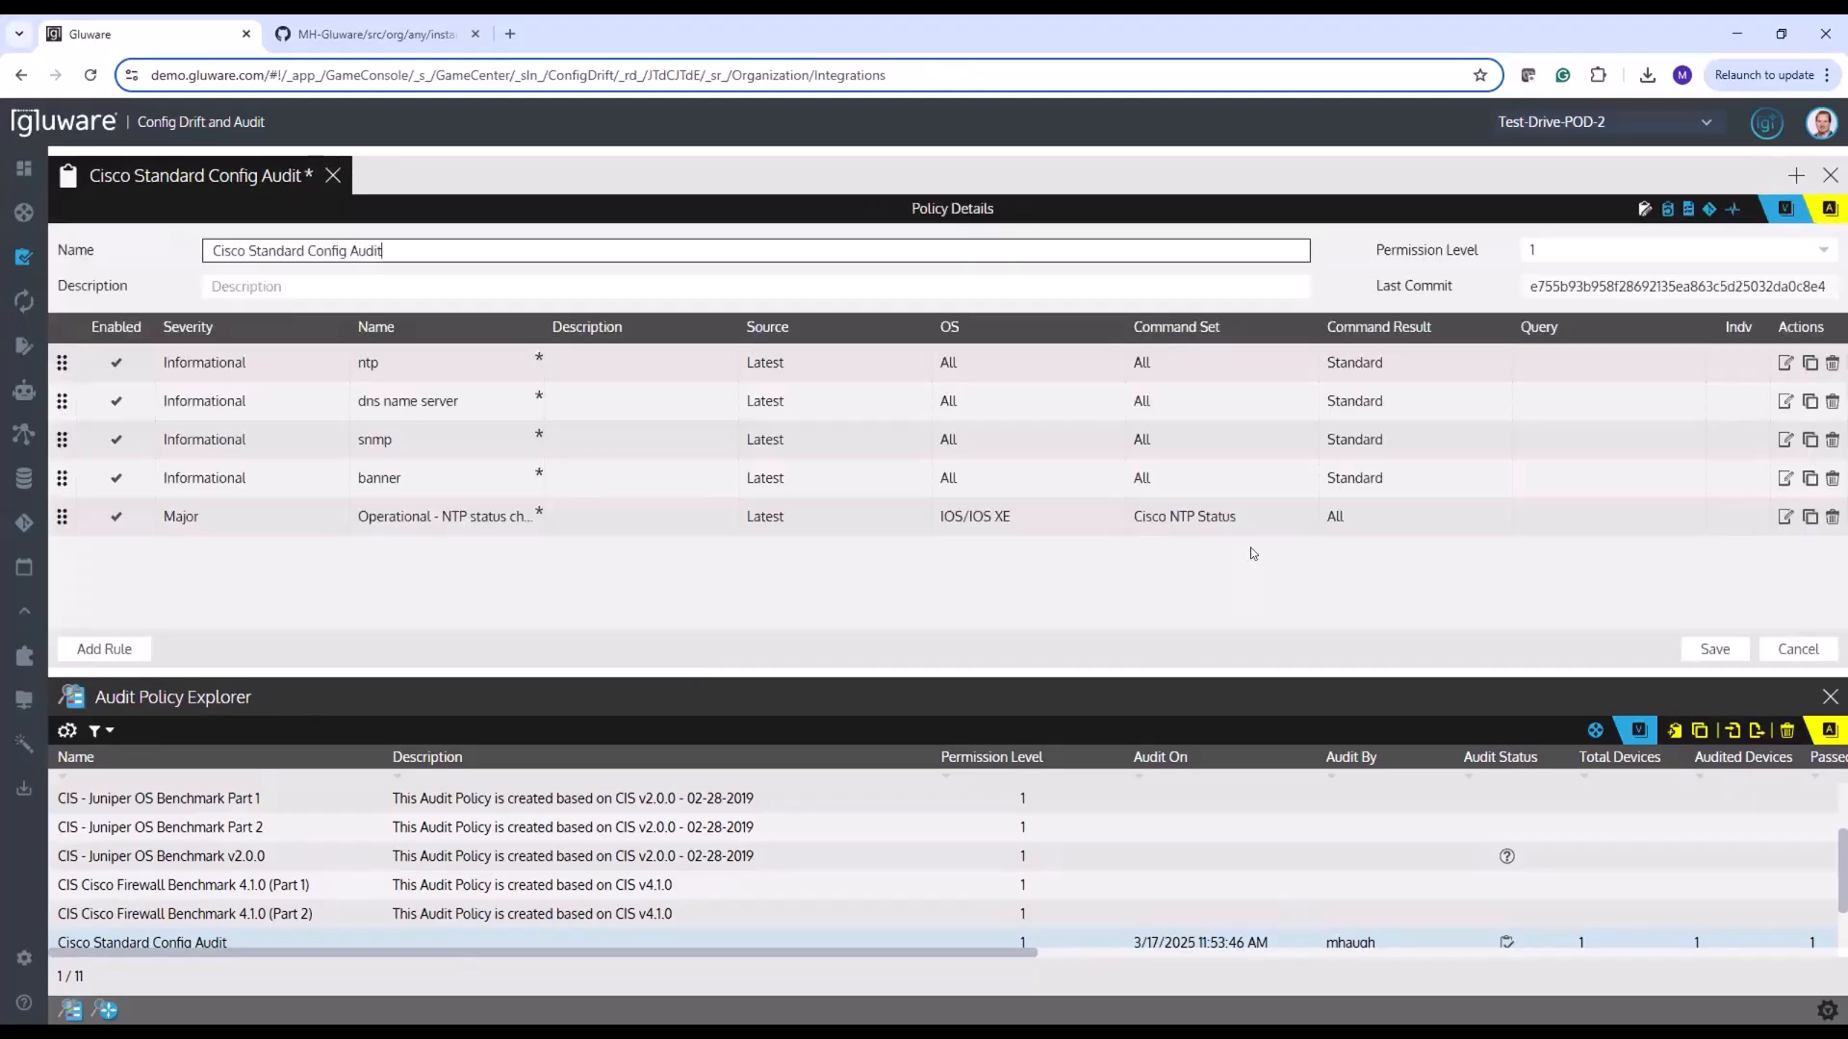
click(1708, 652)
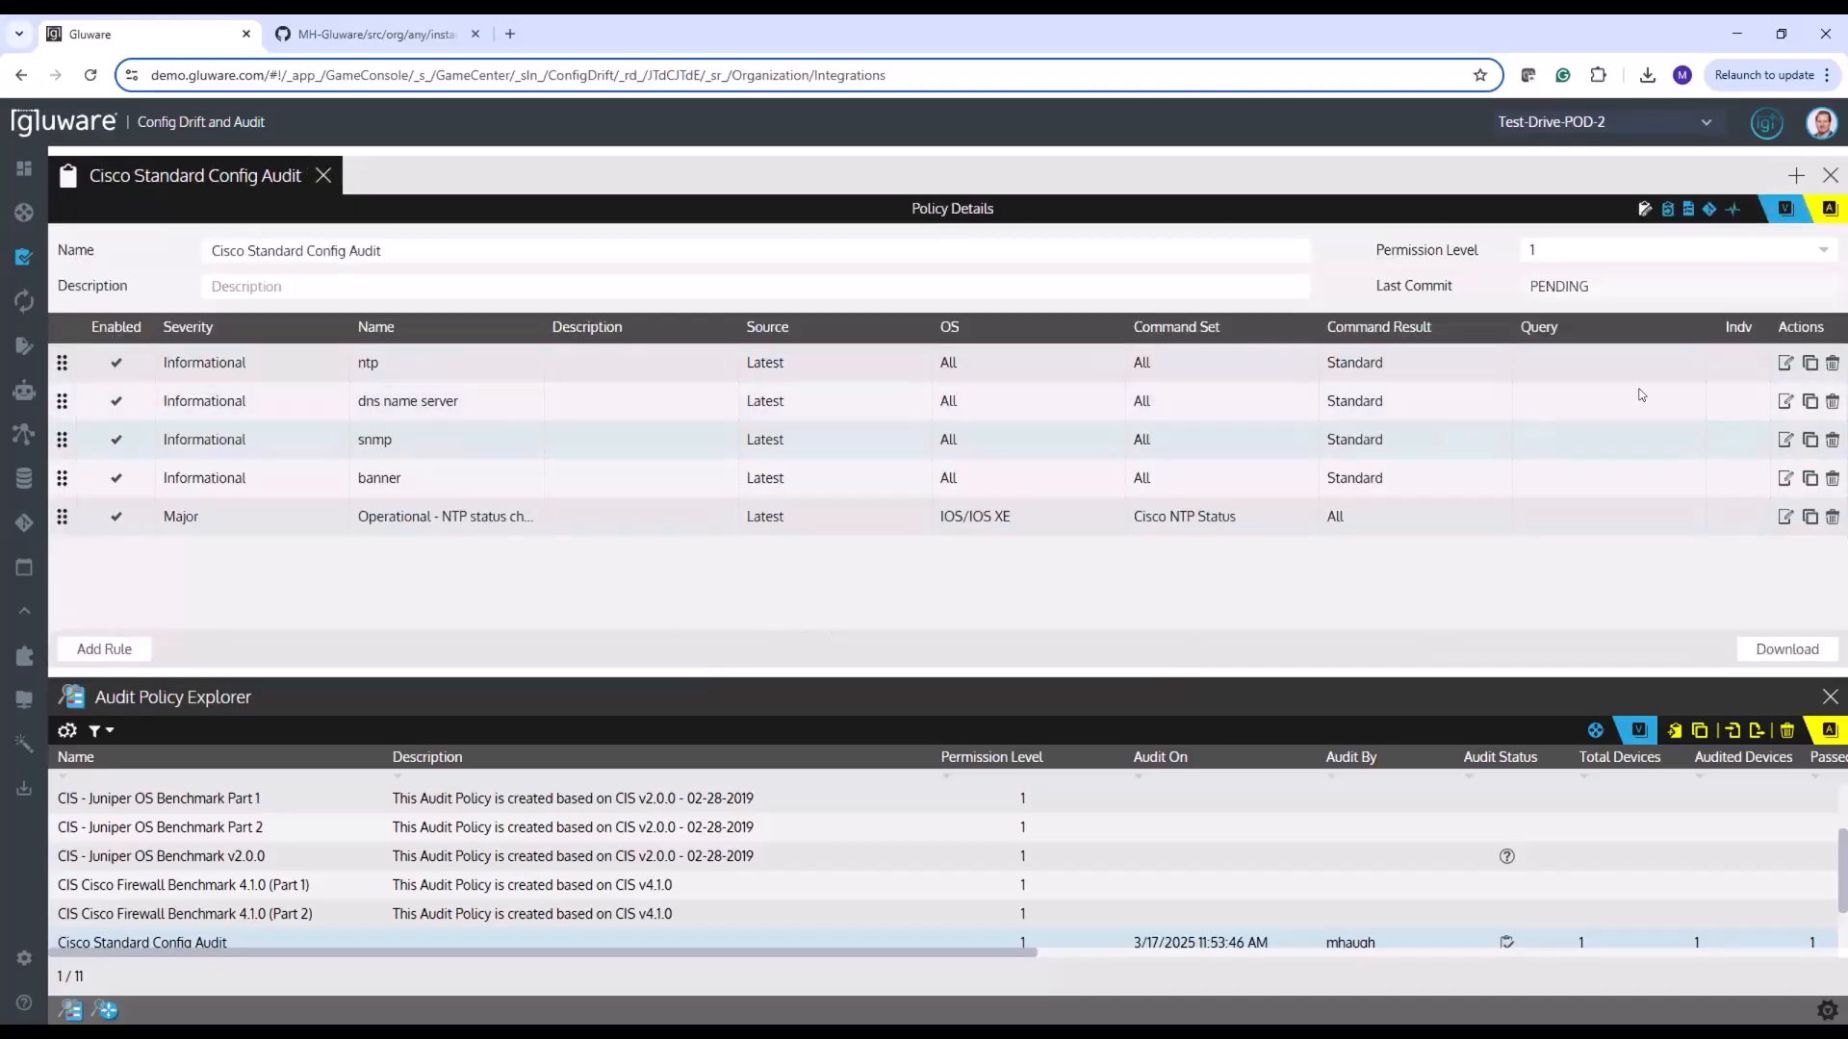
click(1779, 520)
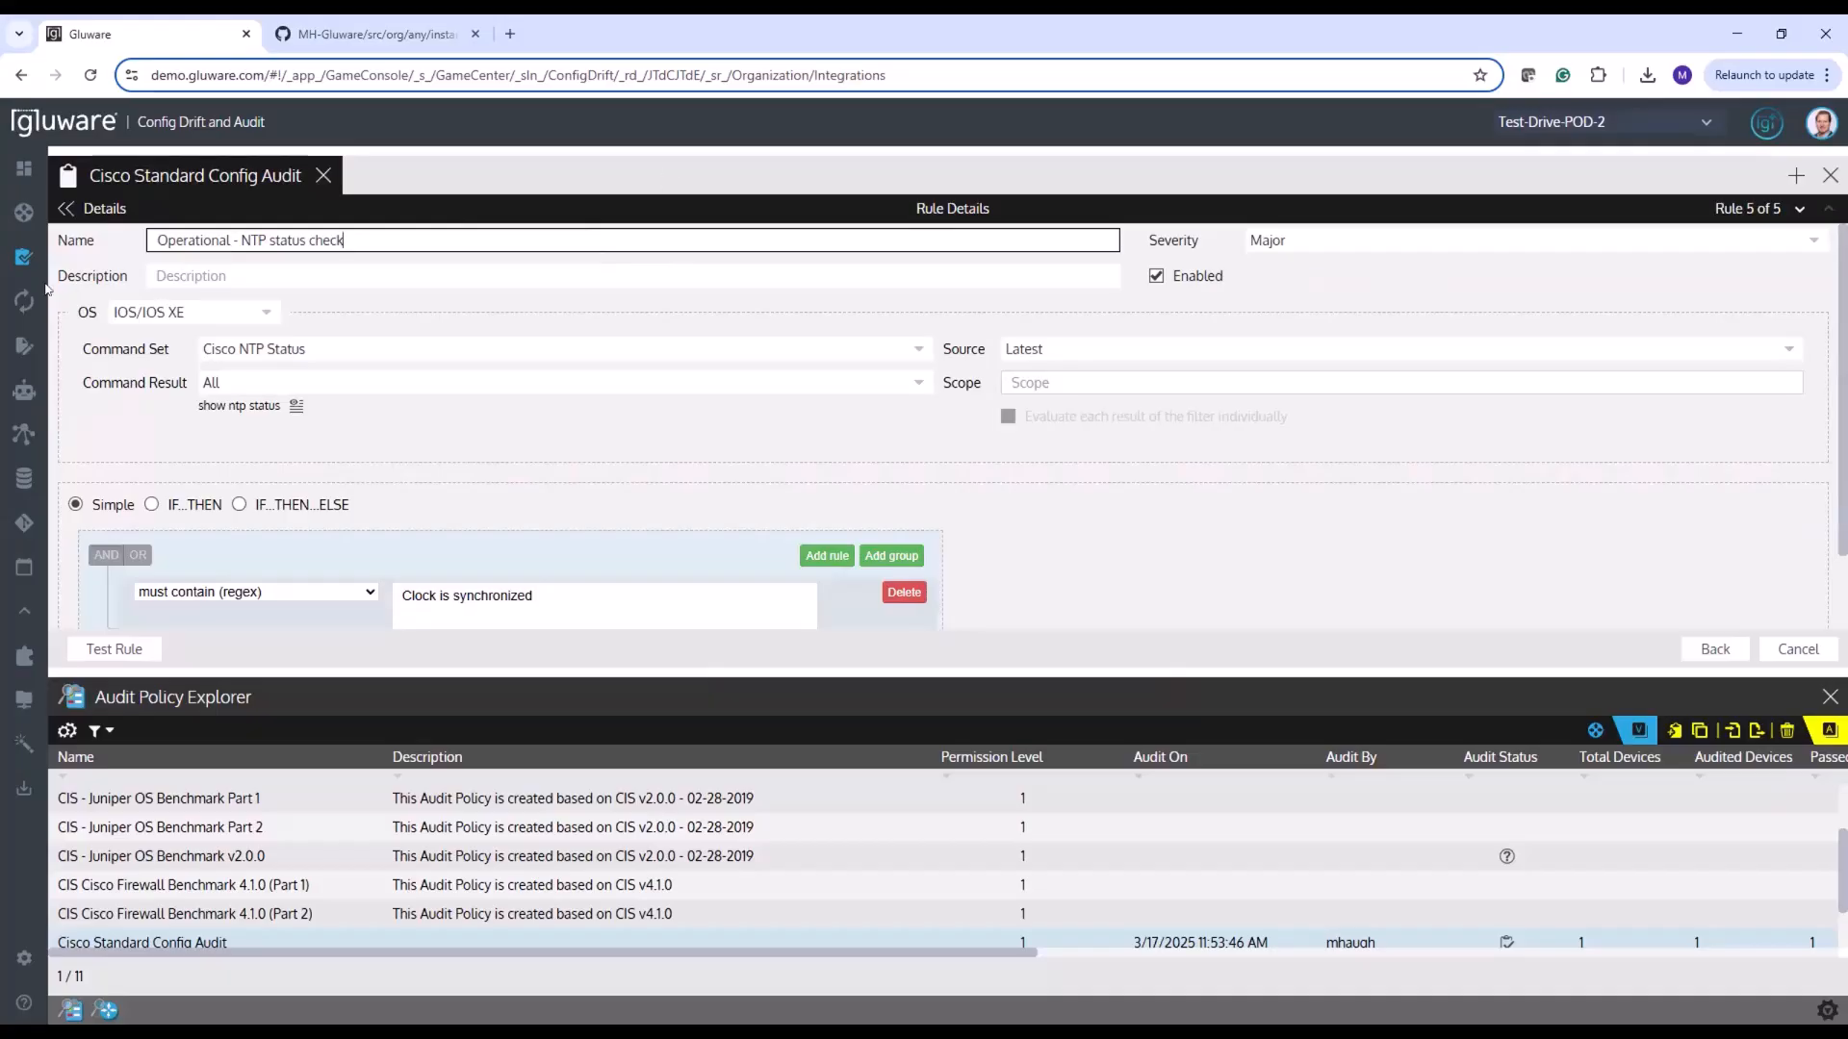
Open the nodes in Config Model Editor and open the ios_ntp-server-cli command list from POD-2-SPOKE-1's instance map
mouse_move(39, 291)
mouse_move(102, 348)
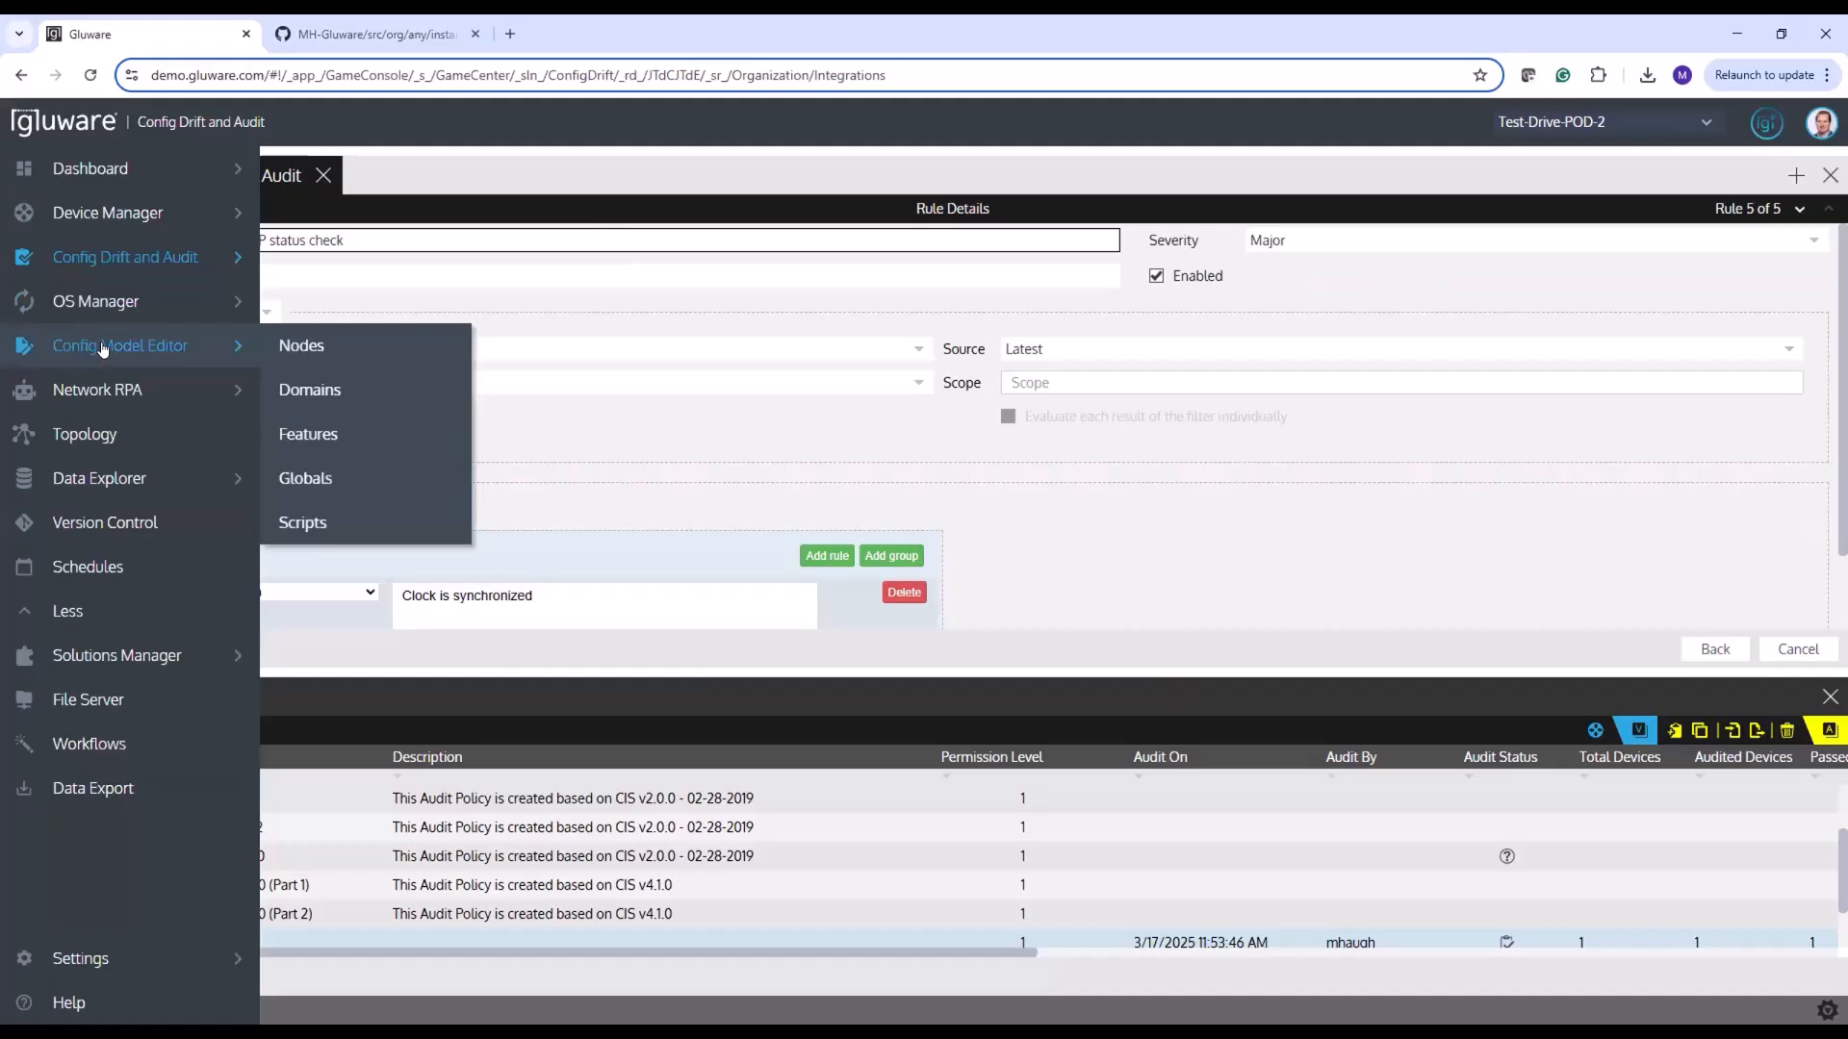
click(289, 346)
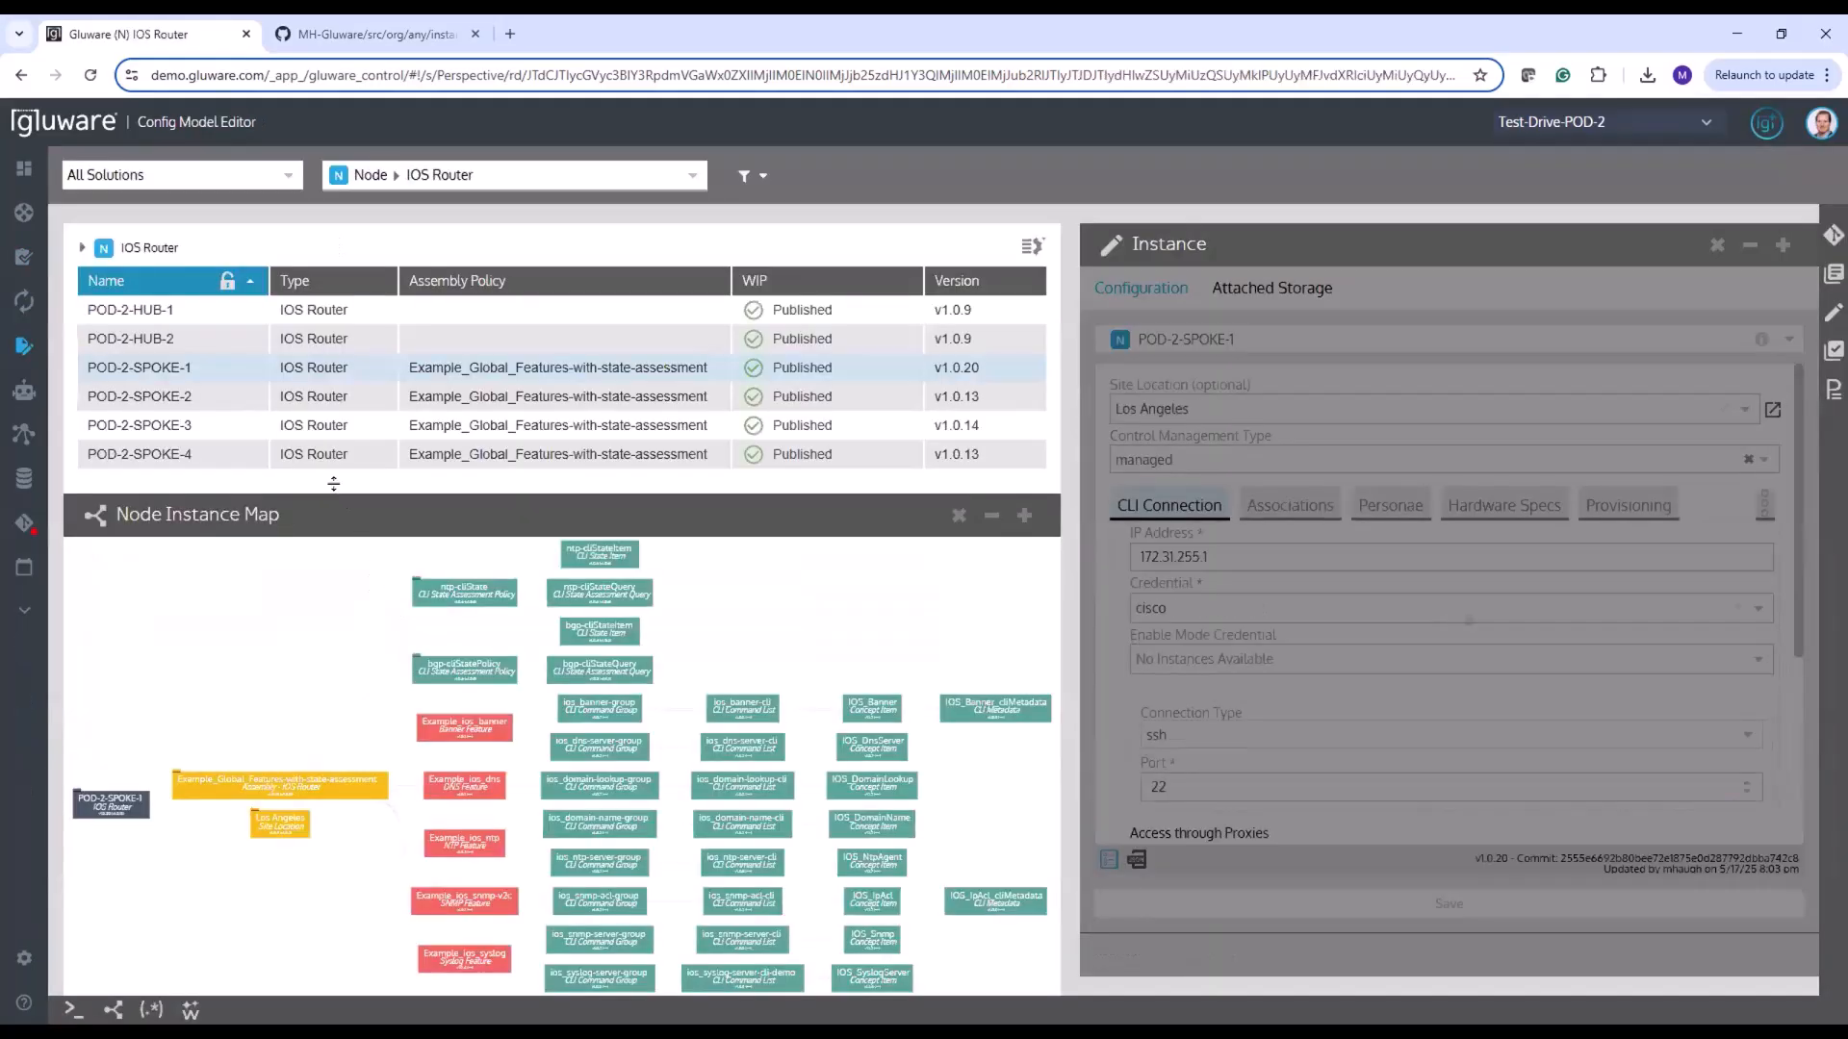
drag(334, 484, 410, 511)
scroll(270, 759, up, 2)
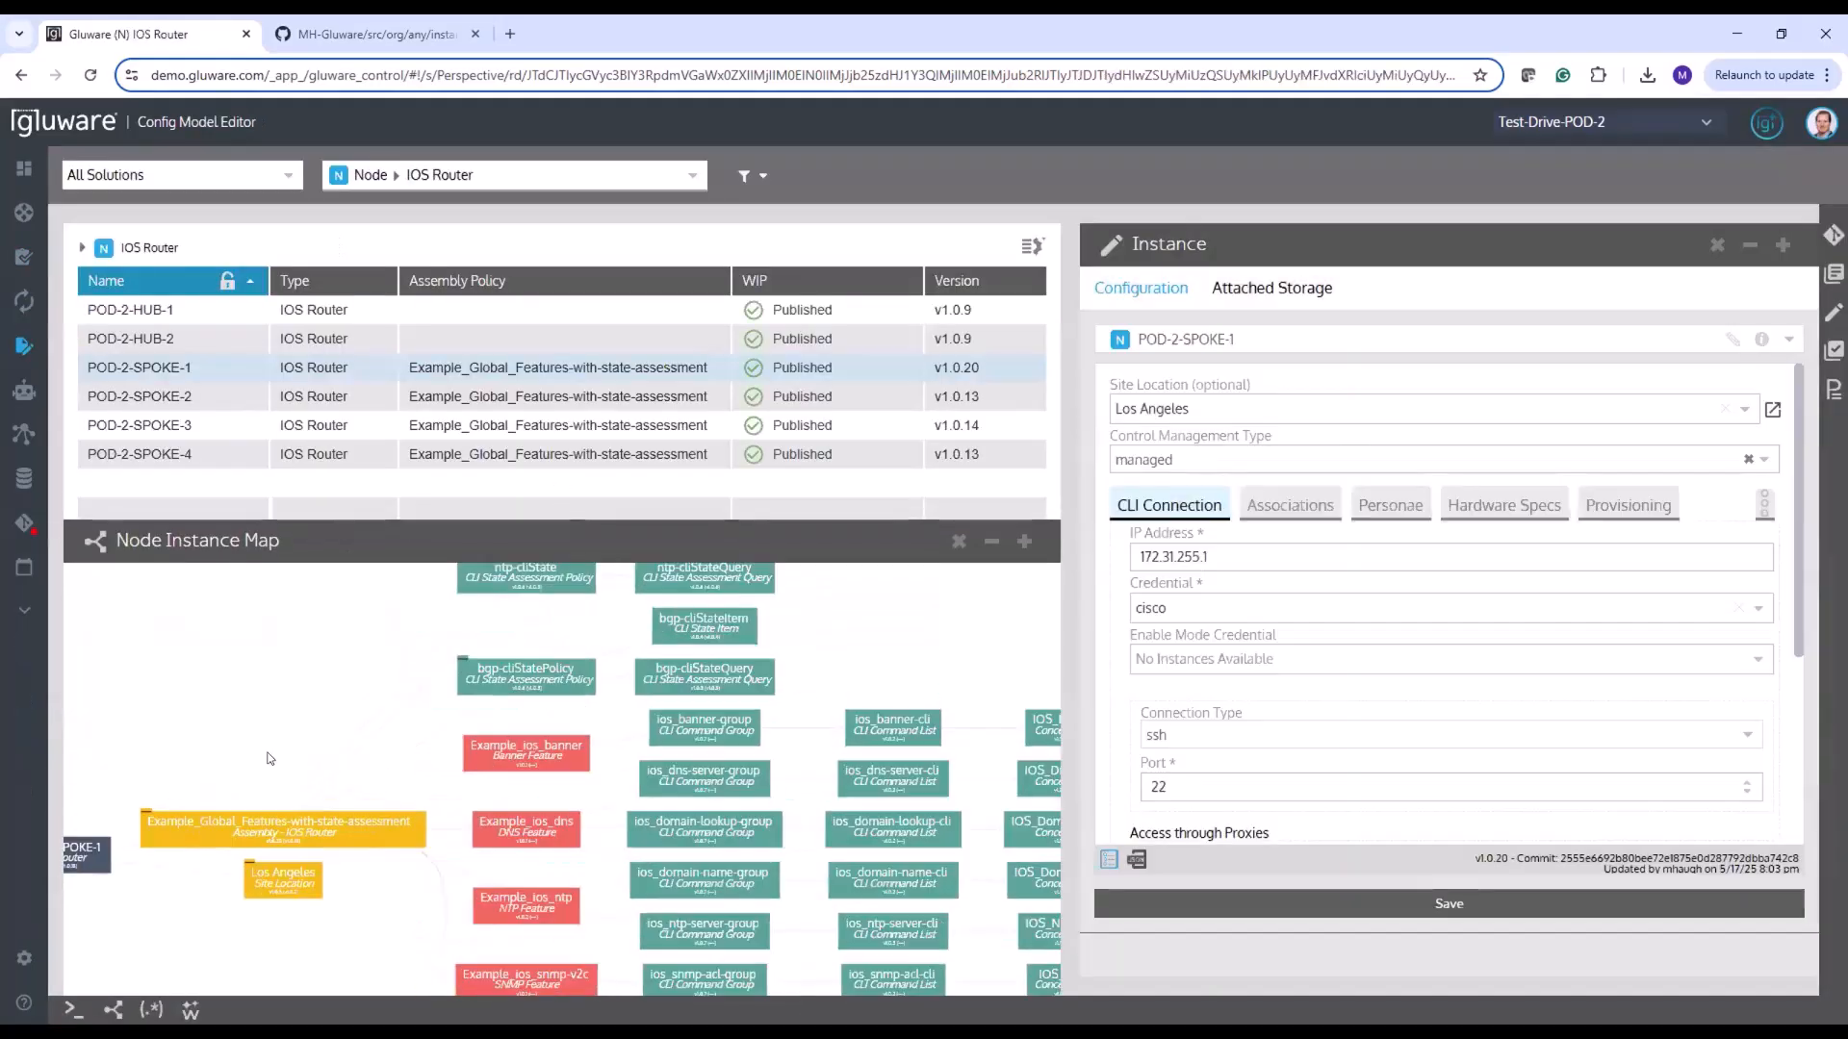
scroll(327, 765, up, 1)
drag(527, 804, 519, 640)
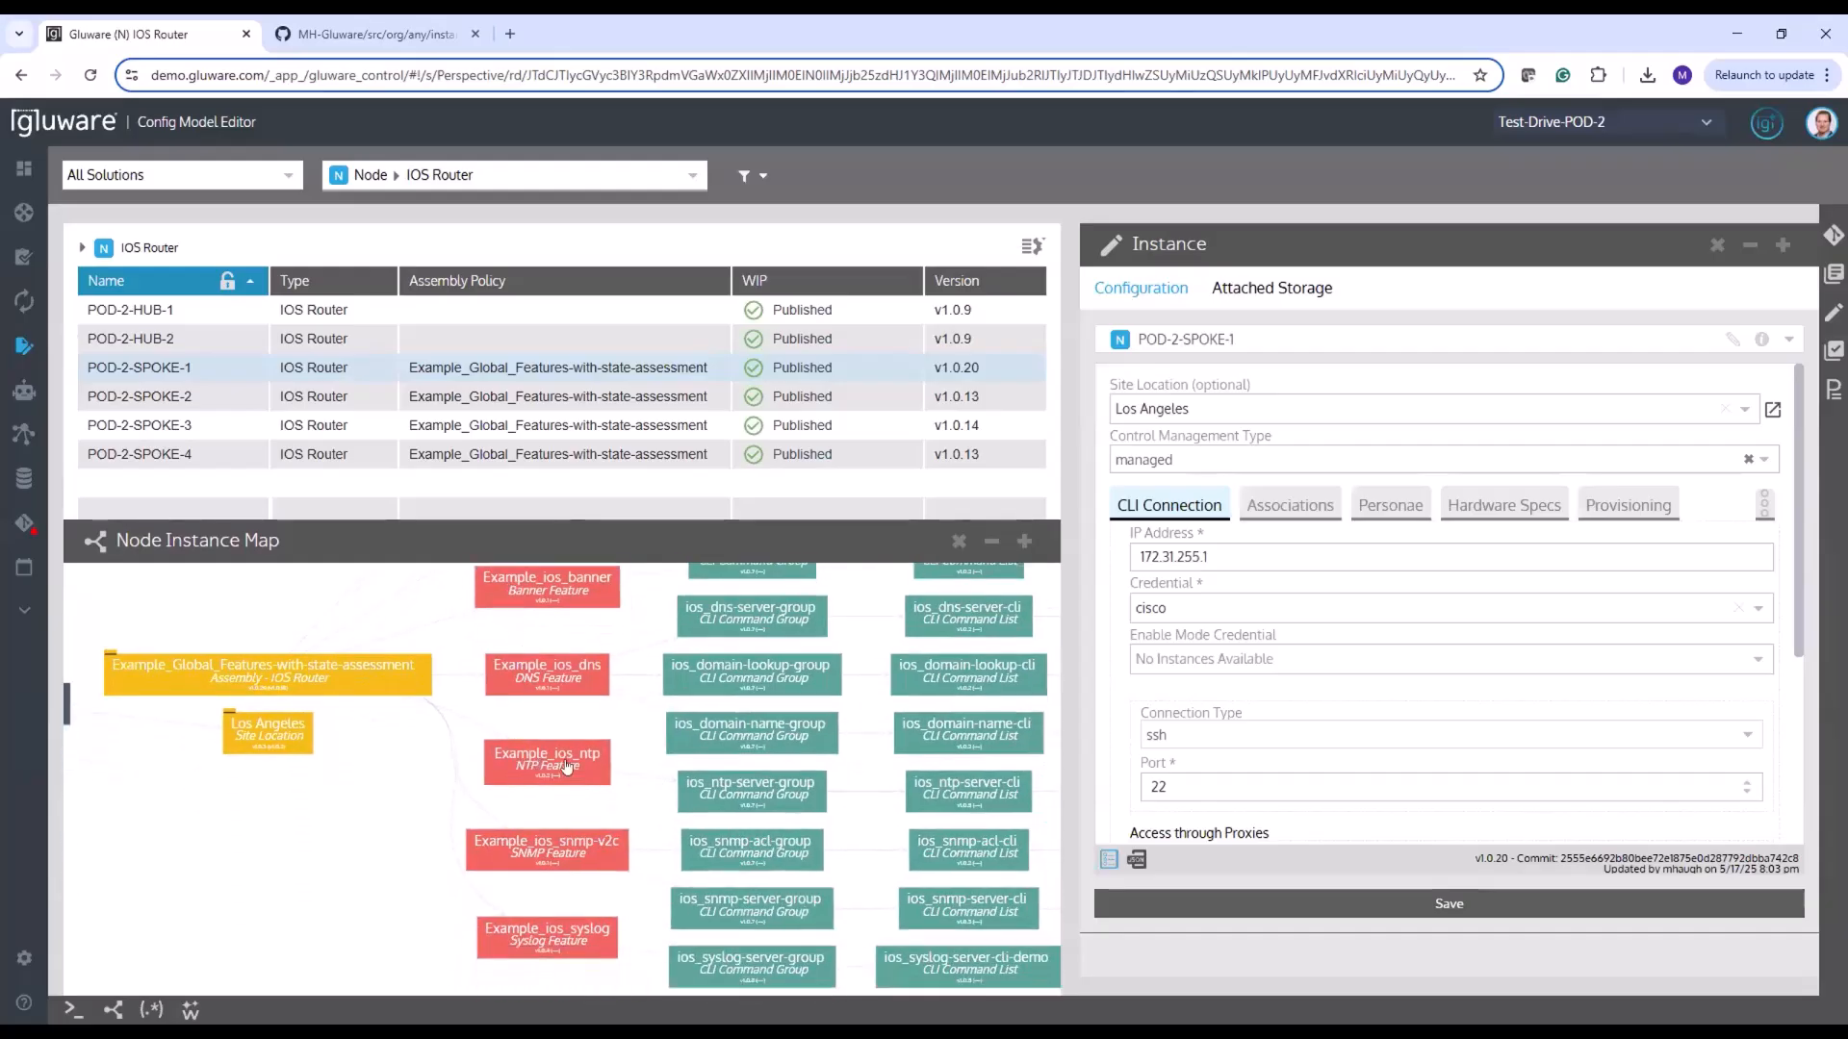
click(965, 797)
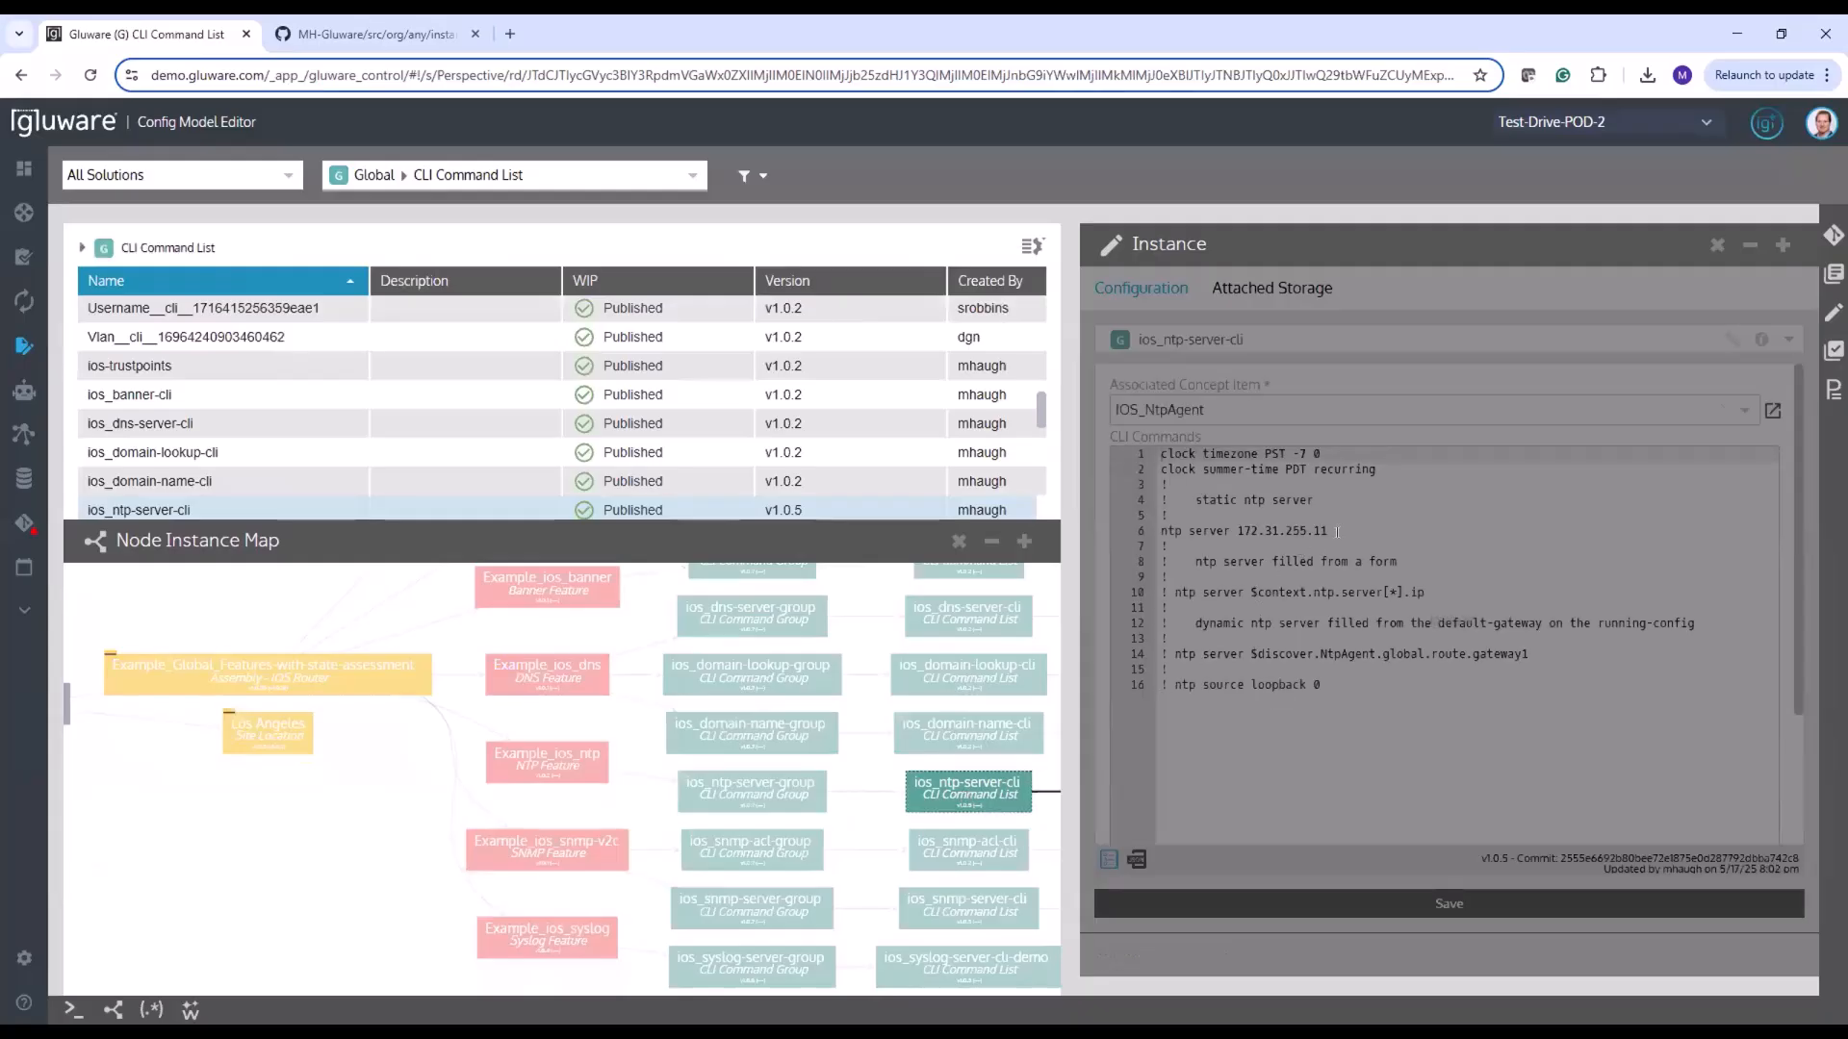
Highlight the static NTP server address in the ios_ntp-server-cli commands and examine the instance in its JSON view
click(1337, 531)
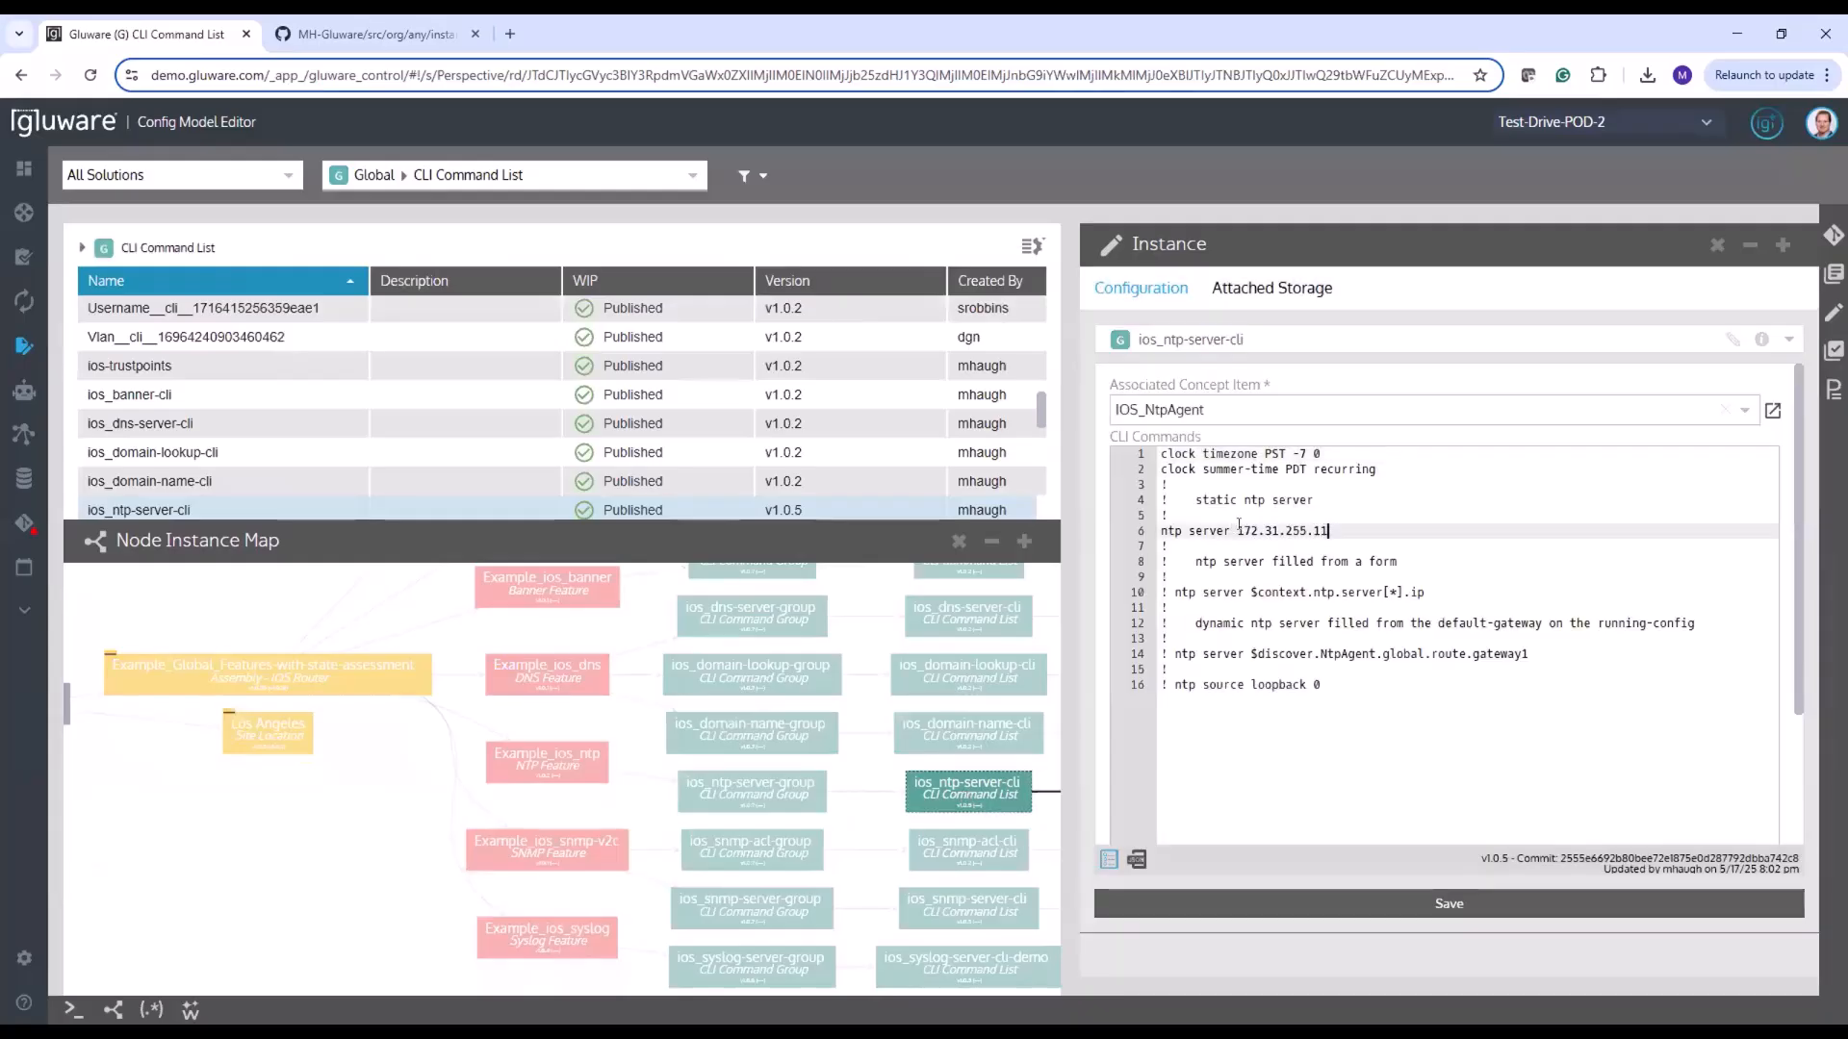
drag(1238, 524, 1329, 530)
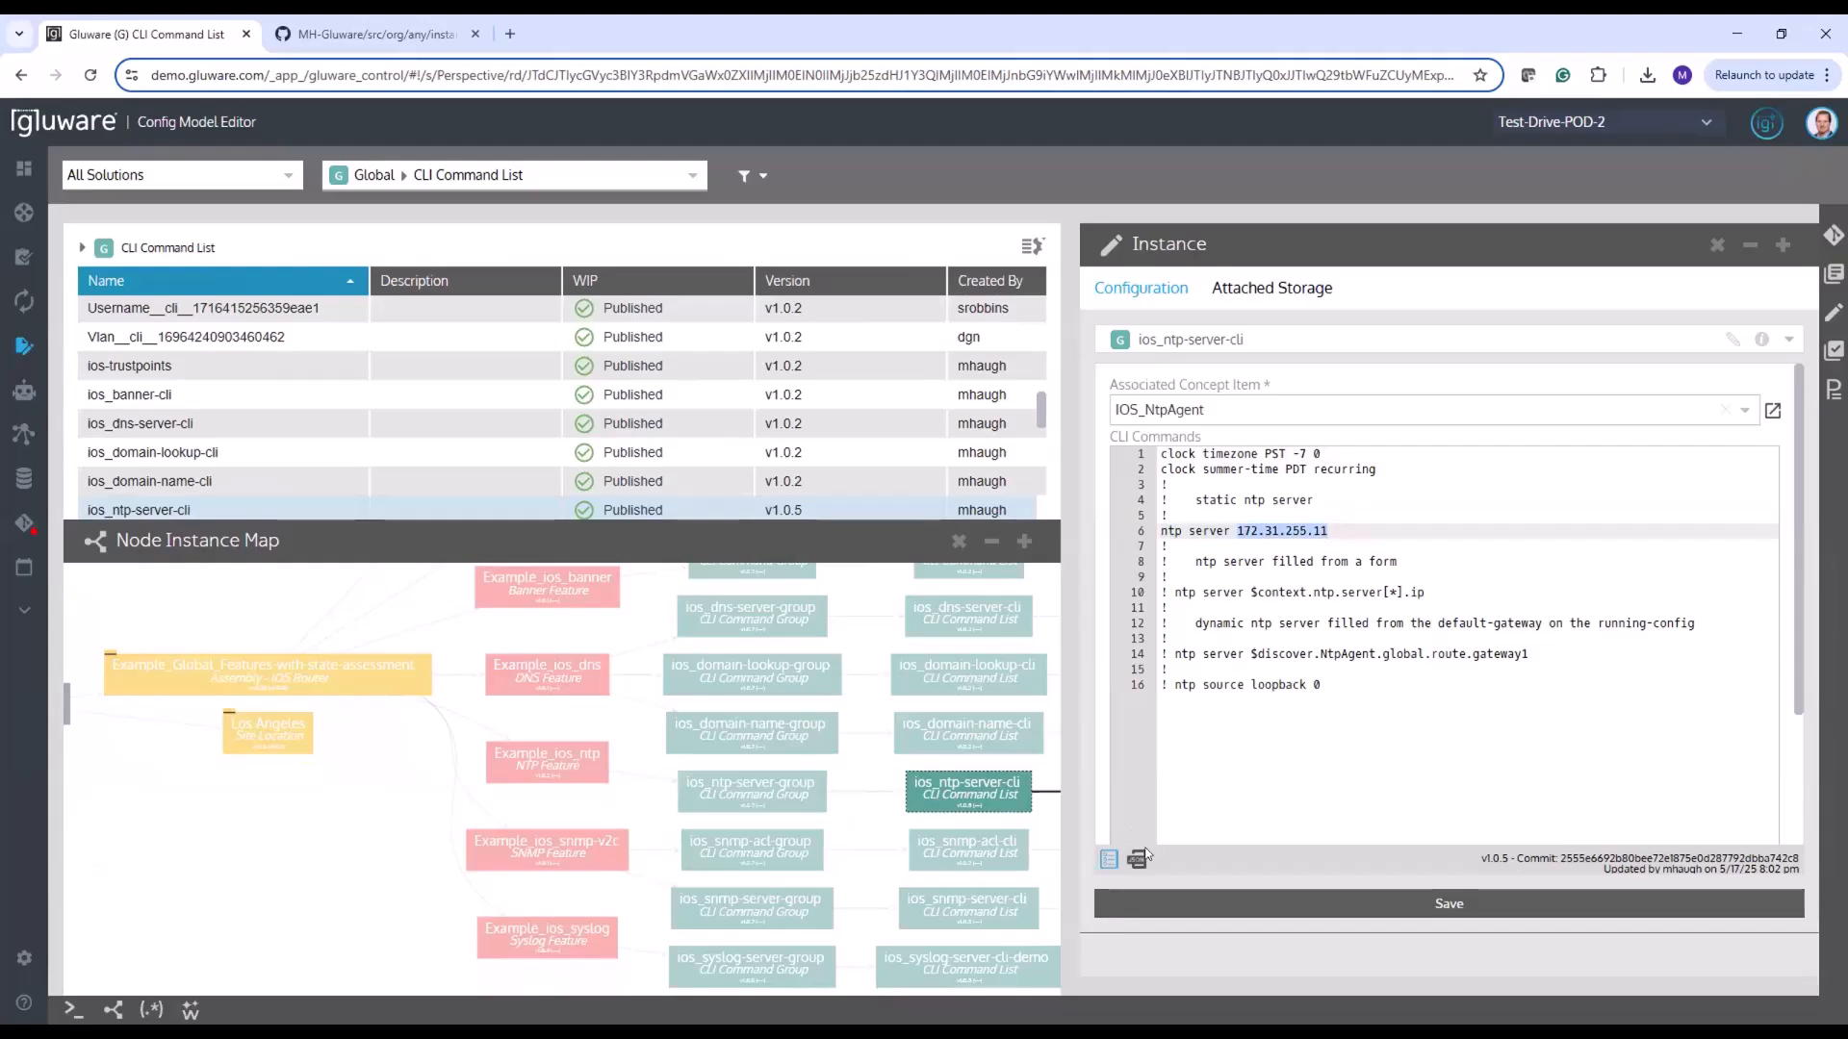
click(1137, 858)
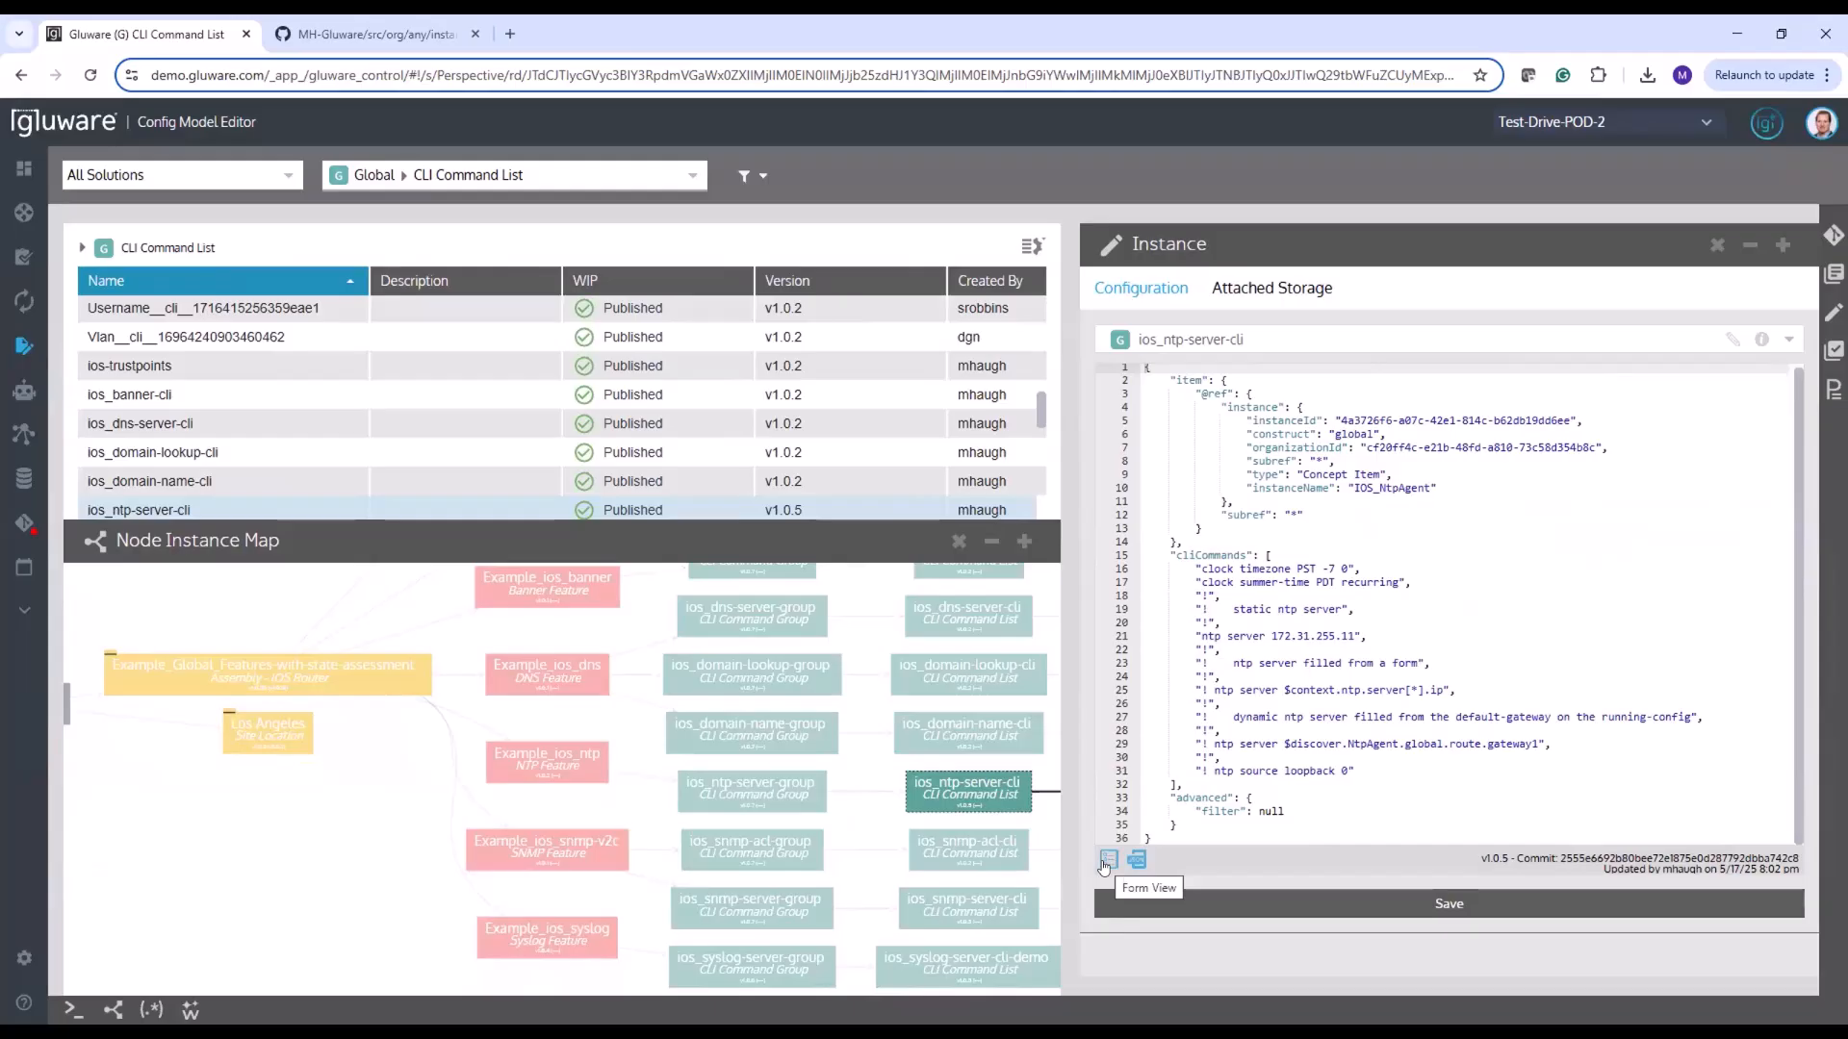
Set the static NTP server in the form view of ios_ntp-server-cli to 8.8.8.8, save the instance and display its version history
click(1106, 859)
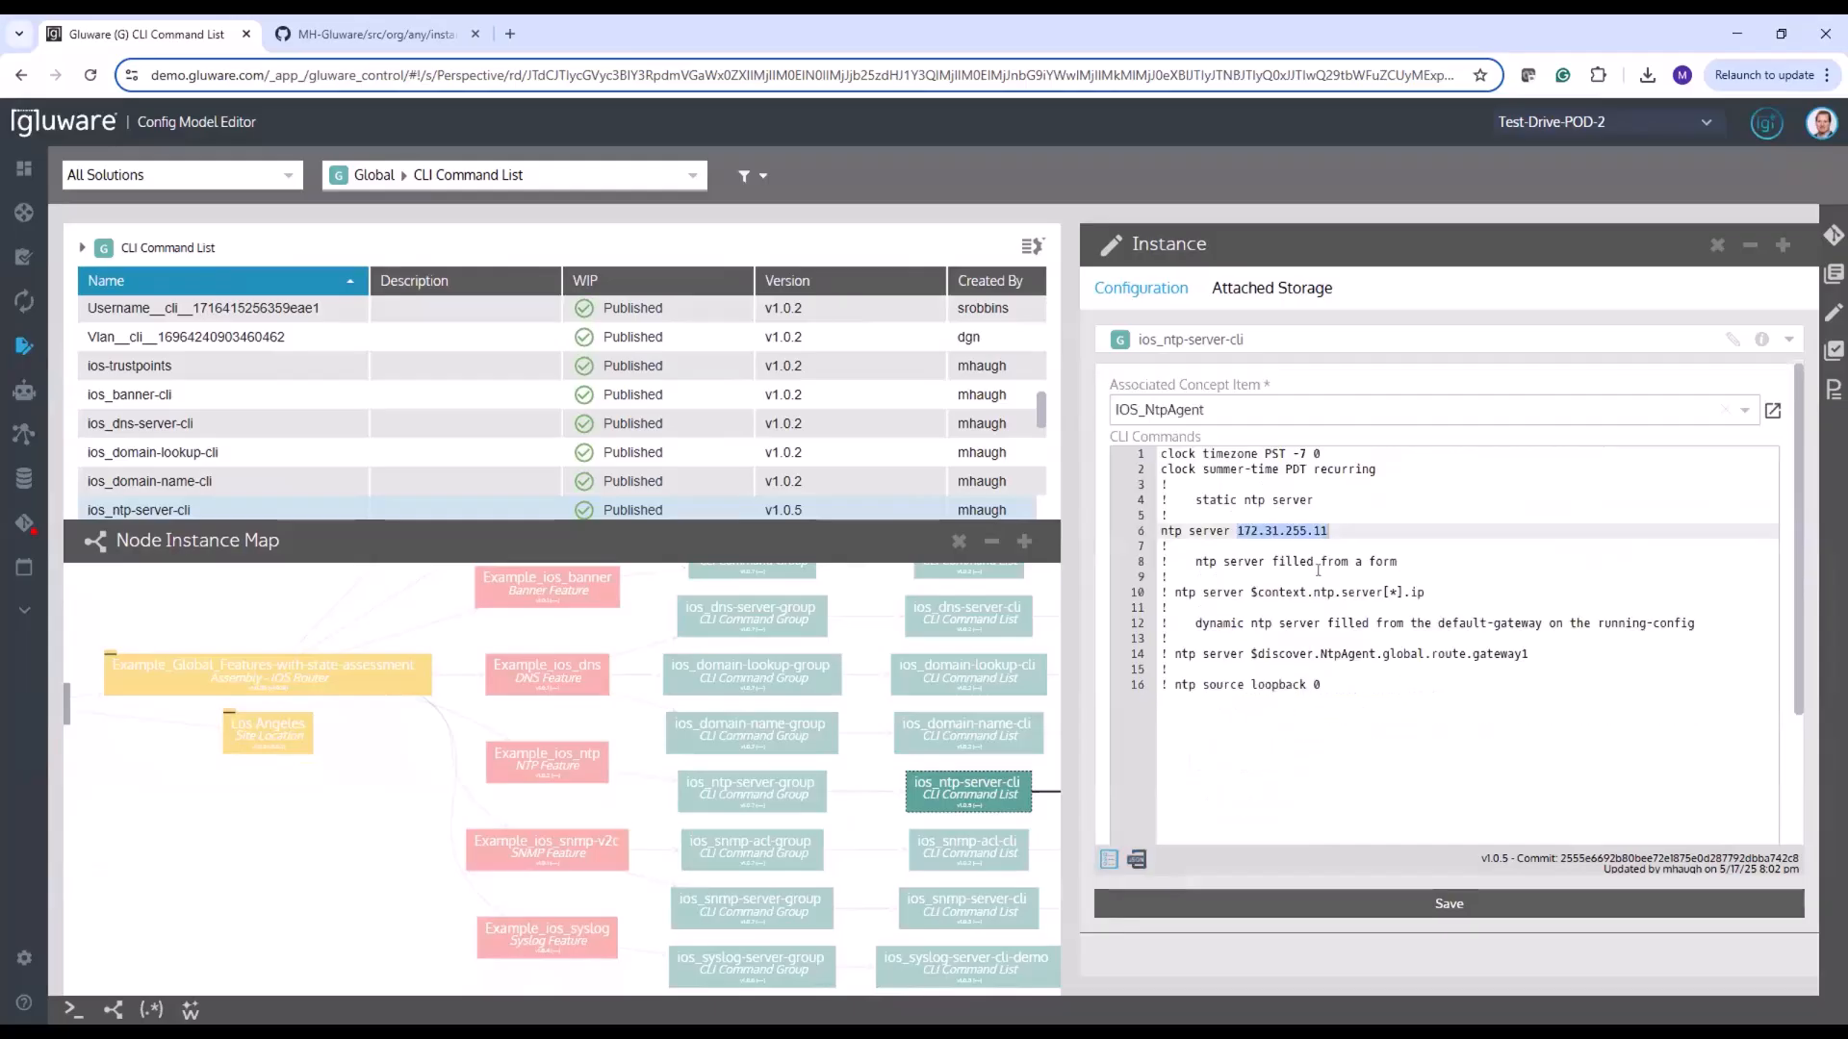
click(1176, 542)
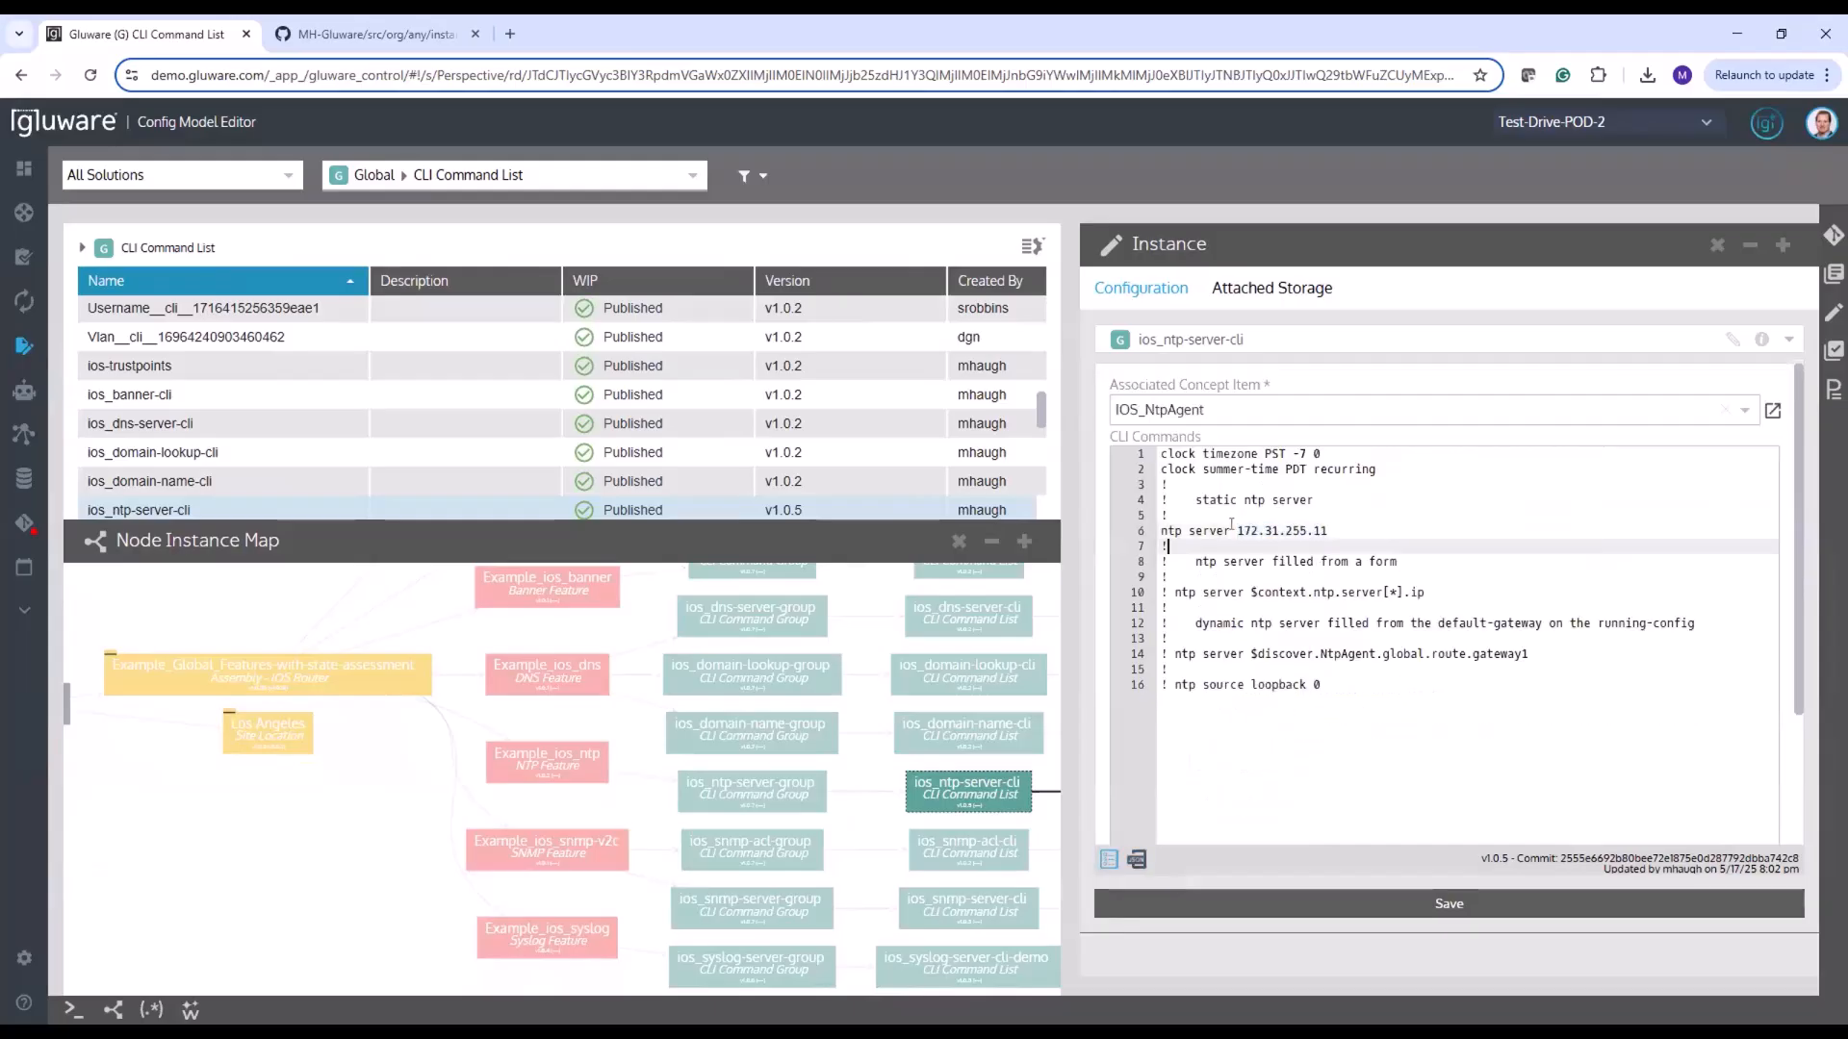
drag(1239, 530, 1354, 531)
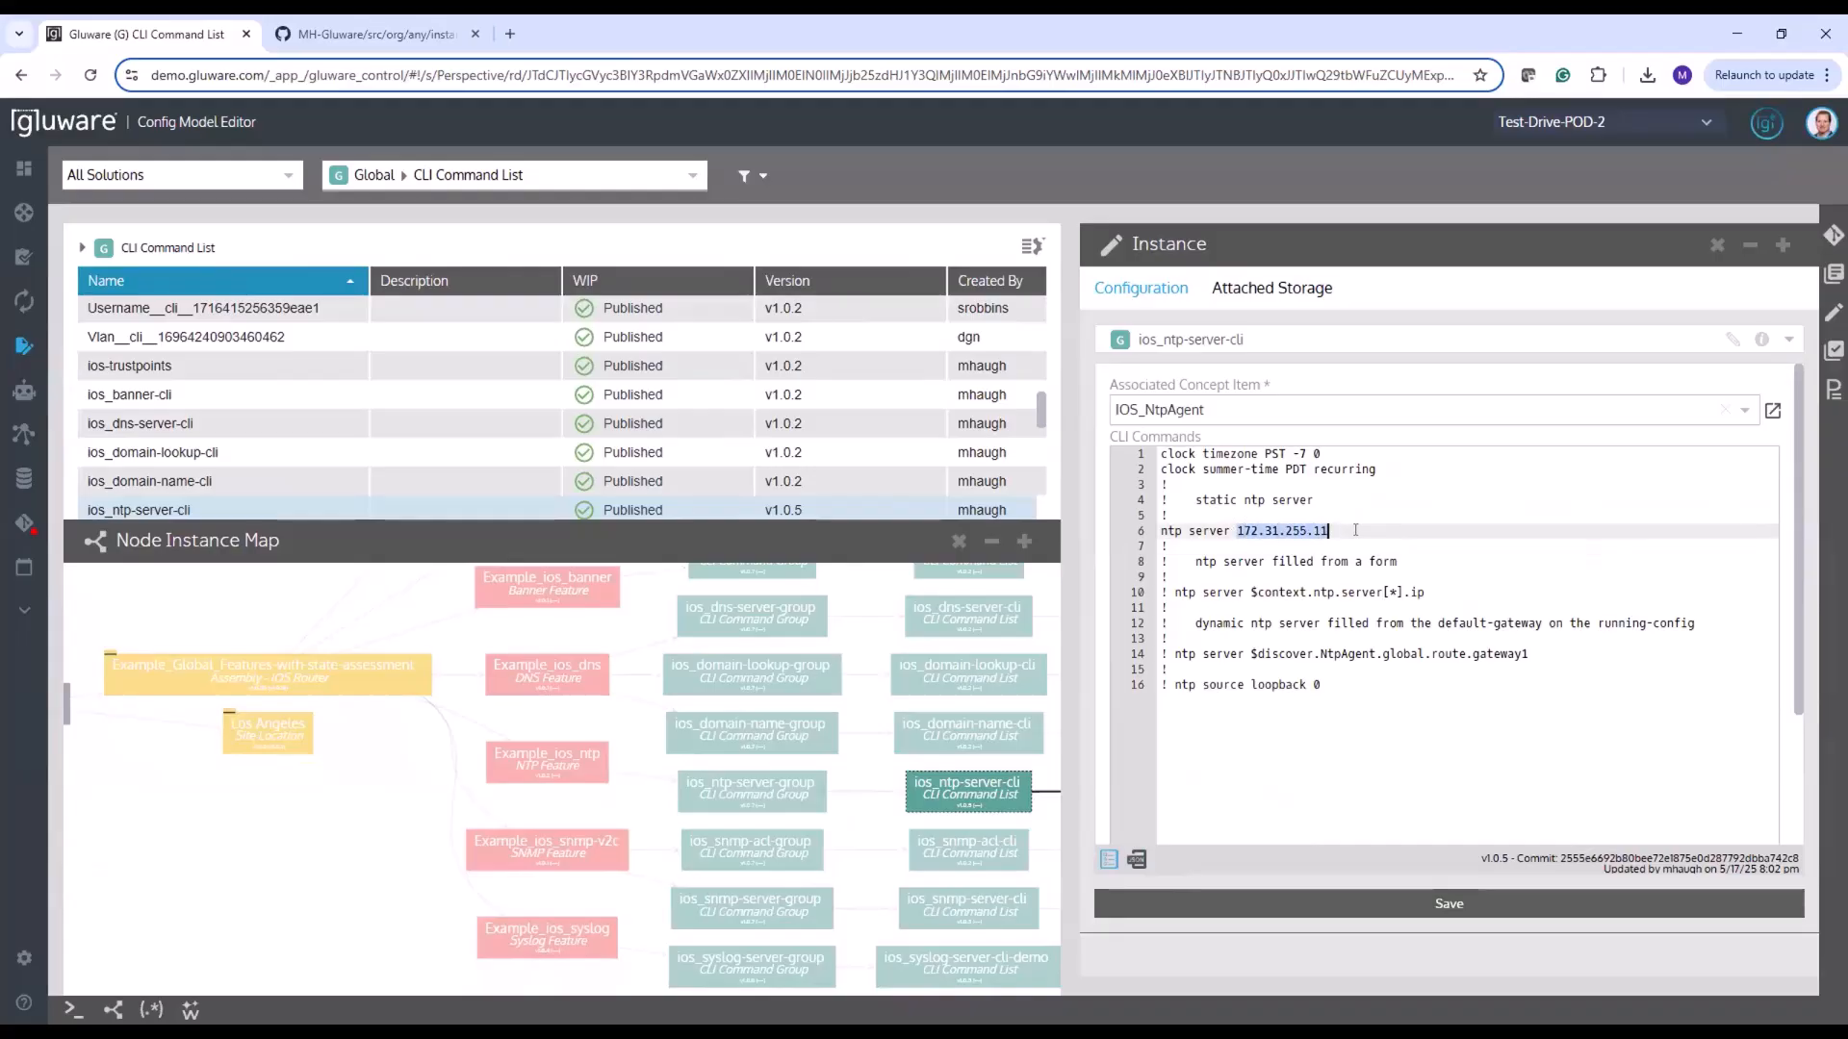
key(BackSpace)
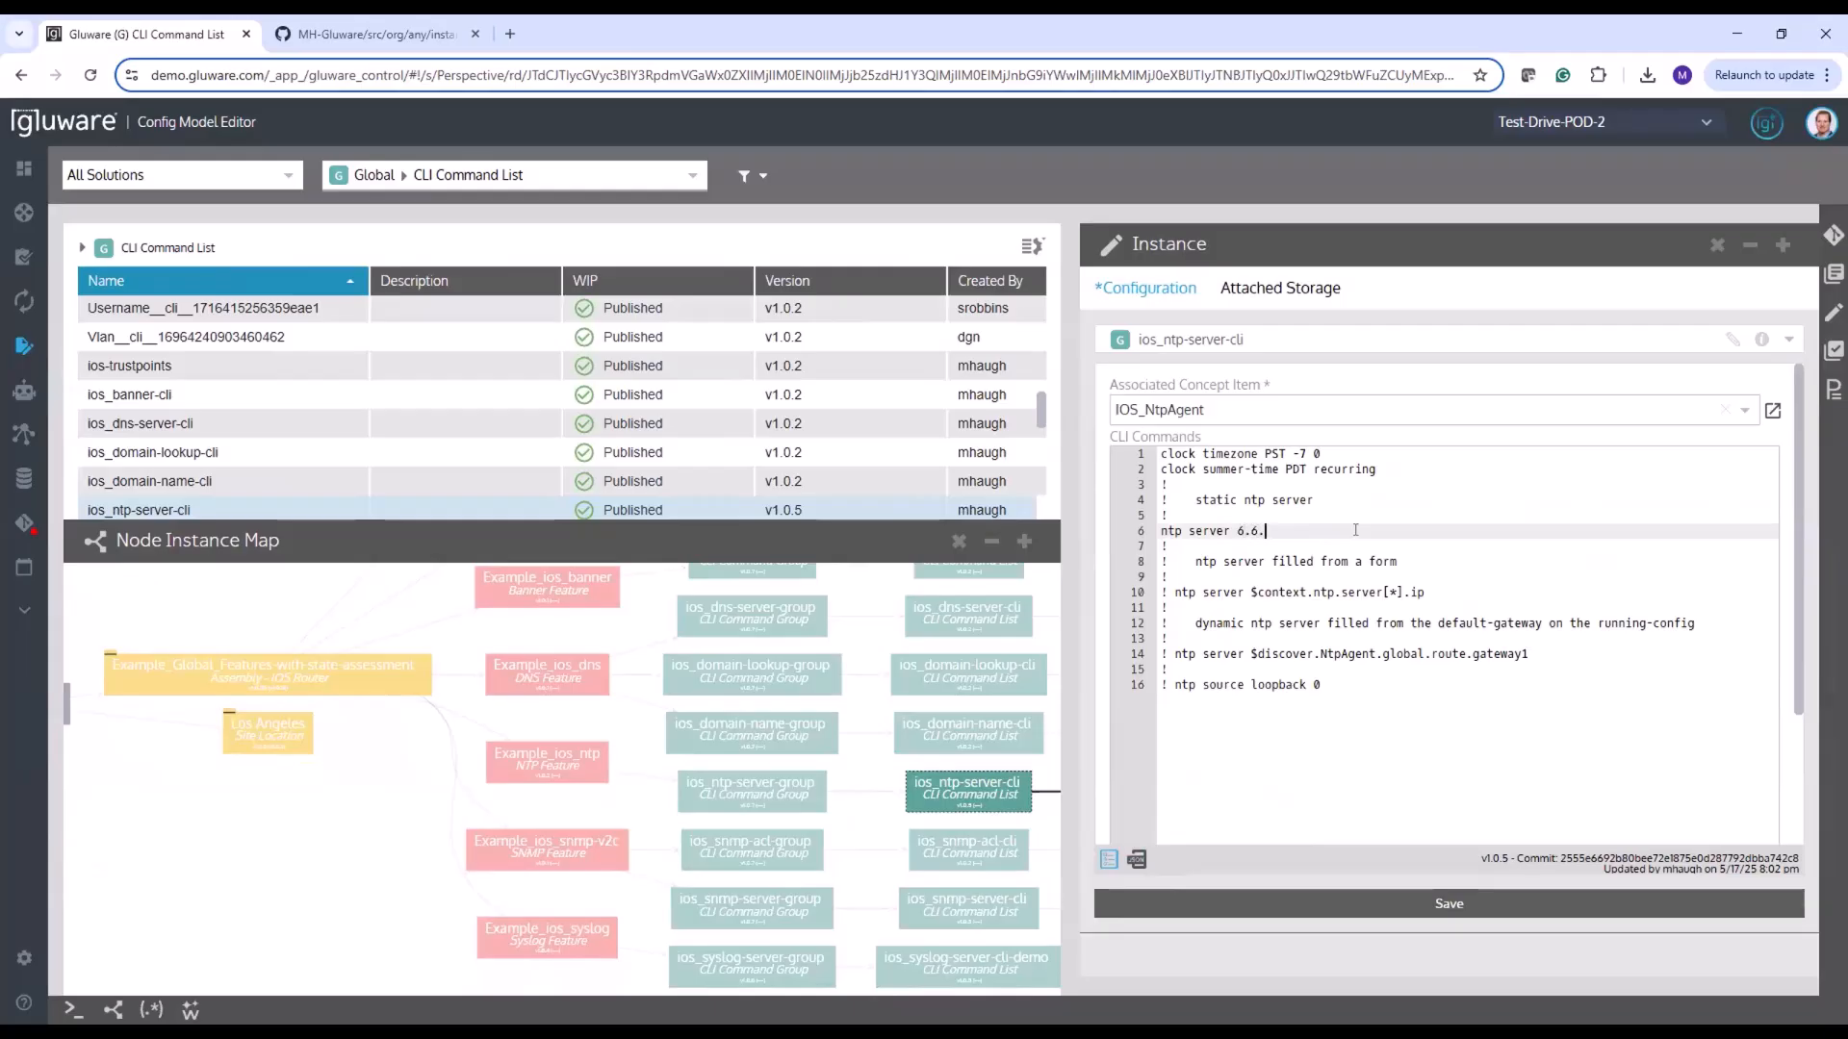
text(8.8.8.8)
click(1378, 903)
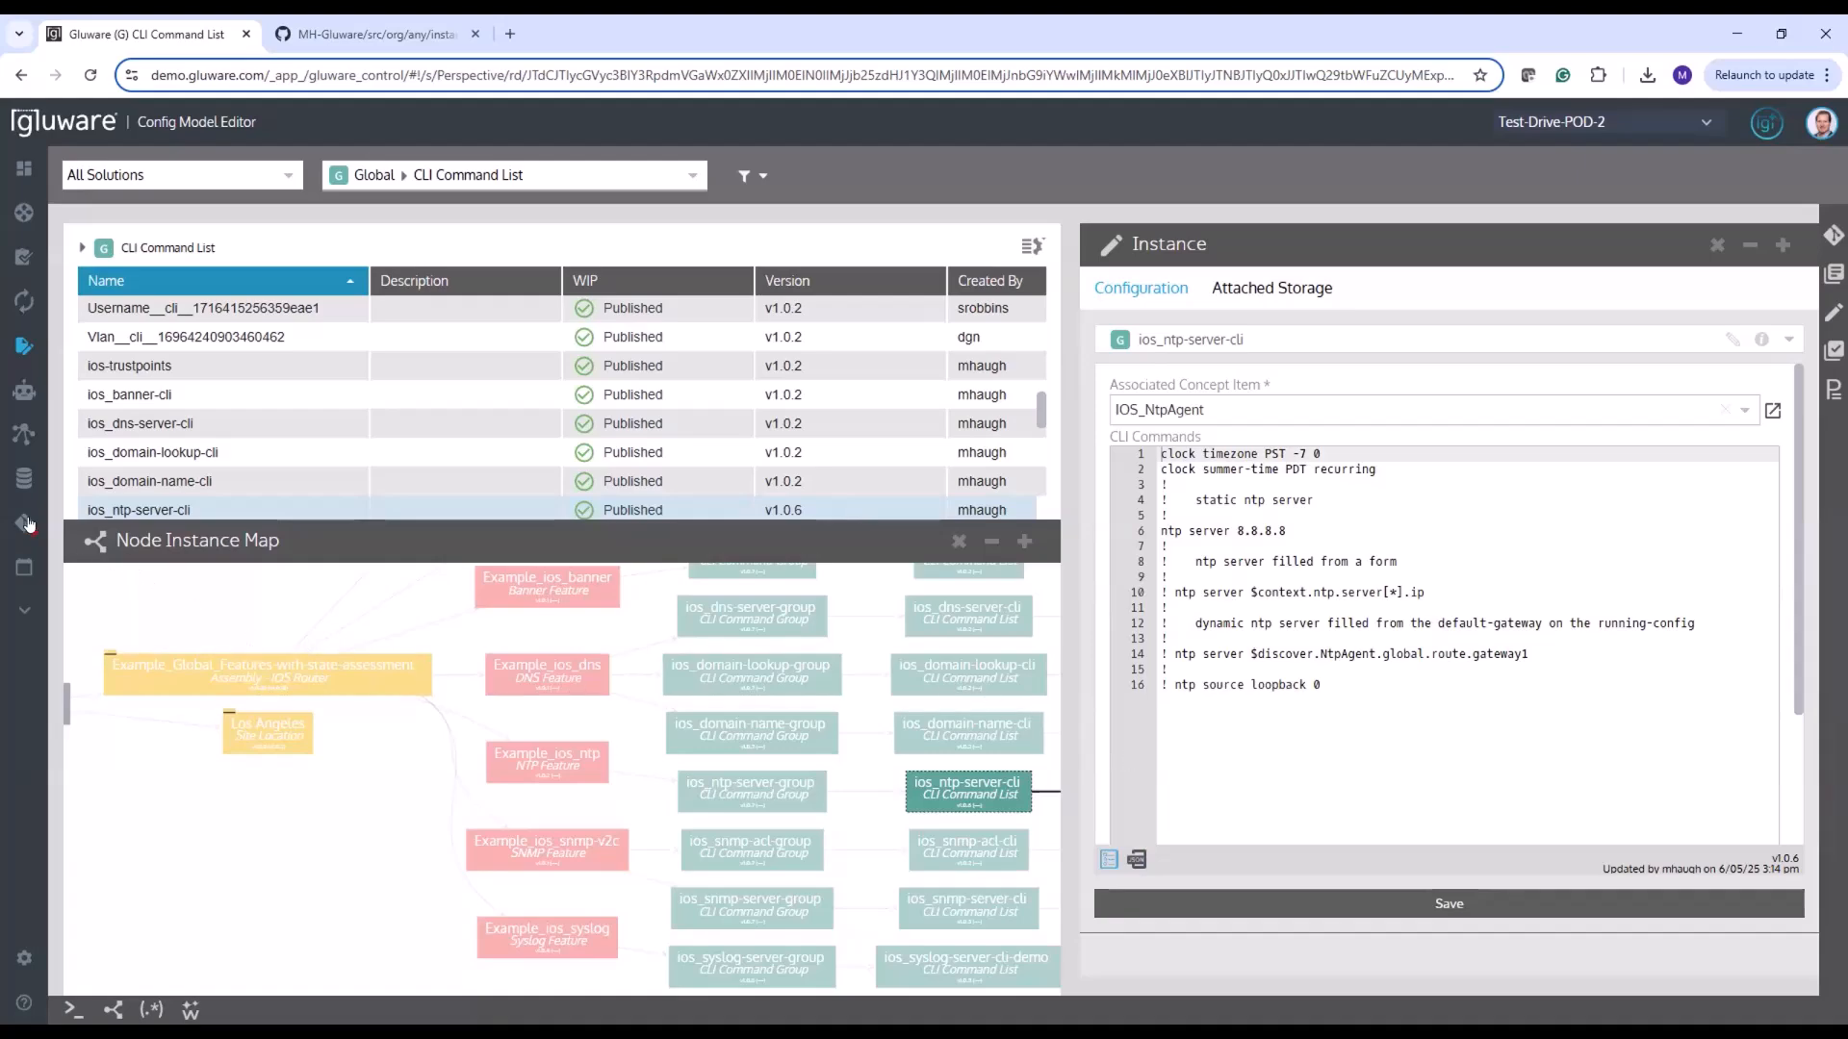
mouse_move(98, 523)
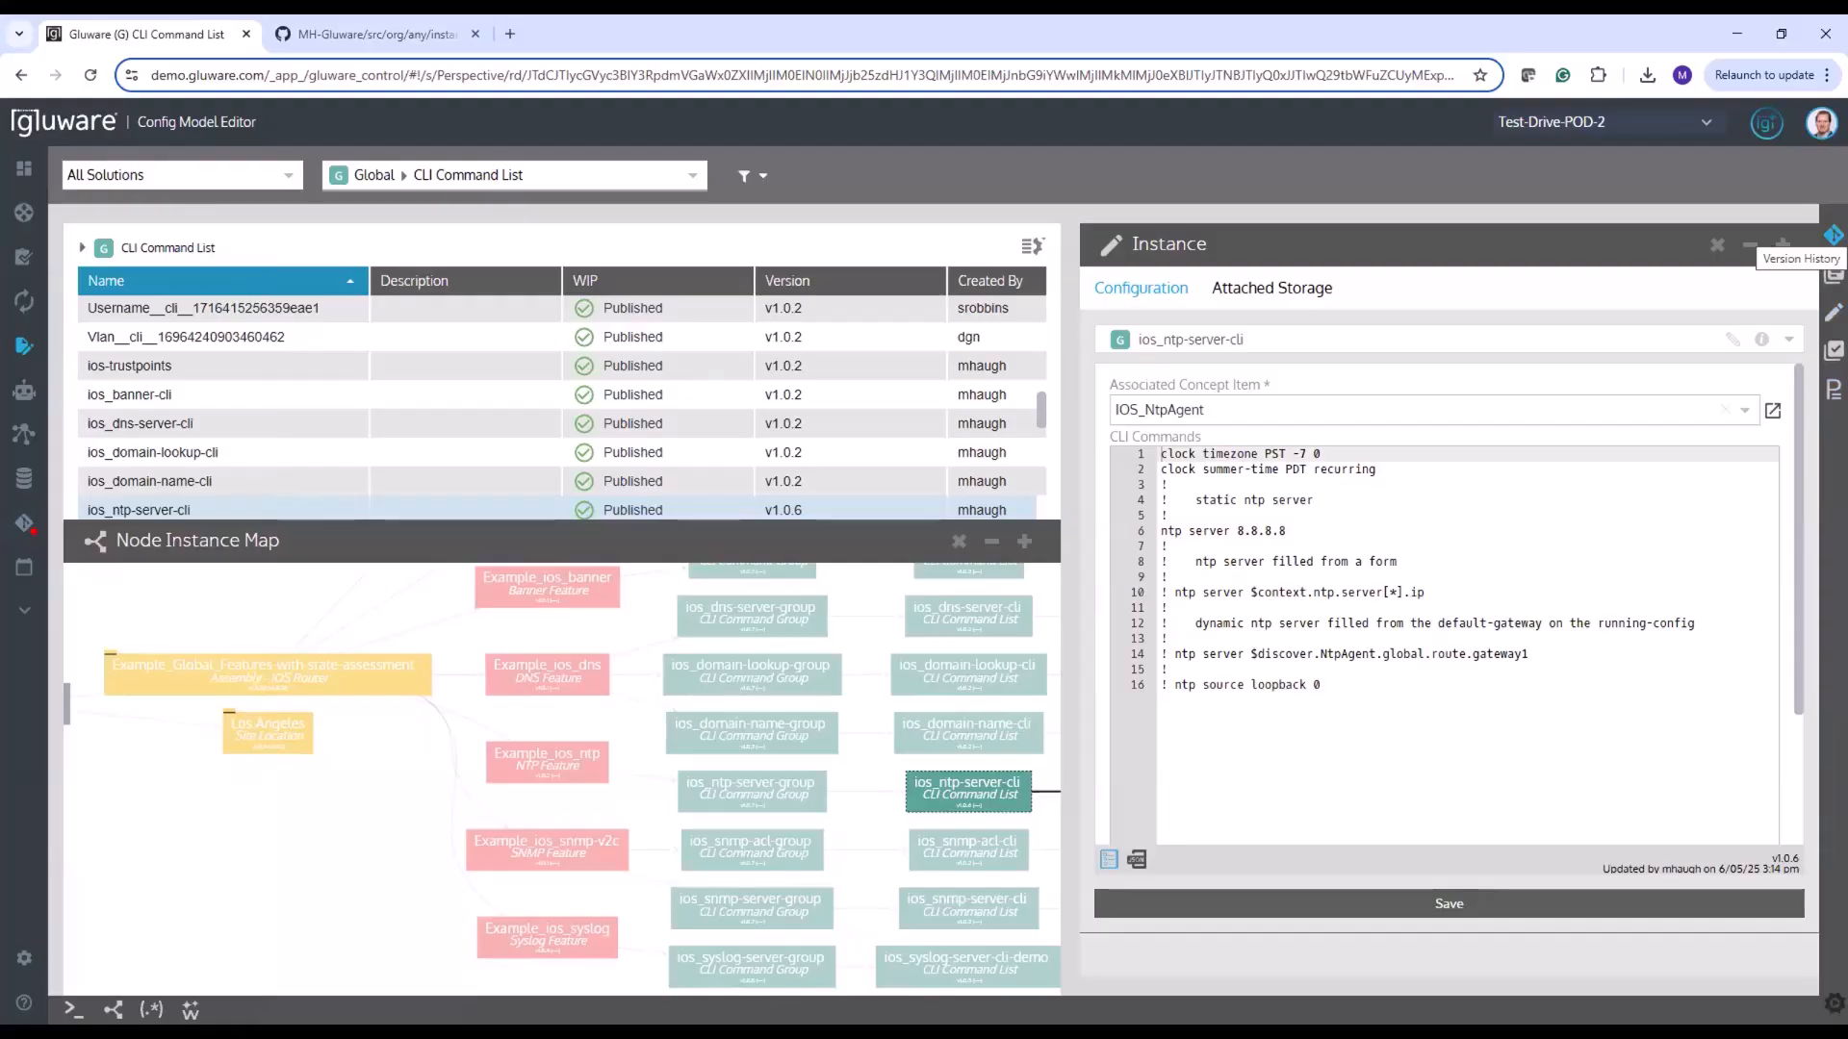
click(1834, 235)
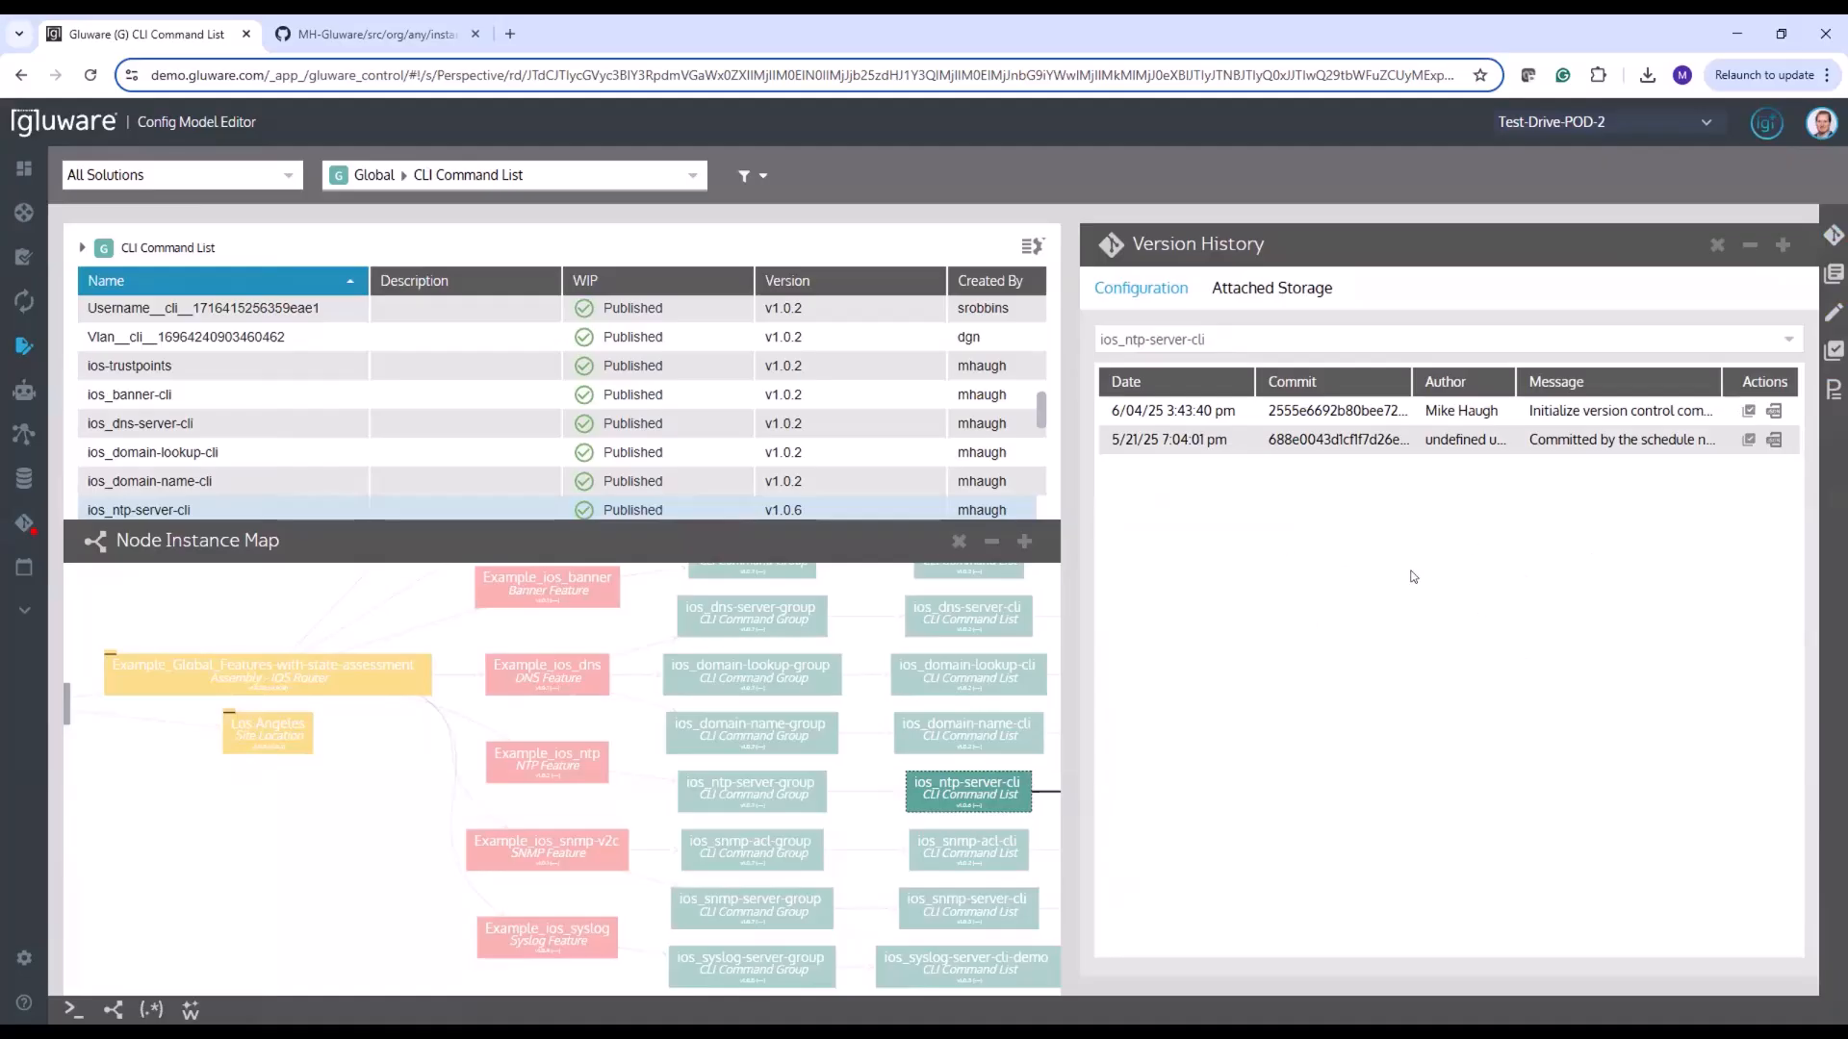
Commit and push the modified Cisco Standard Config Audit and ios_ntp-server-cli from Version Control with the message "update to audit and ntp"
mouse_move(24, 529)
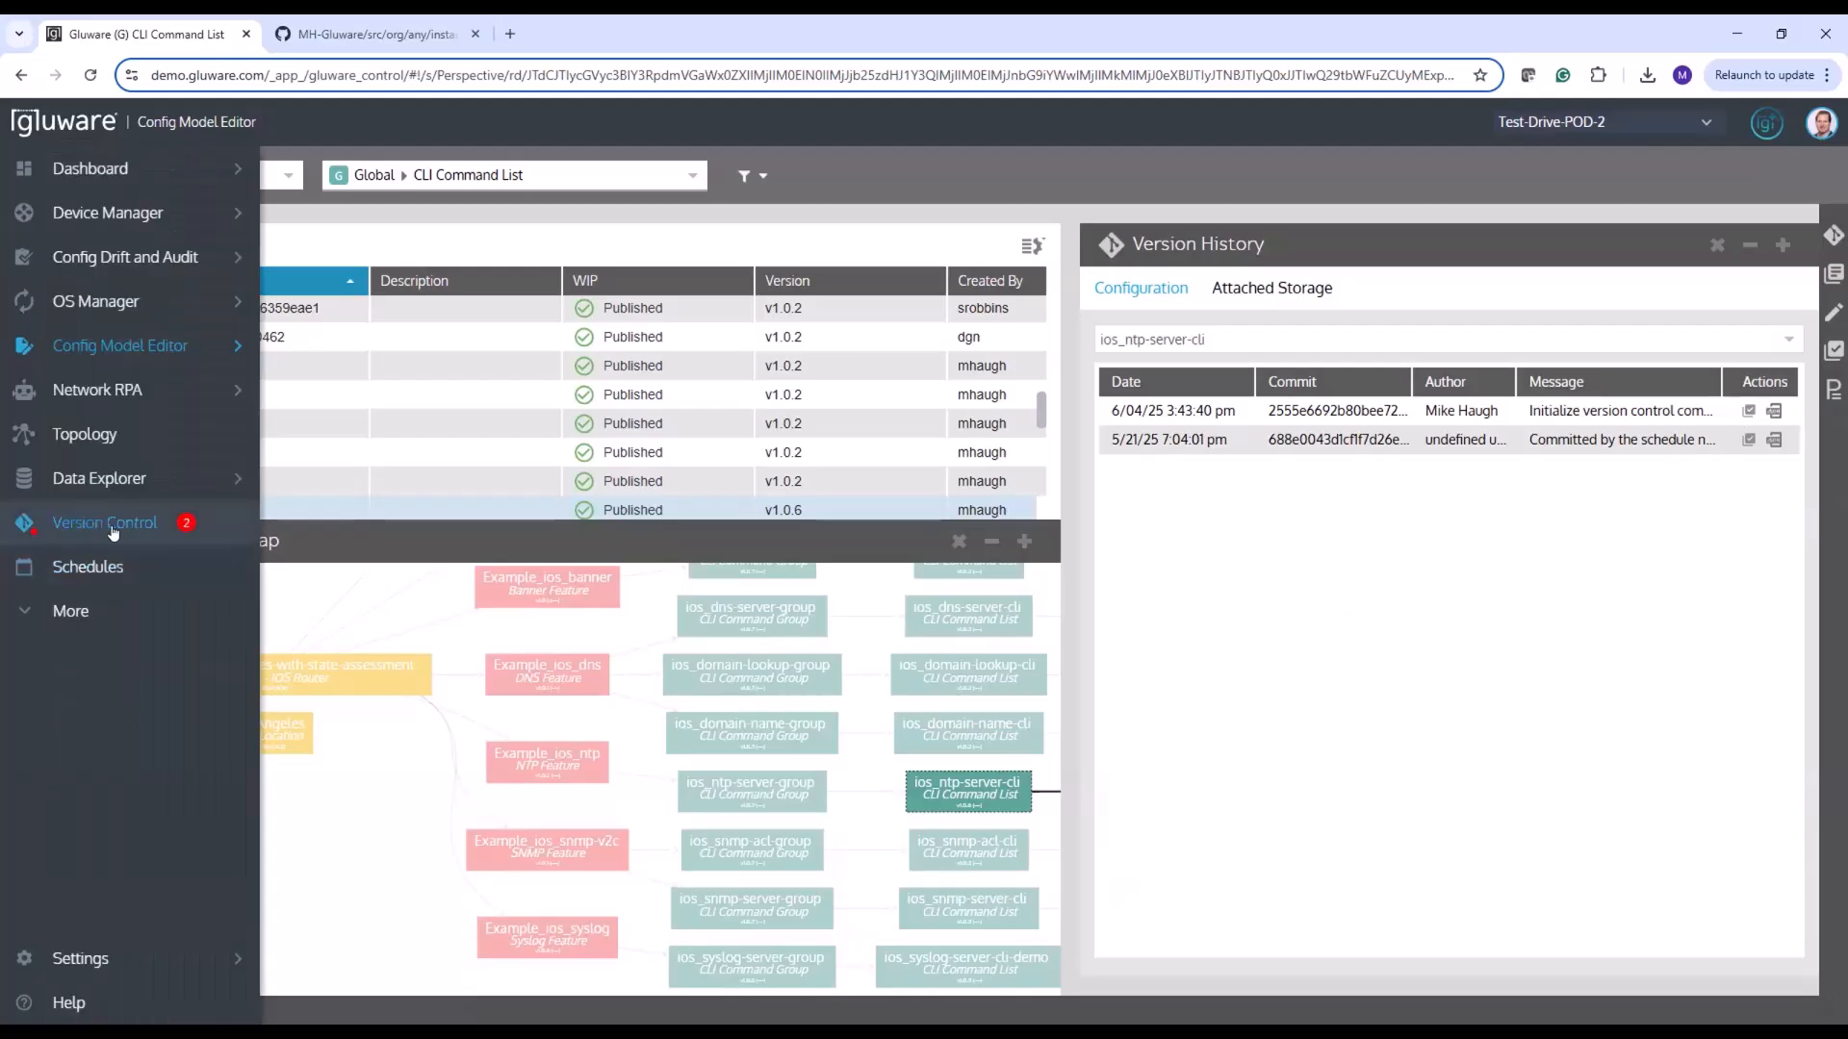
click(108, 528)
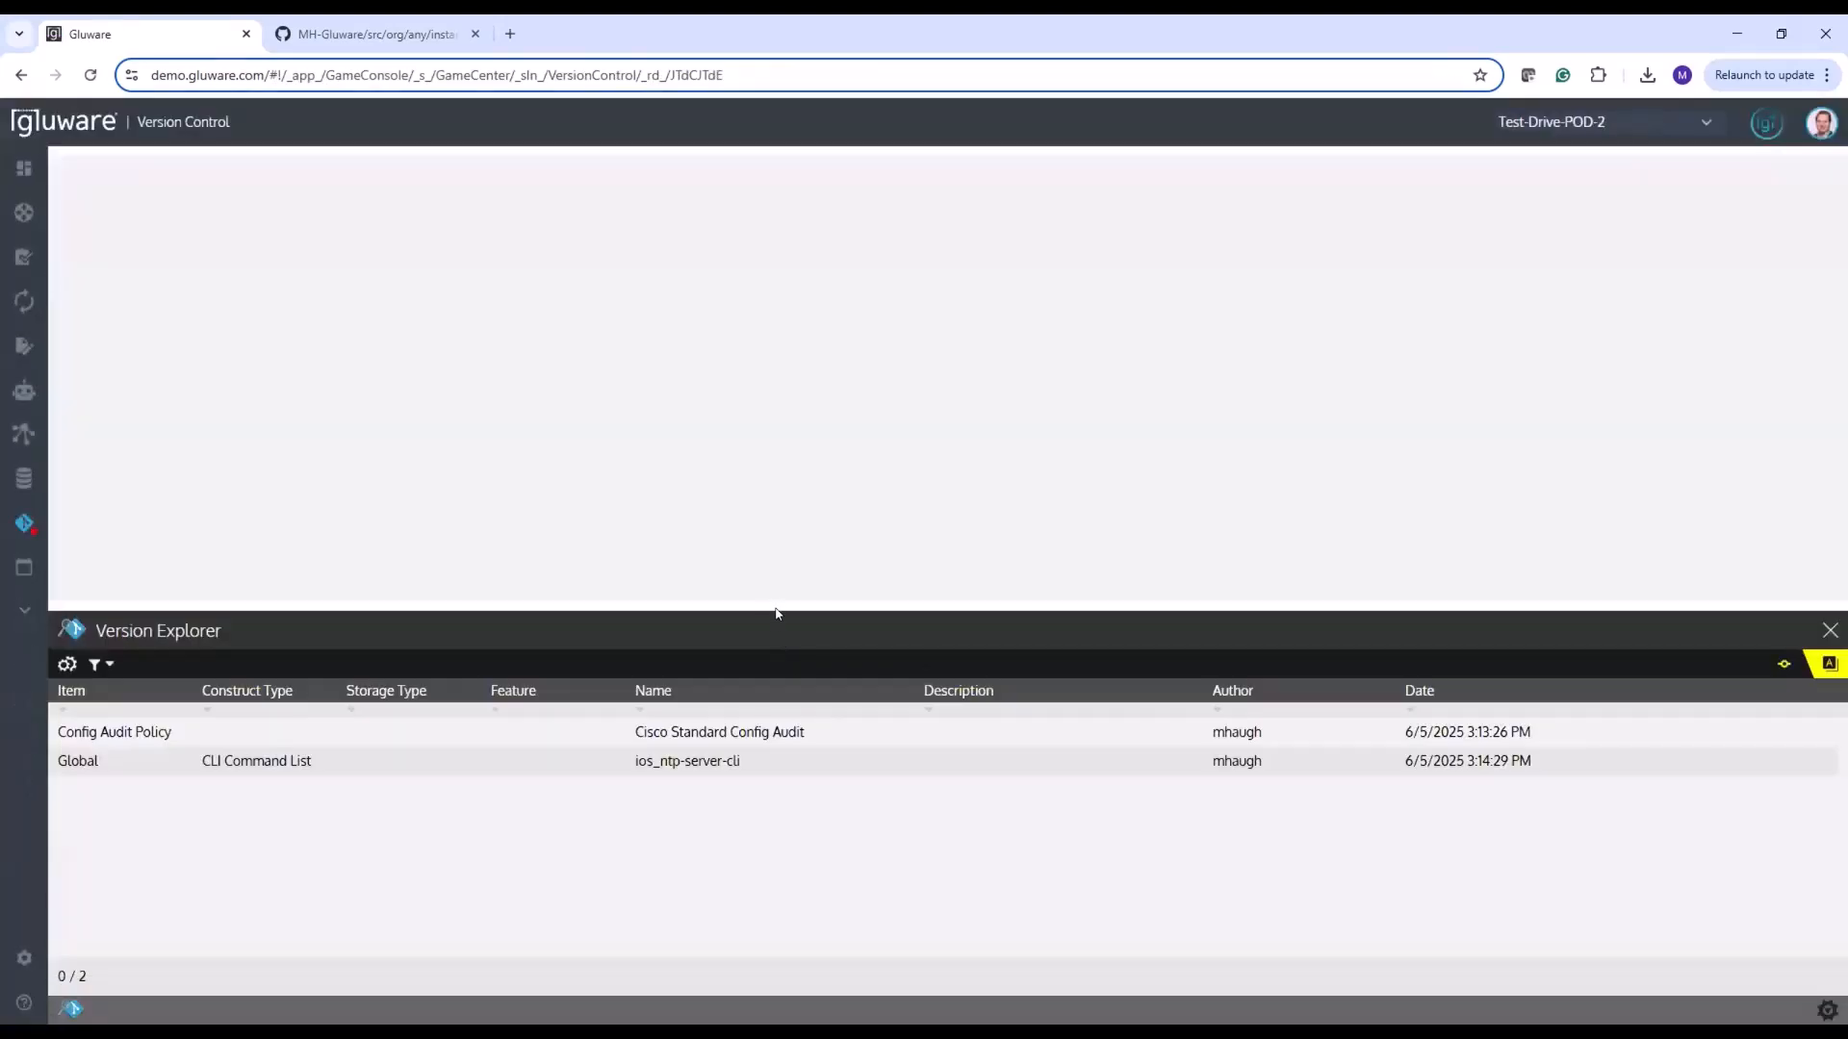
drag(782, 614, 778, 549)
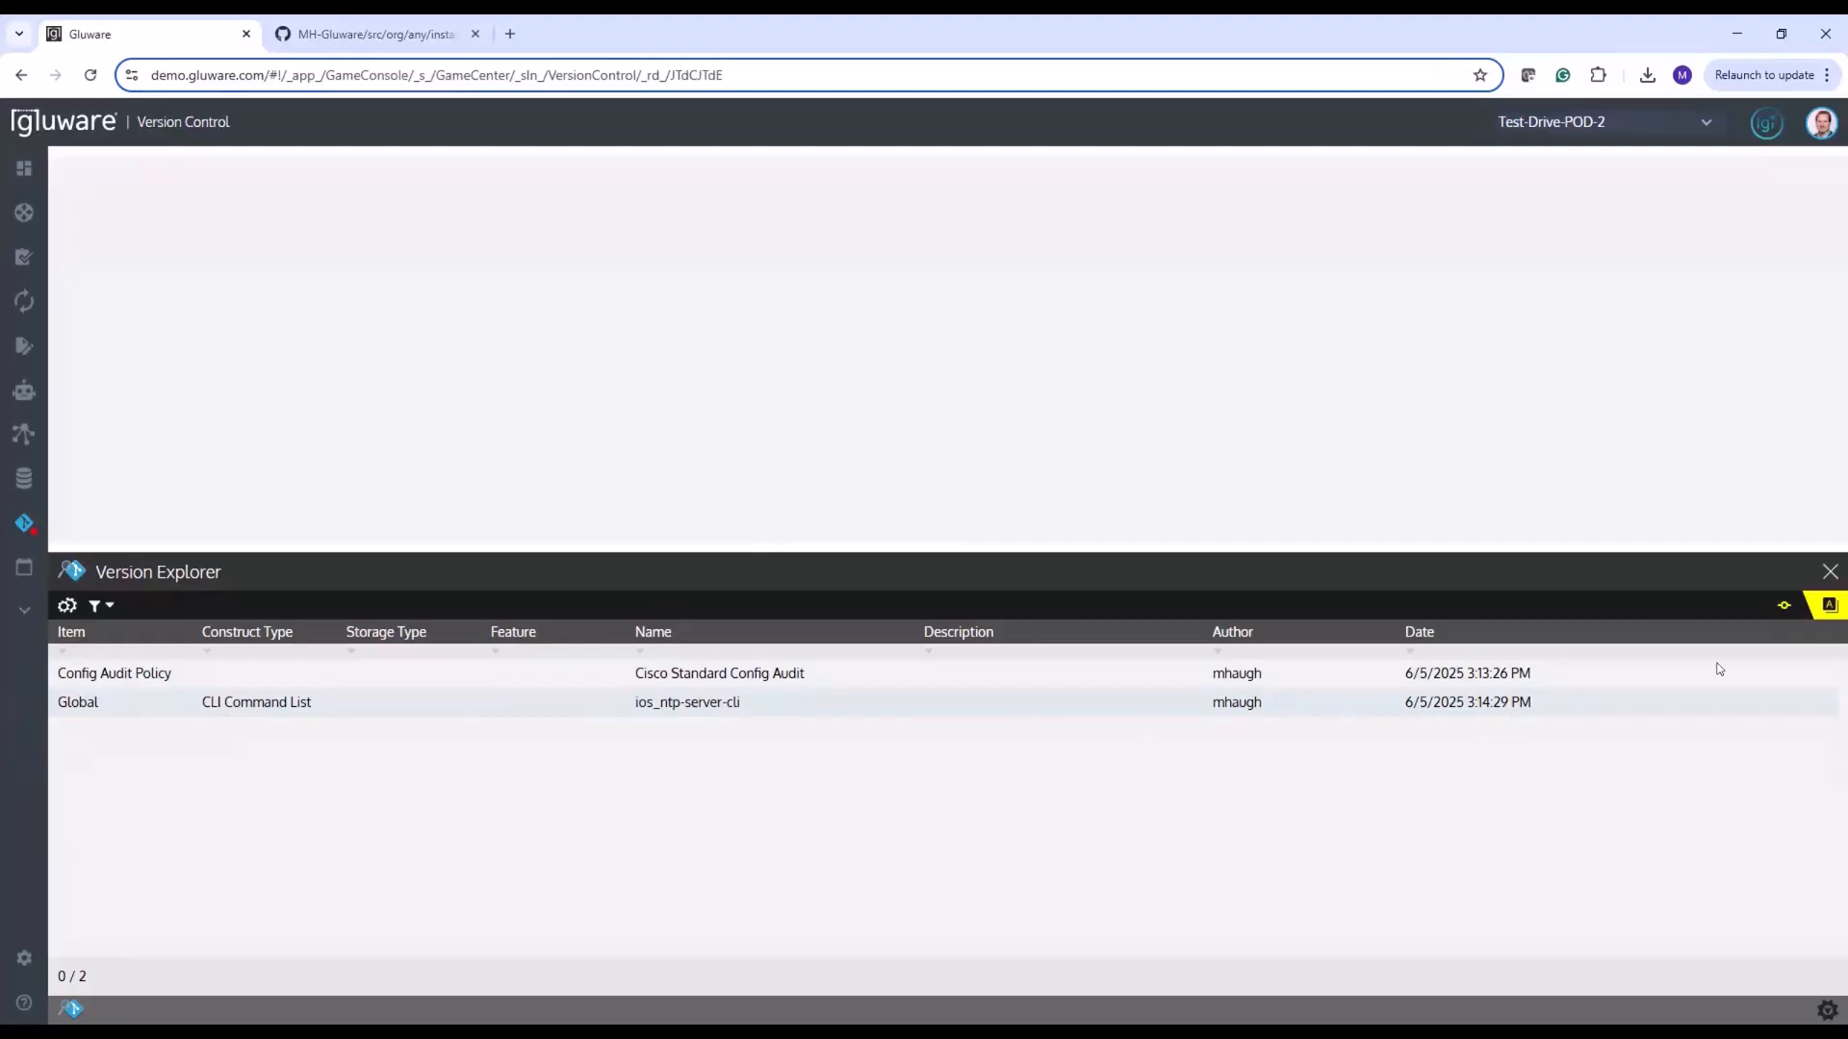
click(1069, 698)
key(ctrl+a)
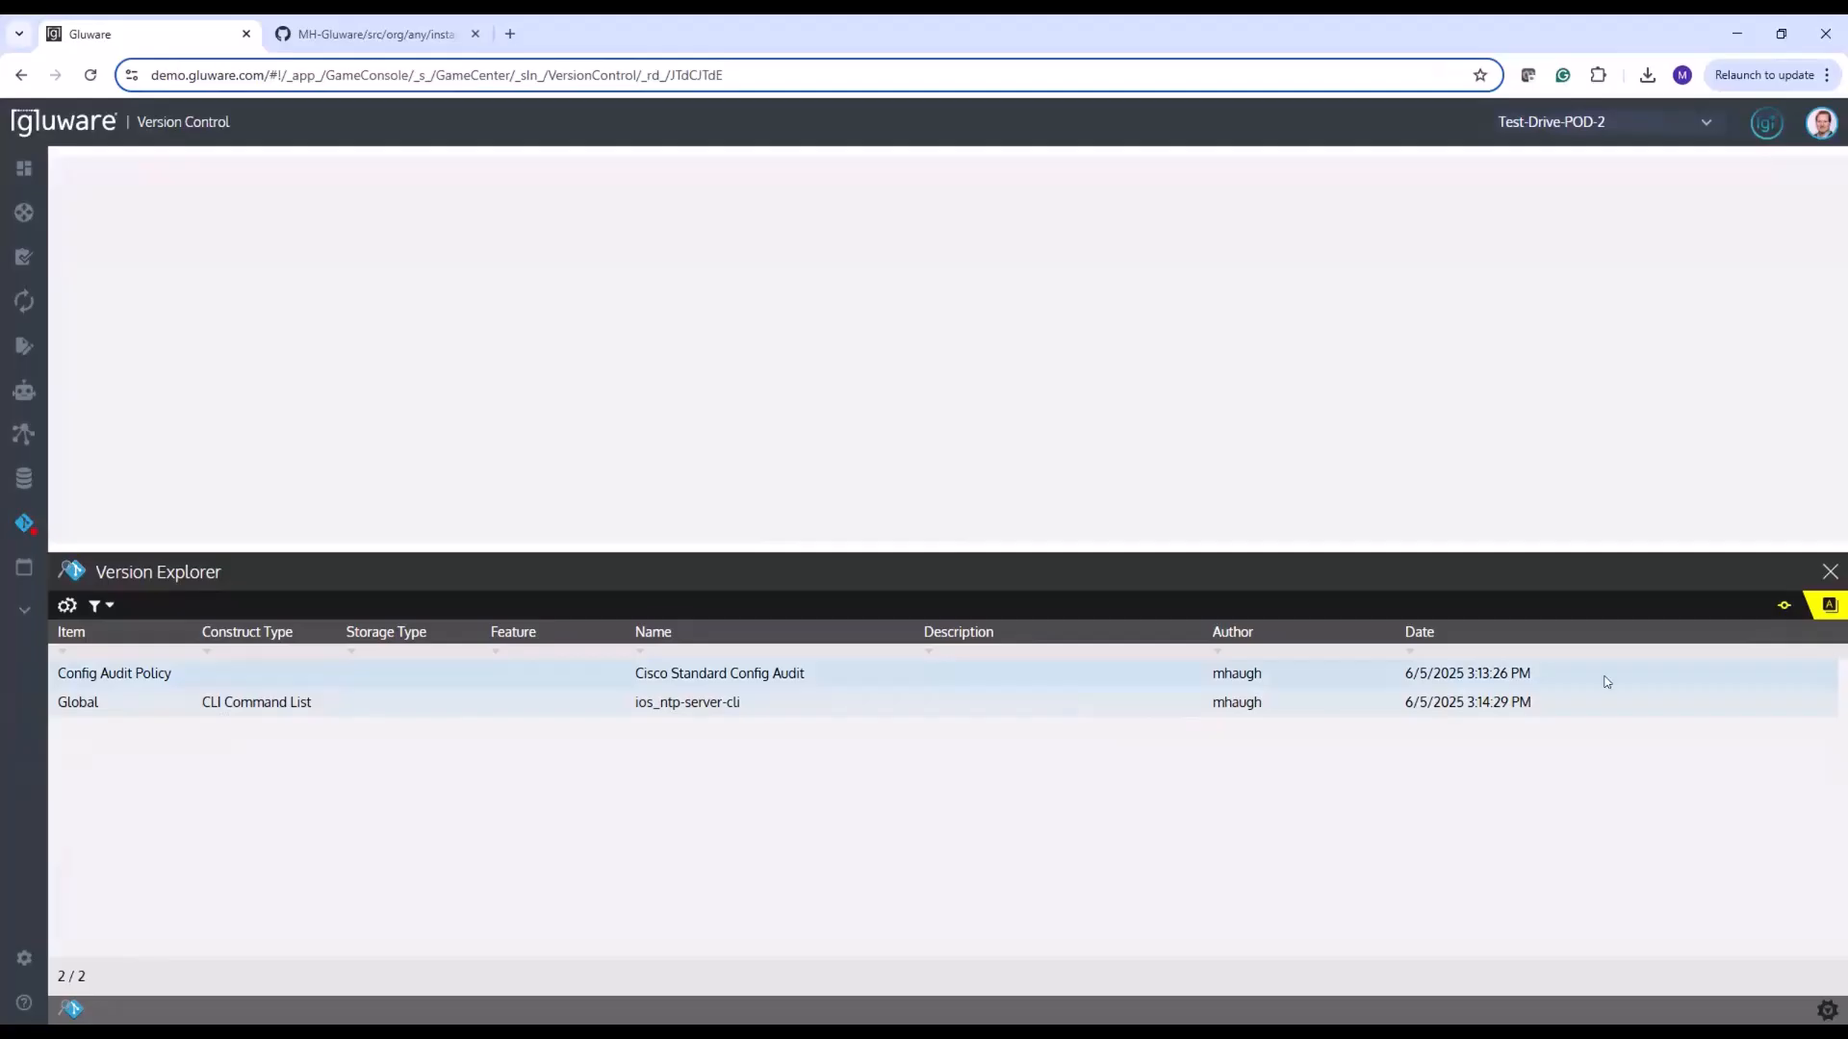
click(1782, 609)
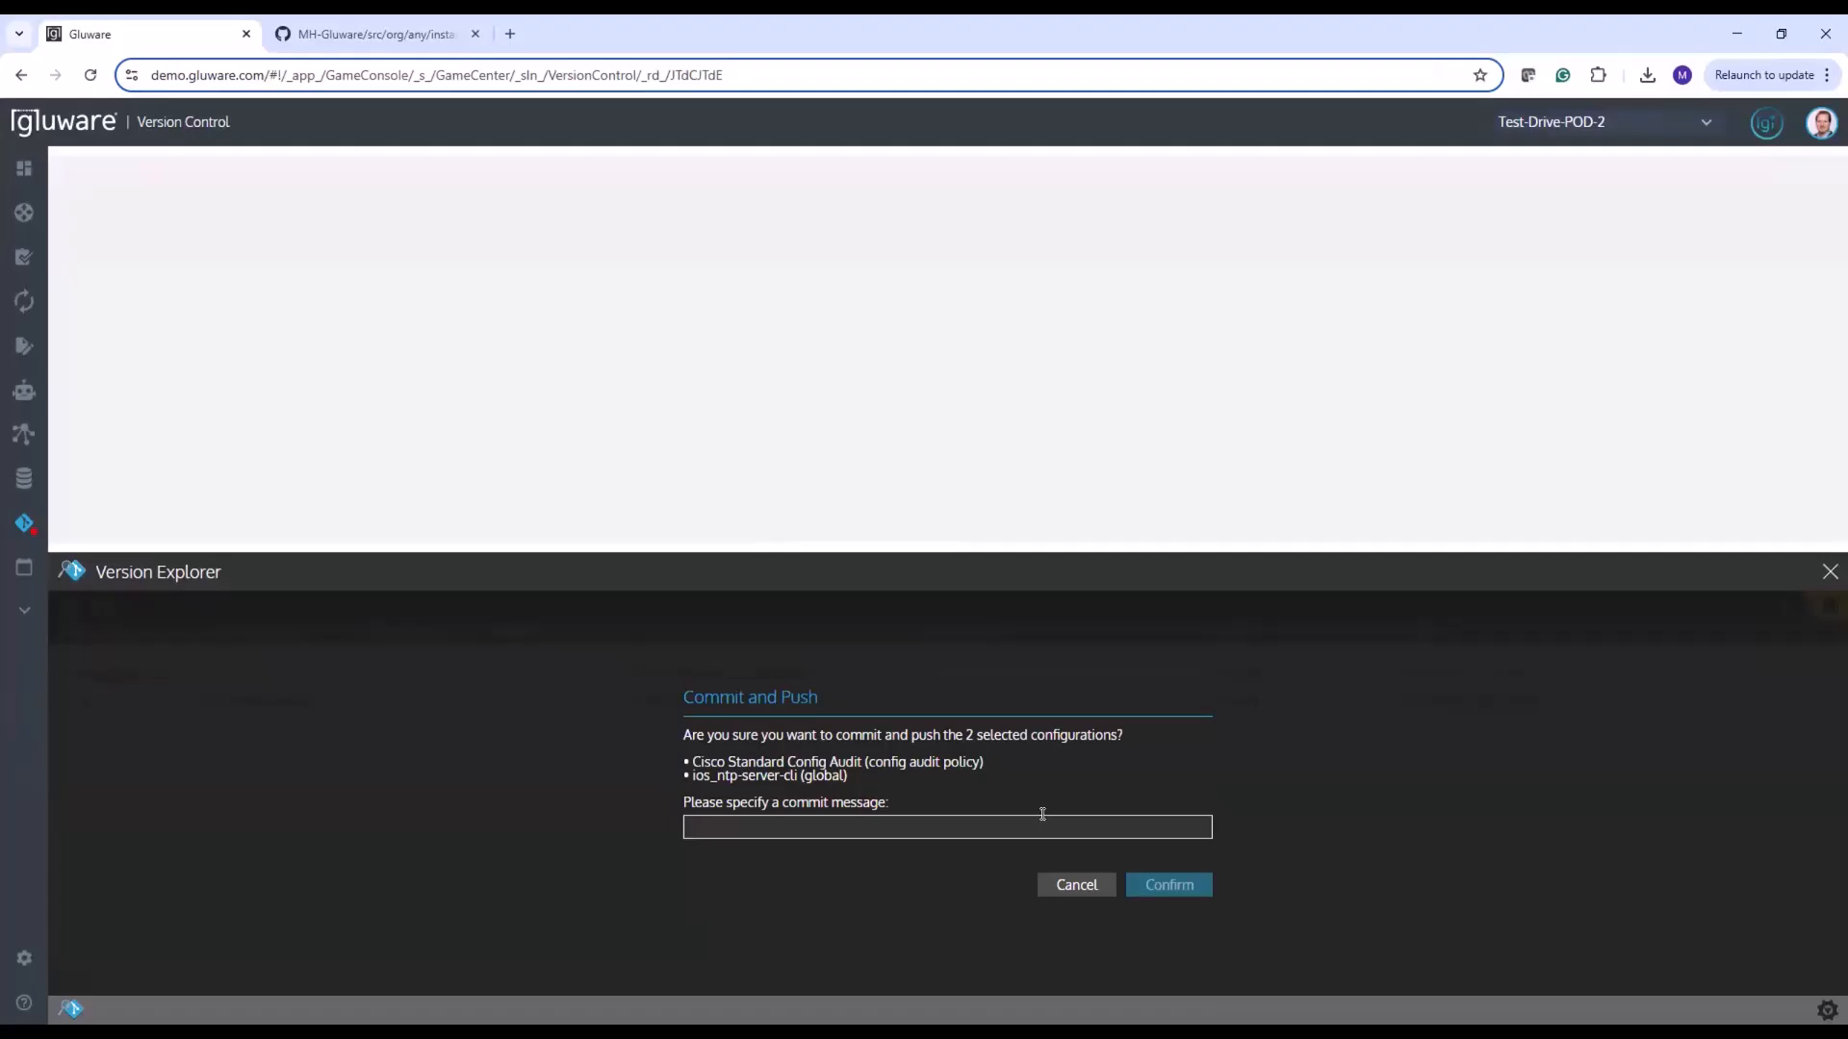
text(update to audit)
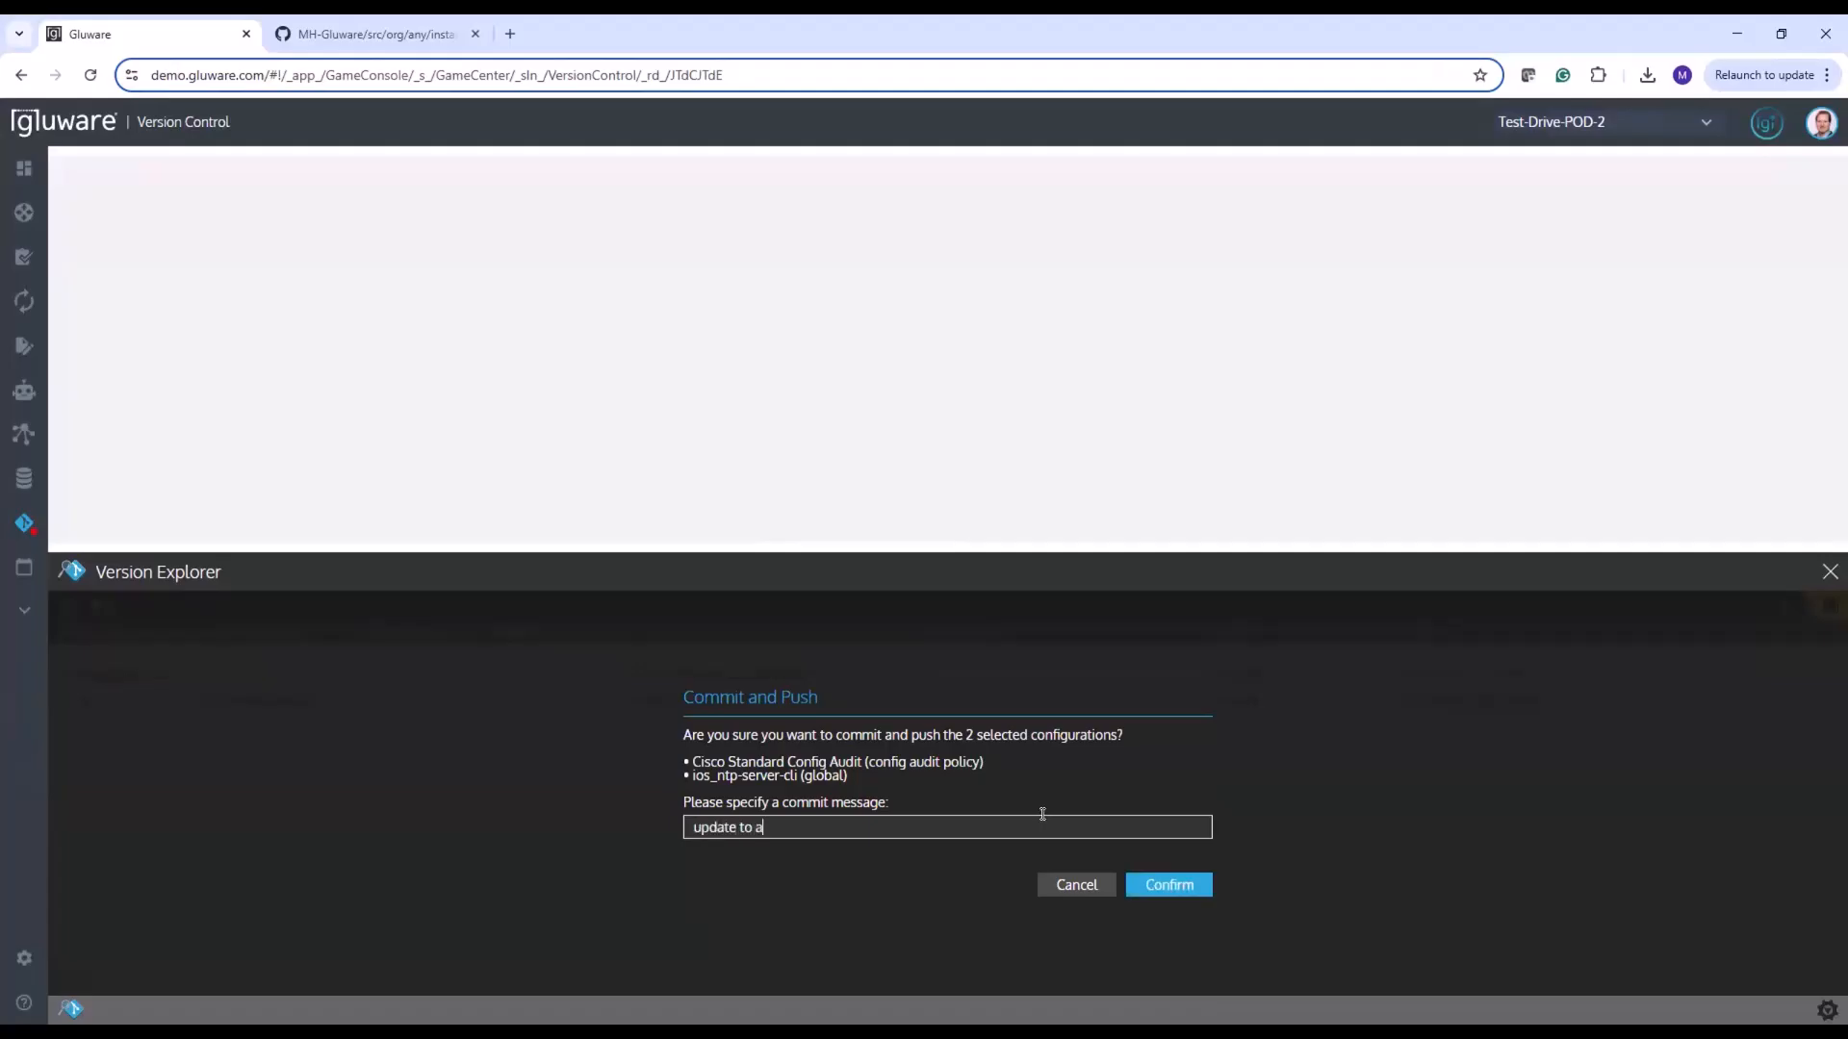
text( and ntp)
click(1154, 884)
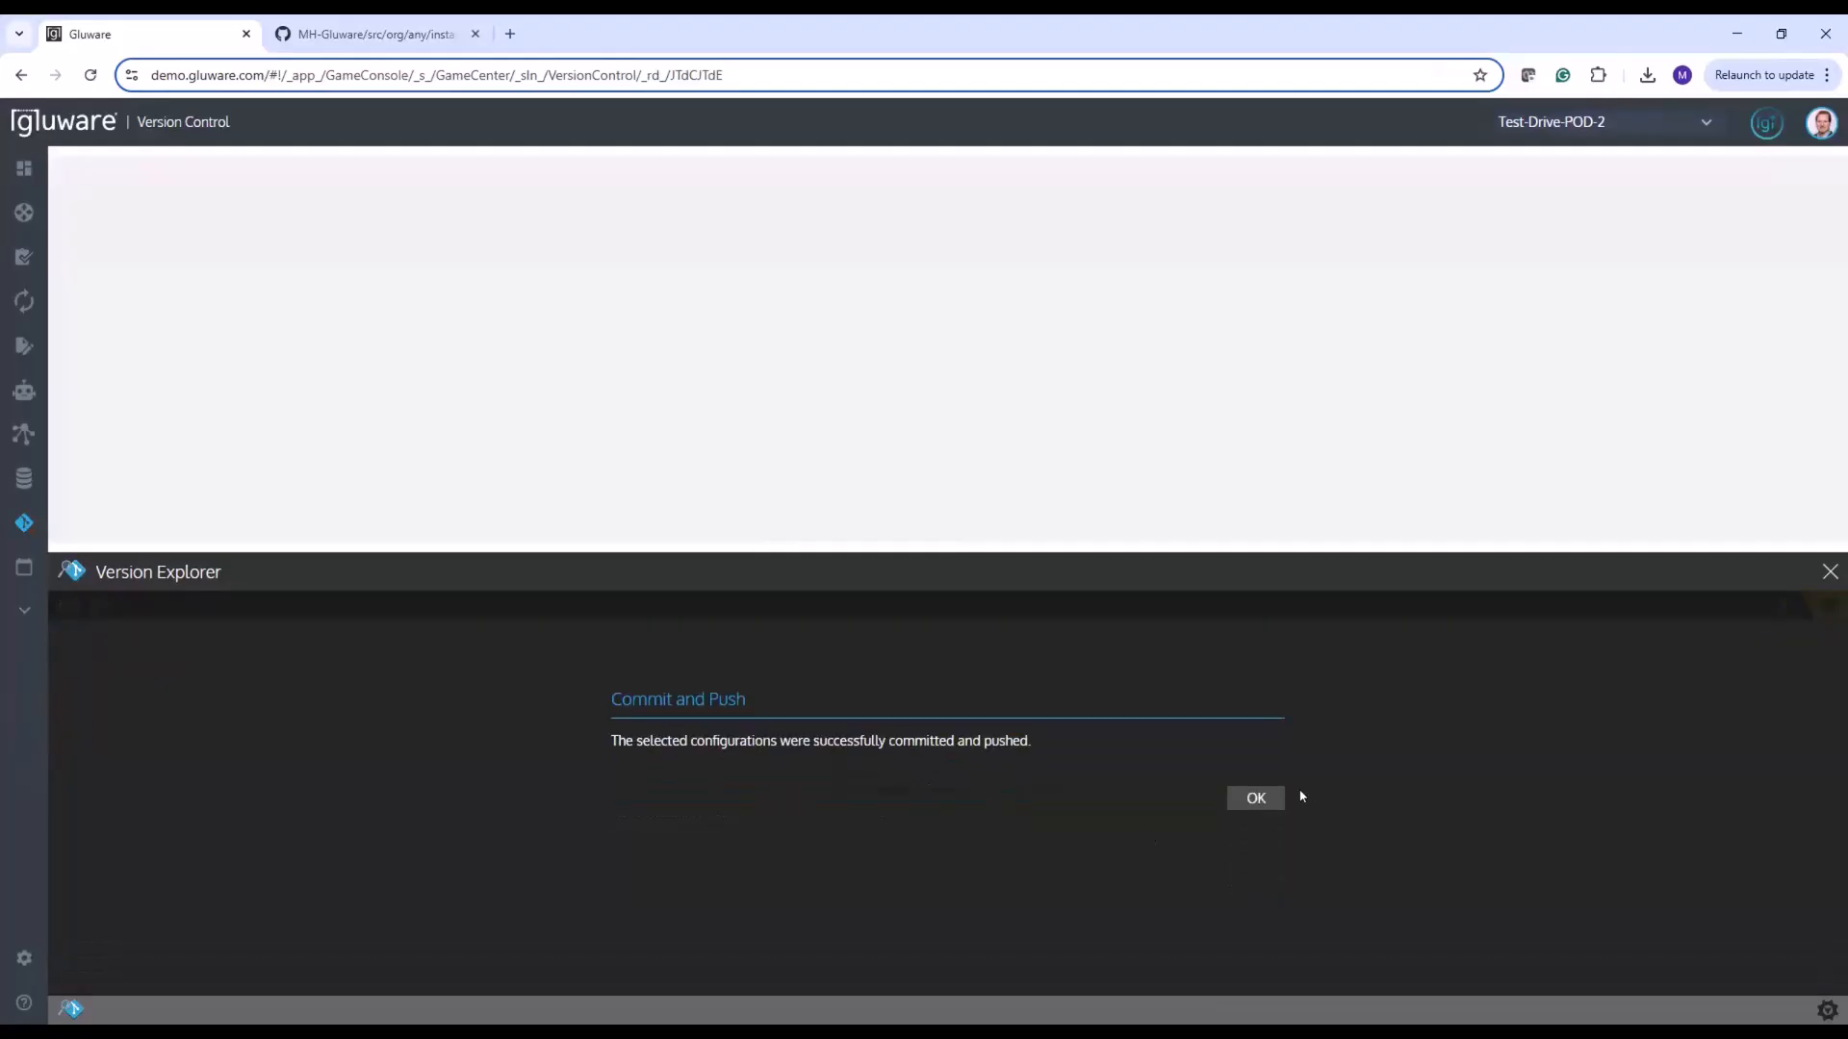
click(1269, 798)
Return to the IOS Router nodes in Config Model Editor and open ios_ntp-server-cli from POD-2-SPOKE-1's instance map
mouse_move(74, 301)
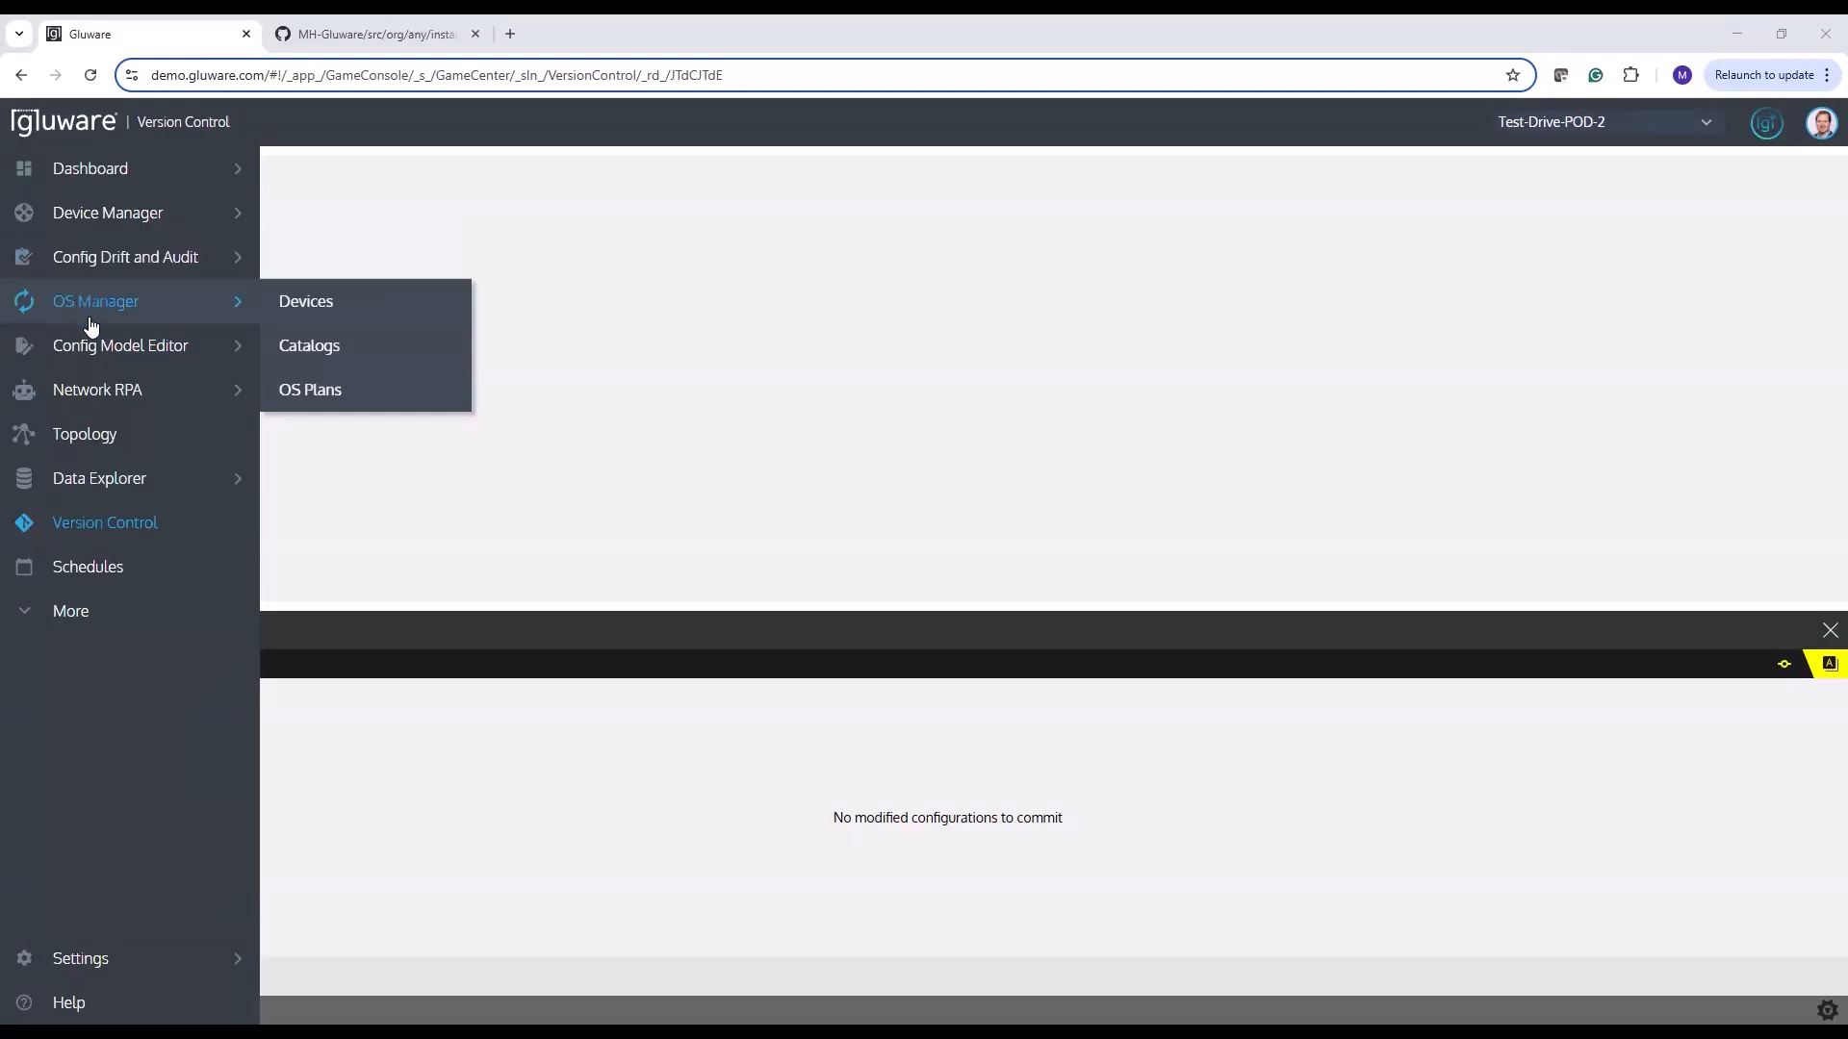
mouse_move(97, 335)
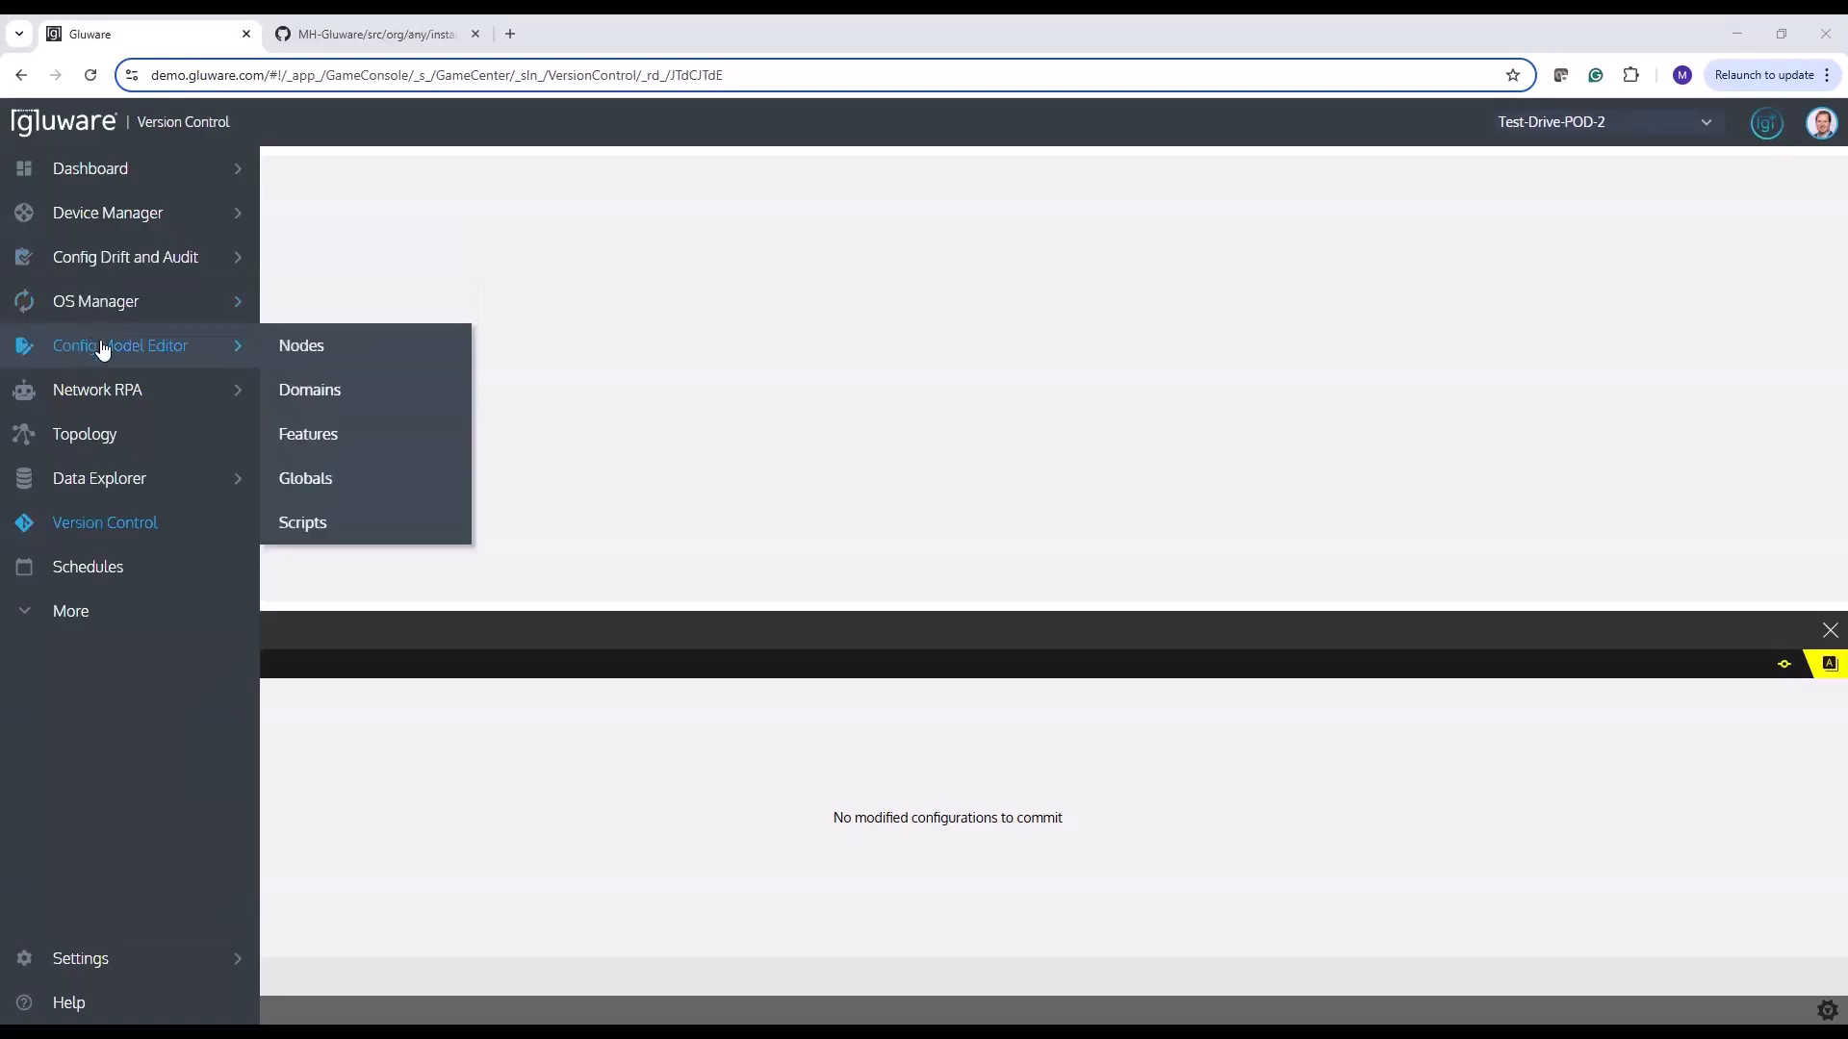
click(102, 349)
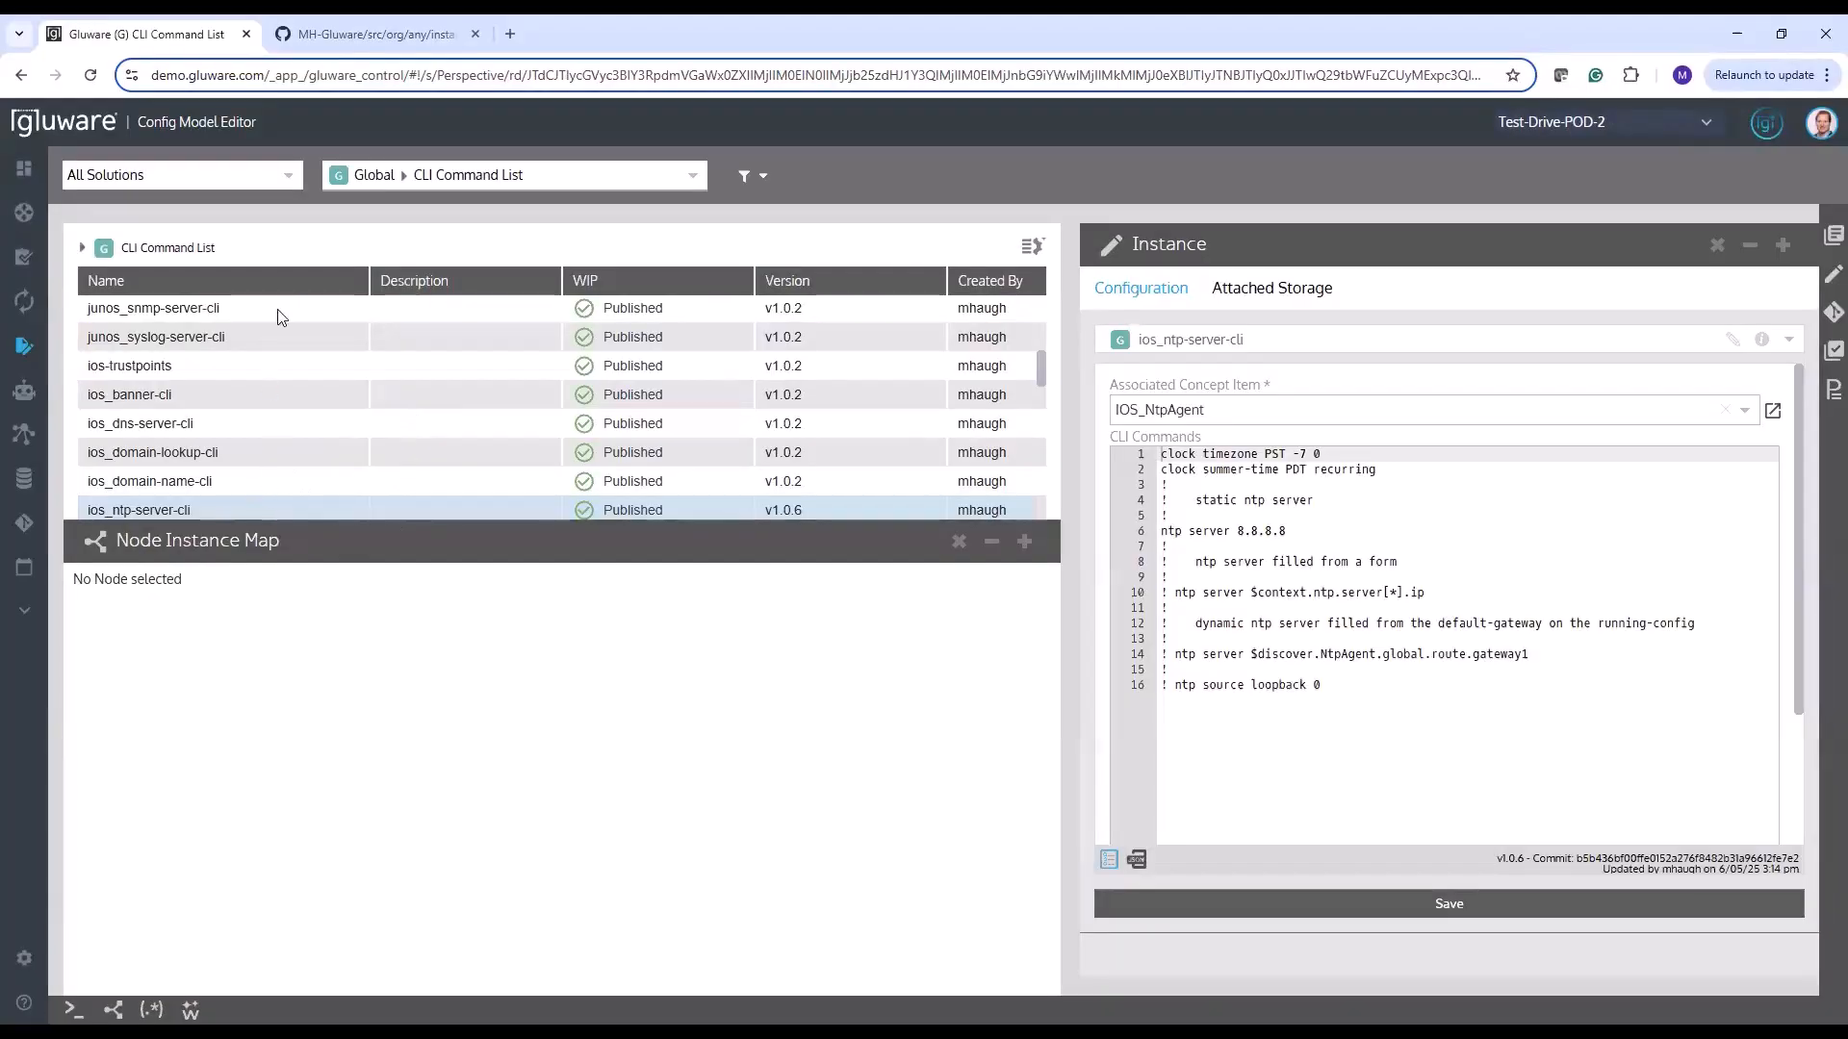
click(343, 179)
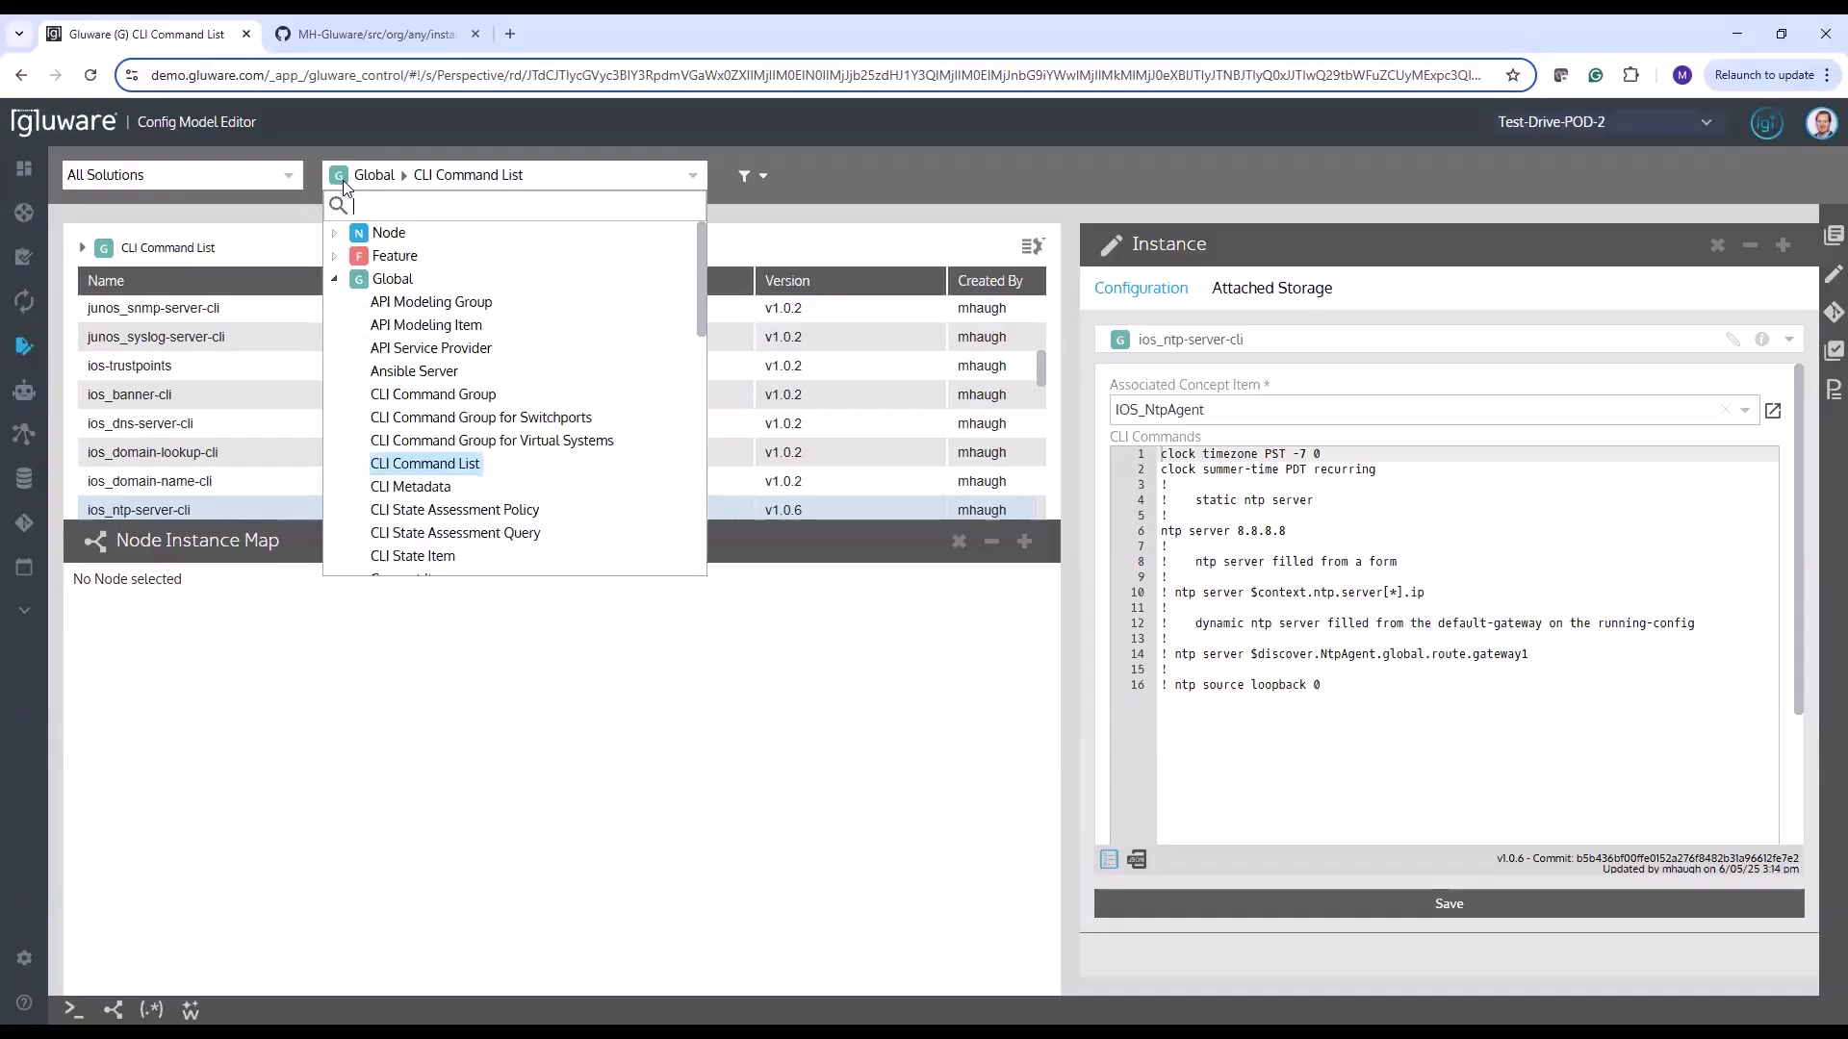
click(336, 233)
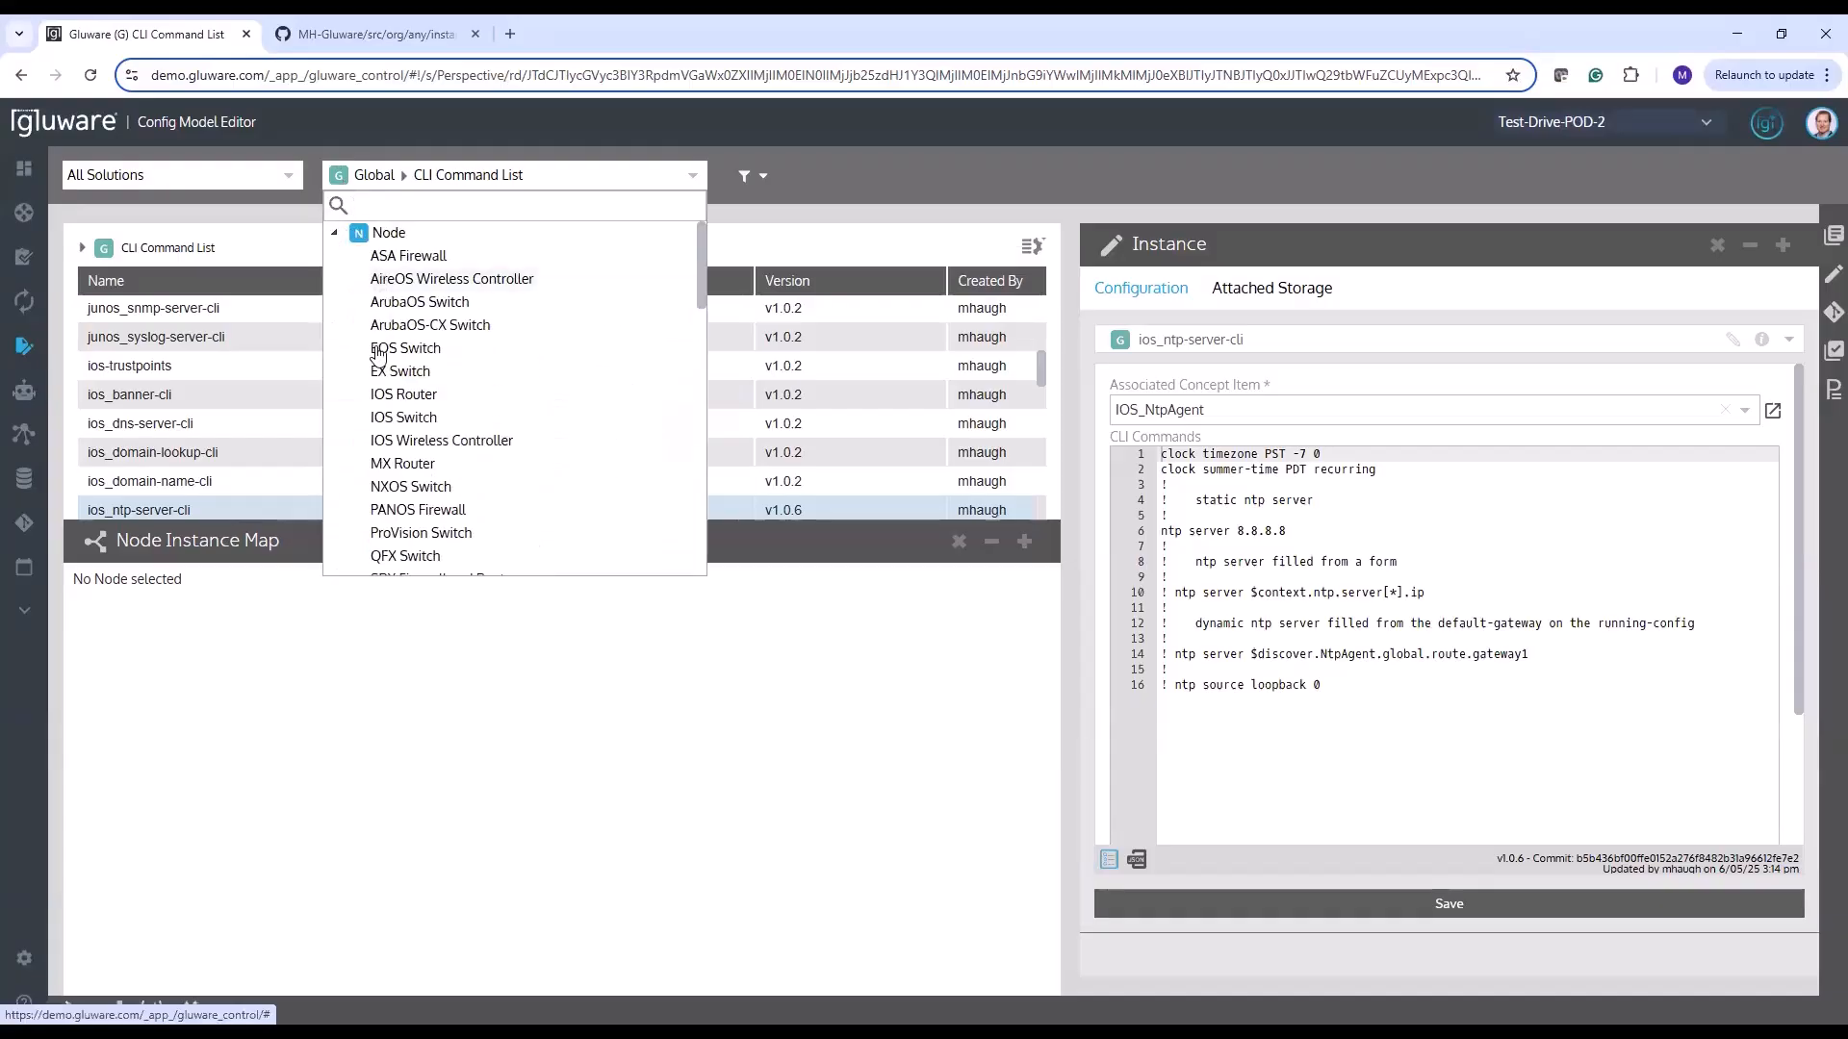
click(404, 394)
click(166, 376)
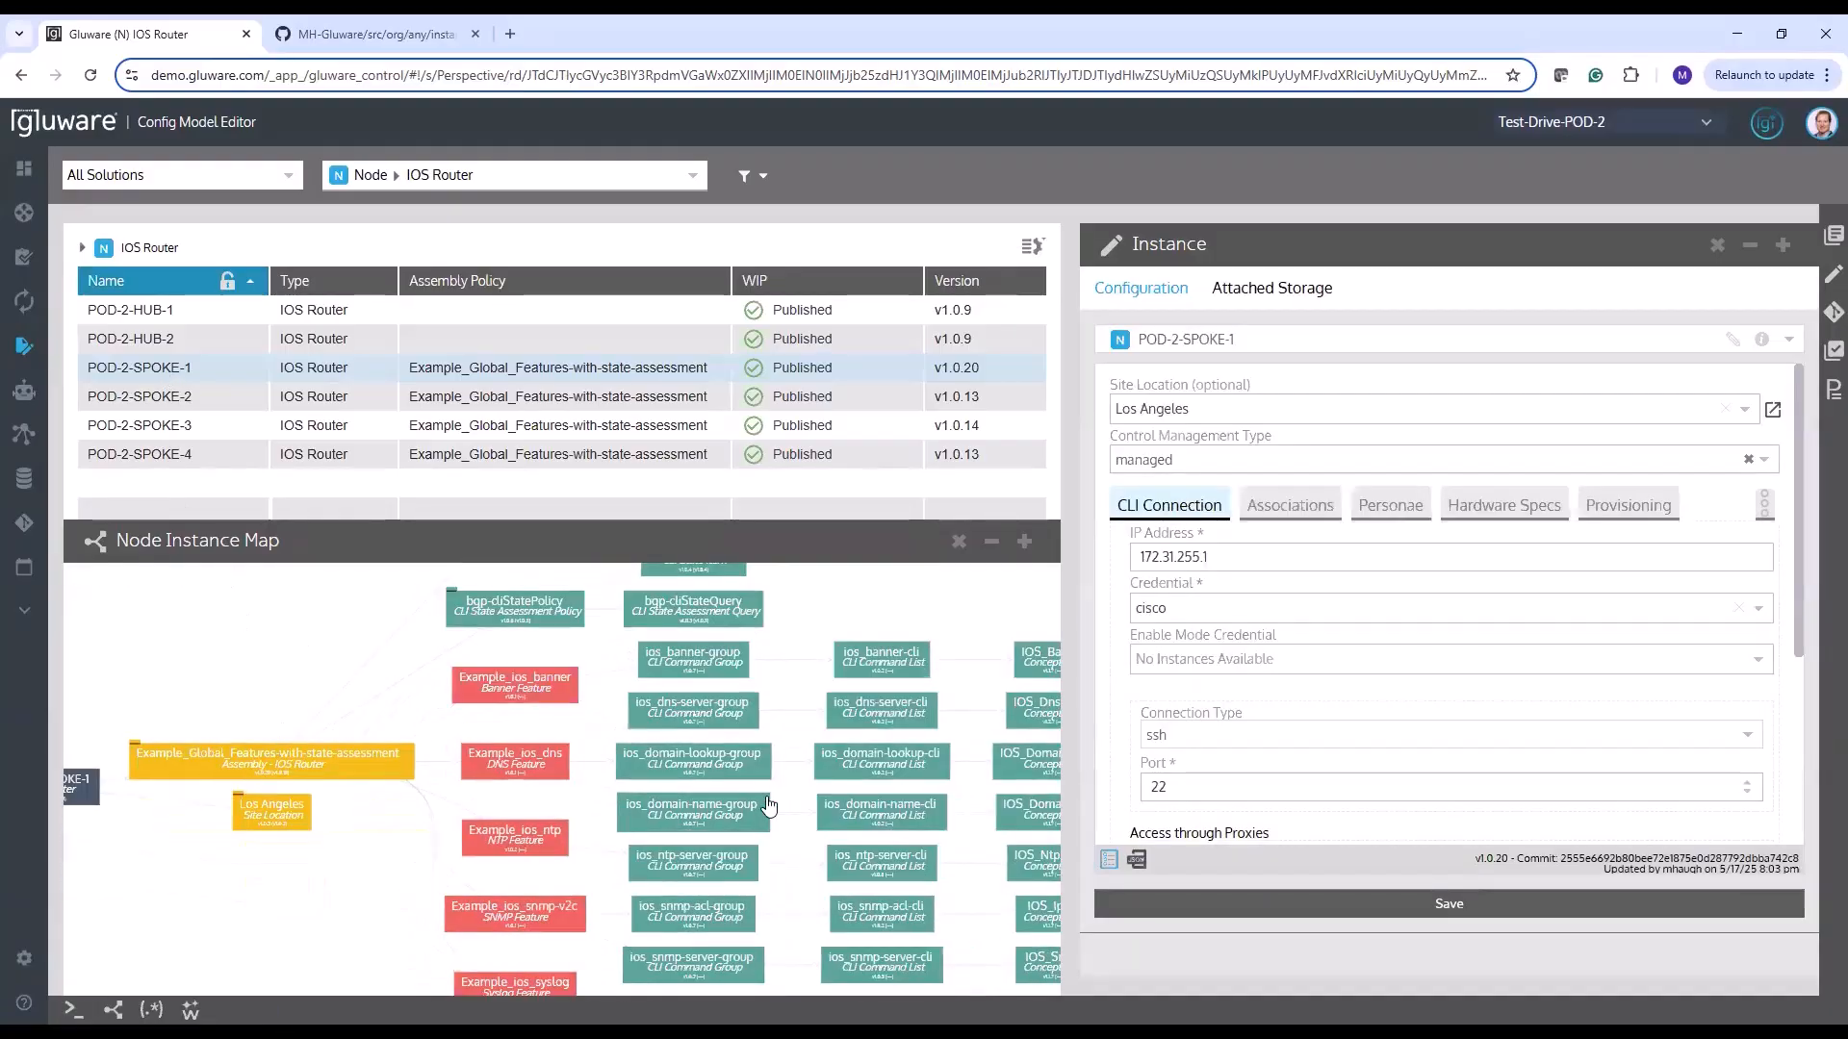
click(887, 865)
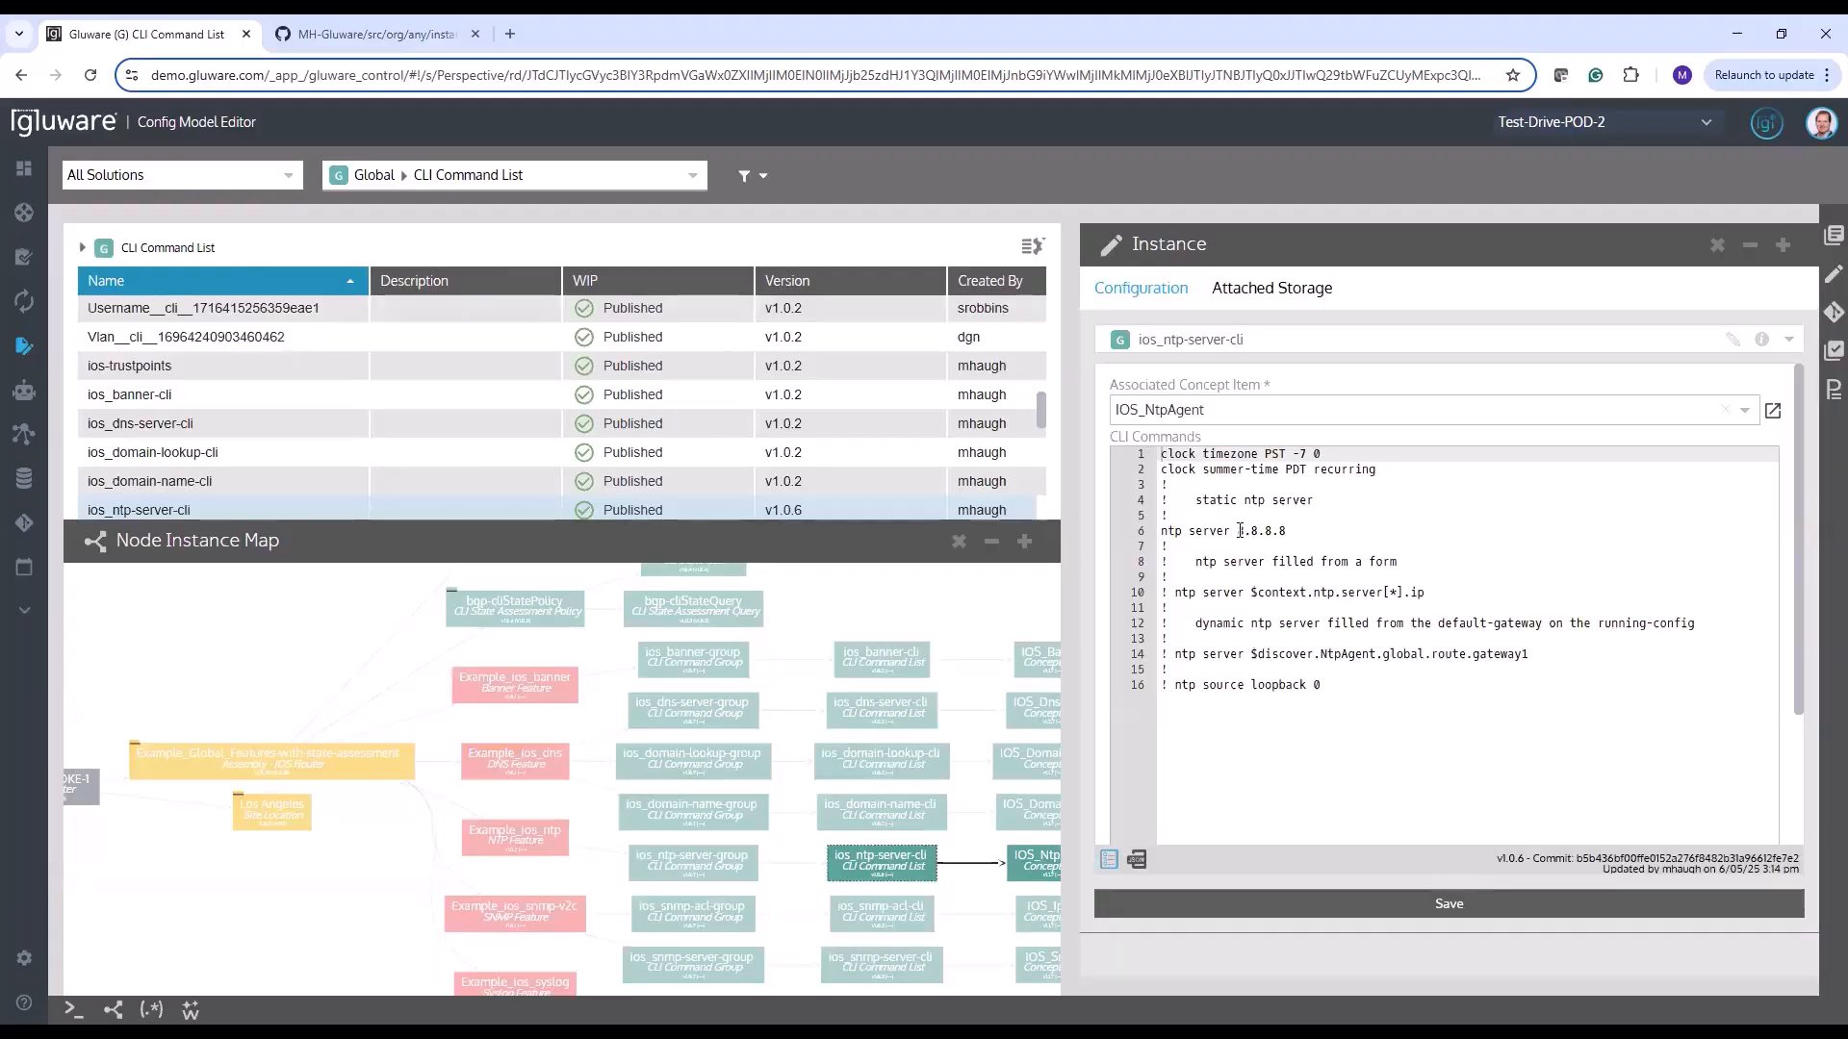
Highlight the static NTP server address in the CLI commands and select the instance's full content in its JSON view
drag(1238, 531, 1299, 533)
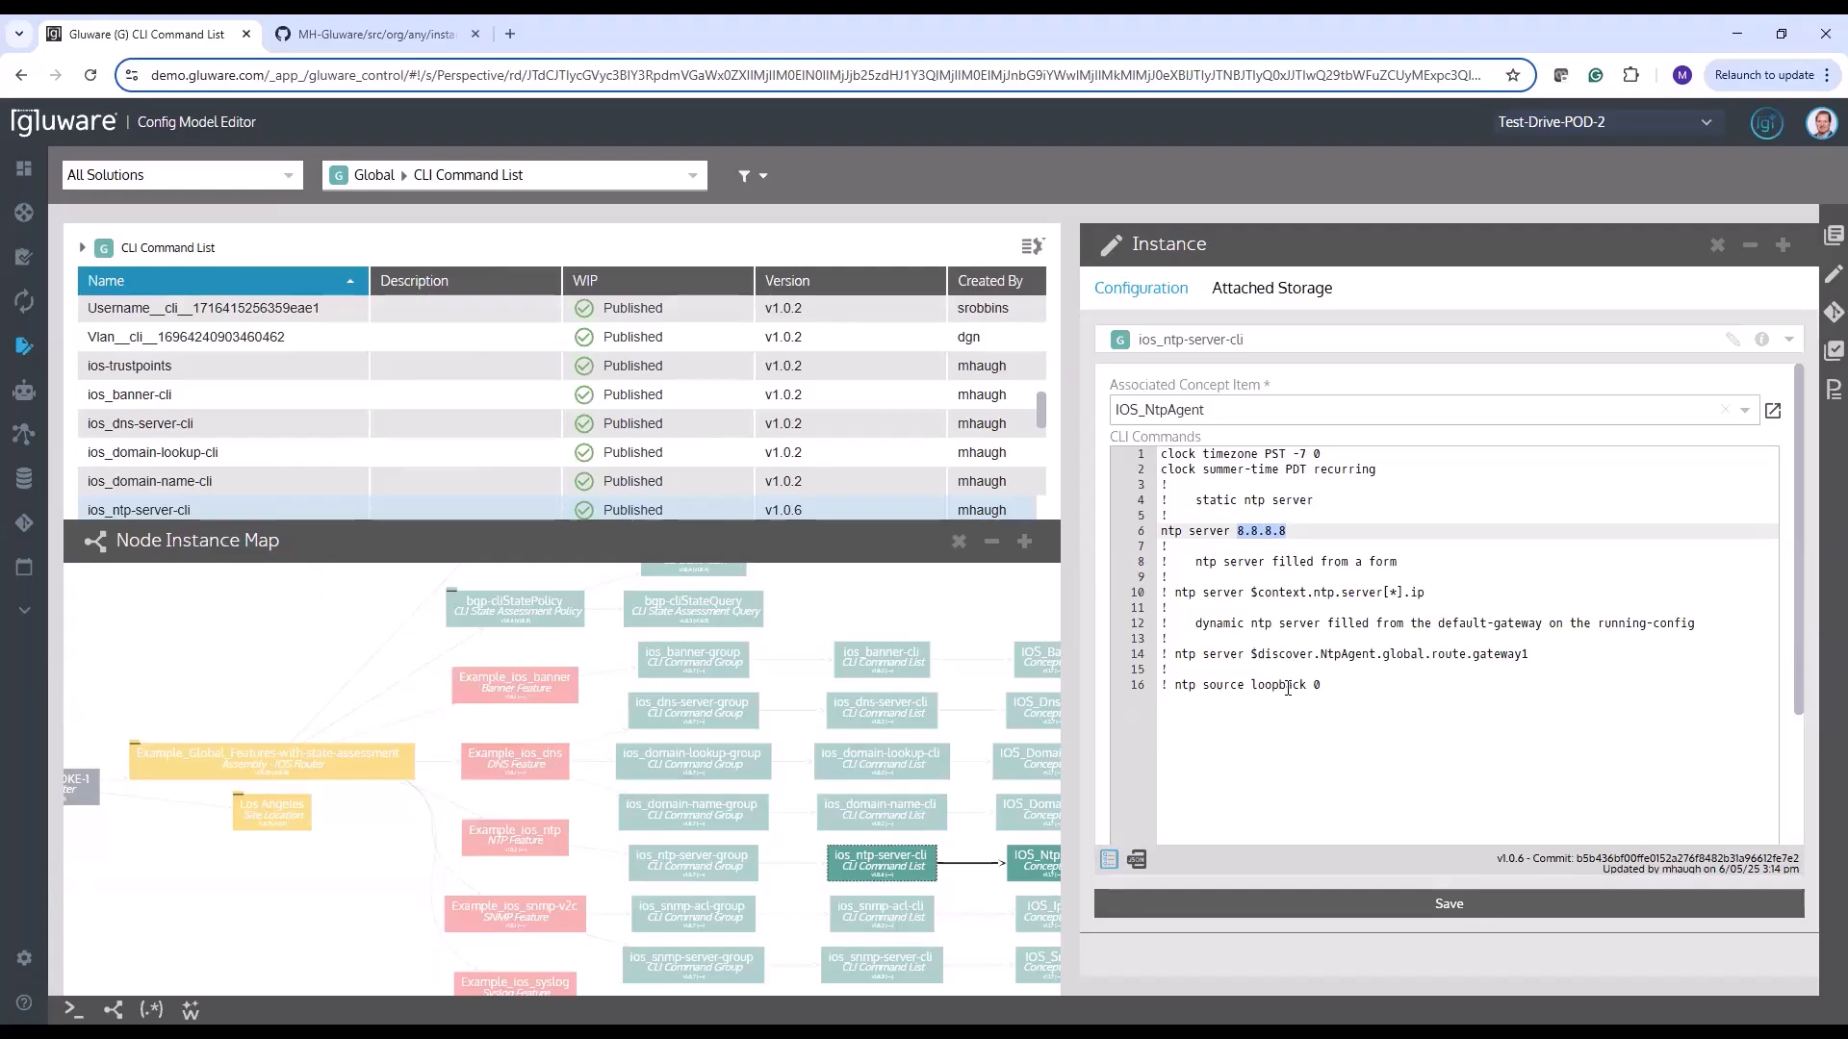
click(1137, 862)
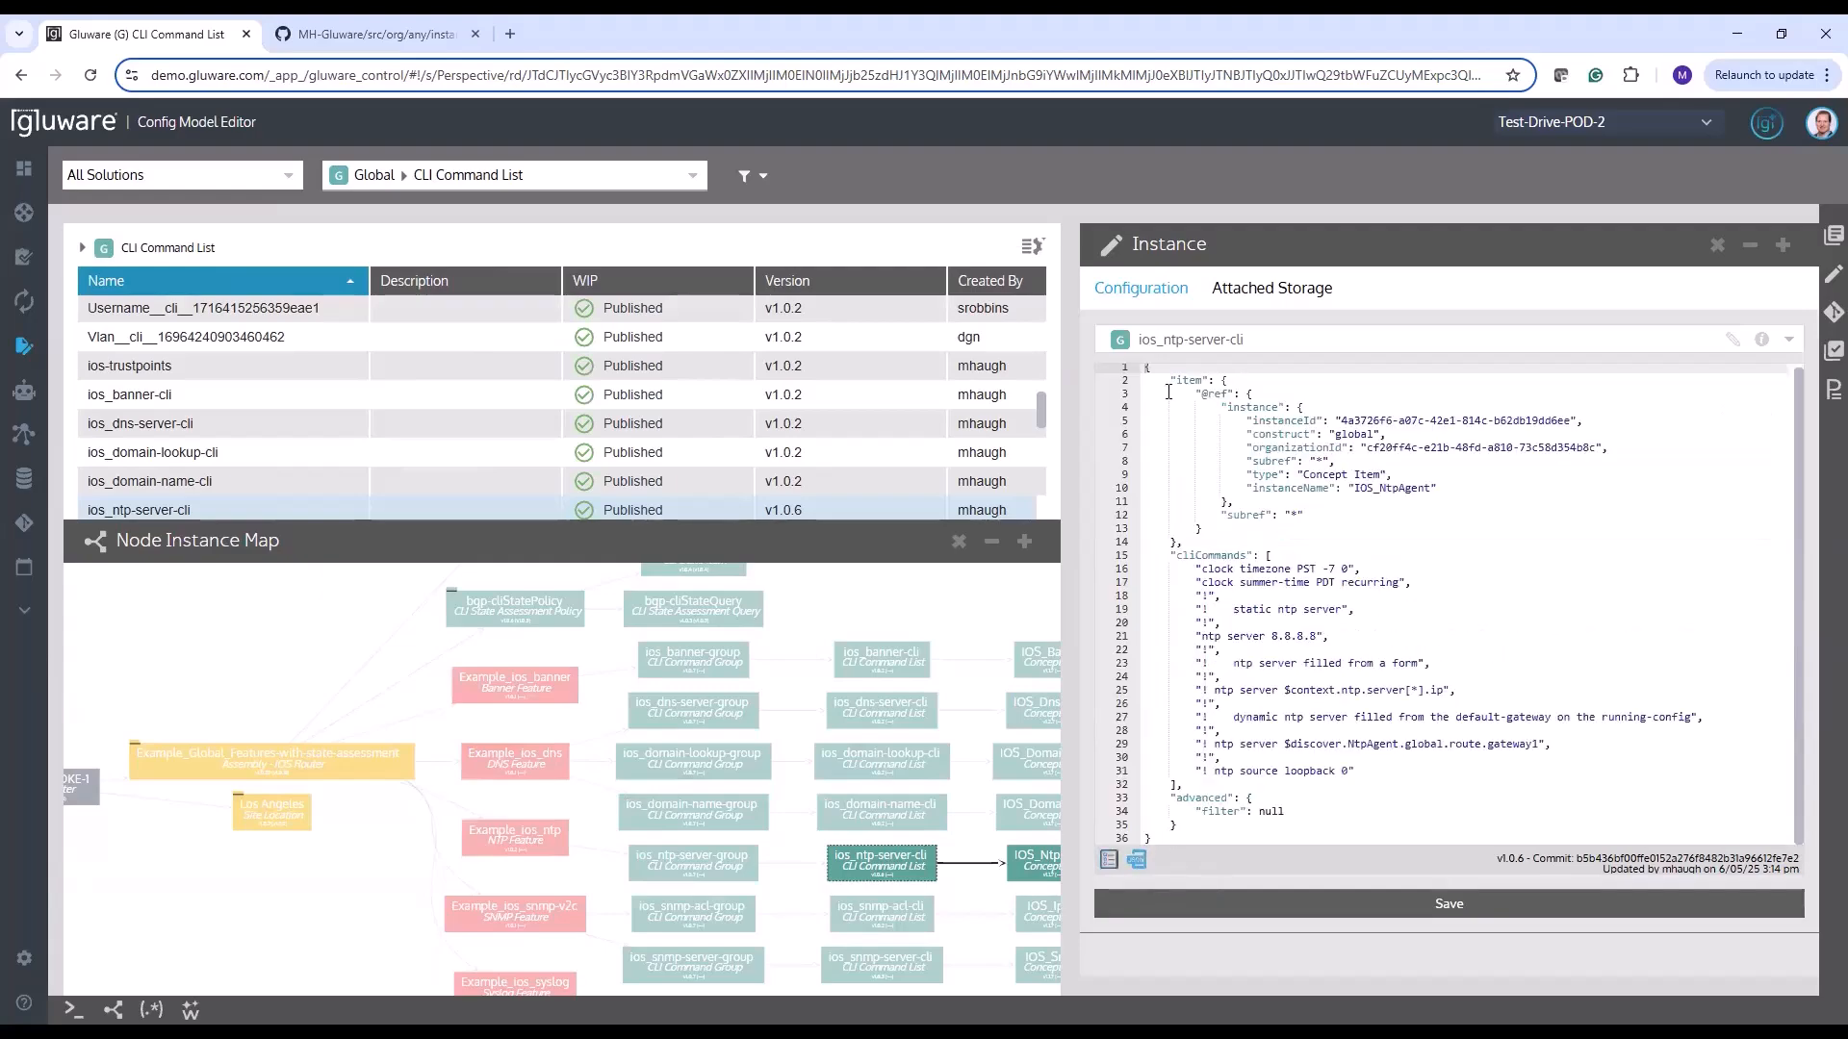
drag(1145, 368, 1267, 929)
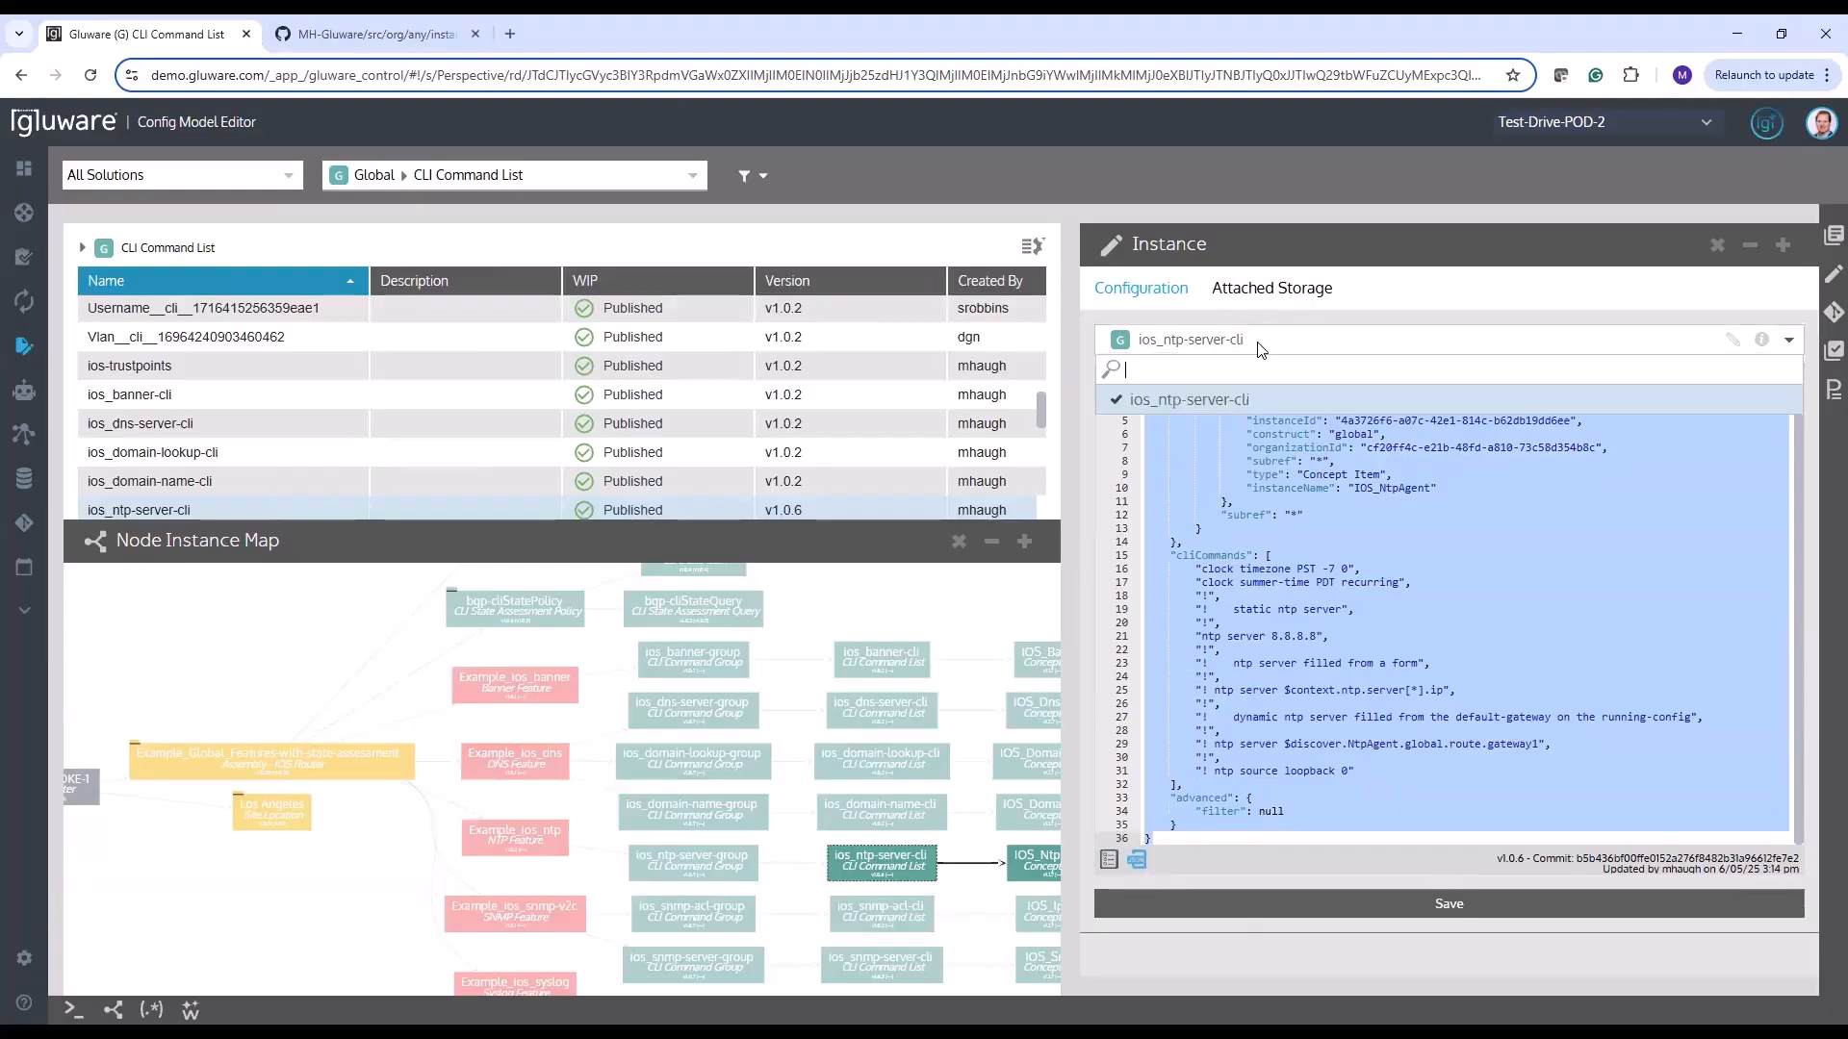
Copy the instance's name and use it to find and open ios_ntp-server-cli.json in the MH-Gluware repository on GitHub
click(1186, 342)
click(1238, 396)
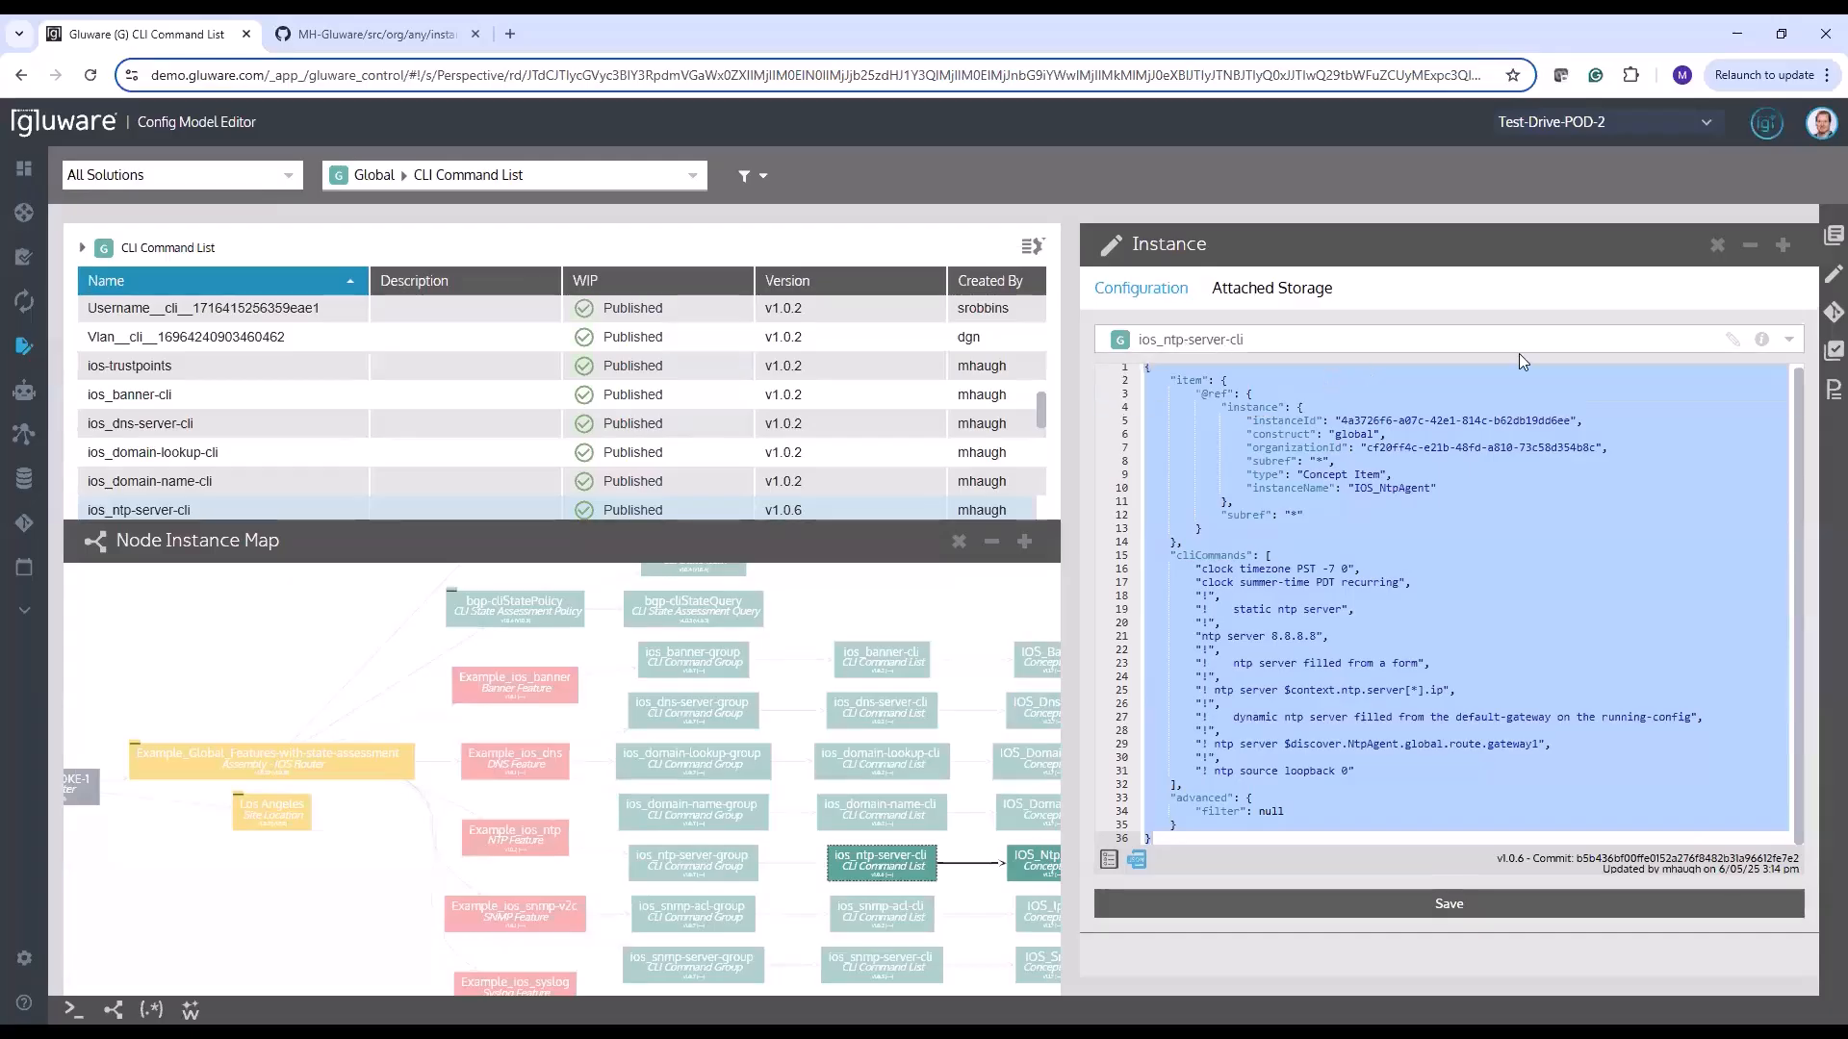
click(1733, 340)
drag(1285, 341, 1128, 337)
key(ctrl+c)
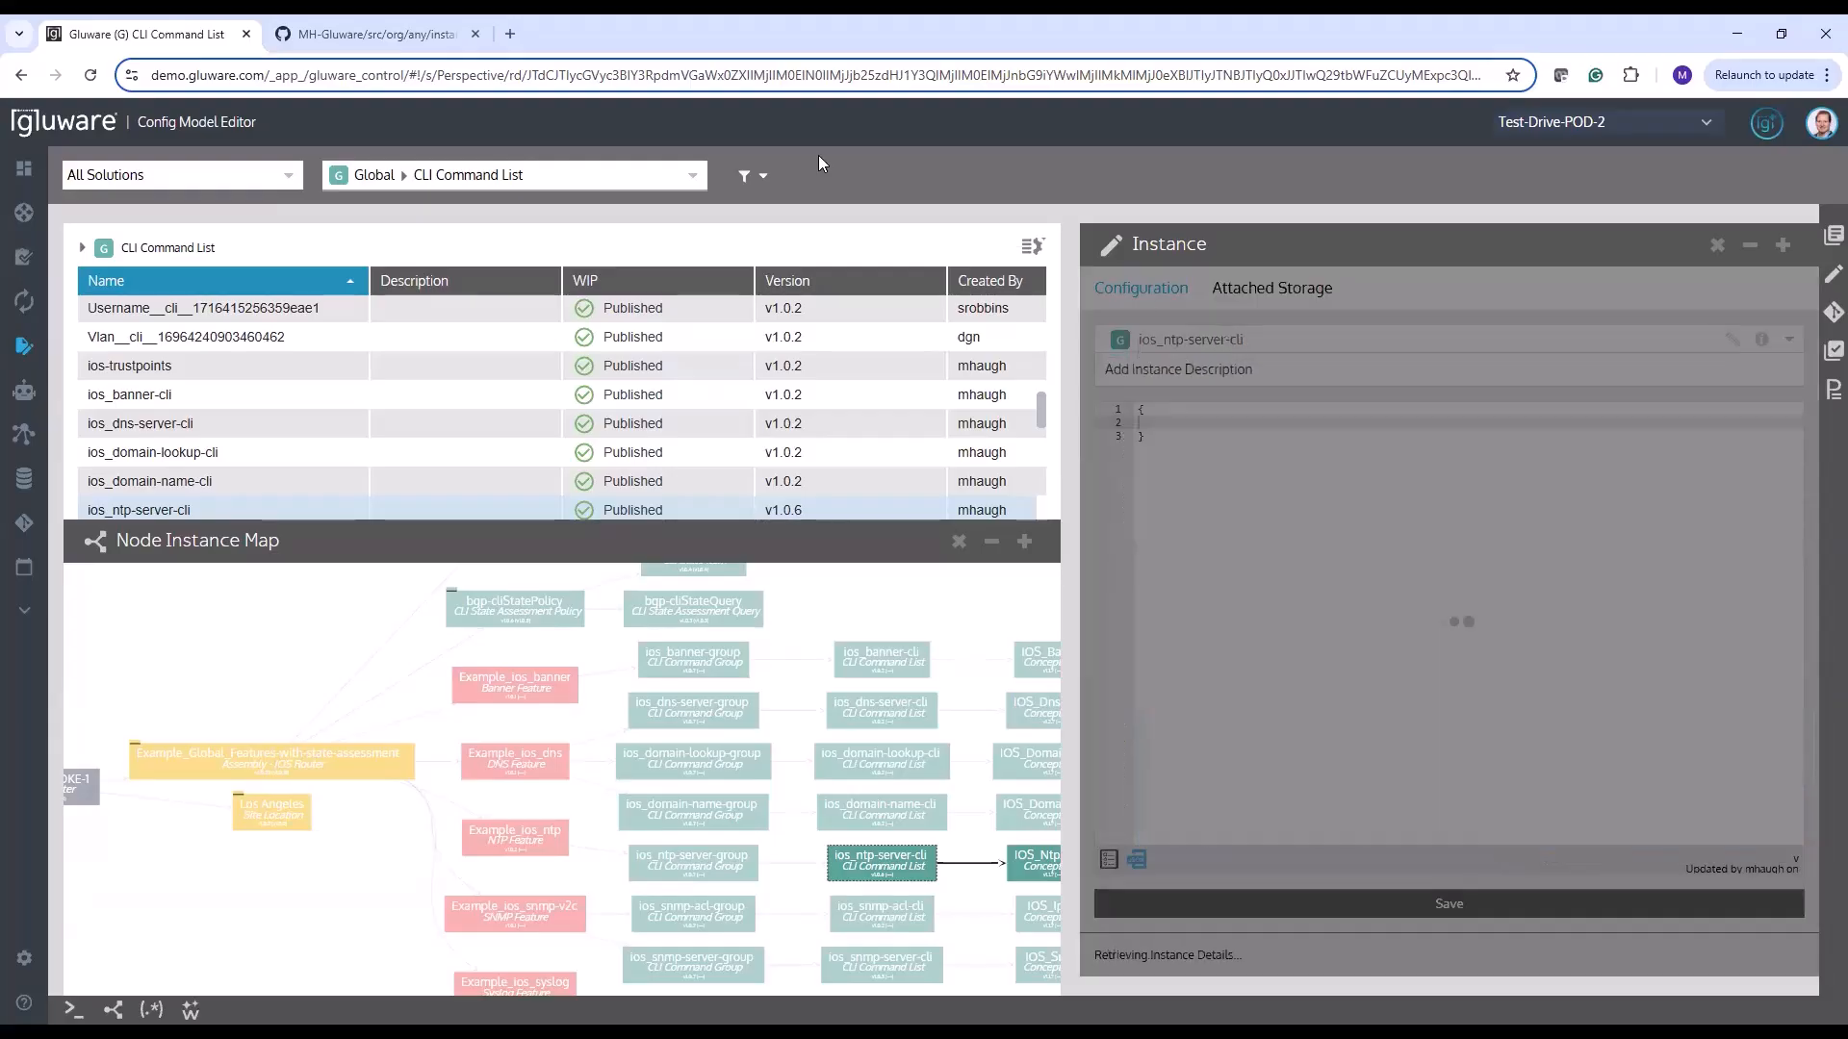
click(358, 34)
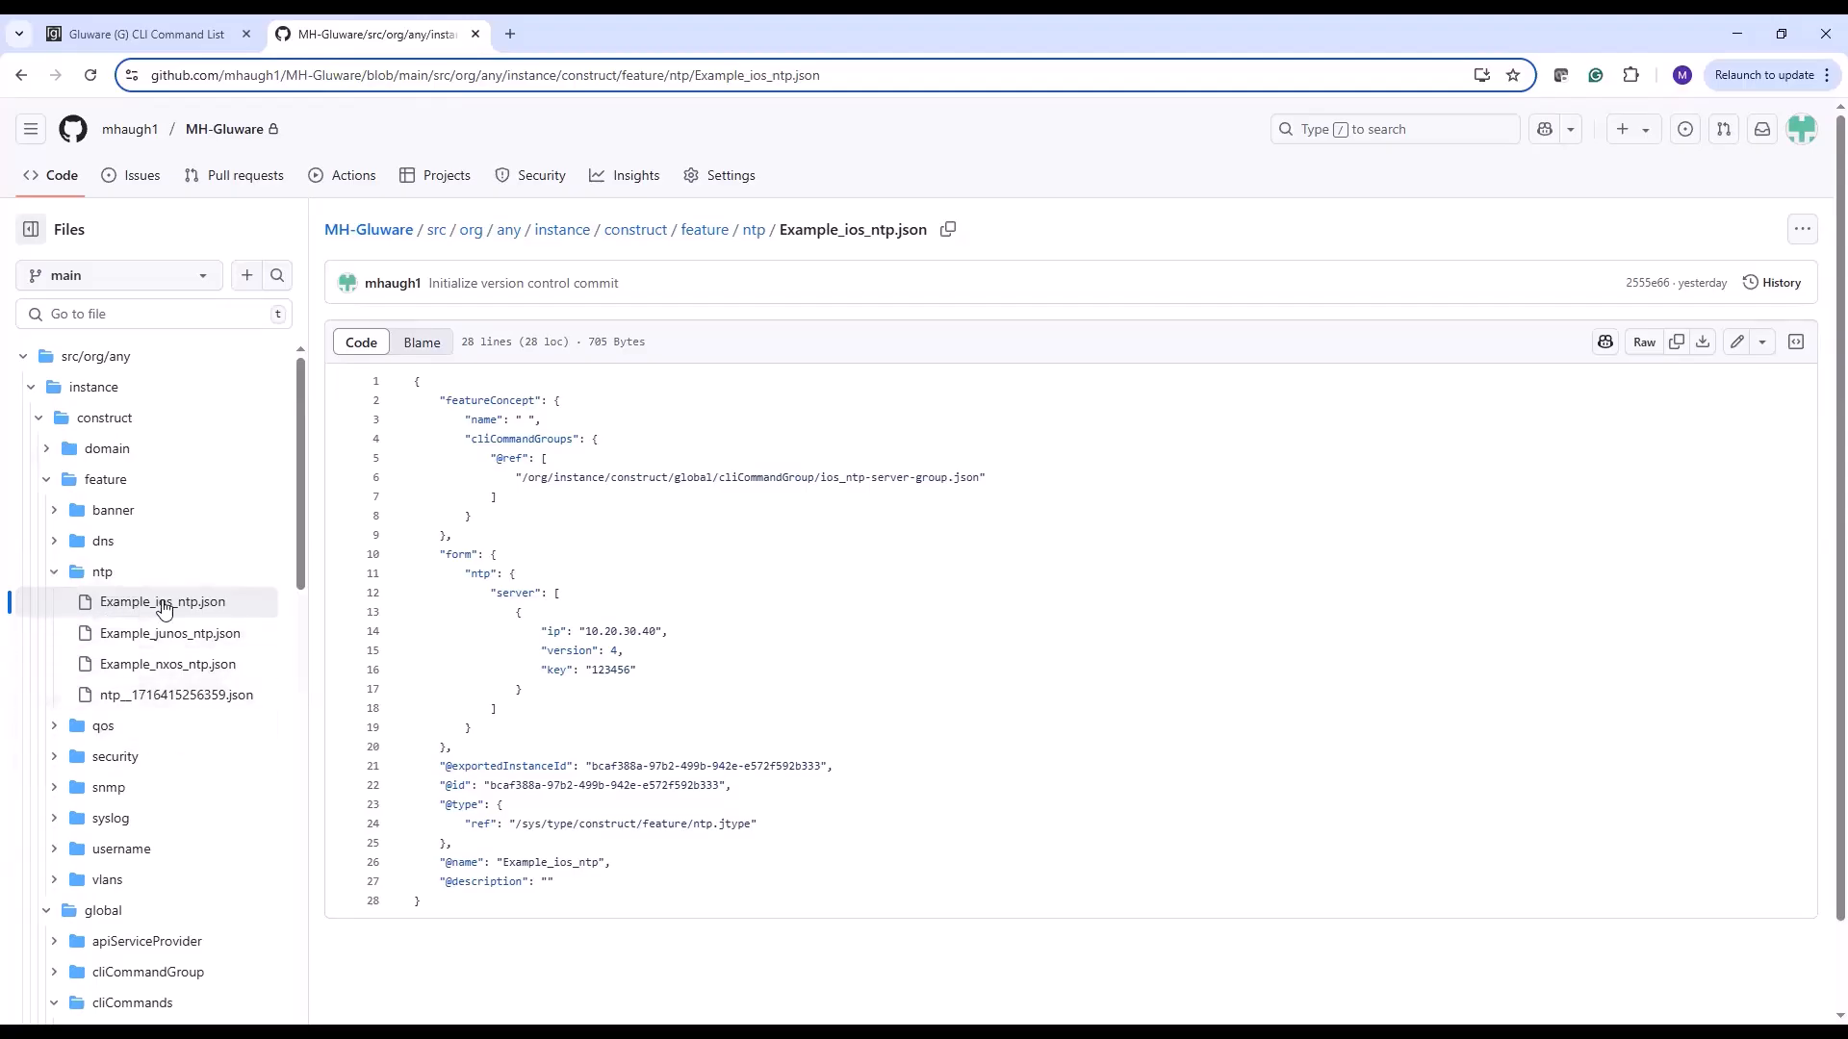
click(145, 318)
key(ctrl+v)
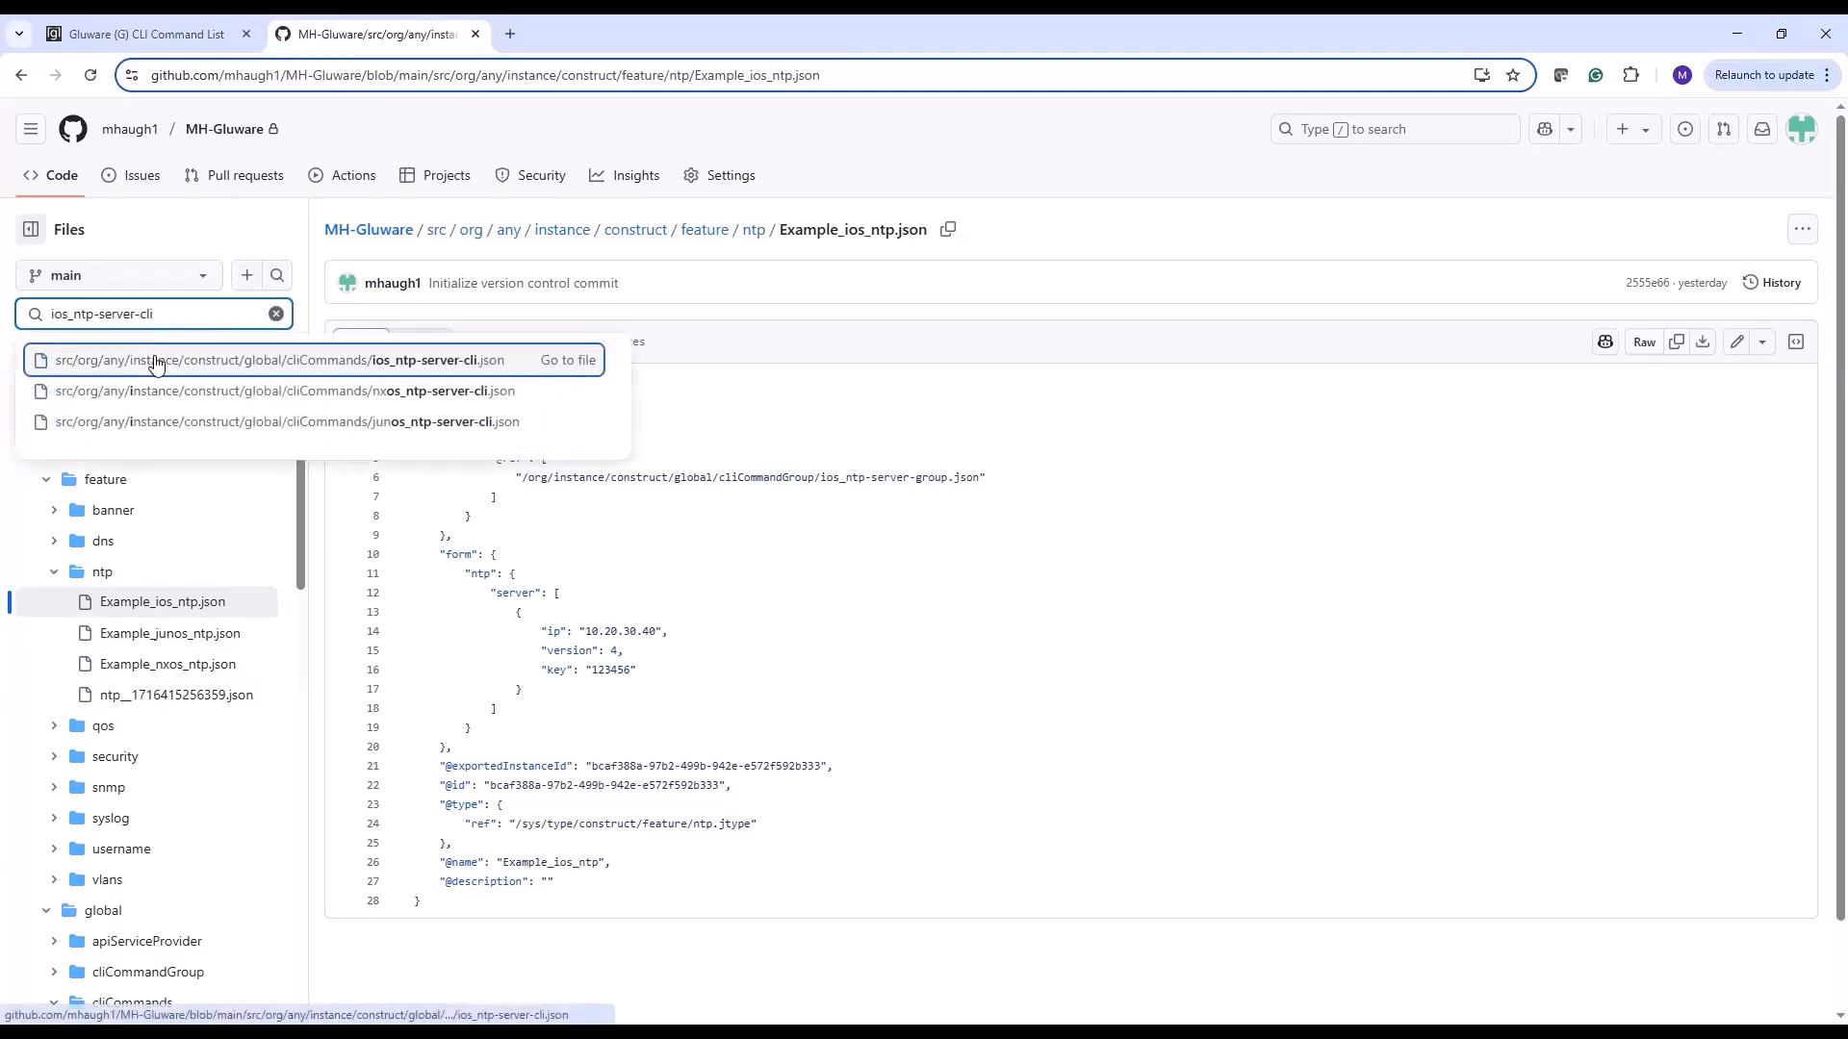
click(155, 363)
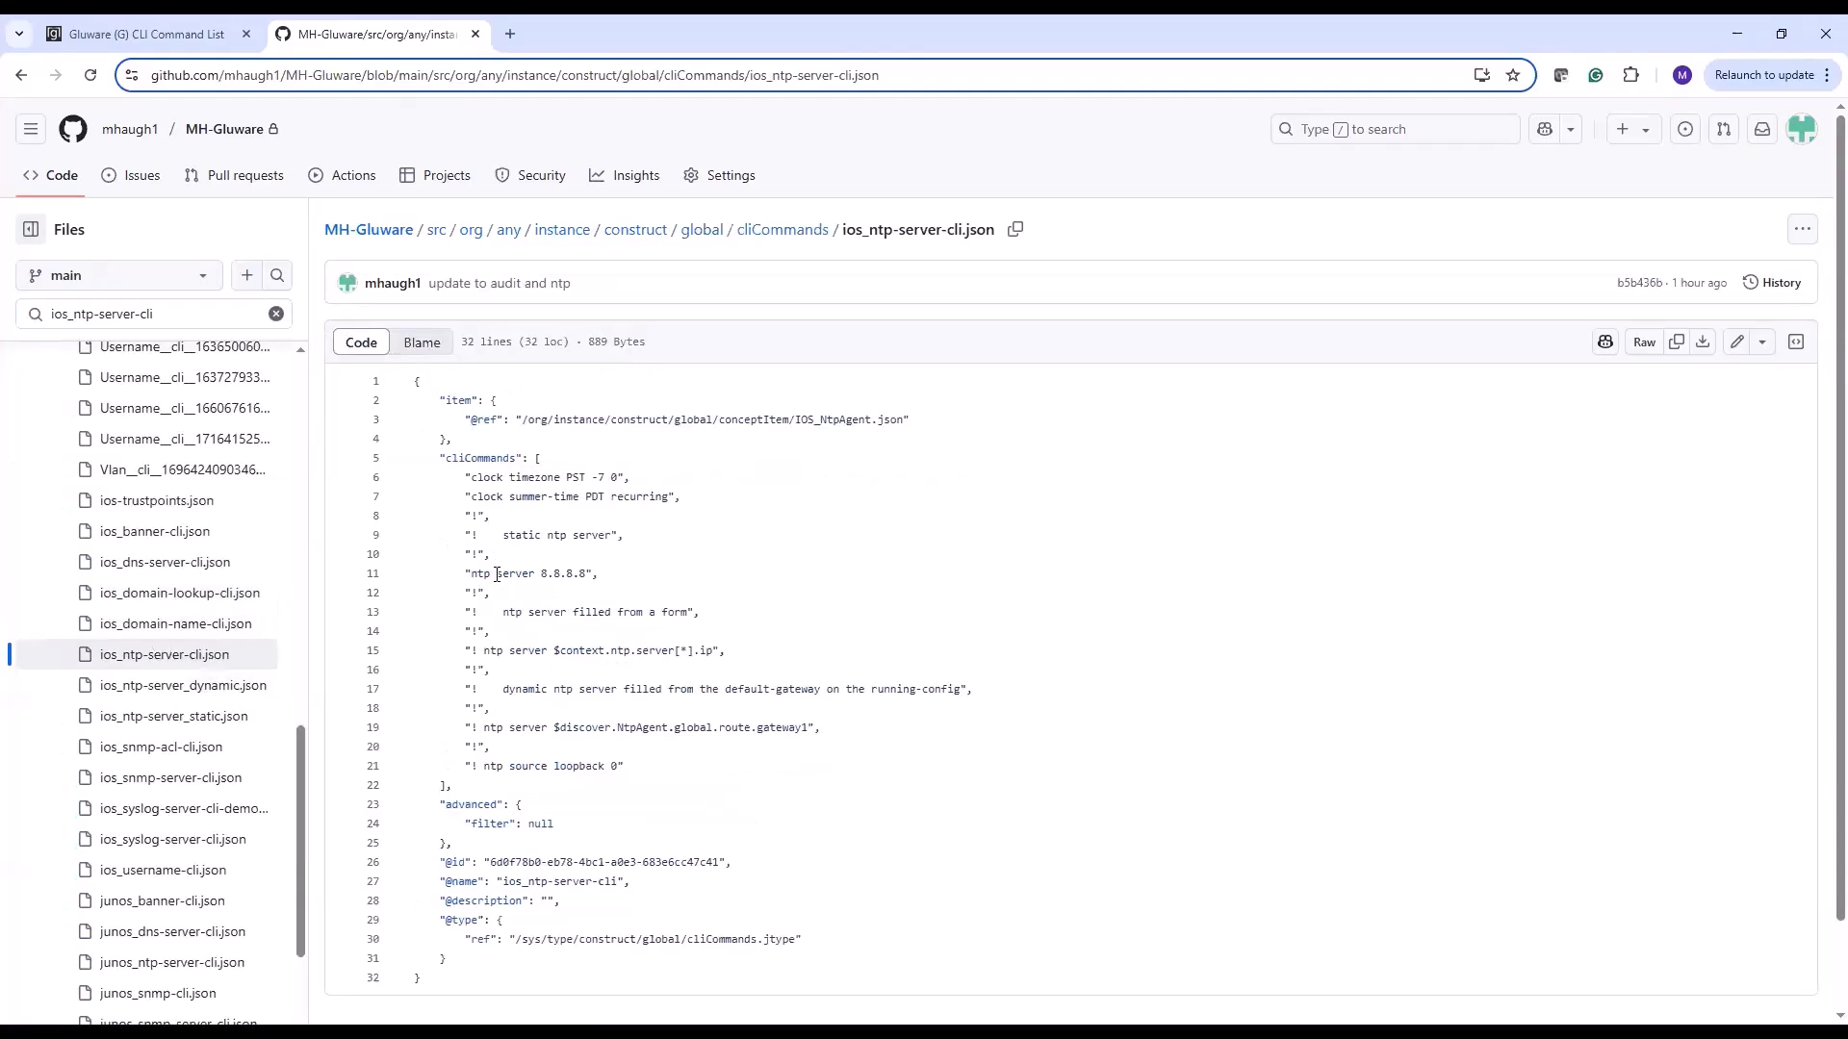
Examine the static ntp server line and the cliCommands files in the GitHub repository, and switch back to Gluware
drag(497, 577, 625, 580)
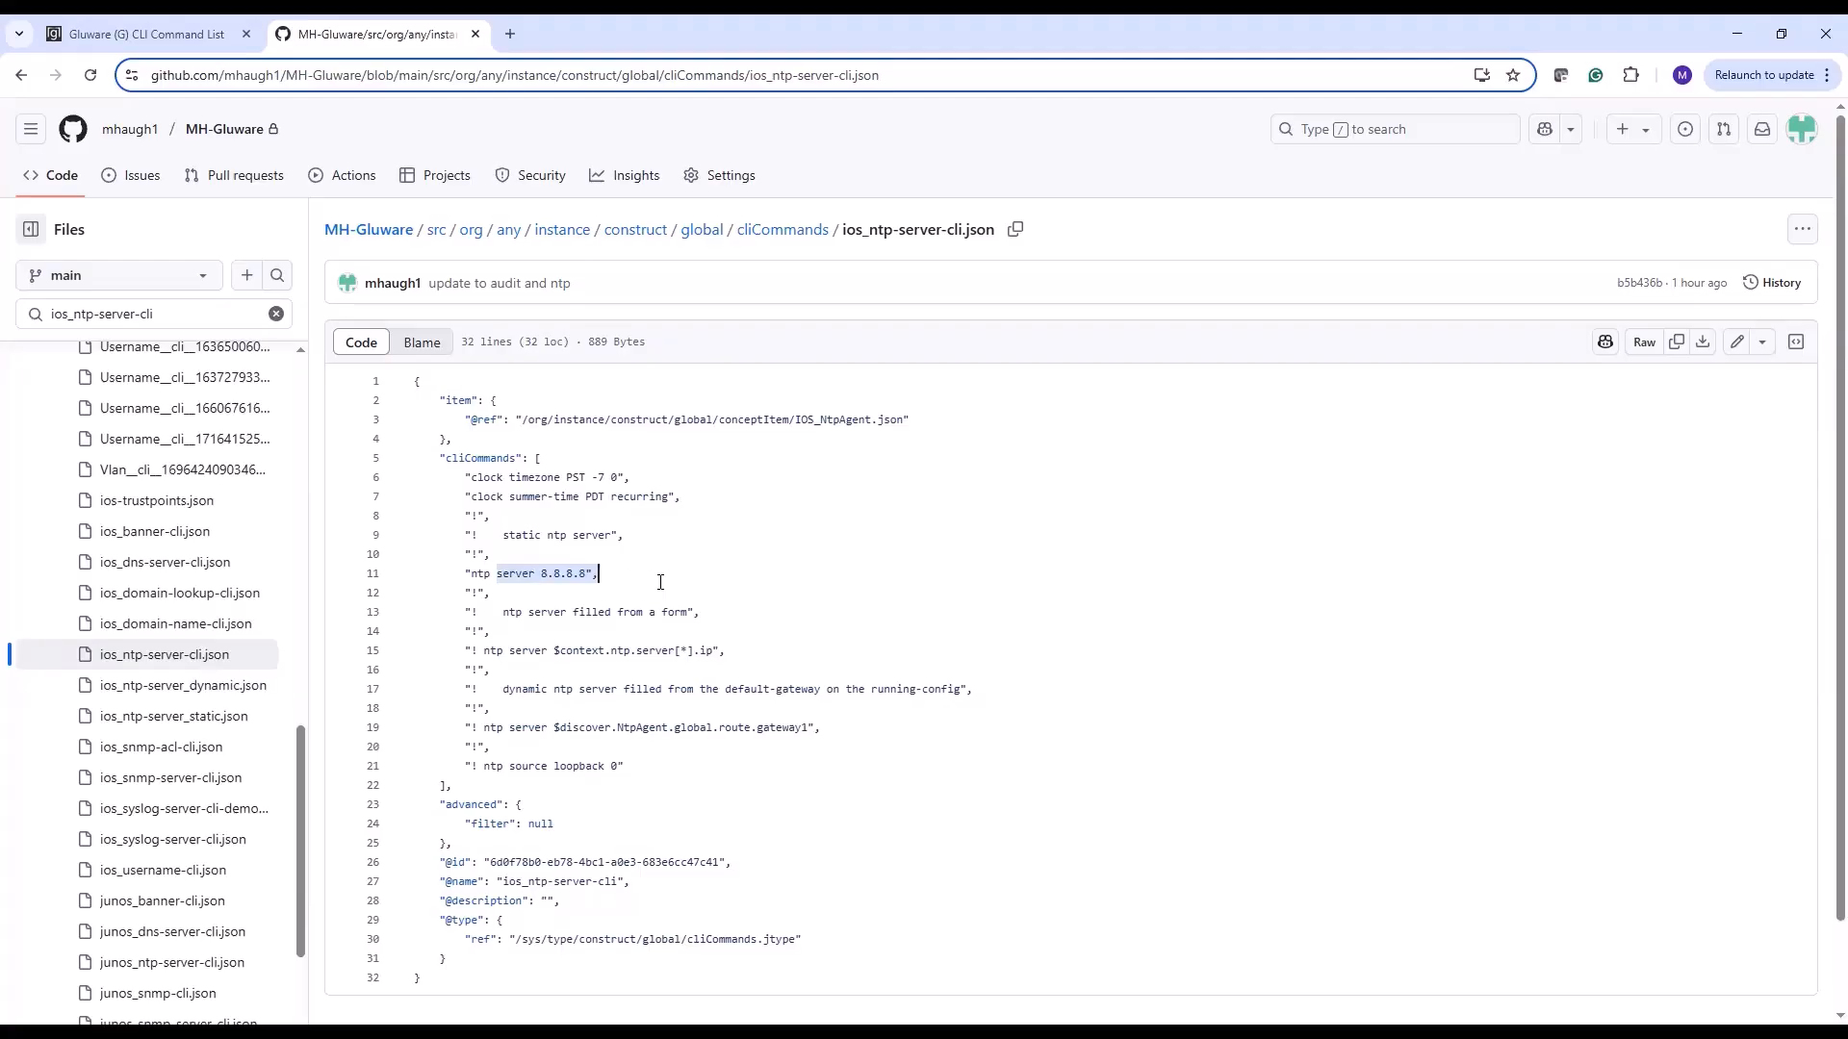
scroll(241, 654, up, 3)
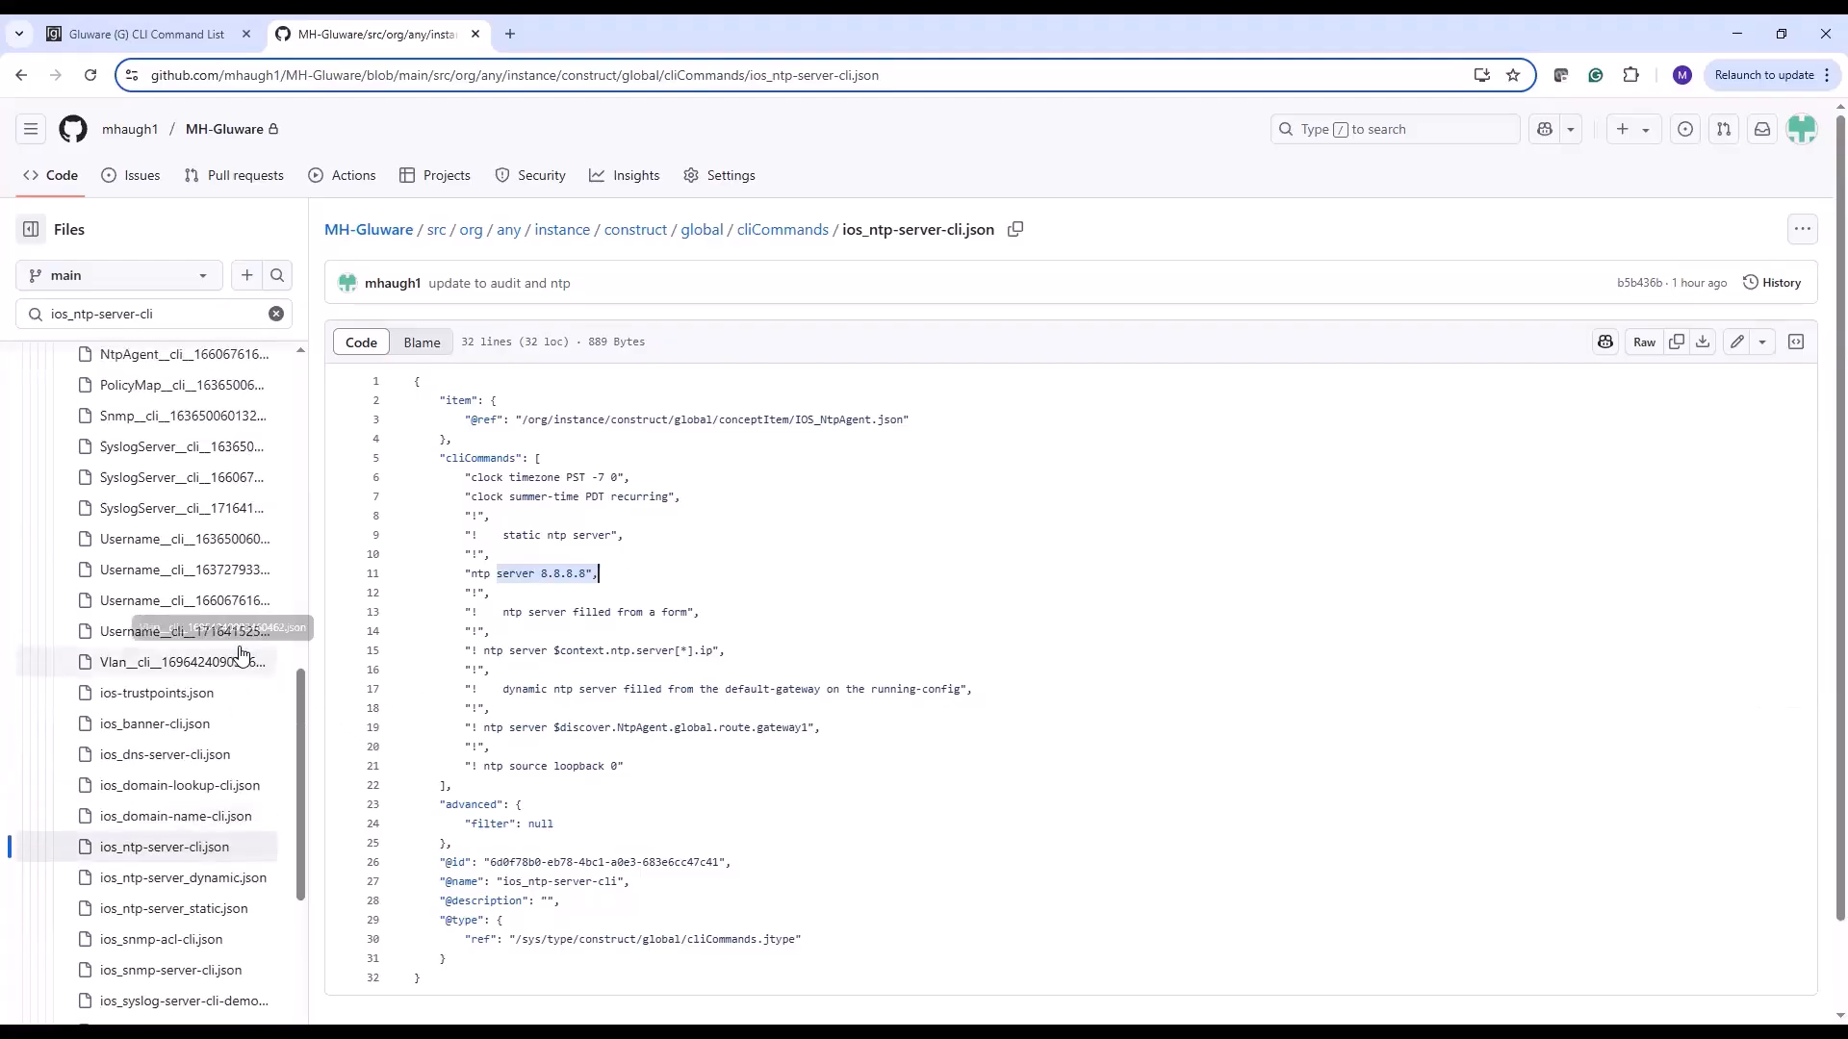
scroll(240, 654, up, 5)
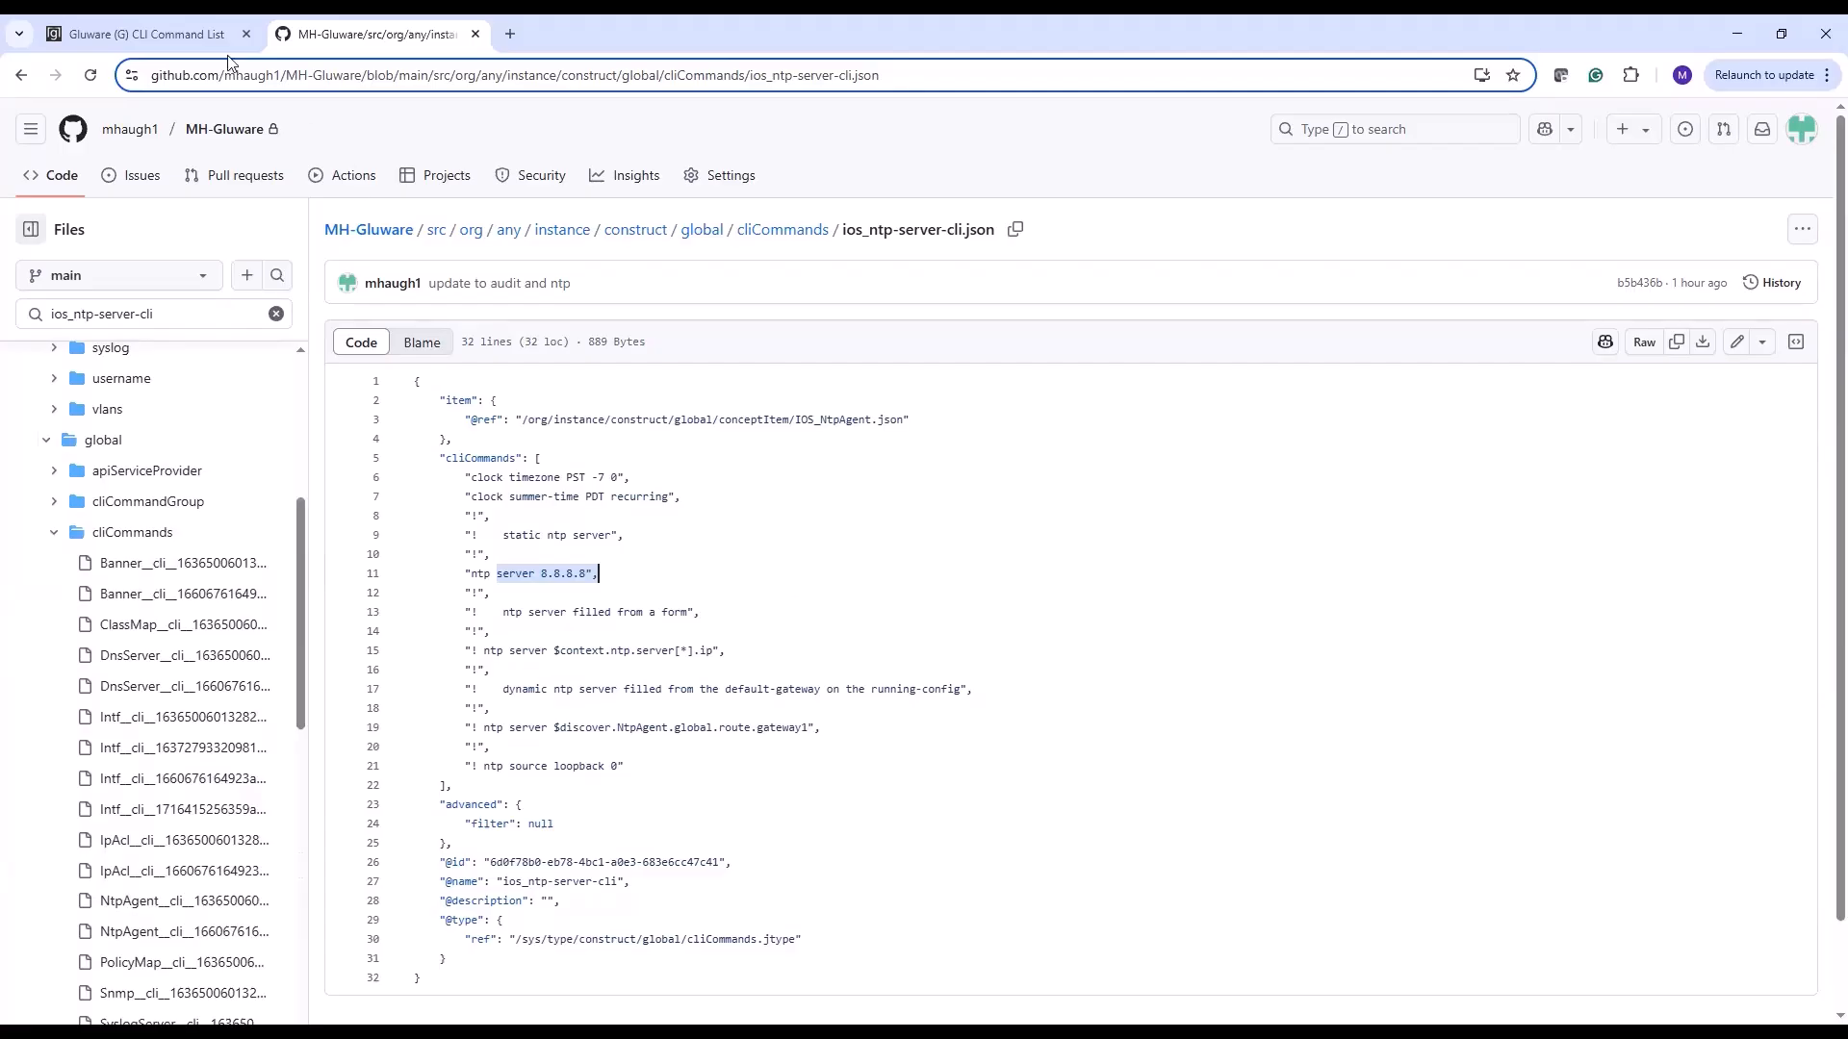
click(171, 31)
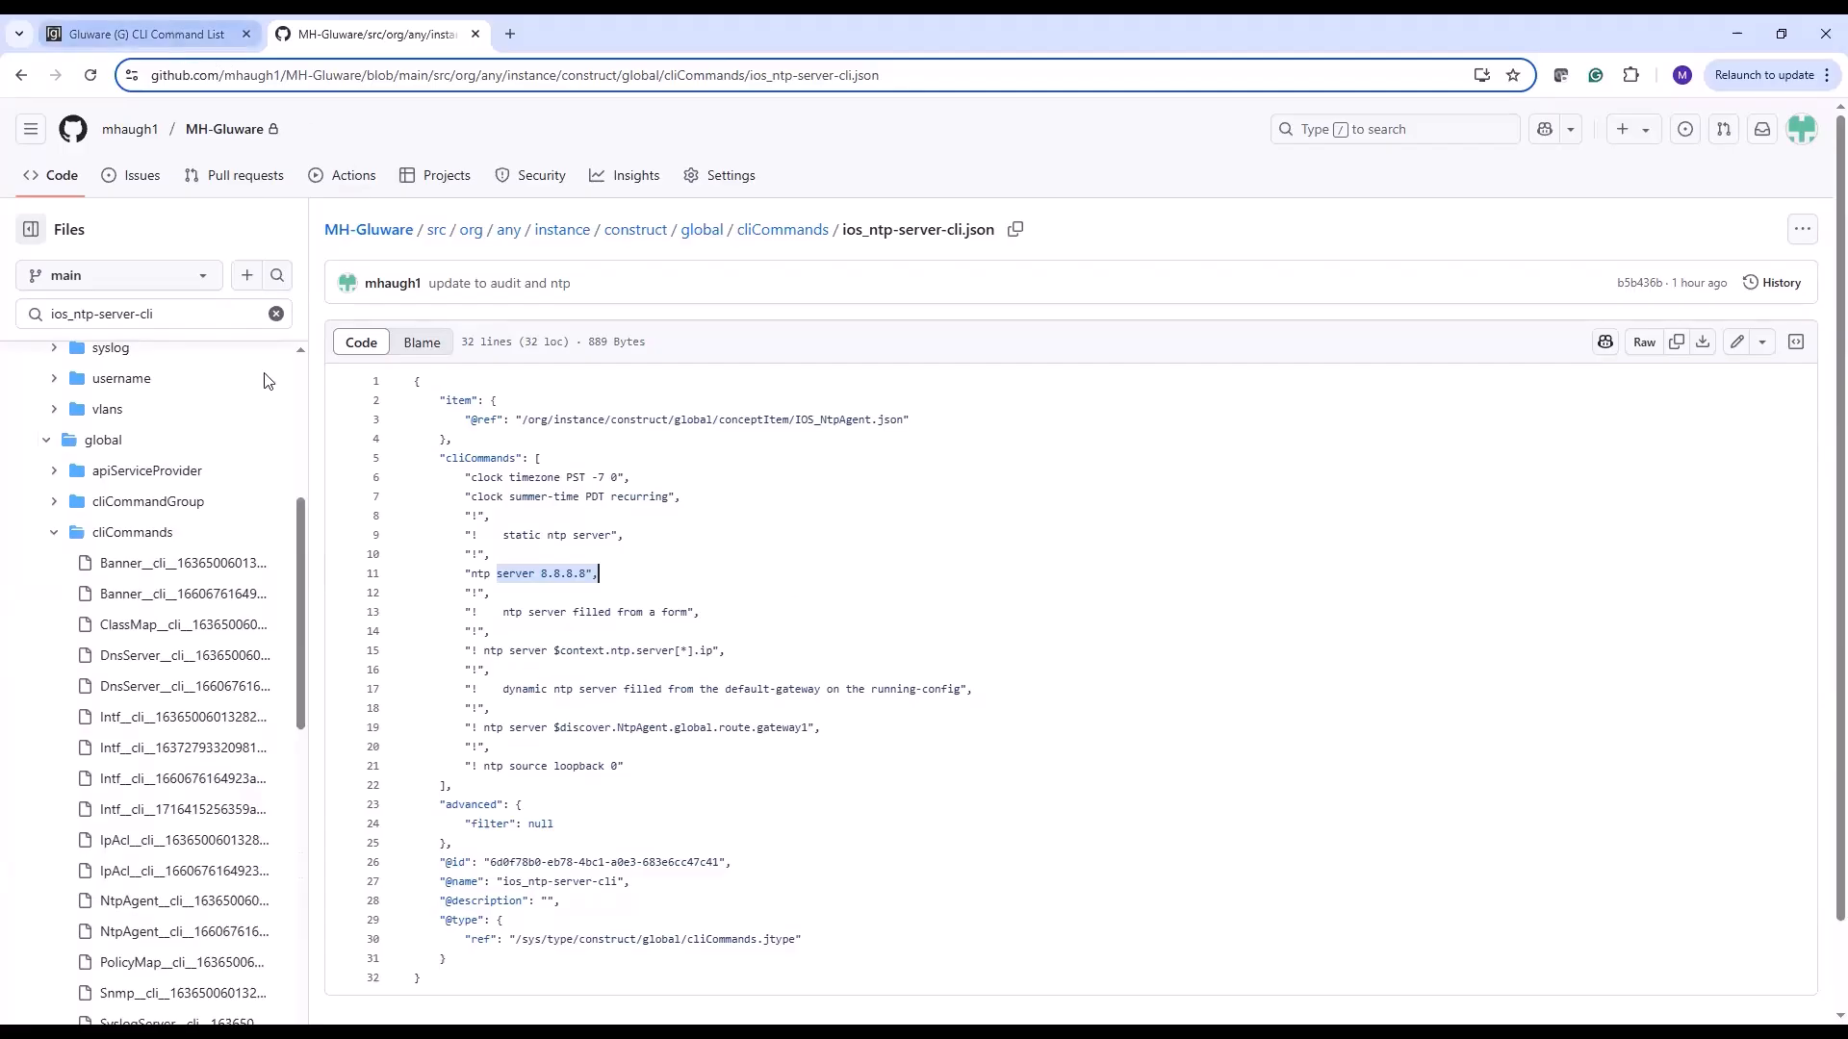